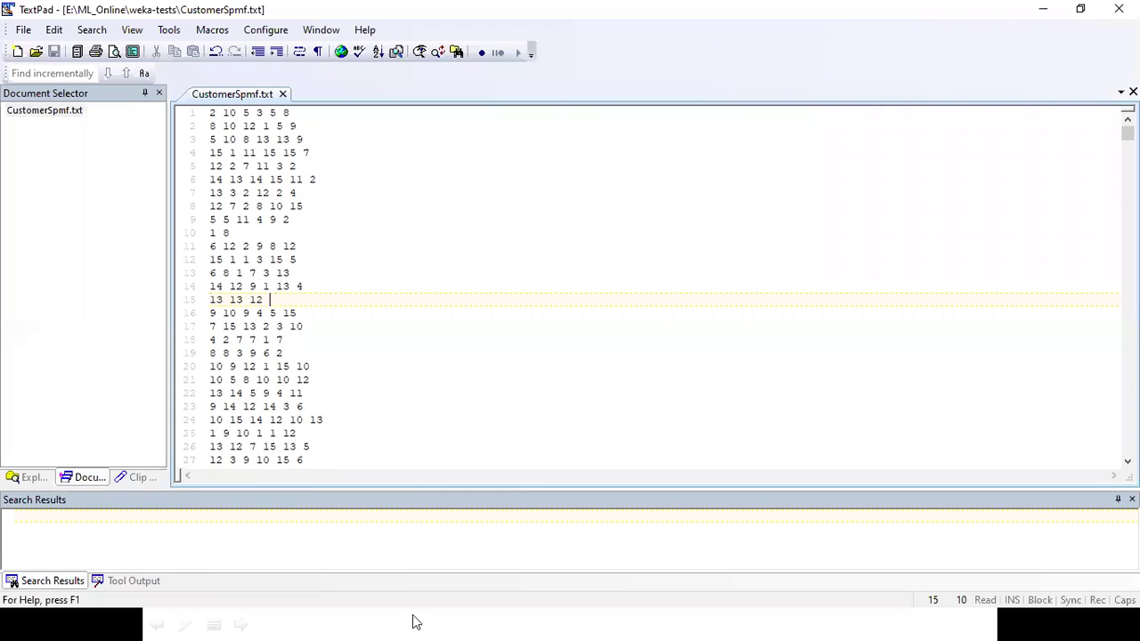
Minimize the open text file and slide editor, end the slide show, and switch to the Weka Explorer window
{"action": "left_click", "coordinate": [1048, 11]}
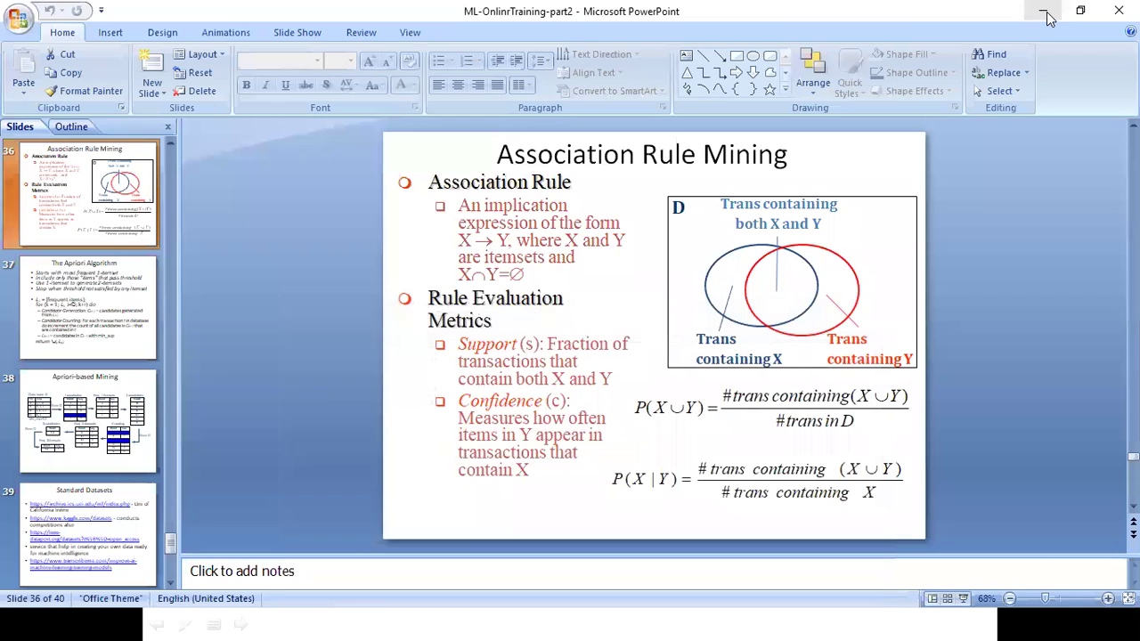
{"action": "left_click", "coordinate": [1047, 11]}
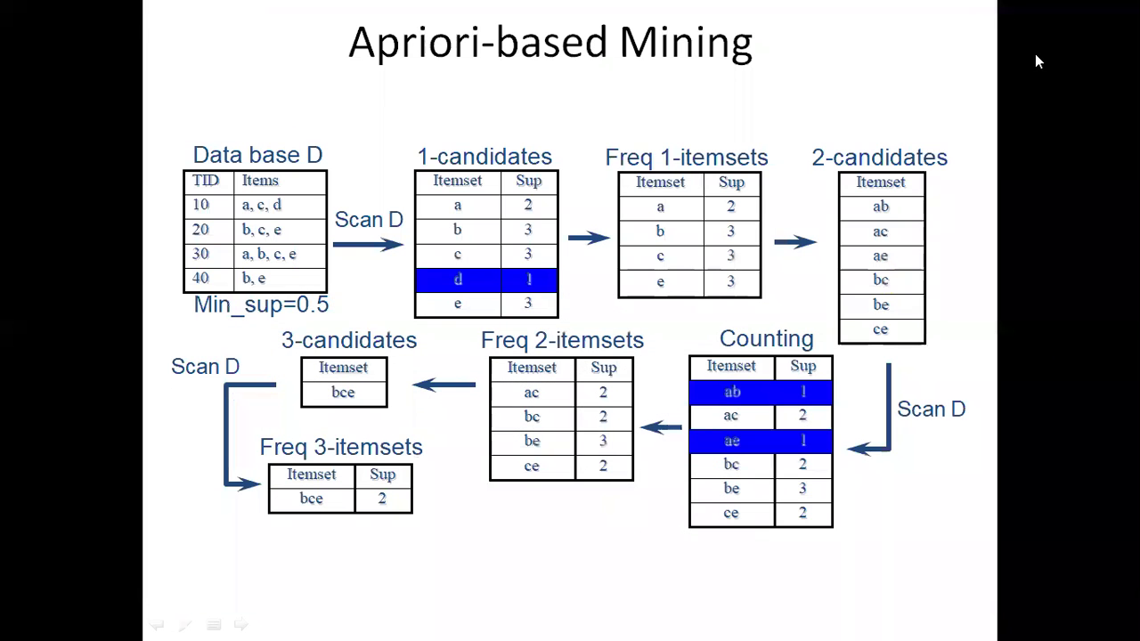
{"action": "key", "text": "Escape"}
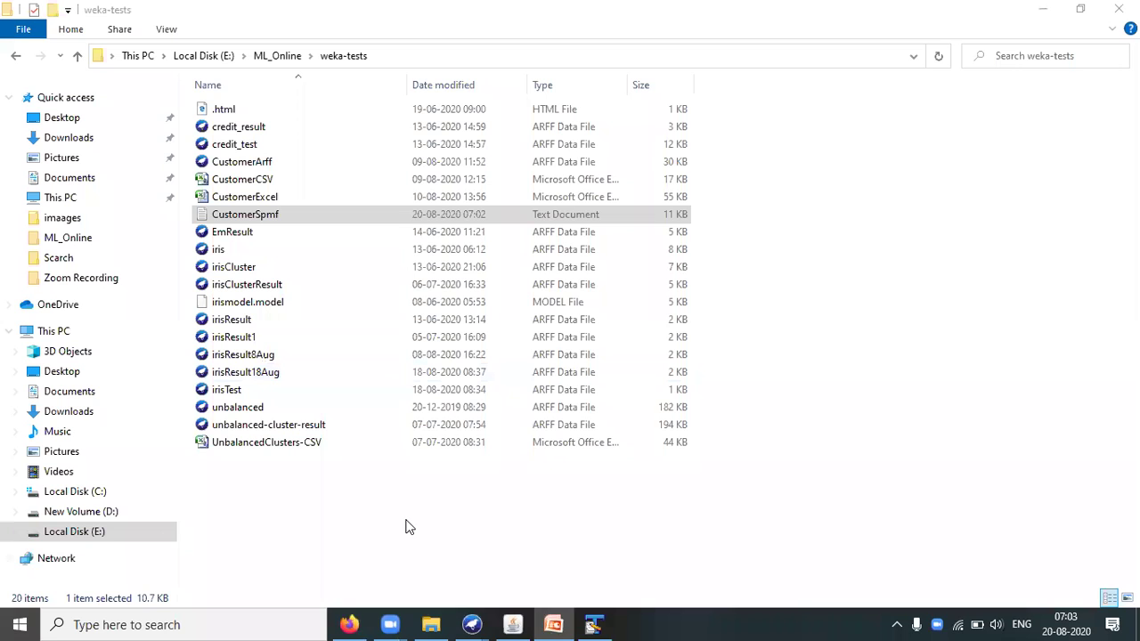
{"action": "mouse_move", "coordinate": [472, 624]}
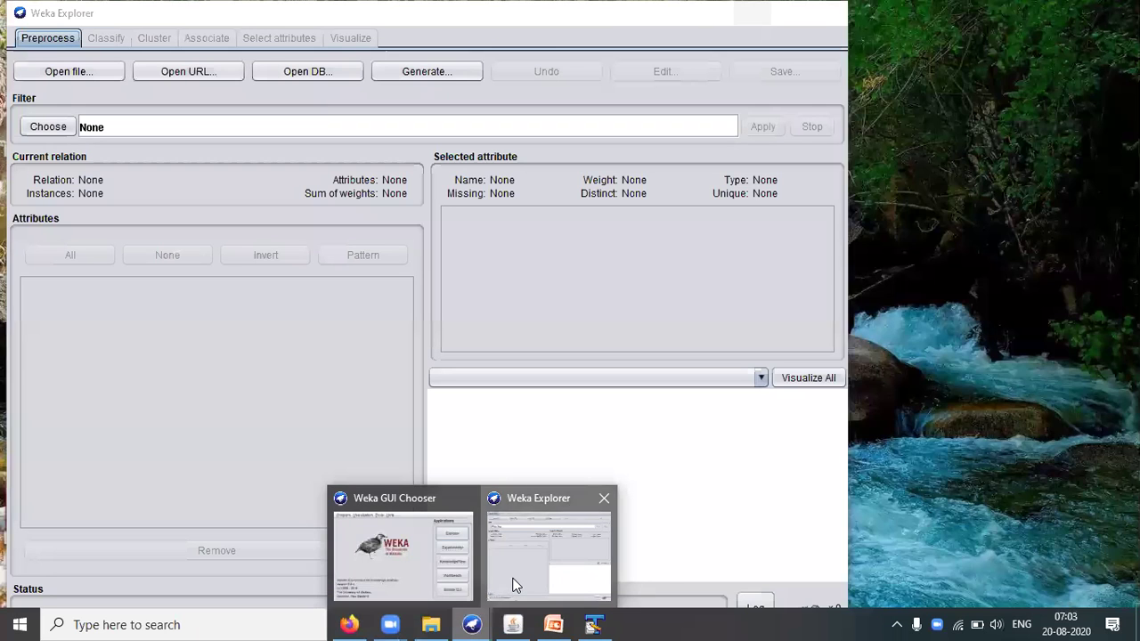
{"action": "left_click", "coordinate": [512, 585]}
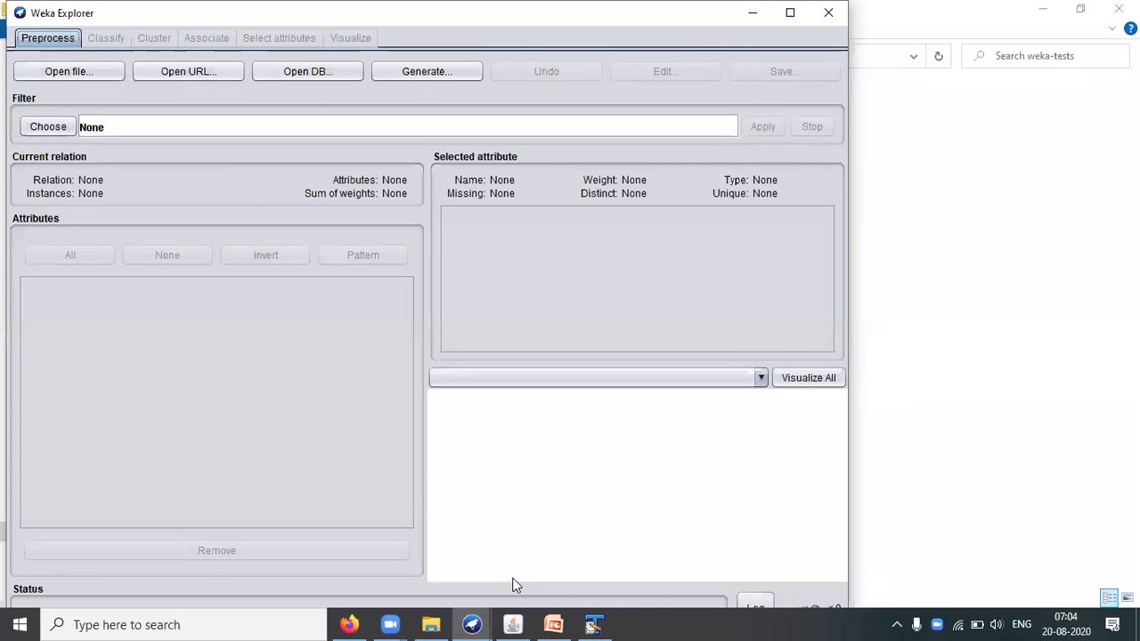
{"action": "mouse_move", "coordinate": [515, 621]}
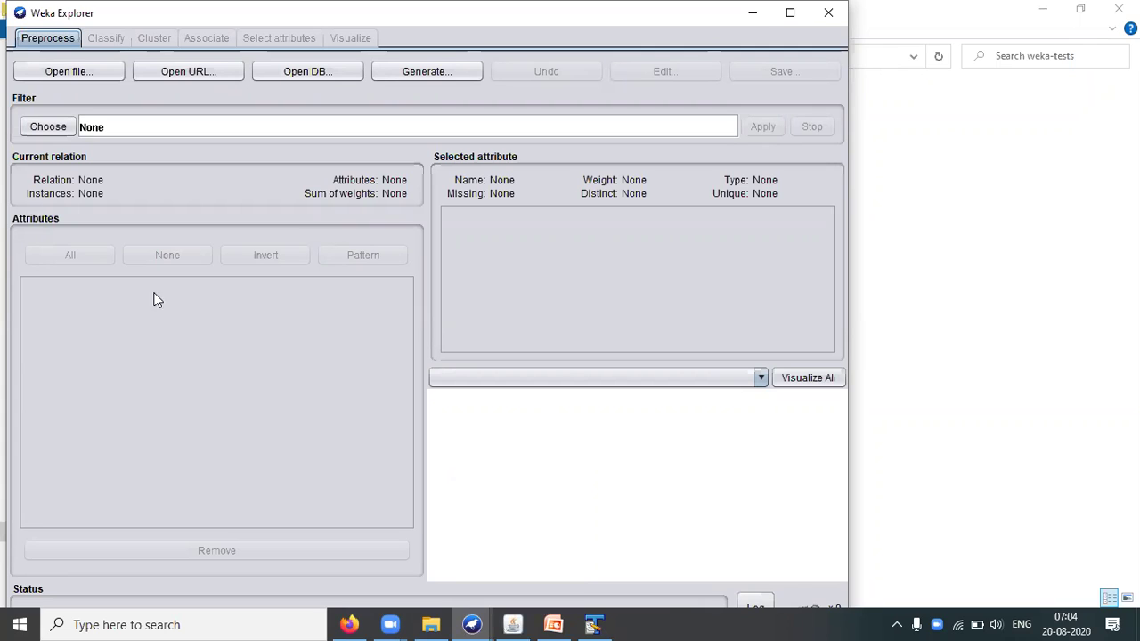
Load the supermarket.arff dataset from C:\Program Files\Weka-3-8-4\data into the Explorer
{"action": "left_click", "coordinate": [68, 73]}
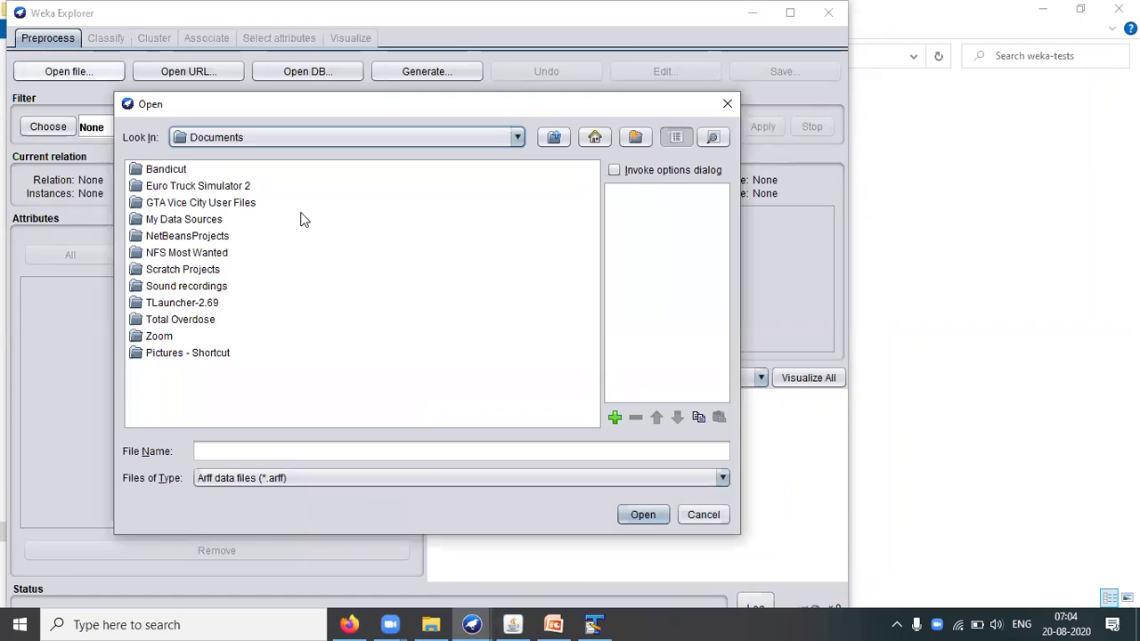
{"action": "left_click", "coordinate": [340, 142]}
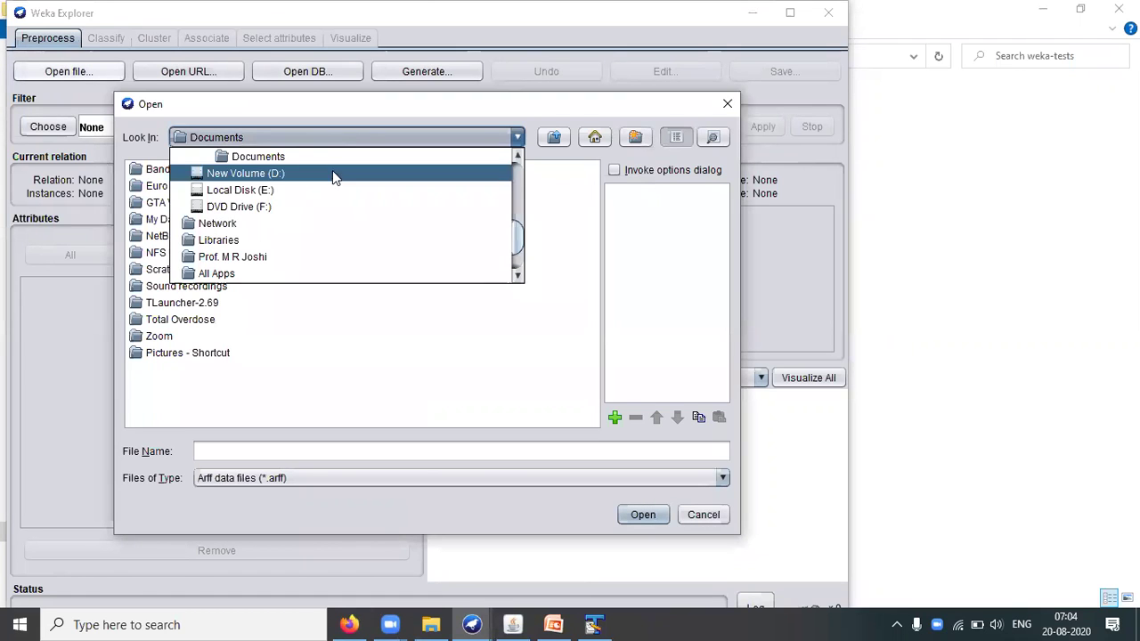
{"action": "left_click_drag", "start_coordinate": [517, 237], "coordinate": [514, 210]}
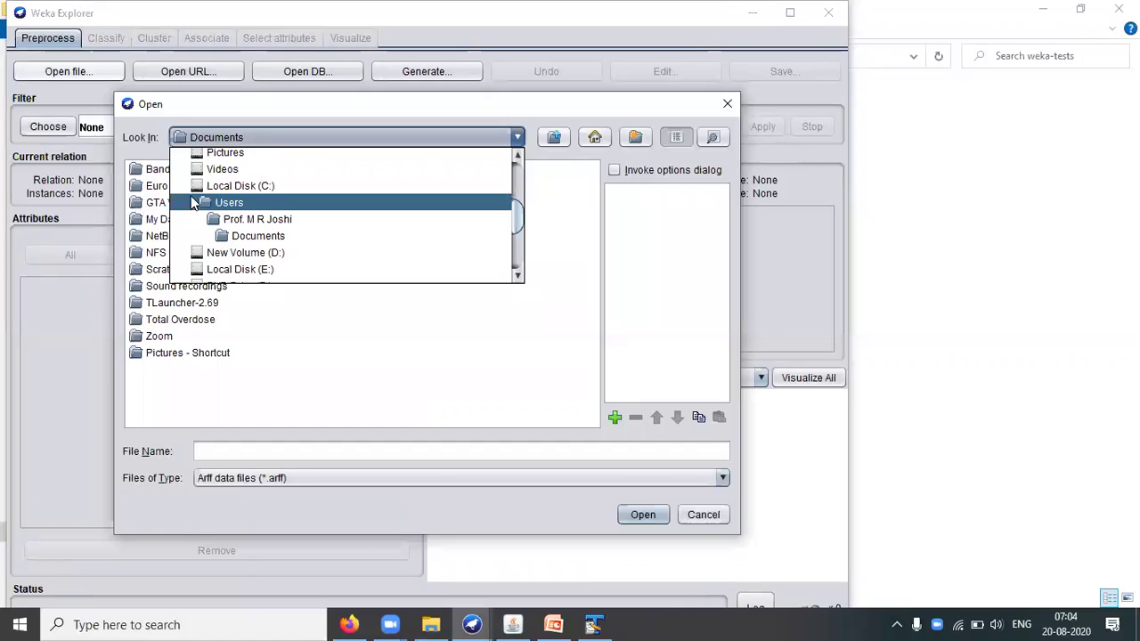
{"action": "left_click", "coordinate": [232, 187]}
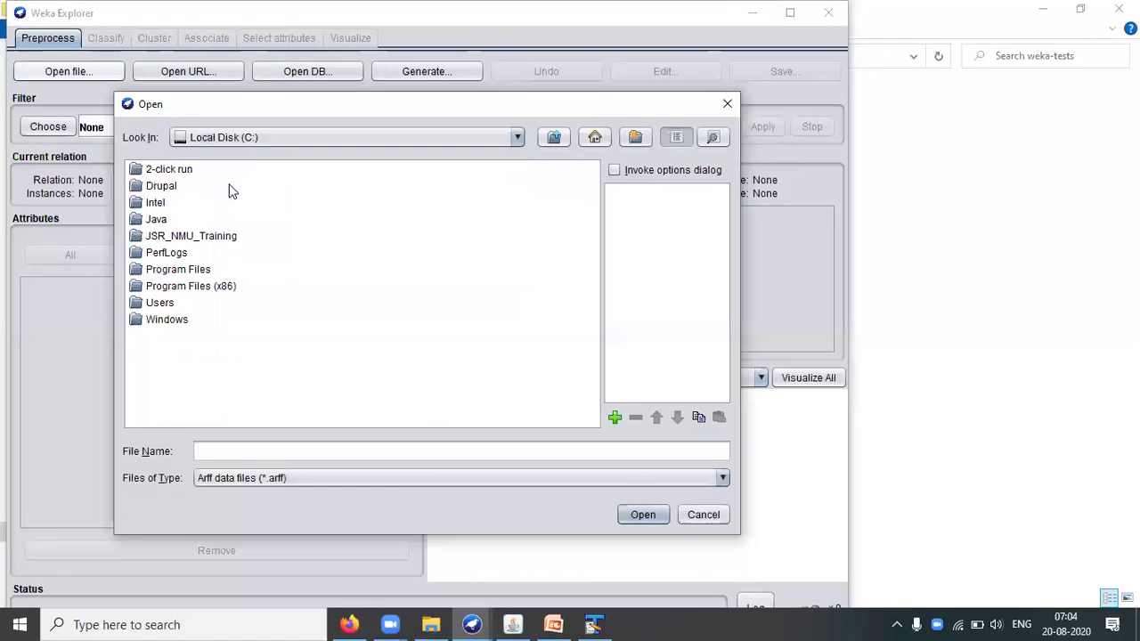
{"action": "double_click", "coordinate": [190, 270]}
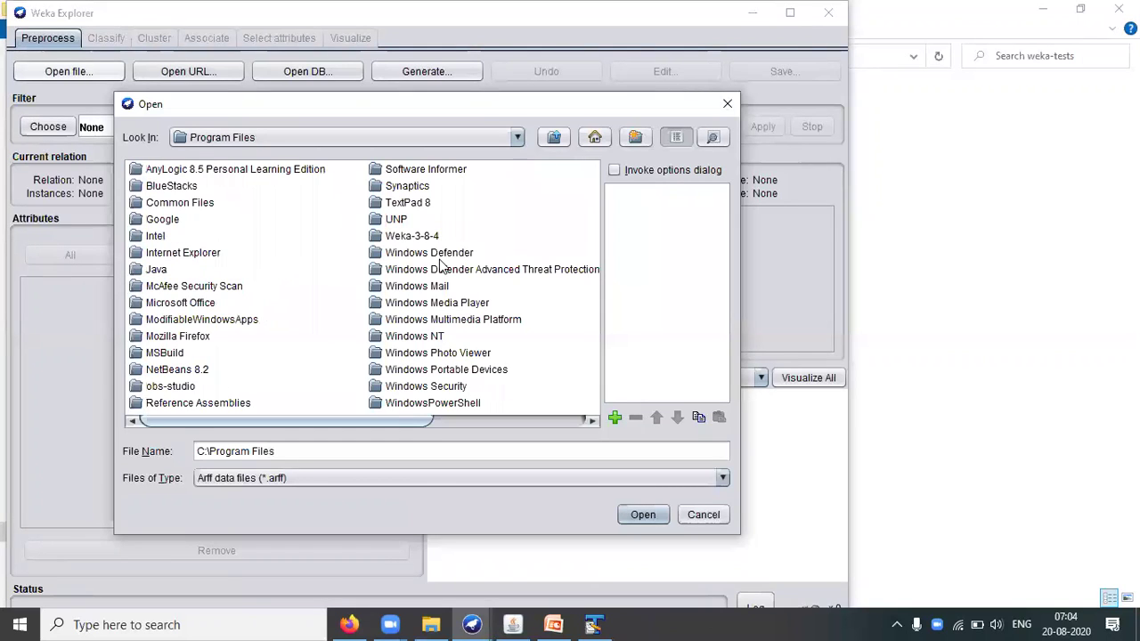
{"action": "double_click", "coordinate": [424, 236]}
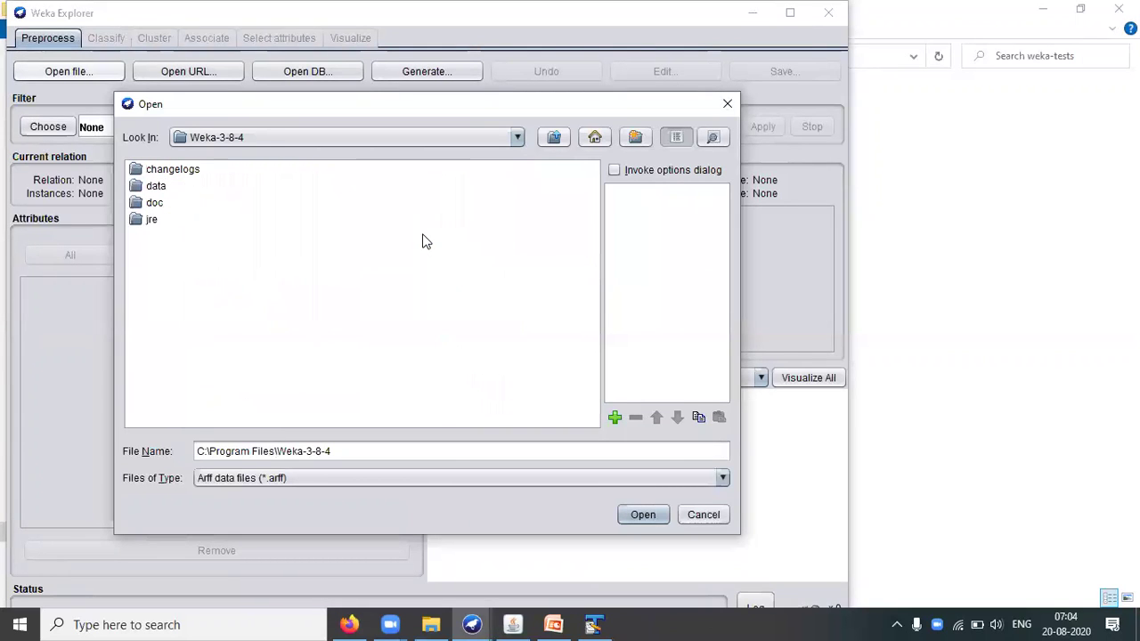
{"action": "double_click", "coordinate": [157, 188]}
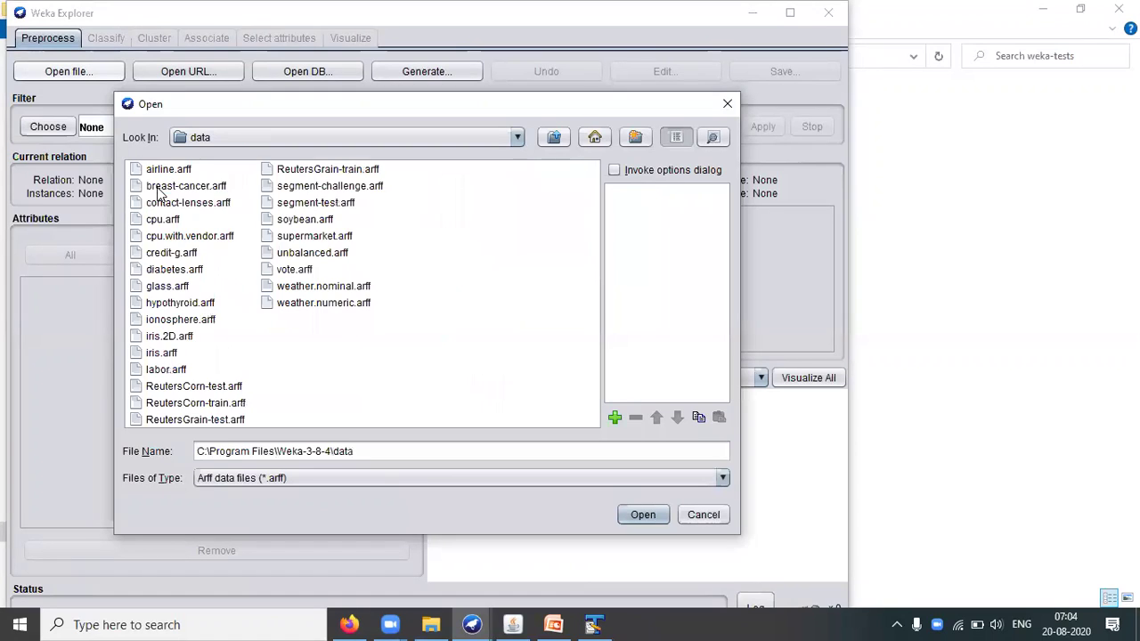
{"action": "double_click", "coordinate": [323, 237]}
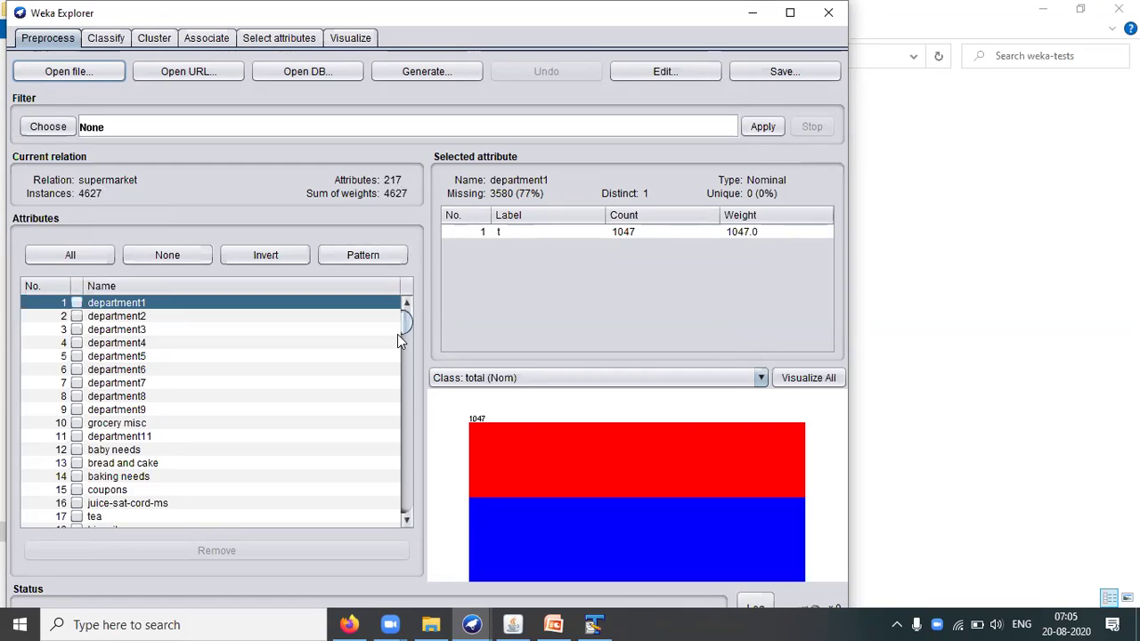
Examine the statistics of the wrapping, dried vegetables, pkt-canned soup and soft drinks attributes
{"action": "left_click_drag", "start_coordinate": [407, 318], "coordinate": [403, 353]}
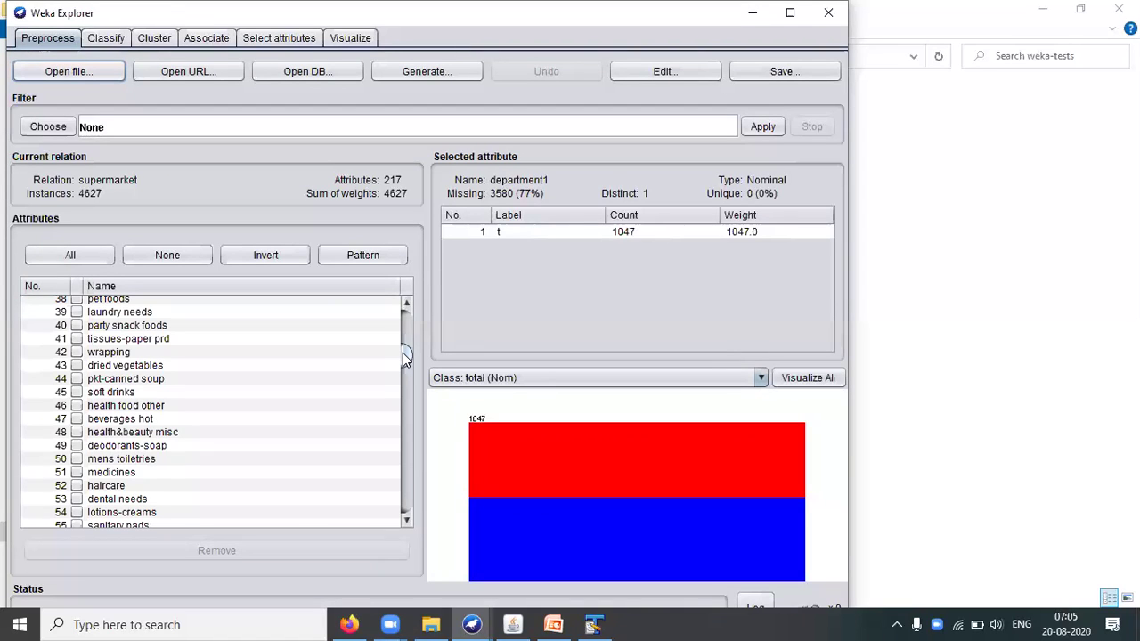
{"action": "left_click", "coordinate": [104, 355]}
{"action": "left_click", "coordinate": [99, 366]}
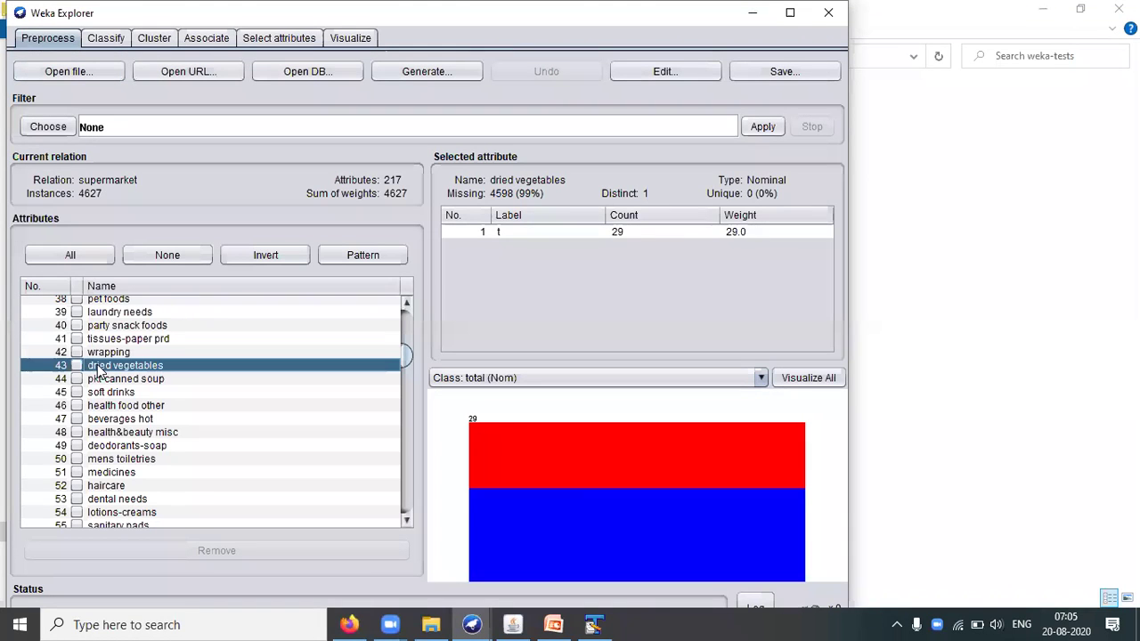
{"action": "left_click", "coordinate": [91, 381]}
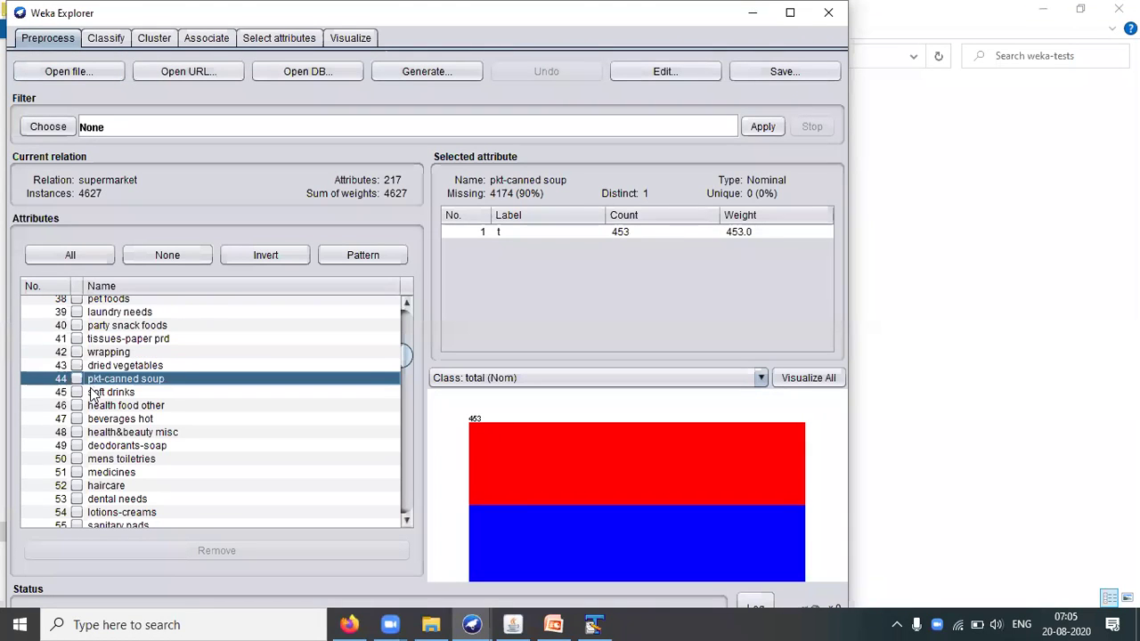
{"action": "left_click", "coordinate": [94, 396]}
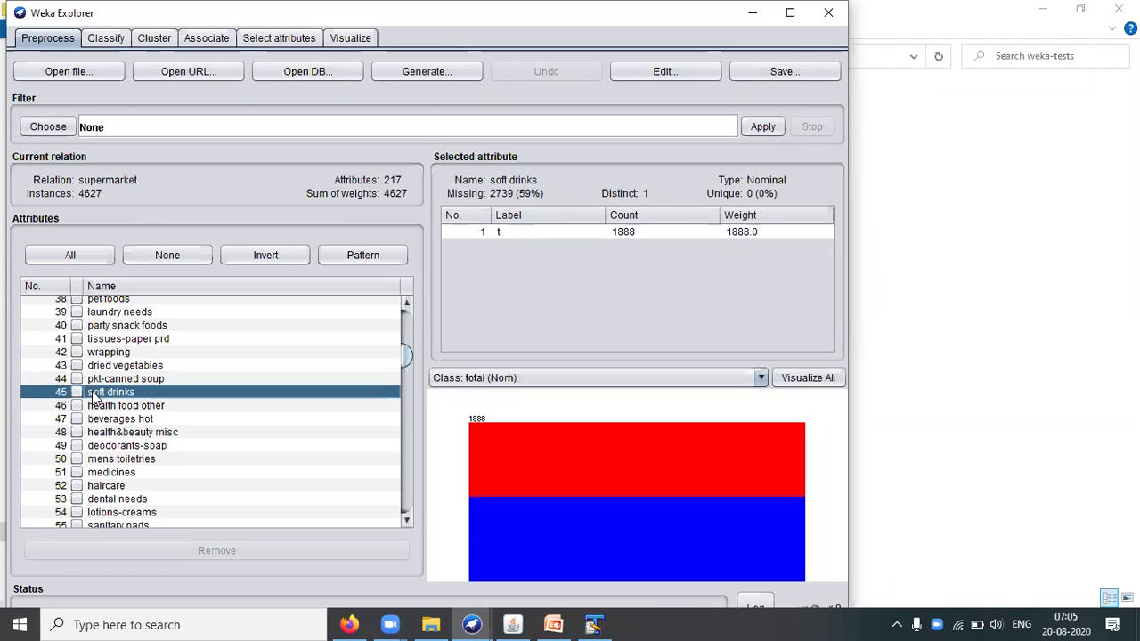
View the supermarket instances in the data viewer, then close it while keeping the Explorer open
{"action": "left_click", "coordinate": [653, 74]}
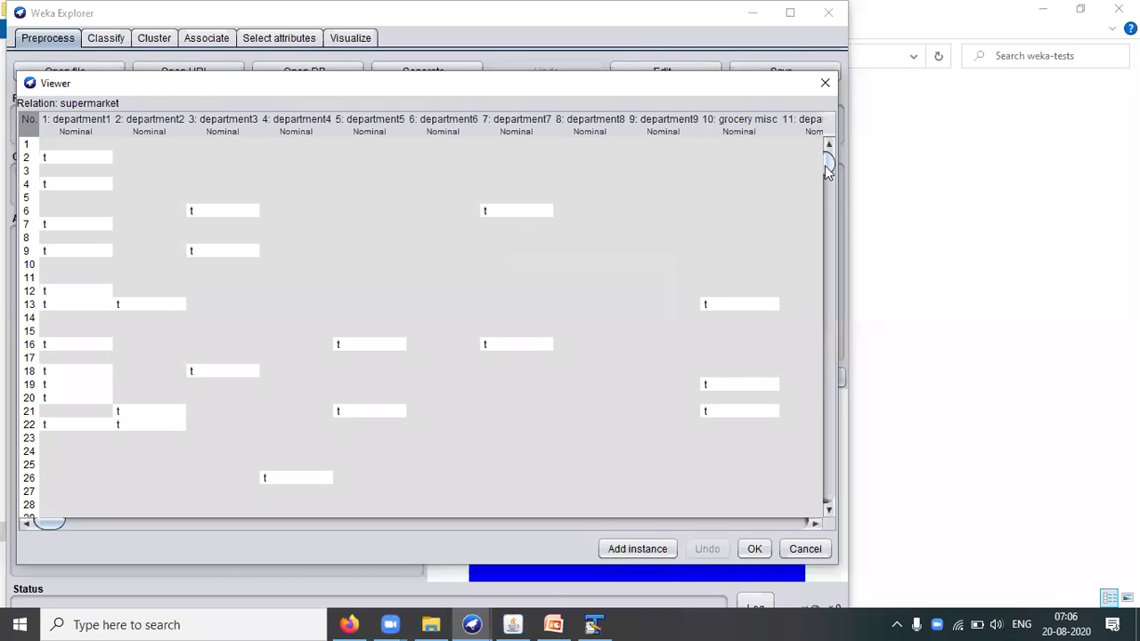
{"action": "left_click", "coordinate": [828, 14]}
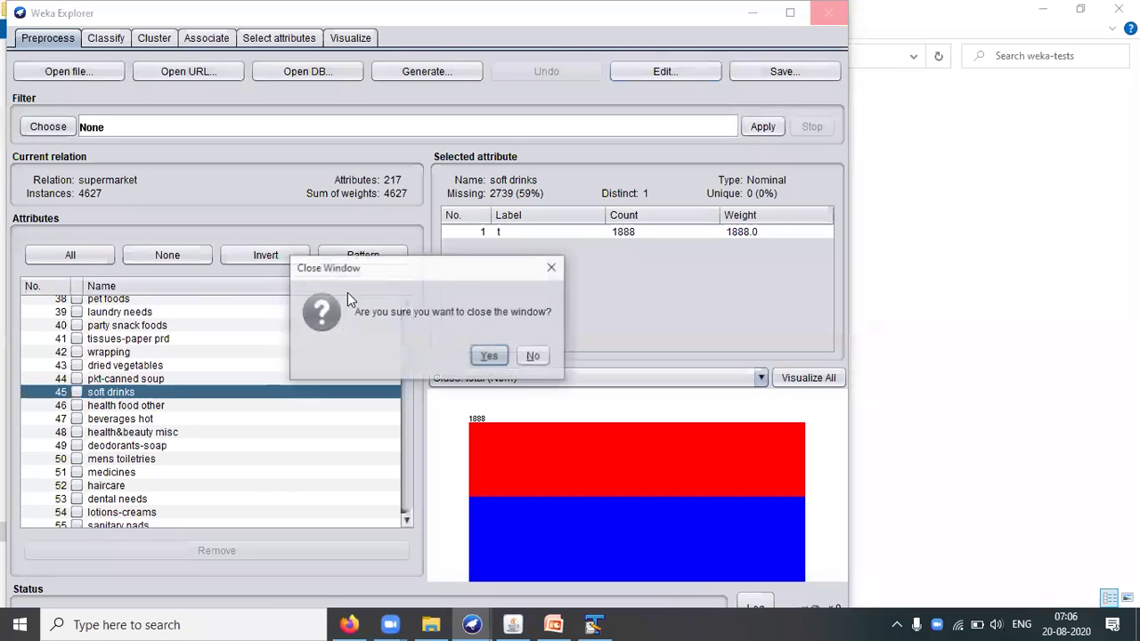
{"action": "left_click", "coordinate": [524, 355]}
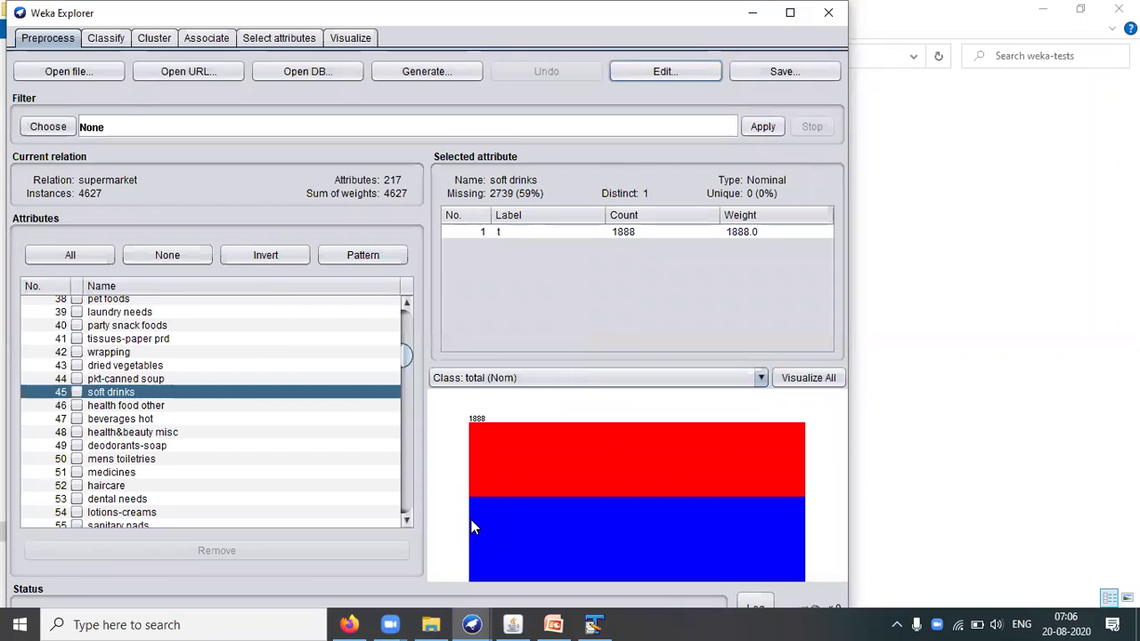
Switch to TextPad and open supermarket.arff from the Weka-3-8-4 data folder under C:\Program Files
{"action": "mouse_move", "coordinate": [584, 623]}
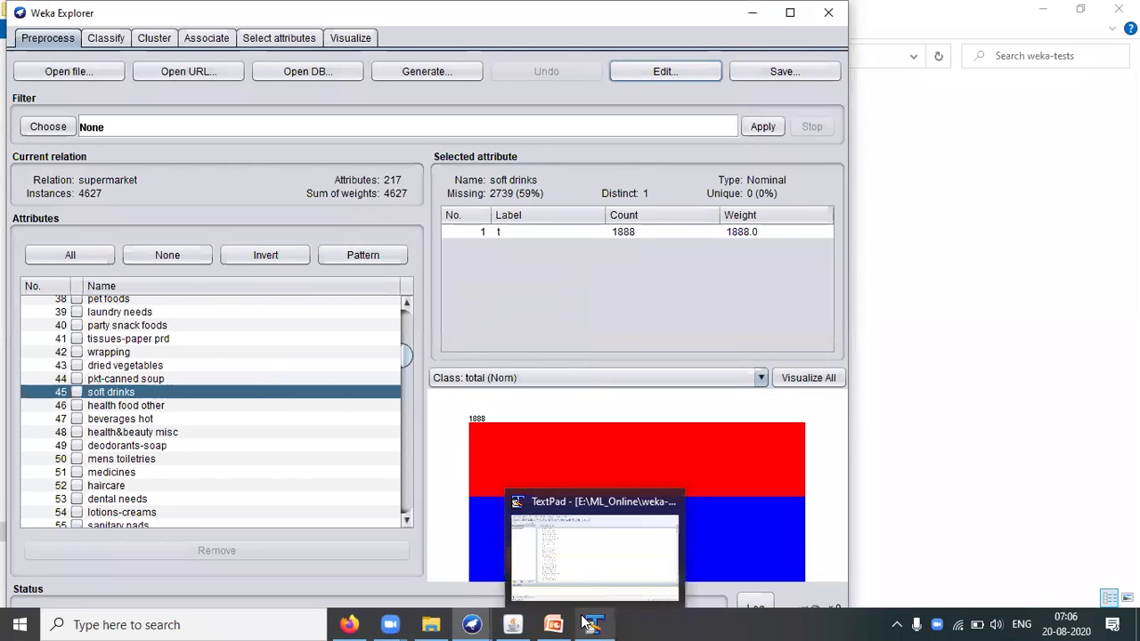
{"action": "left_click", "coordinate": [592, 575]}
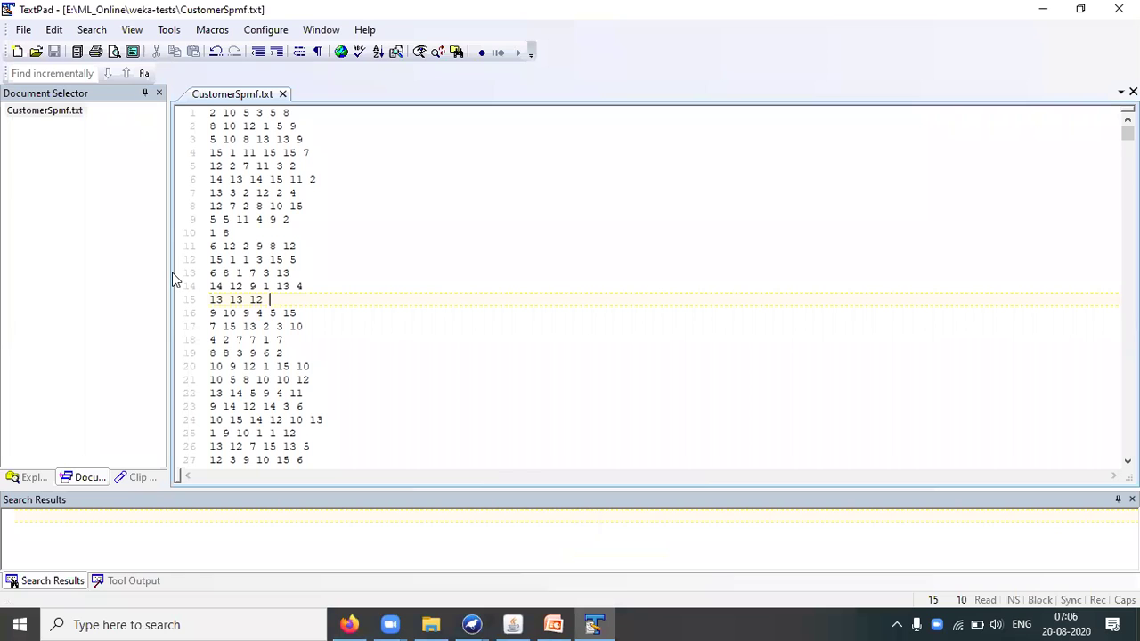
{"action": "left_click", "coordinate": [35, 52]}
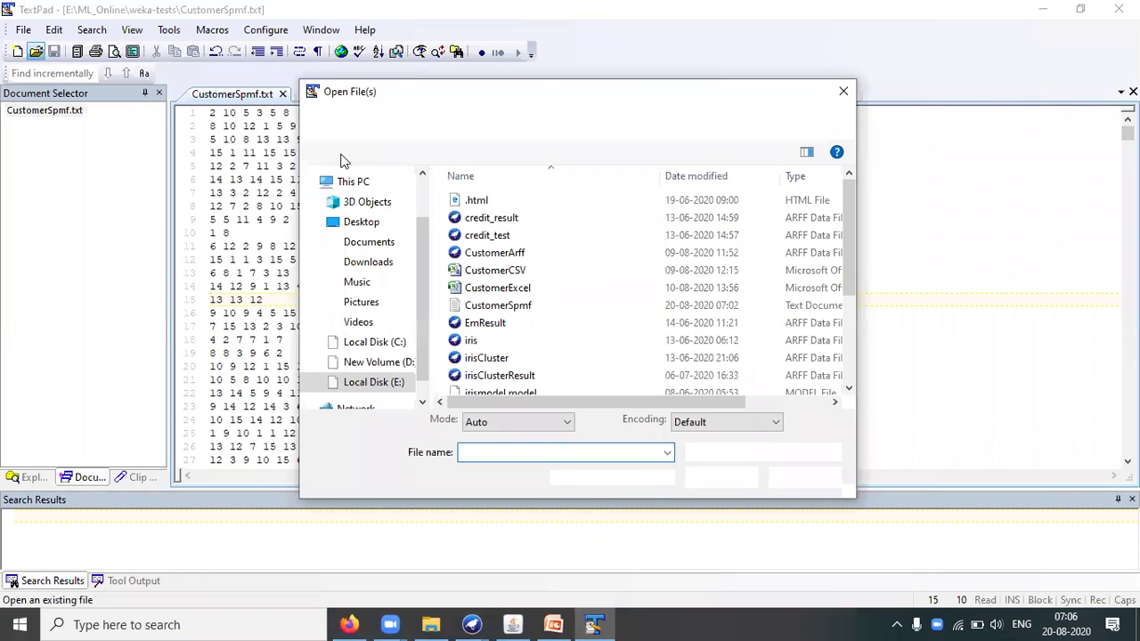
{"action": "left_click", "coordinate": [396, 344]}
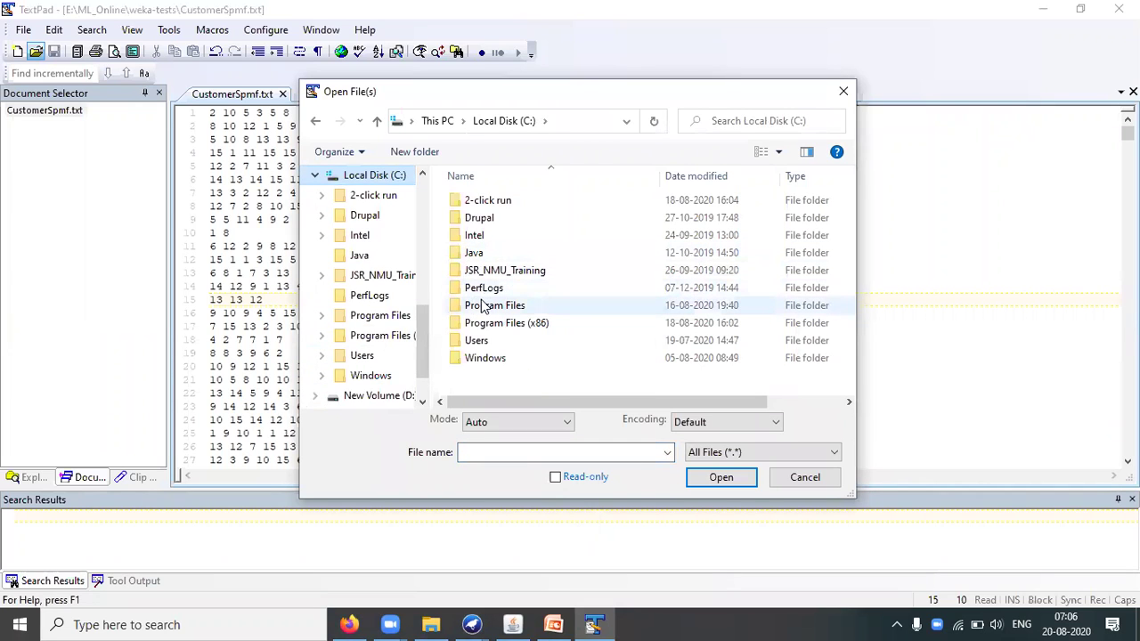
{"action": "double_click", "coordinate": [482, 305]}
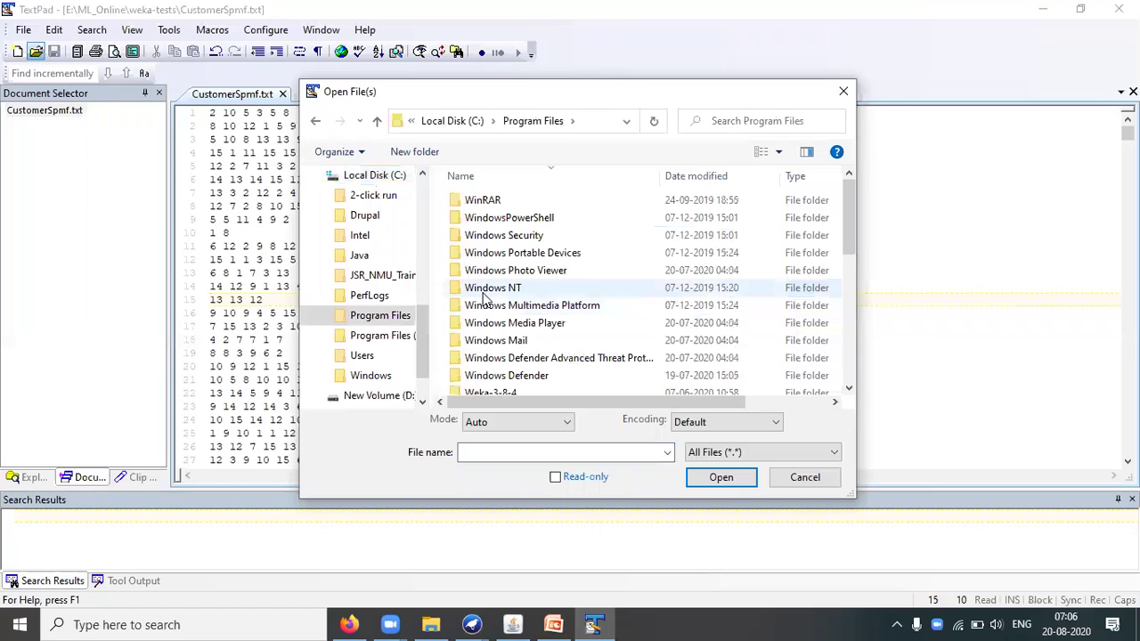
{"action": "double_click", "coordinate": [504, 393]}
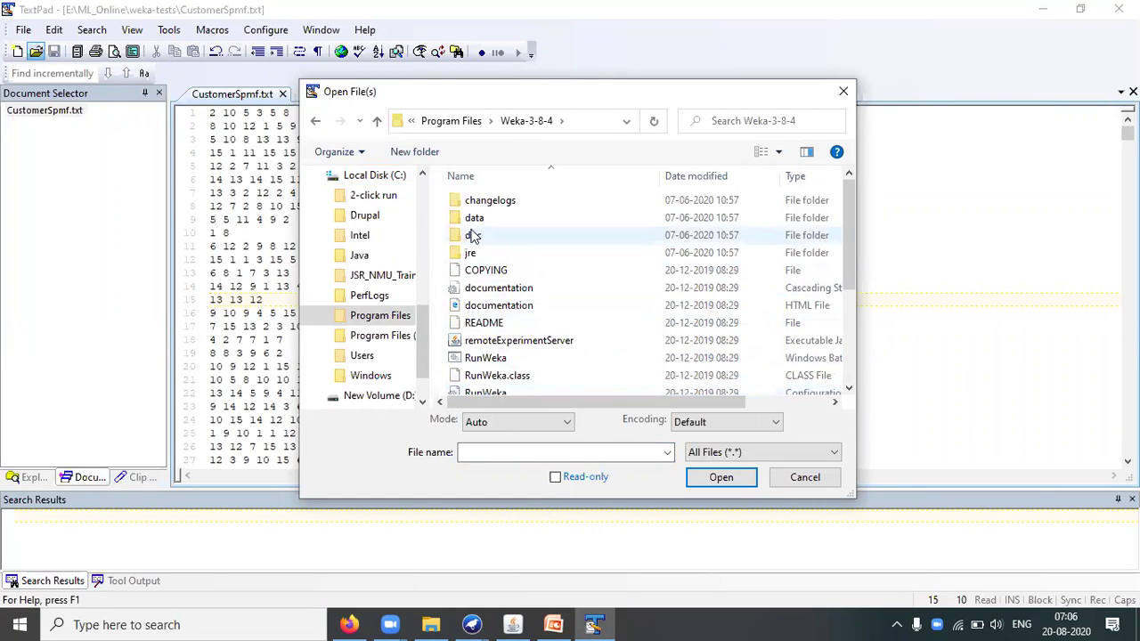
{"action": "double_click", "coordinate": [473, 222]}
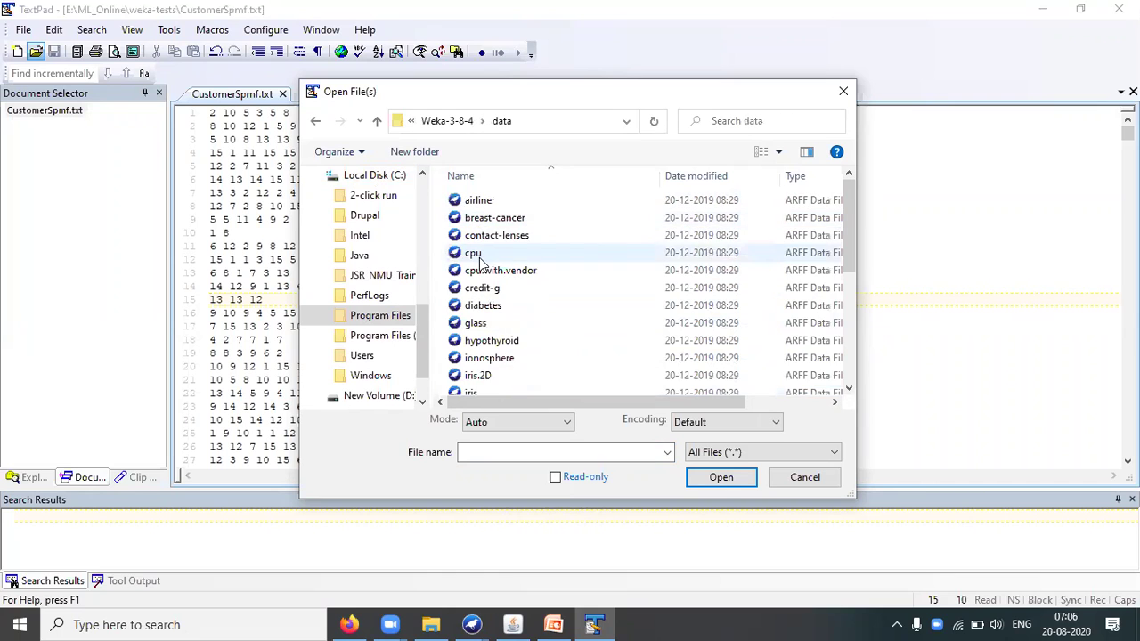
{"action": "left_click", "coordinate": [479, 256]}
{"action": "scroll", "coordinate": [479, 258], "scroll_direction": "down", "scroll_amount": 5}
{"action": "left_click", "coordinate": [481, 262]}
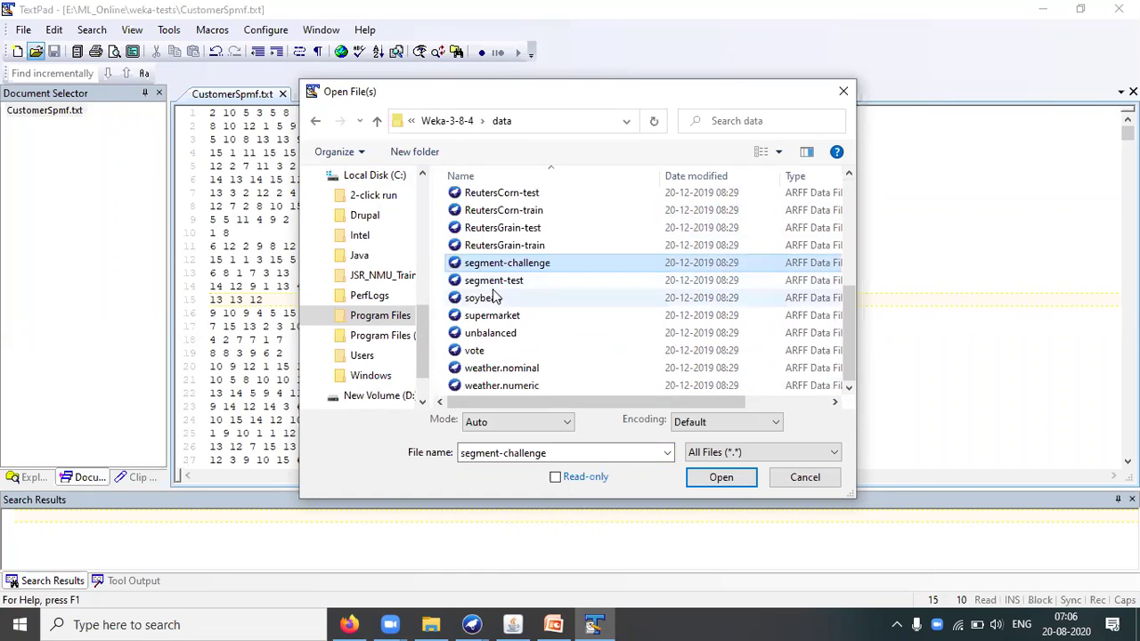
{"action": "double_click", "coordinate": [492, 318]}
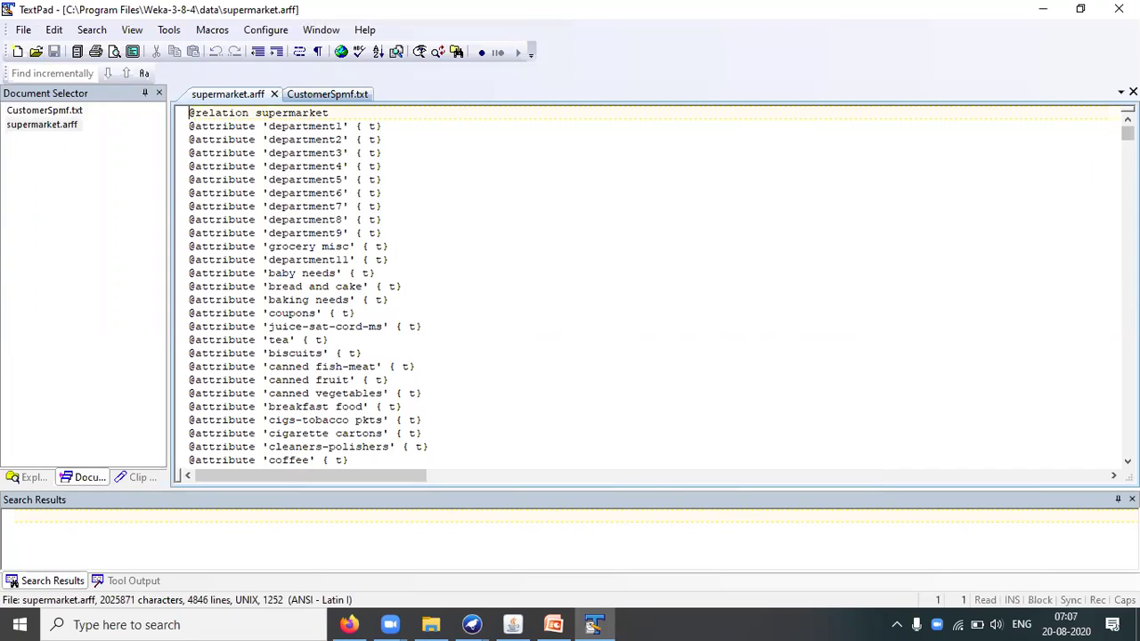
{"action": "left_click", "coordinate": [798, 223]}
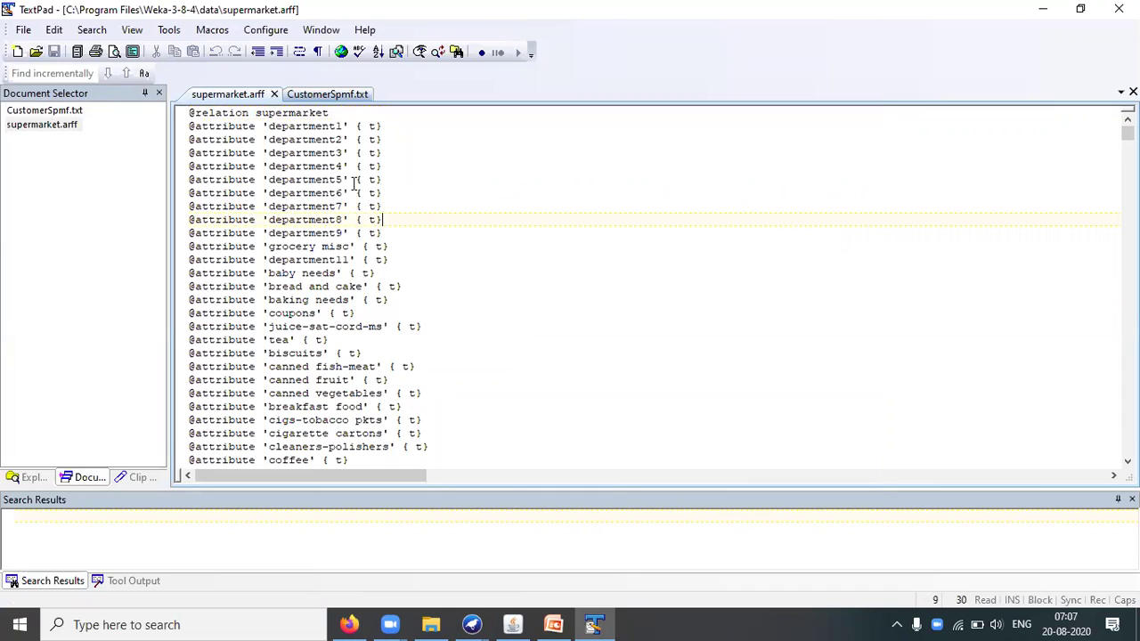
{"action": "left_click", "coordinate": [176, 134]}
{"action": "key", "text": "Down"}
{"action": "key", "text": "Down"}
{"action": "key", "text": "Down"}
{"action": "key", "text": "Down"}
{"action": "key", "text": "Down"}
{"action": "key", "text": "Down"}
{"action": "key", "text": "Down"}
{"action": "key", "text": "Down"}
{"action": "key", "text": "Down"}
{"action": "key", "text": "Down"}
{"action": "key", "text": "Down"}
{"action": "key", "text": "Down"}
{"action": "key", "text": "Down"}
{"action": "key", "text": "Down"}
{"action": "key", "text": "Down"}
{"action": "key", "text": "Down"}
{"action": "key", "text": "Down"}
{"action": "key", "text": "Down"}
{"action": "key", "text": "Down"}
{"action": "key", "text": "Down"}
{"action": "key", "text": "Down"}
{"action": "key", "text": "Down"}
{"action": "key", "text": "Down"}
{"action": "key", "text": "Down"}
{"action": "key", "text": "Down"}
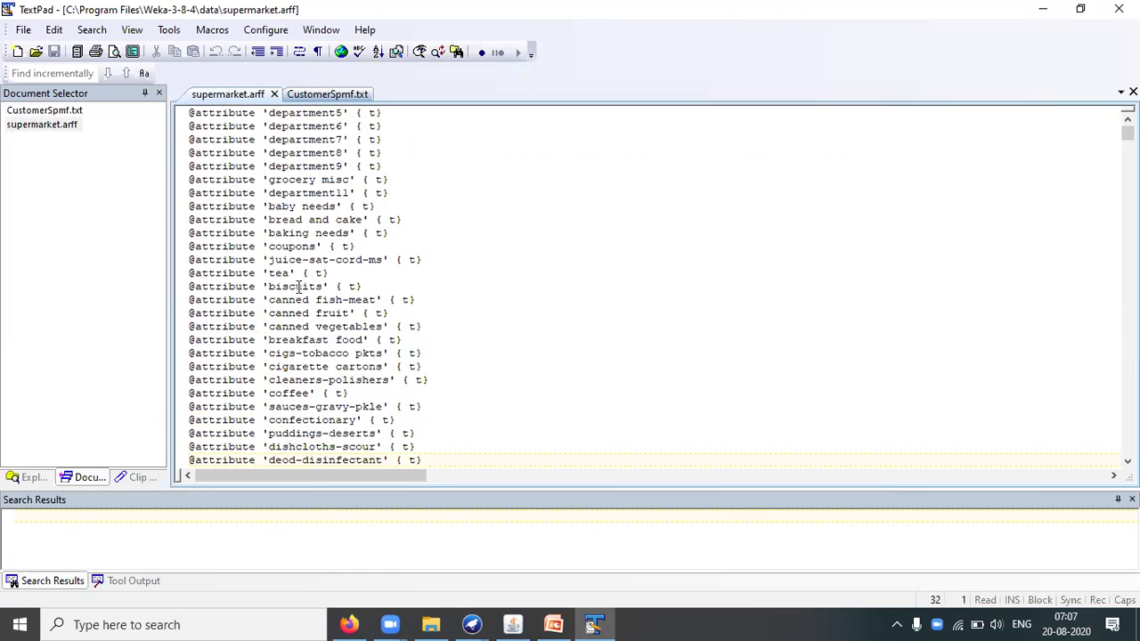
{"action": "key", "text": "Down"}
{"action": "key", "text": "Down"}
{"action": "key", "text": "Down"}
{"action": "key", "text": "Down"}
{"action": "key", "text": "Down"}
{"action": "key", "text": "Down"}
{"action": "key", "text": "Down"}
{"action": "key", "text": "Down"}
{"action": "key", "text": "Down"}
{"action": "key", "text": "Down"}
{"action": "key", "text": "Down"}
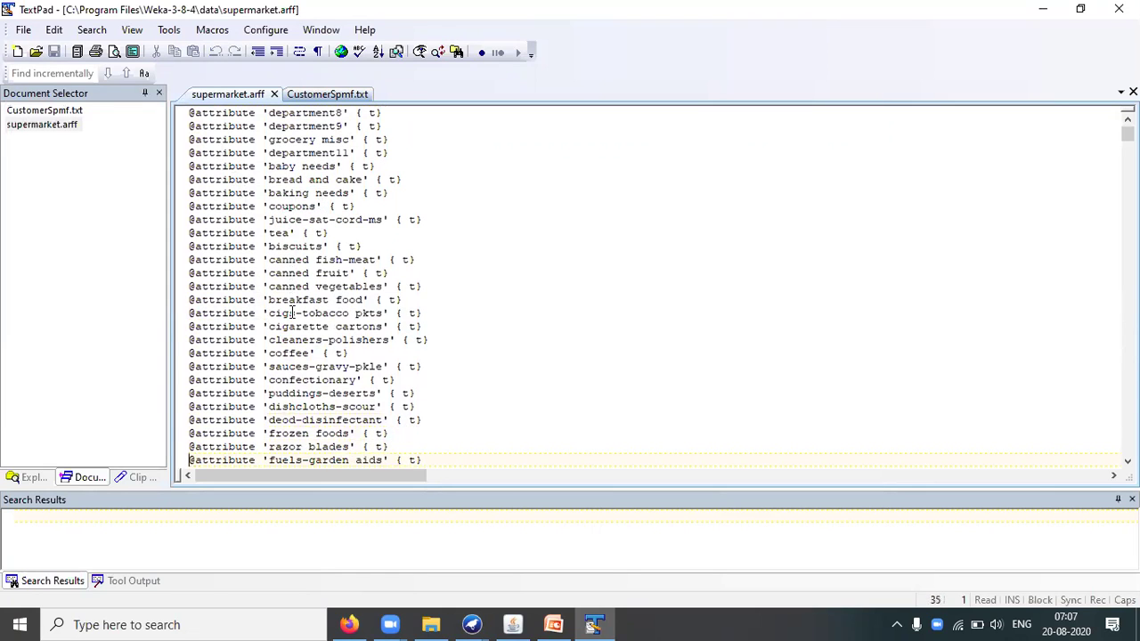
{"action": "key", "text": "Down"}
{"action": "key", "text": "Down"}
{"action": "key", "text": "Down"}
{"action": "key", "text": "Down"}
{"action": "key", "text": "Down"}
{"action": "key", "text": "Down"}
{"action": "key", "text": "Down"}
{"action": "key", "text": "Down"}
{"action": "key", "text": "Down"}
{"action": "key", "text": "Down"}
{"action": "key", "text": "Down"}
{"action": "key", "text": "Down"}
{"action": "key", "text": "Down"}
{"action": "key", "text": "Down"}
{"action": "key", "text": "Down"}
{"action": "key", "text": "Down"}
{"action": "key", "text": "Down"}
{"action": "key", "text": "Down"}
{"action": "key", "text": "Down"}
{"action": "key", "text": "Down"}
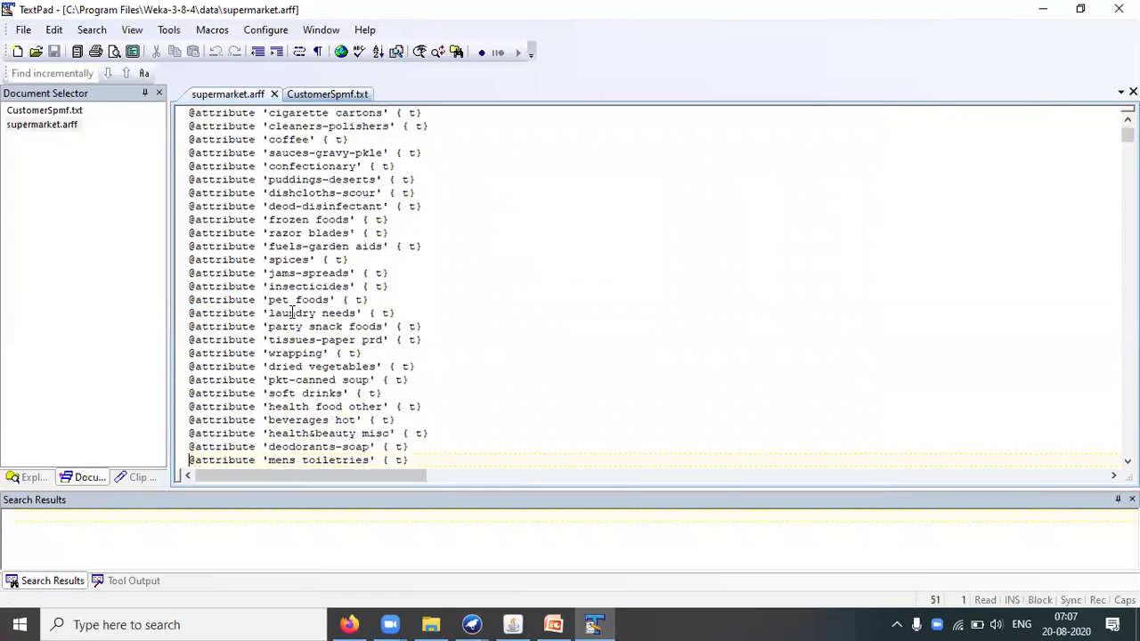
{"action": "key", "text": "Down"}
{"action": "key", "text": "Down"}
{"action": "key", "text": "Down"}
{"action": "key", "text": "Down"}
{"action": "key", "text": "Down"}
{"action": "key", "text": "Down"}
{"action": "key", "text": "Down"}
{"action": "key", "text": "Down"}
{"action": "key", "text": "Down"}
{"action": "key", "text": "Down"}
{"action": "key", "text": "Down"}
{"action": "key", "text": "Down"}
{"action": "key", "text": "Down"}
{"action": "key", "text": "Down"}
{"action": "key", "text": "Down"}
{"action": "key", "text": "Down"}
{"action": "key", "text": "Down"}
{"action": "key", "text": "Down"}
{"action": "key", "text": "Down"}
{"action": "key", "text": "Down"}
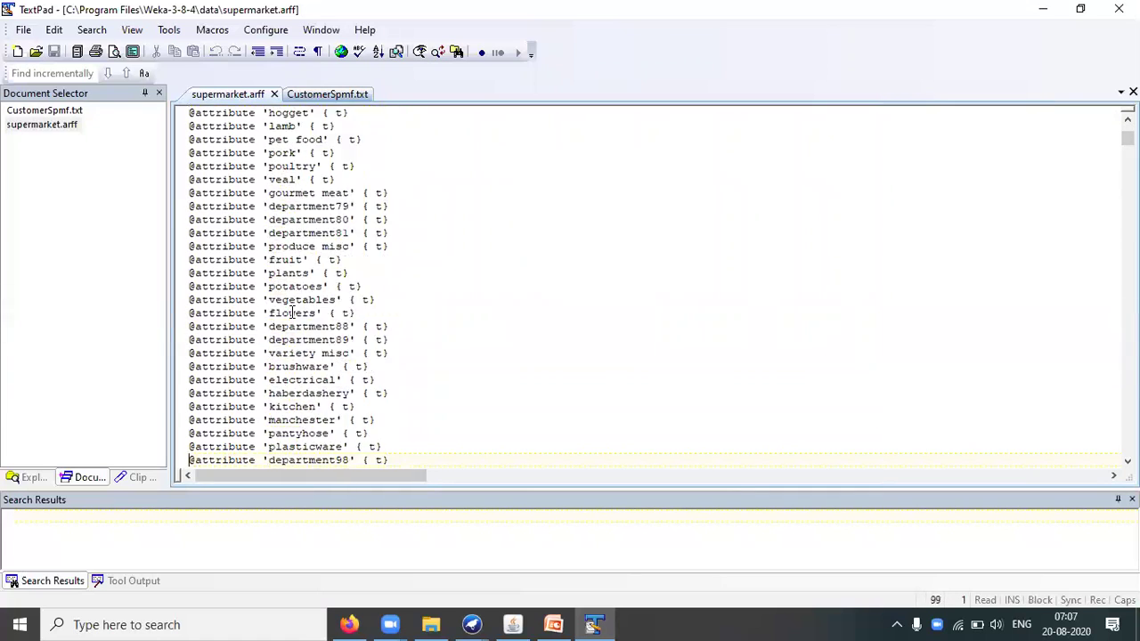
{"action": "key", "text": "Down"}
{"action": "key", "text": "Down"}
{"action": "key", "text": "Down"}
{"action": "key", "text": "Down"}
{"action": "key", "text": "Down"}
{"action": "key", "text": "Down"}
{"action": "key", "text": "Down"}
{"action": "key", "text": "Down"}
{"action": "key", "text": "Down"}
{"action": "key", "text": "Down"}
{"action": "key", "text": "Down"}
{"action": "key", "text": "Down"}
{"action": "key", "text": "Down"}
{"action": "key", "text": "Down"}
{"action": "key", "text": "Down"}
{"action": "key", "text": "Down"}
{"action": "key", "text": "Down"}
{"action": "key", "text": "Down"}
{"action": "key", "text": "Down"}
{"action": "key", "text": "Down"}
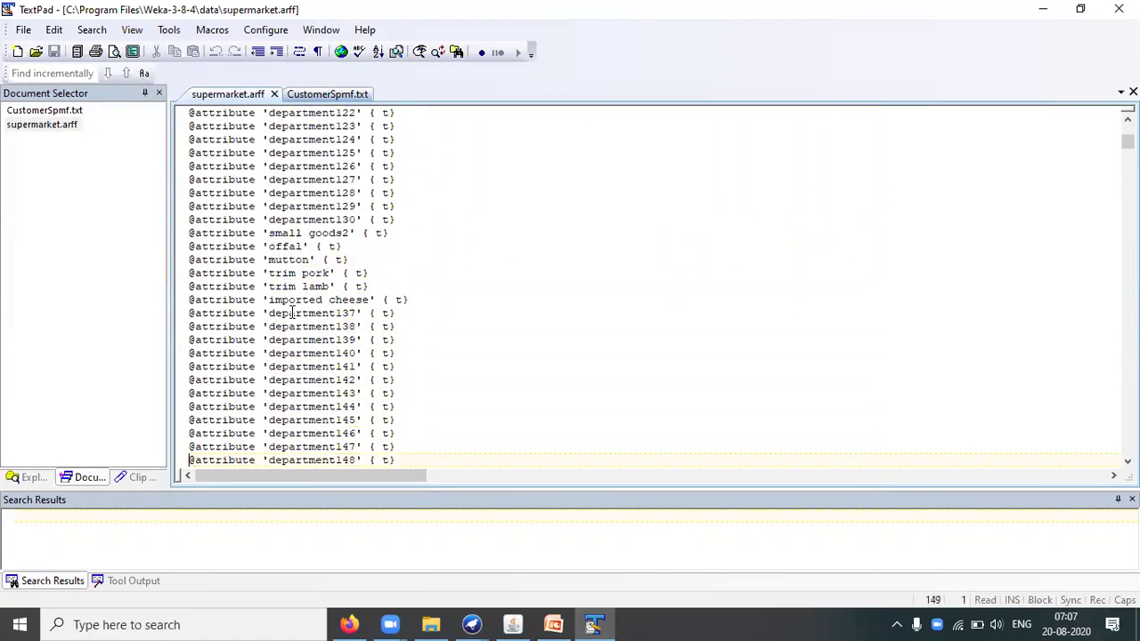
{"action": "key", "text": "Down"}
{"action": "key", "text": "Down"}
{"action": "key", "text": "Down"}
{"action": "key", "text": "Down"}
{"action": "key", "text": "Down"}
{"action": "key", "text": "Down"}
{"action": "key", "text": "Down"}
{"action": "key", "text": "Down"}
{"action": "key", "text": "Down"}
{"action": "key", "text": "Down"}
{"action": "key", "text": "Down"}
{"action": "key", "text": "Down"}
{"action": "key", "text": "Down"}
{"action": "key", "text": "Down"}
{"action": "key", "text": "Down"}
{"action": "key", "text": "Down"}
{"action": "key", "text": "Down"}
{"action": "key", "text": "Down"}
{"action": "key", "text": "Down"}
{"action": "key", "text": "Down"}
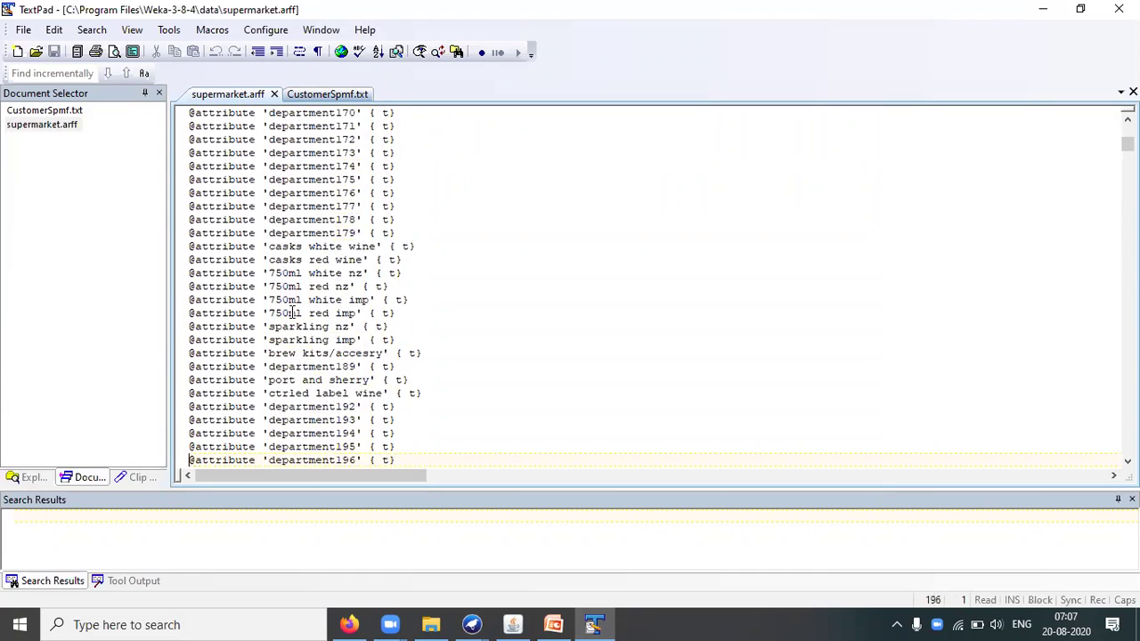
{"action": "key", "text": "Down"}
{"action": "key", "text": "Down"}
{"action": "key", "text": "Down"}
{"action": "key", "text": "Down"}
{"action": "key", "text": "Down"}
{"action": "key", "text": "Down"}
{"action": "key", "text": "Down"}
{"action": "key", "text": "Down"}
{"action": "key", "text": "Down"}
{"action": "key", "text": "Down"}
{"action": "key", "text": "Down"}
{"action": "key", "text": "Down"}
{"action": "key", "text": "Down"}
{"action": "key", "text": "Down"}
{"action": "key", "text": "Down"}
{"action": "key", "text": "Down"}
{"action": "key", "text": "Down"}
{"action": "key", "text": "Down"}
{"action": "key", "text": "Down"}
{"action": "key", "text": "Down"}
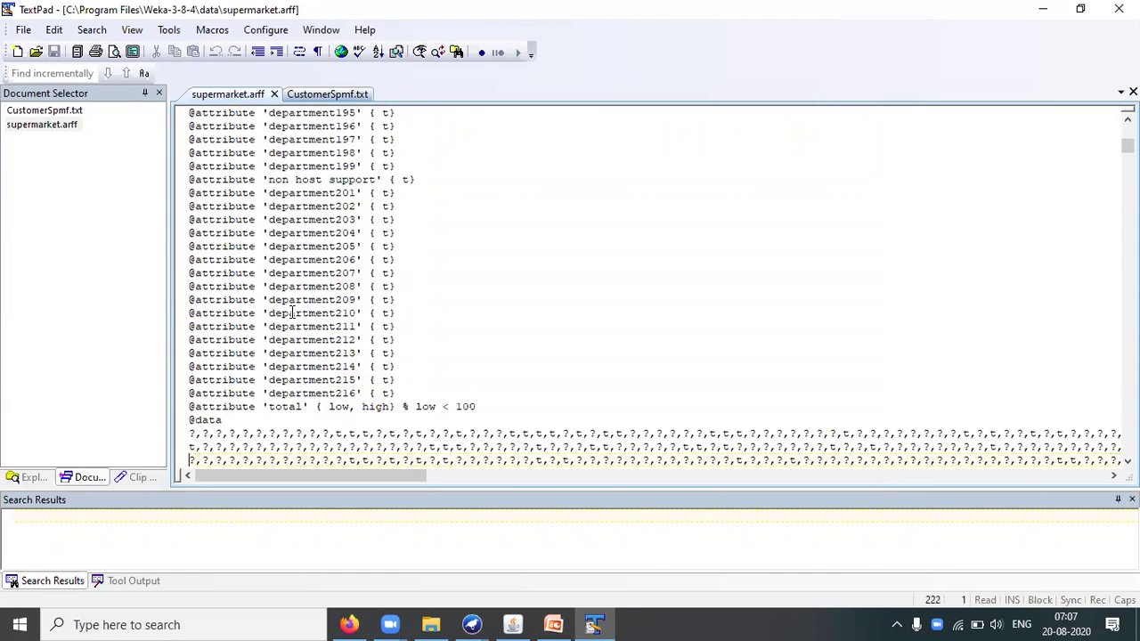
{"action": "left_click", "coordinate": [176, 236]}
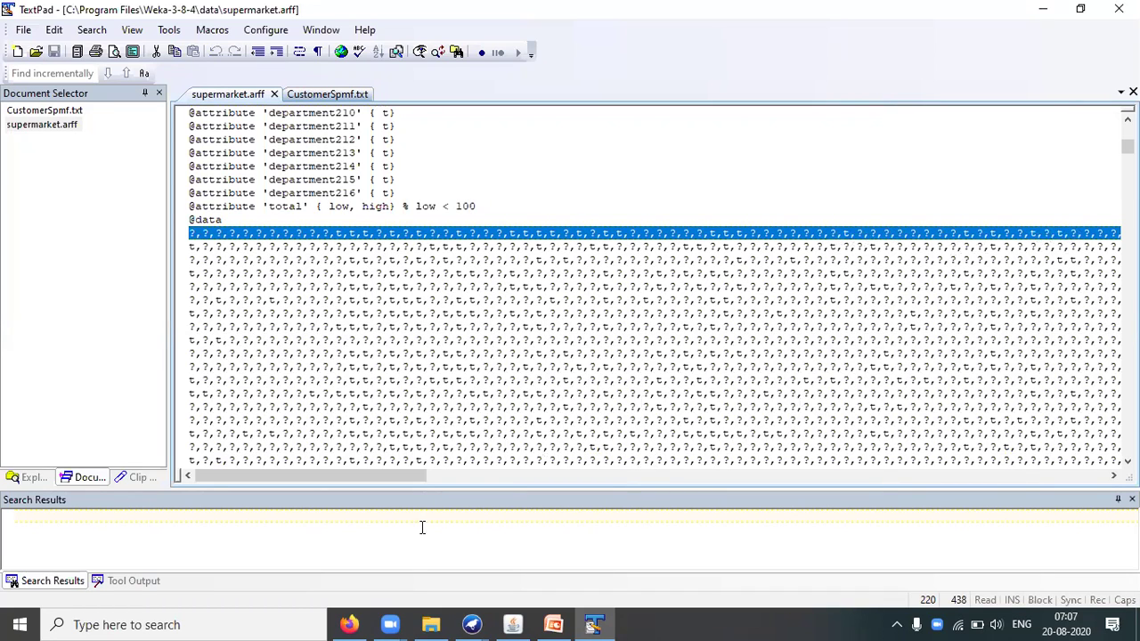
{"action": "left_click_drag", "start_coordinate": [407, 478], "coordinate": [917, 457]}
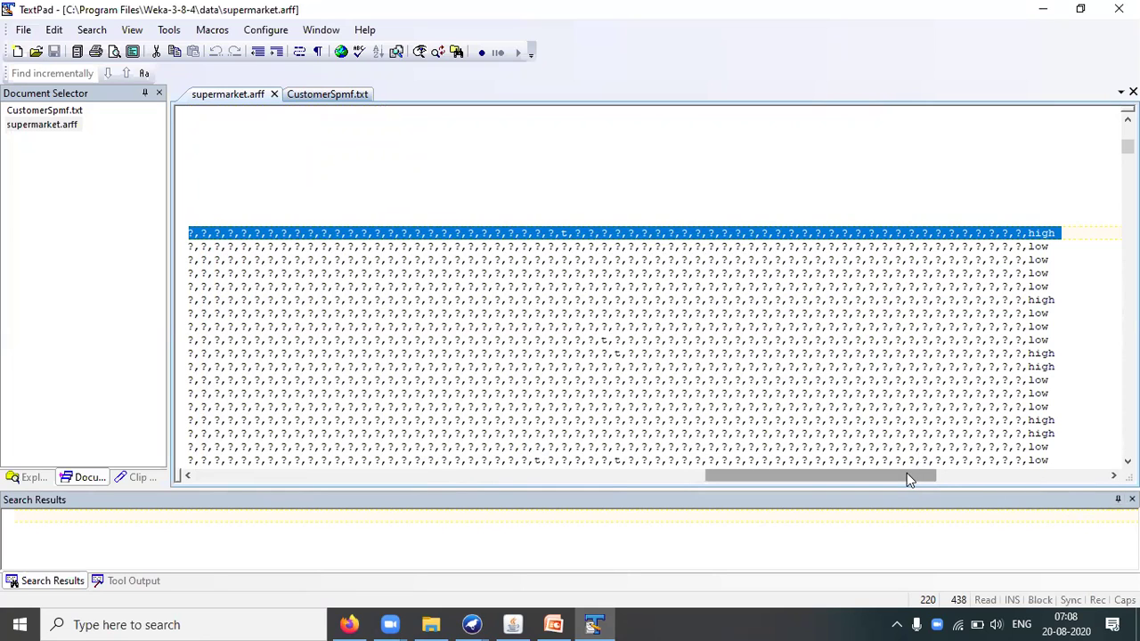
{"action": "left_click_drag", "start_coordinate": [907, 473], "coordinate": [368, 564]}
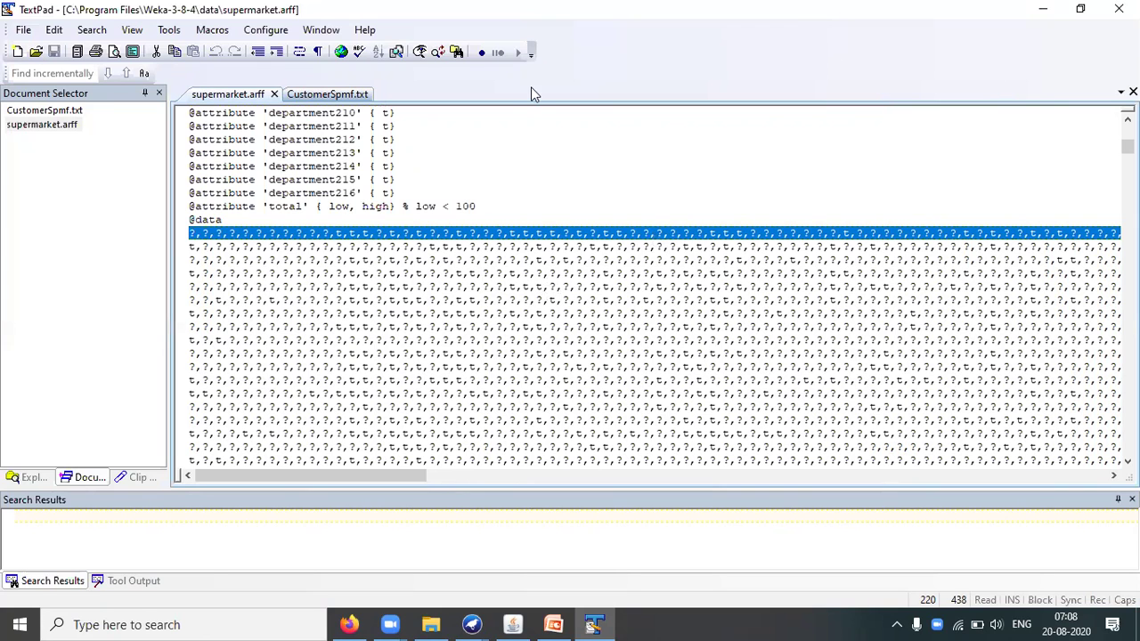
Switch back to the Weka Explorer and tick the total attribute at the end of the attribute list to show its statistics
{"action": "left_click", "coordinate": [1041, 9]}
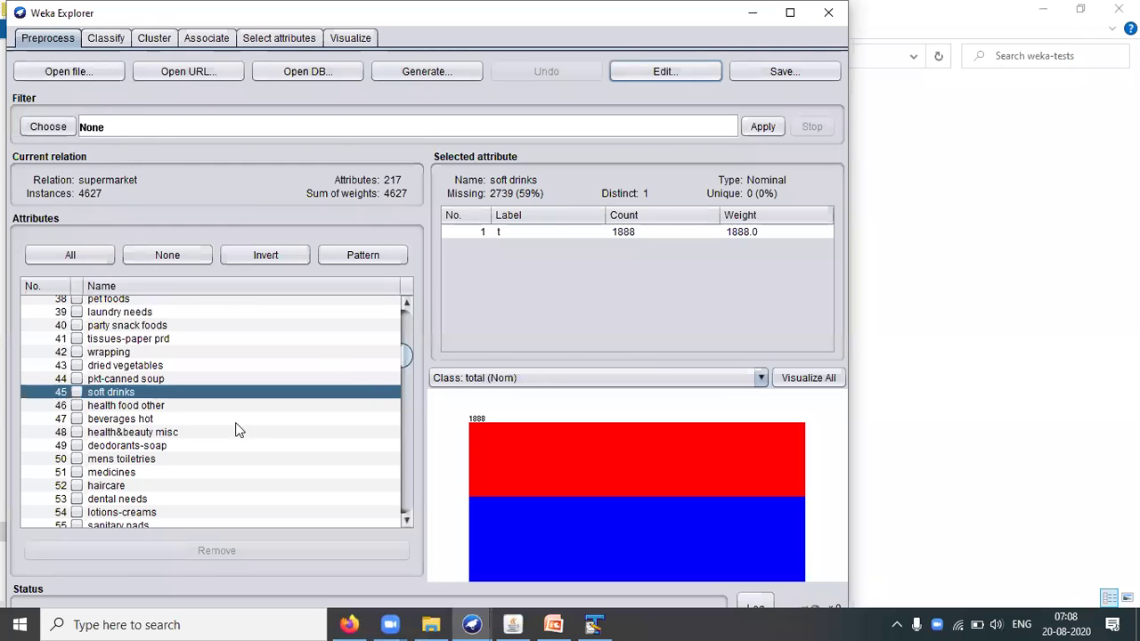
{"action": "left_click_drag", "start_coordinate": [405, 364], "coordinate": [381, 507]}
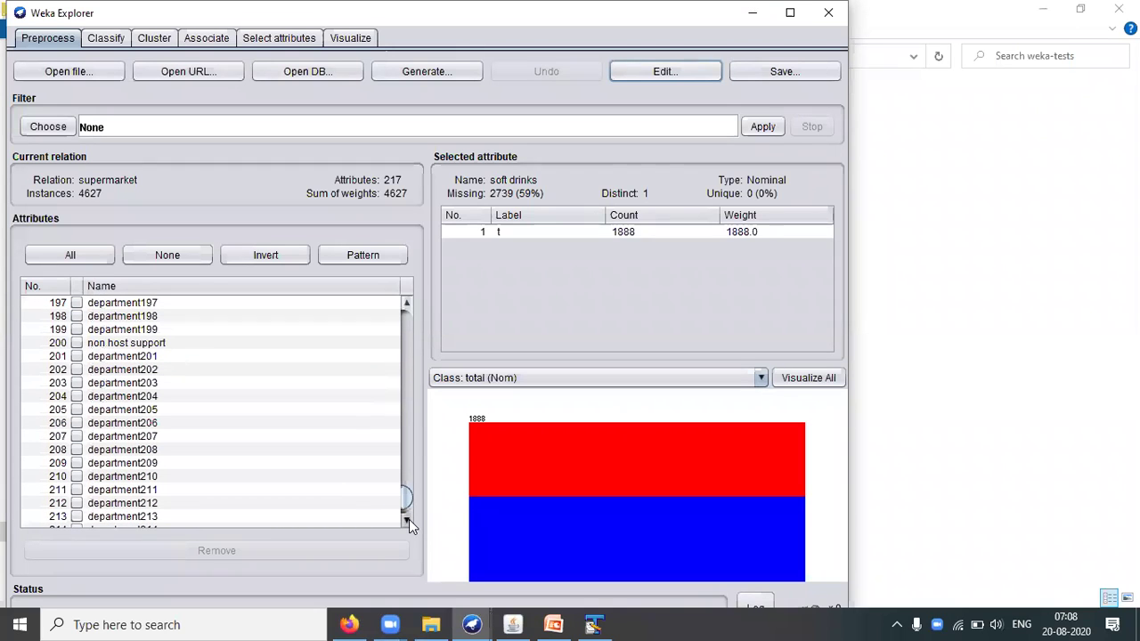
{"action": "scroll", "coordinate": [409, 522], "scroll_direction": "down", "scroll_amount": 1}
{"action": "scroll", "coordinate": [405, 503], "scroll_direction": "down", "scroll_amount": 1}
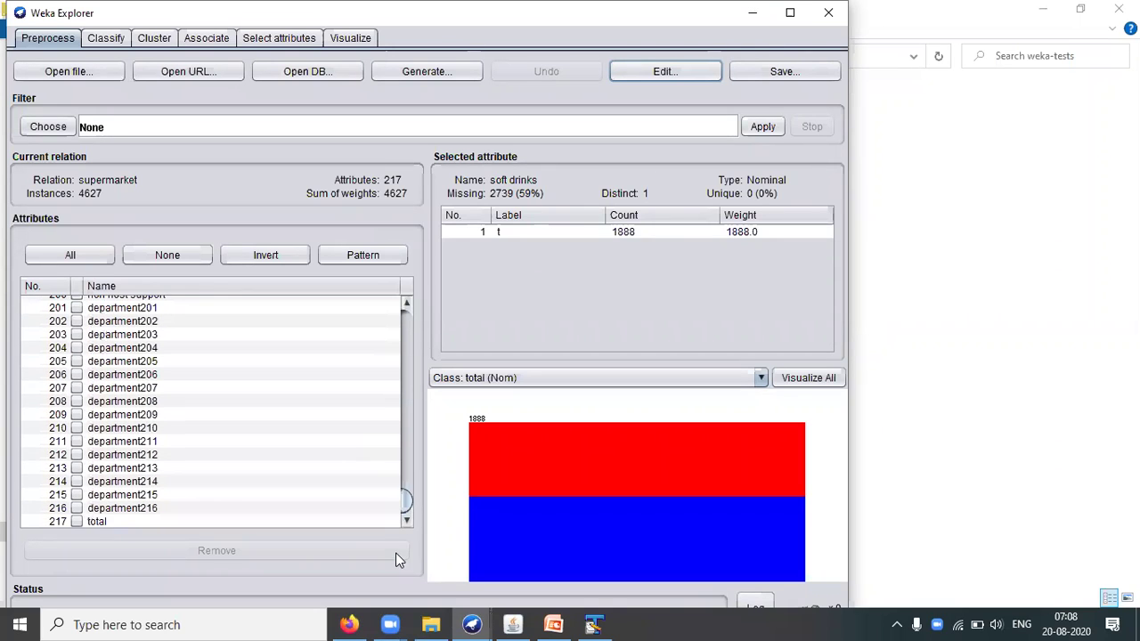
{"action": "left_click", "coordinate": [75, 522]}
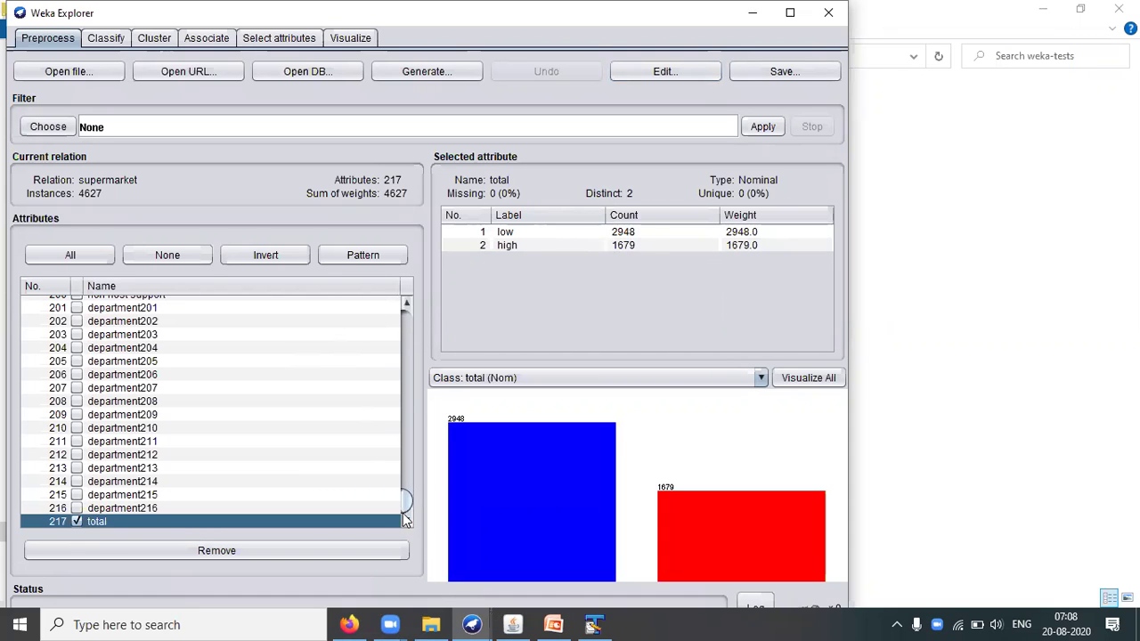
{"action": "left_click_drag", "start_coordinate": [403, 509], "coordinate": [402, 311]}
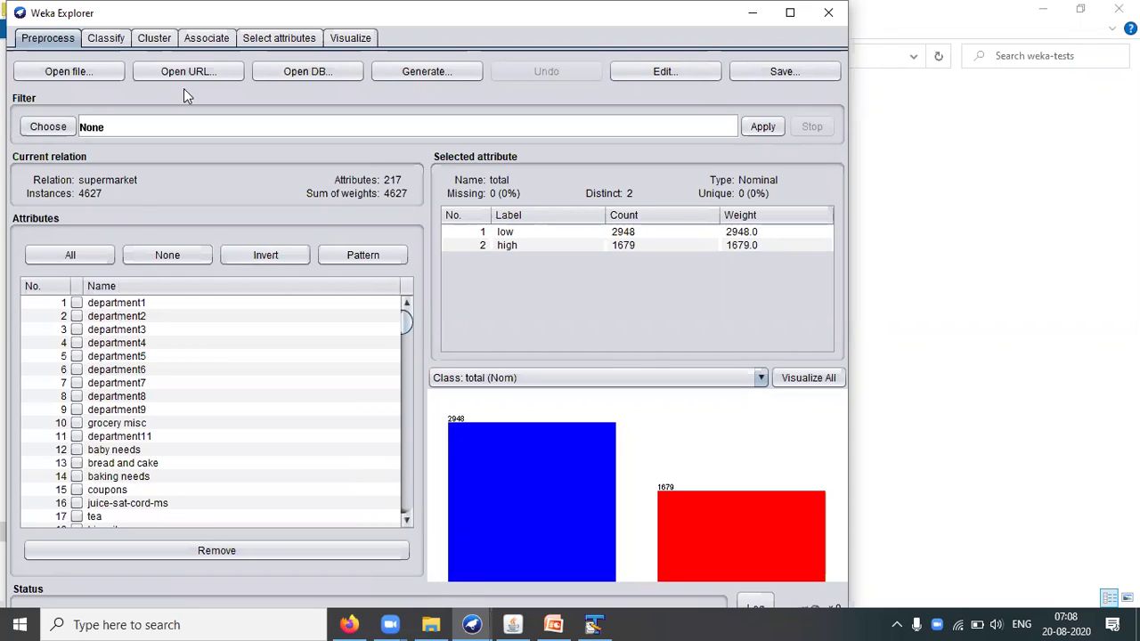
Review the Apriori associator's parameters and its available metricType options, closing the settings without changes
{"action": "left_click", "coordinate": [204, 39]}
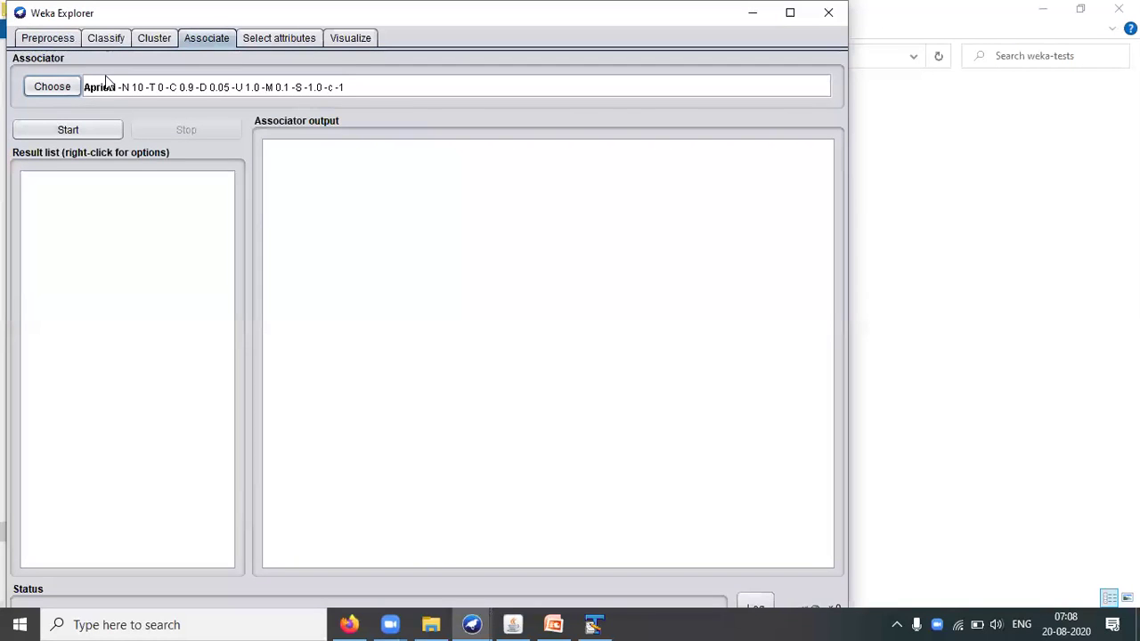
{"action": "left_click", "coordinate": [127, 93]}
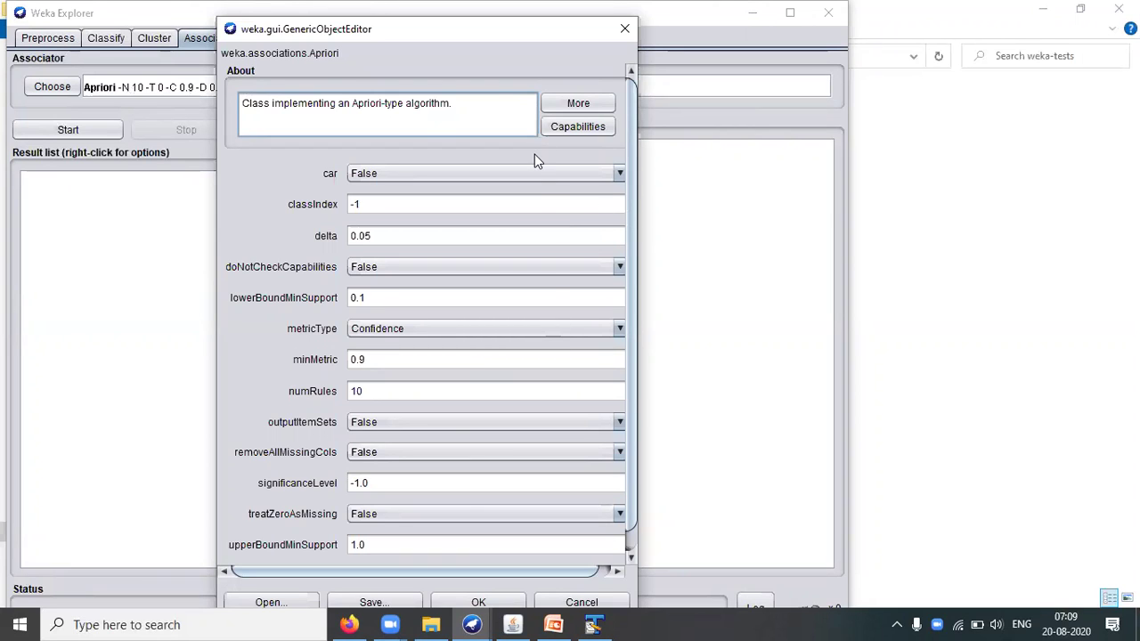
{"action": "mouse_move", "coordinate": [542, 194]}
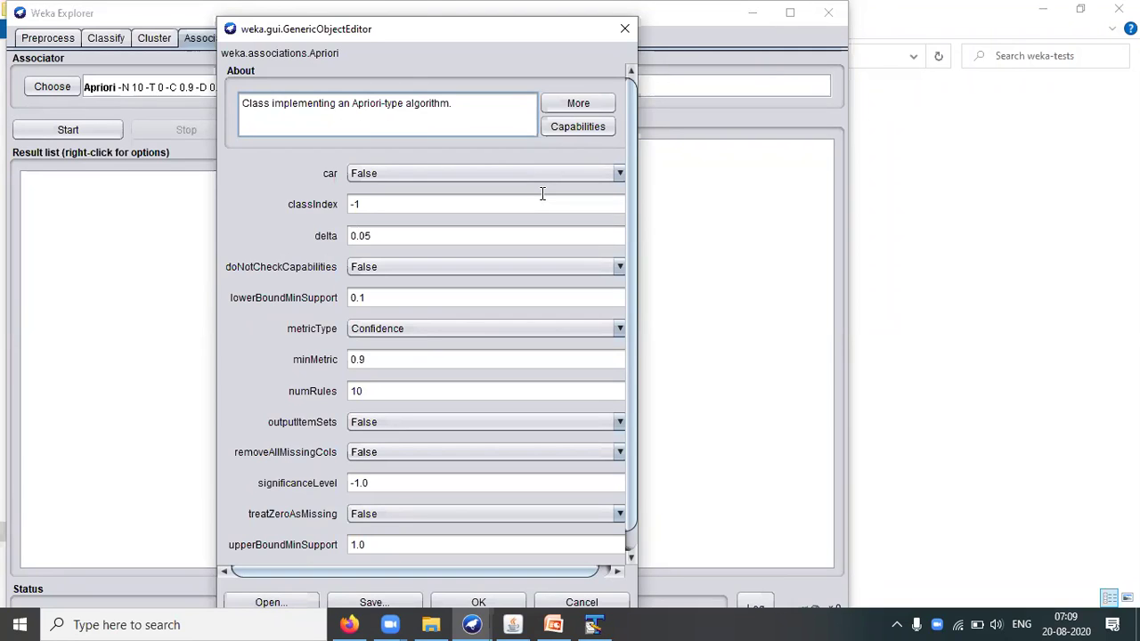
{"action": "left_click", "coordinate": [415, 328]}
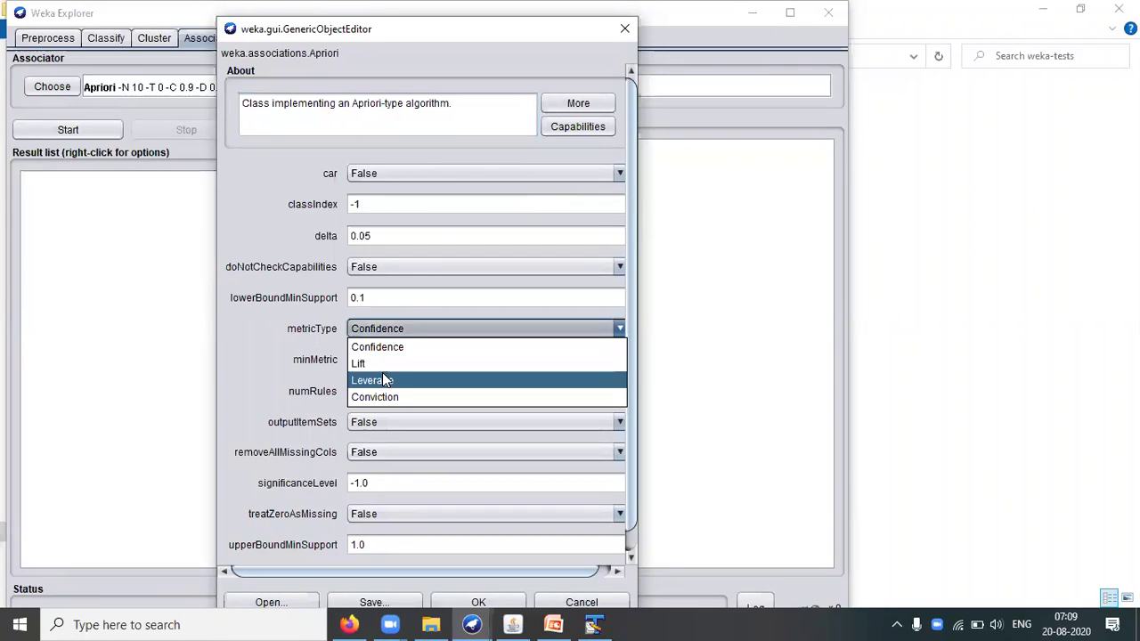
{"action": "left_click", "coordinate": [434, 327]}
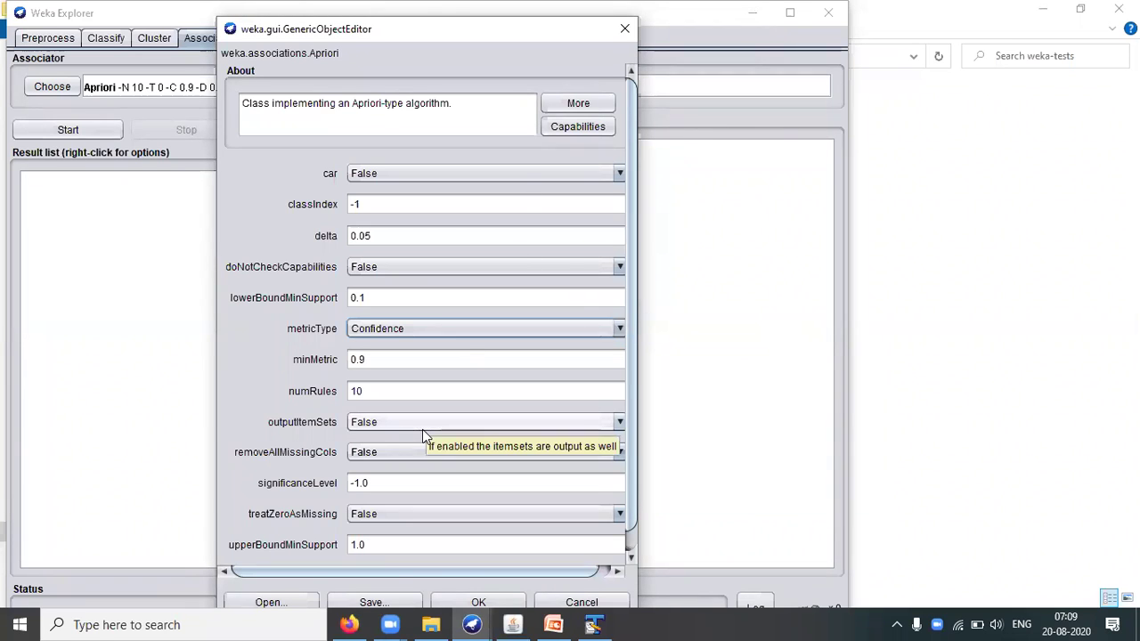
{"action": "left_click", "coordinate": [625, 30]}
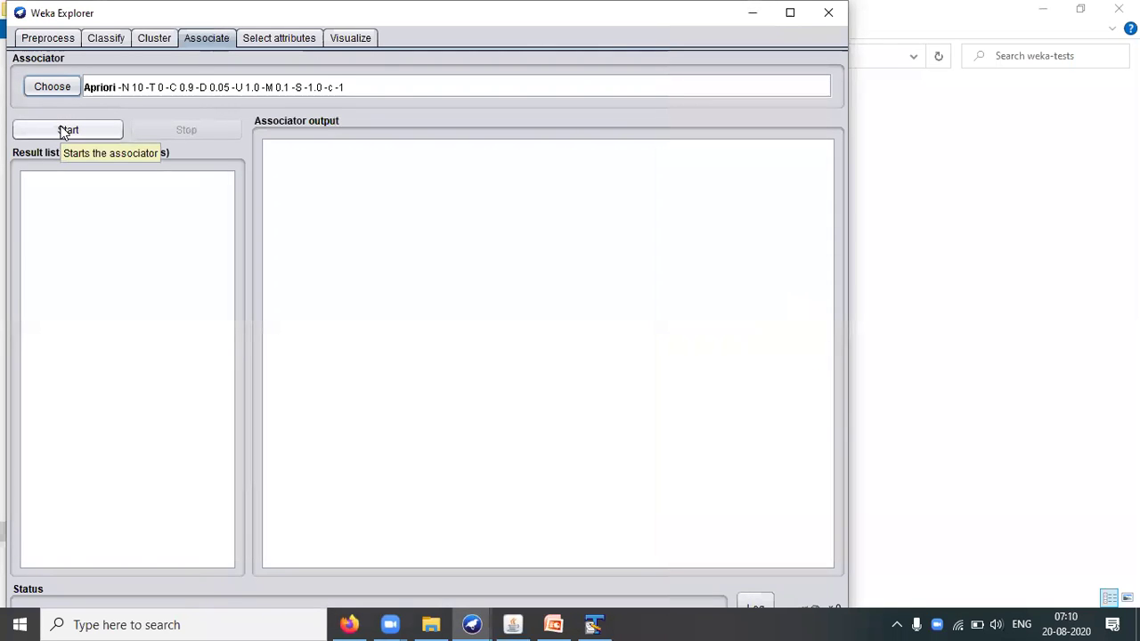
Maximize the Explorer and run the Apriori associator with its default settings on the supermarket data
{"action": "left_click", "coordinate": [790, 12]}
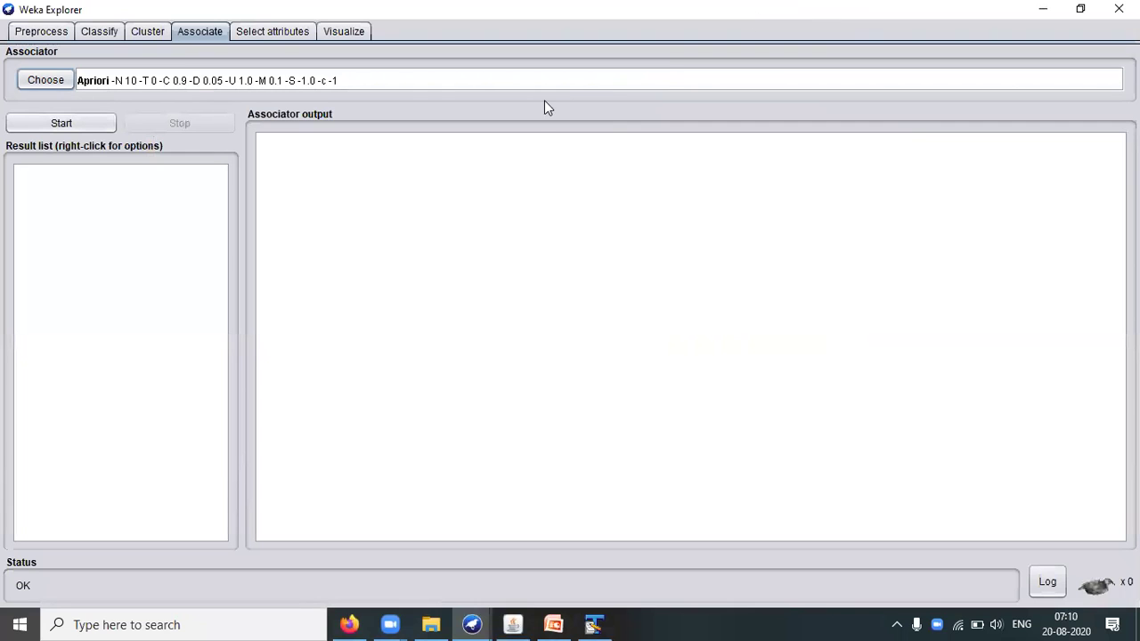
{"action": "left_click", "coordinate": [57, 126]}
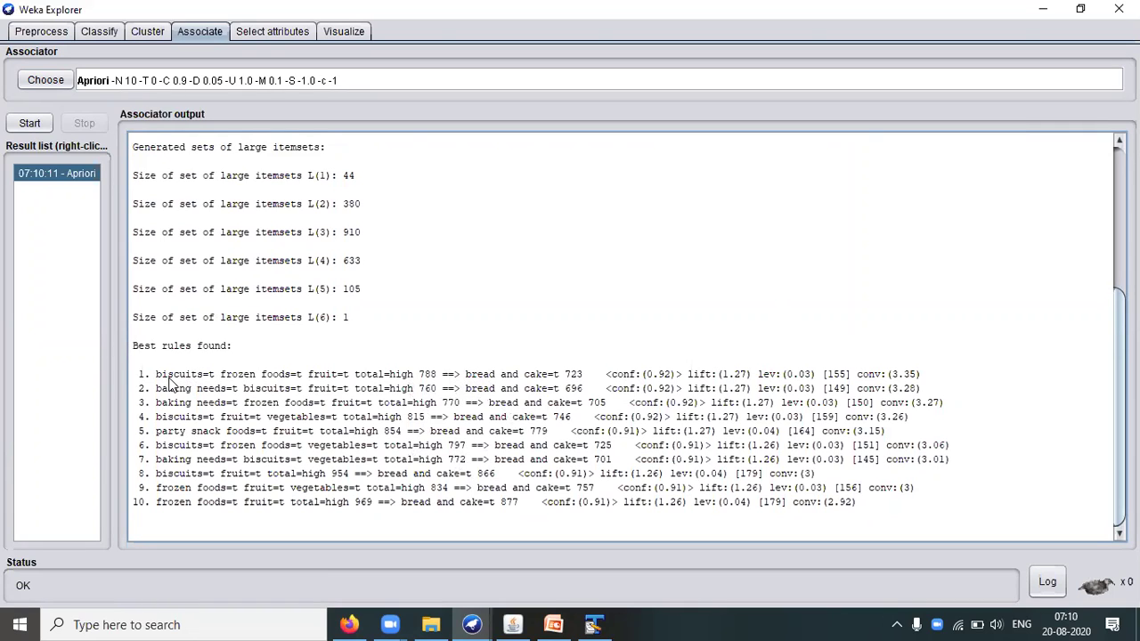
Examine Apriori's support bounds and confidence parameters against the generated rules, closing the settings without changes
{"action": "left_click", "coordinate": [250, 87]}
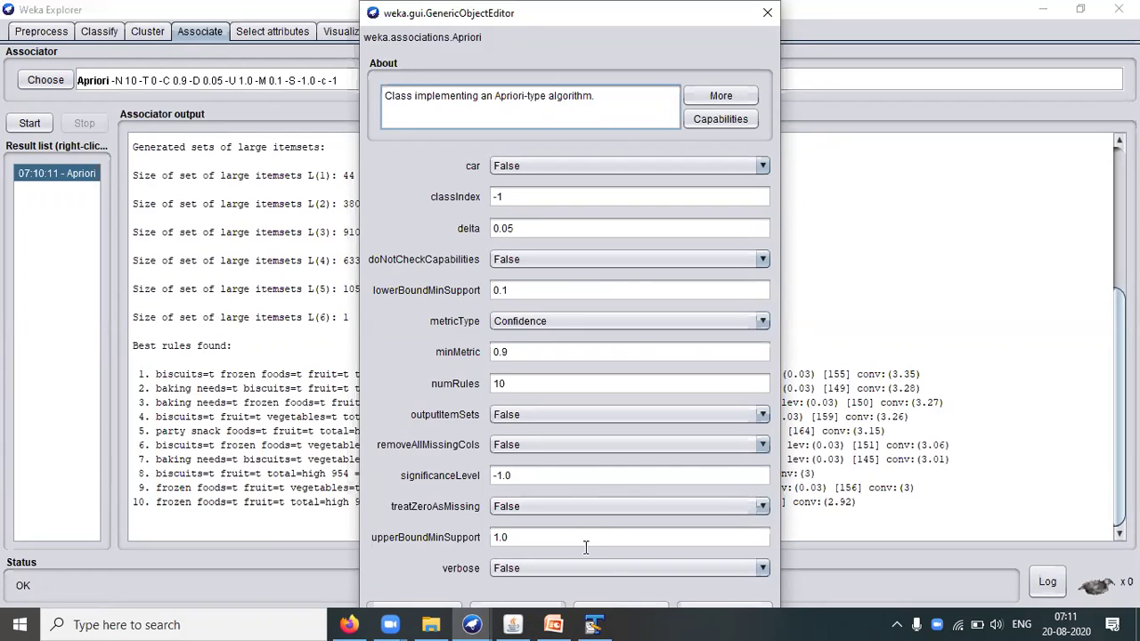
{"action": "left_click", "coordinate": [546, 537]}
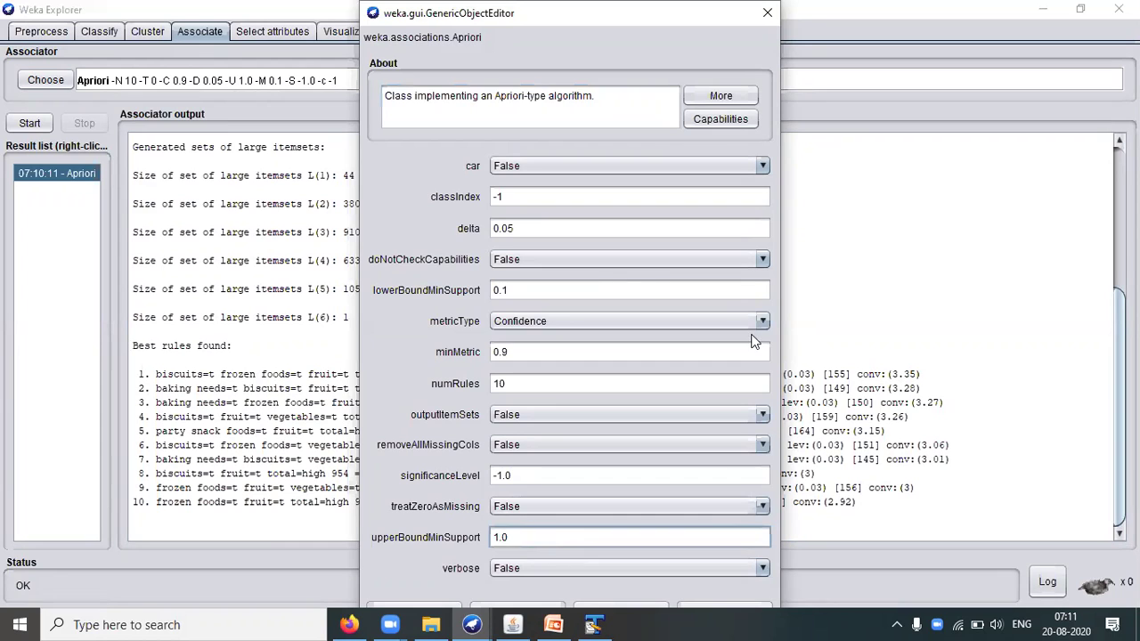
{"action": "left_click", "coordinate": [769, 13]}
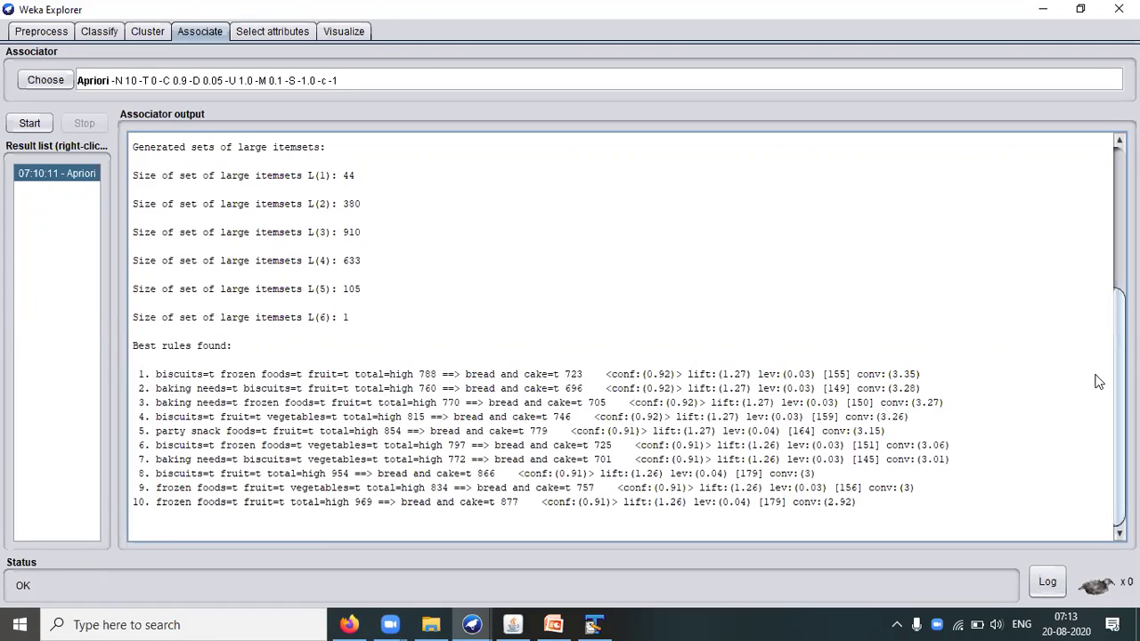
Set Apriori's numRules to 30 and rerun the associator on the supermarket data
{"action": "left_click", "coordinate": [436, 82]}
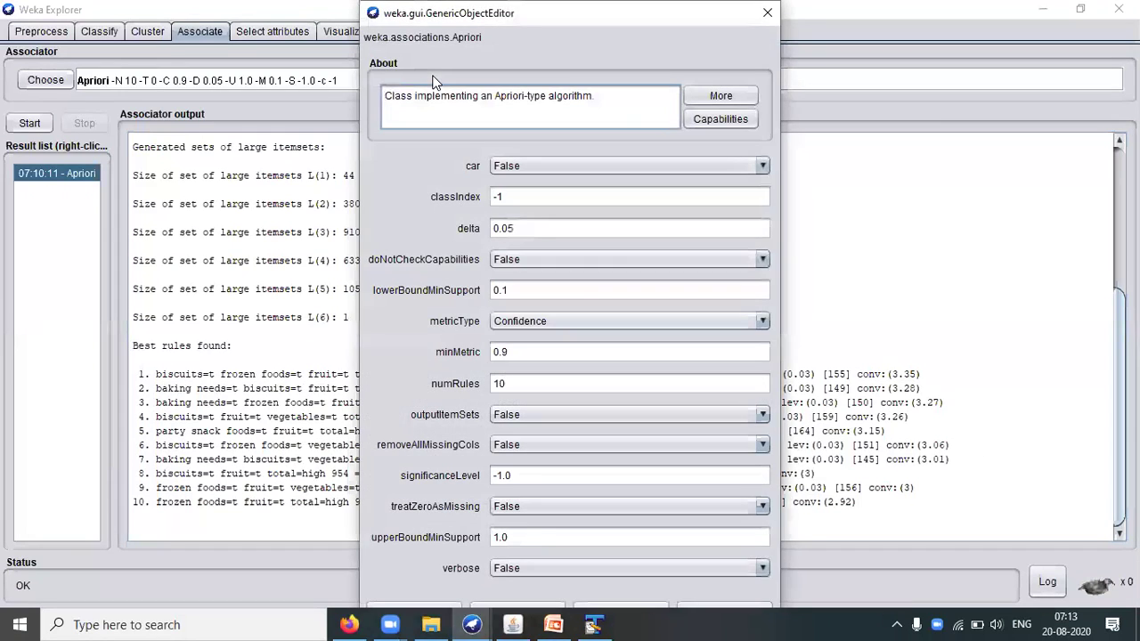
{"action": "double_click", "coordinate": [535, 382]}
{"action": "type", "text": "30"}
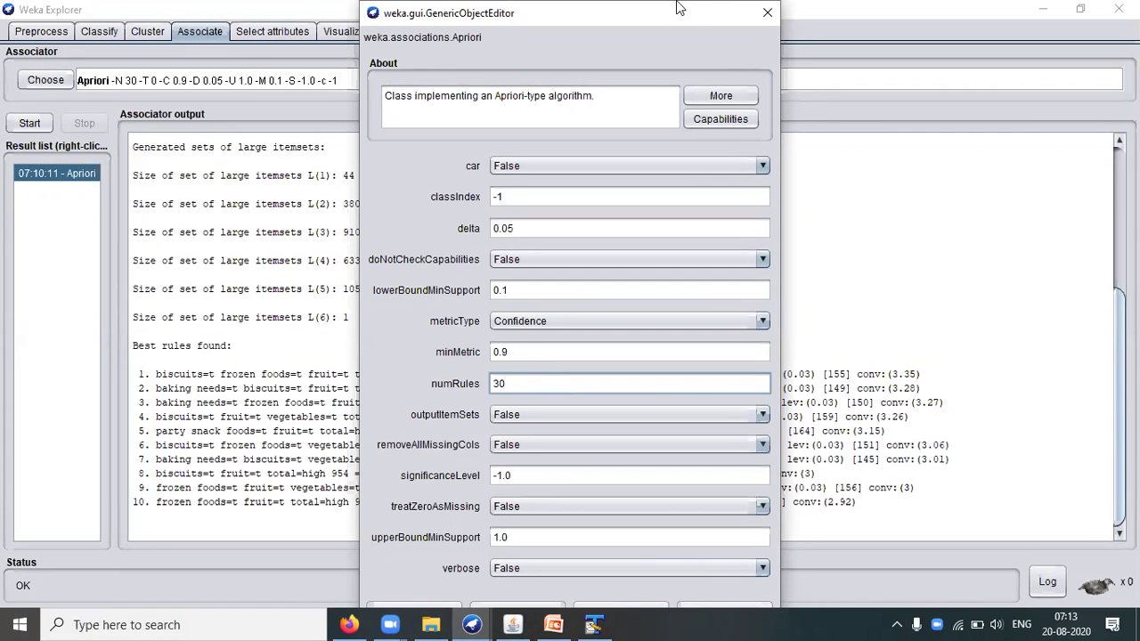
{"action": "left_click_drag", "start_coordinate": [679, 16], "coordinate": [668, 15]}
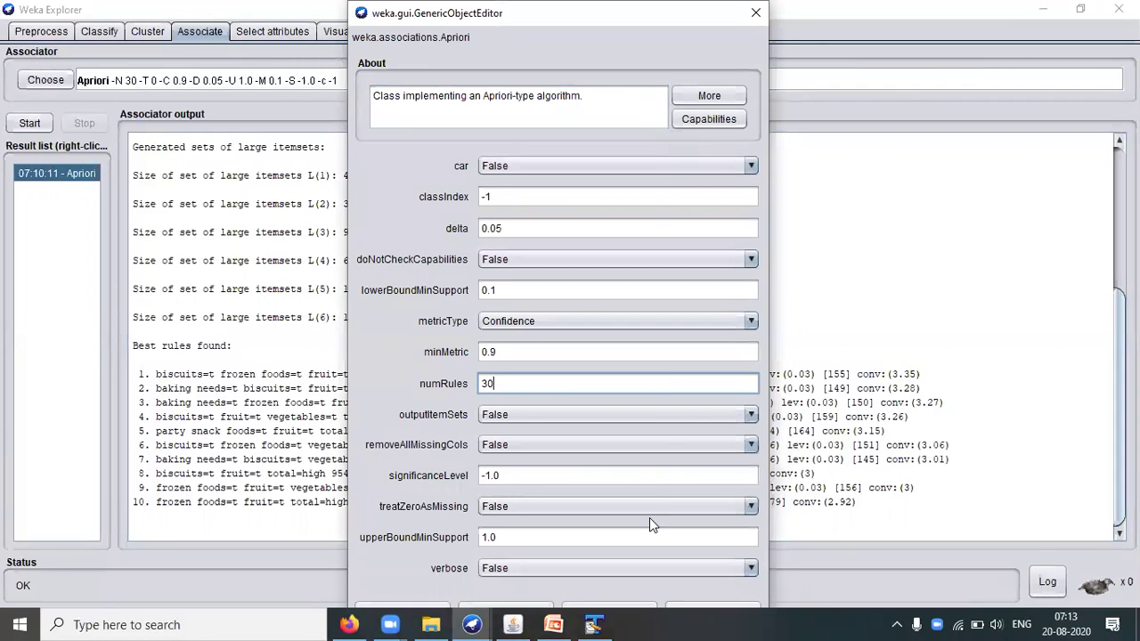
{"action": "key", "text": "Return"}
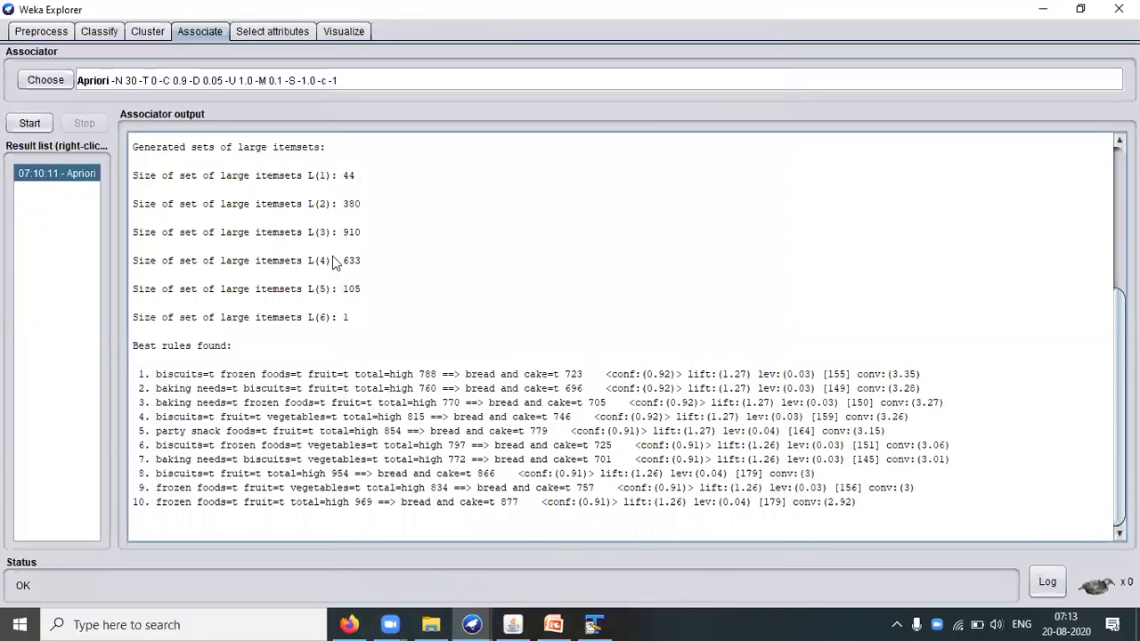
{"action": "left_click", "coordinate": [32, 125]}
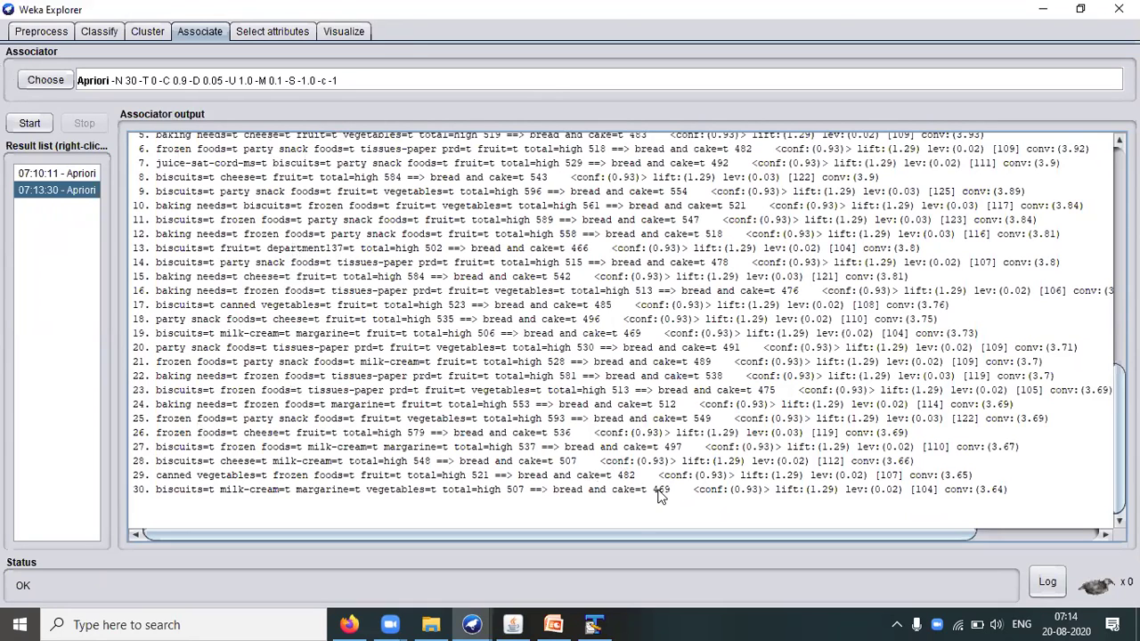
Check the supermarket relation's attributes, then examine the rules from the latest Apriori run, highlighting rule 2
{"action": "left_click", "coordinate": [26, 33]}
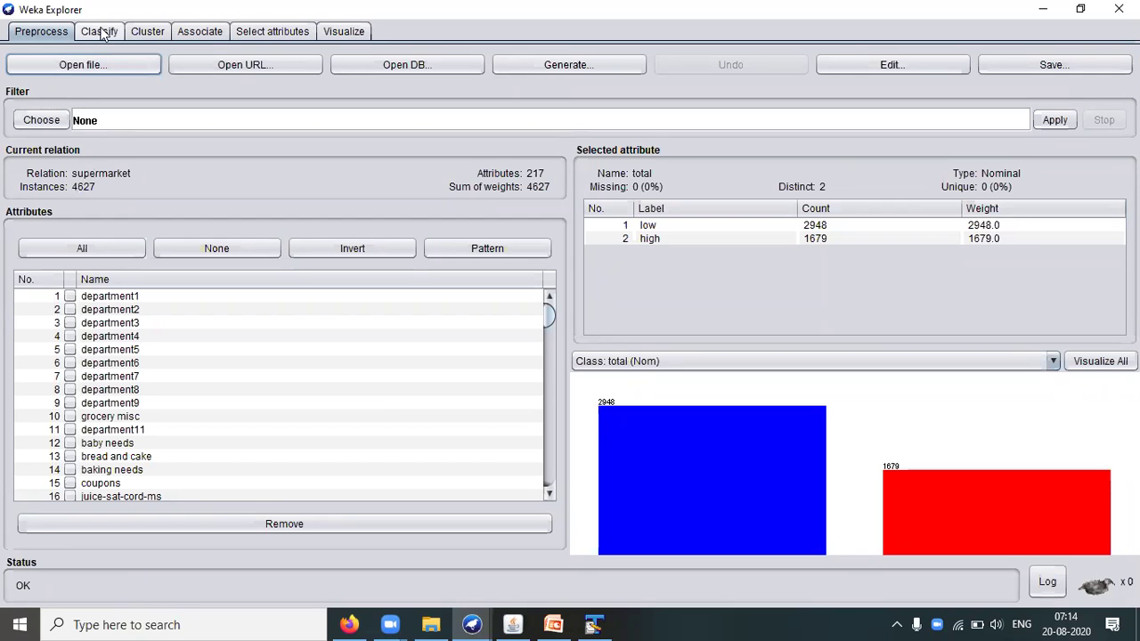
{"action": "left_click", "coordinate": [218, 33]}
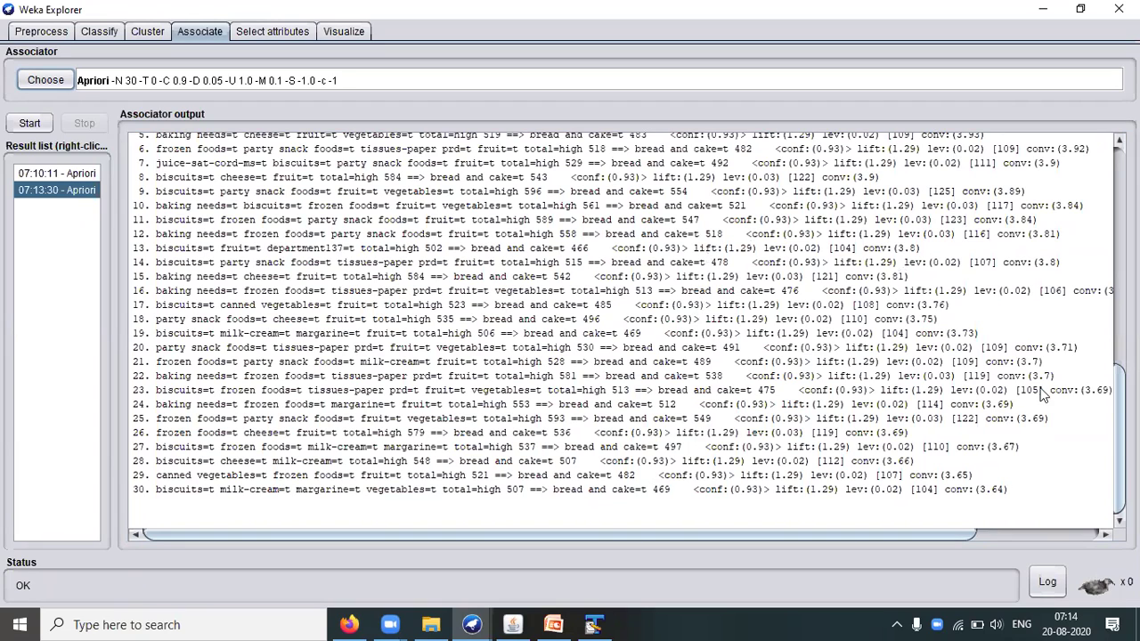
{"action": "scroll", "coordinate": [1120, 428], "scroll_direction": "up", "scroll_amount": 3}
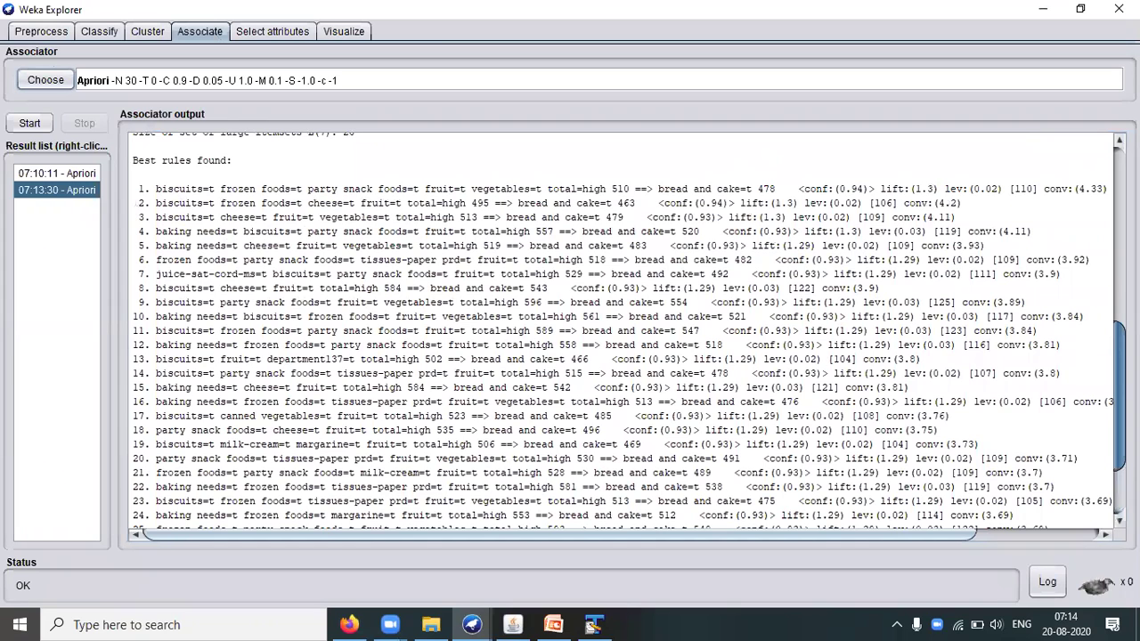
{"action": "scroll", "coordinate": [624, 329], "scroll_direction": "up", "scroll_amount": 1}
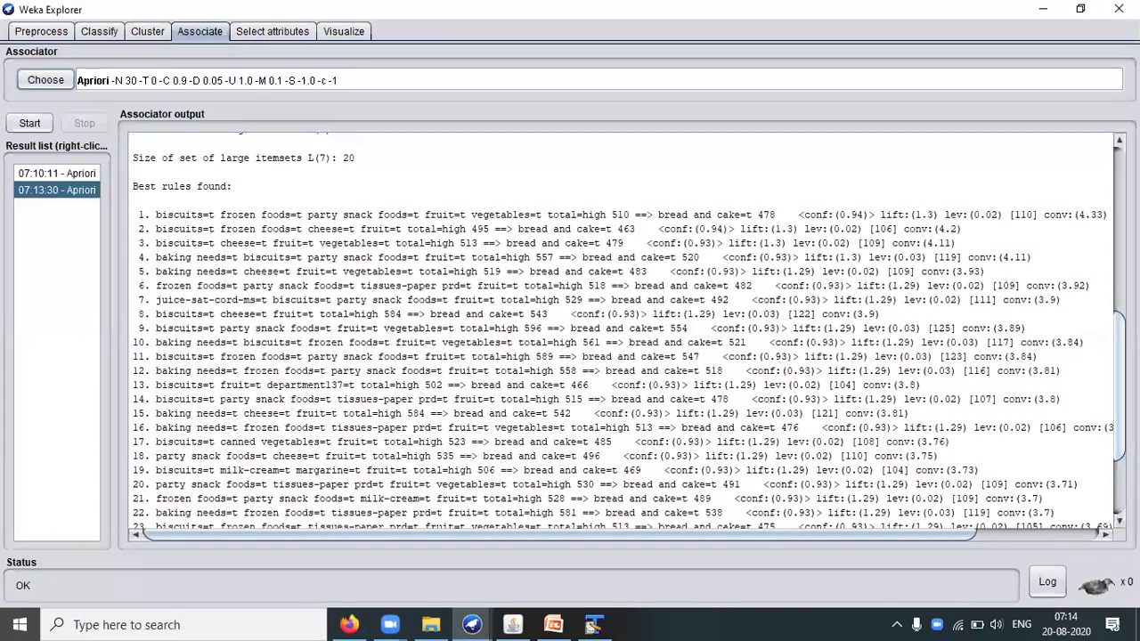
{"action": "triple_click", "coordinate": [633, 233]}
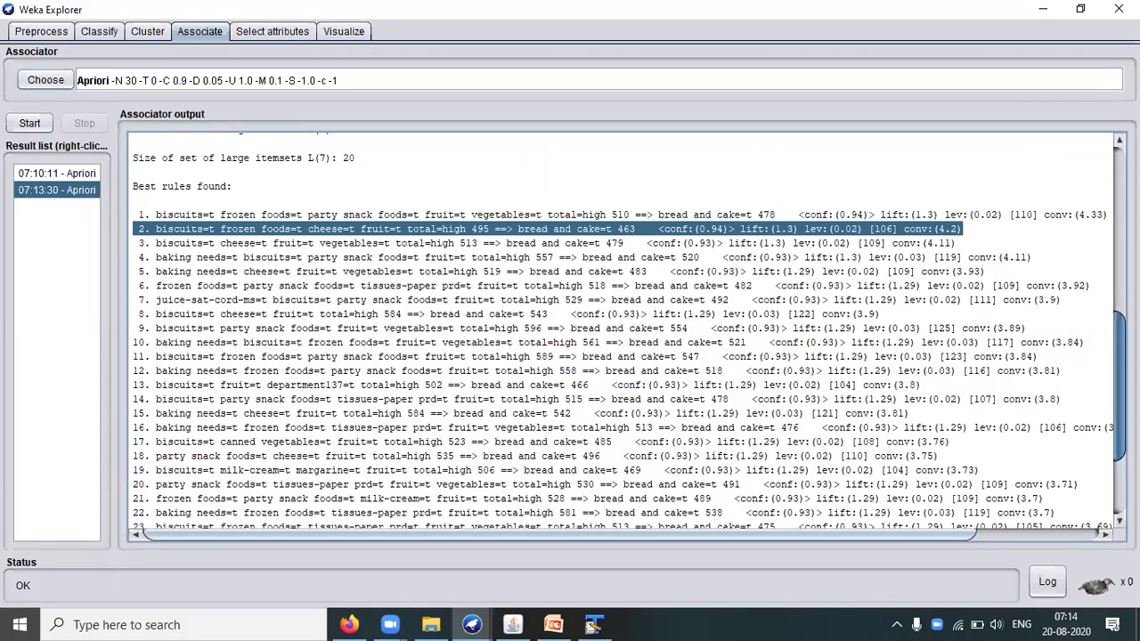
{"action": "scroll", "coordinate": [1101, 335], "scroll_direction": "up", "scroll_amount": 4}
{"action": "scroll", "coordinate": [1101, 335], "scroll_direction": "down", "scroll_amount": 7}
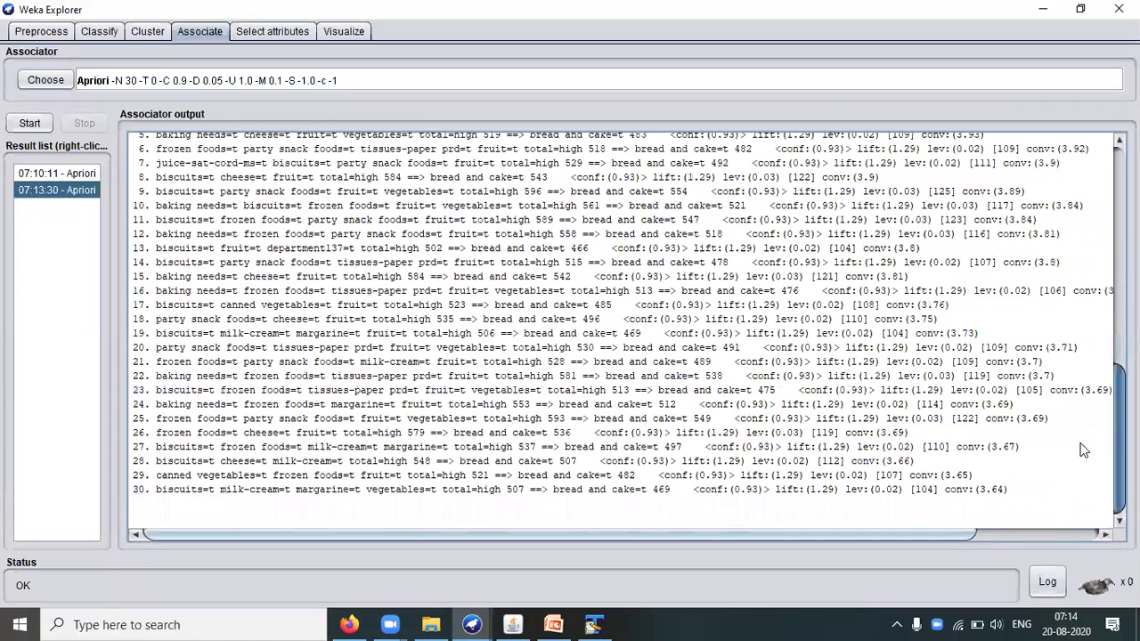
Set Apriori's lowerBoundMinSupport to 0.2 and rerun the associator
{"action": "left_click", "coordinate": [429, 80]}
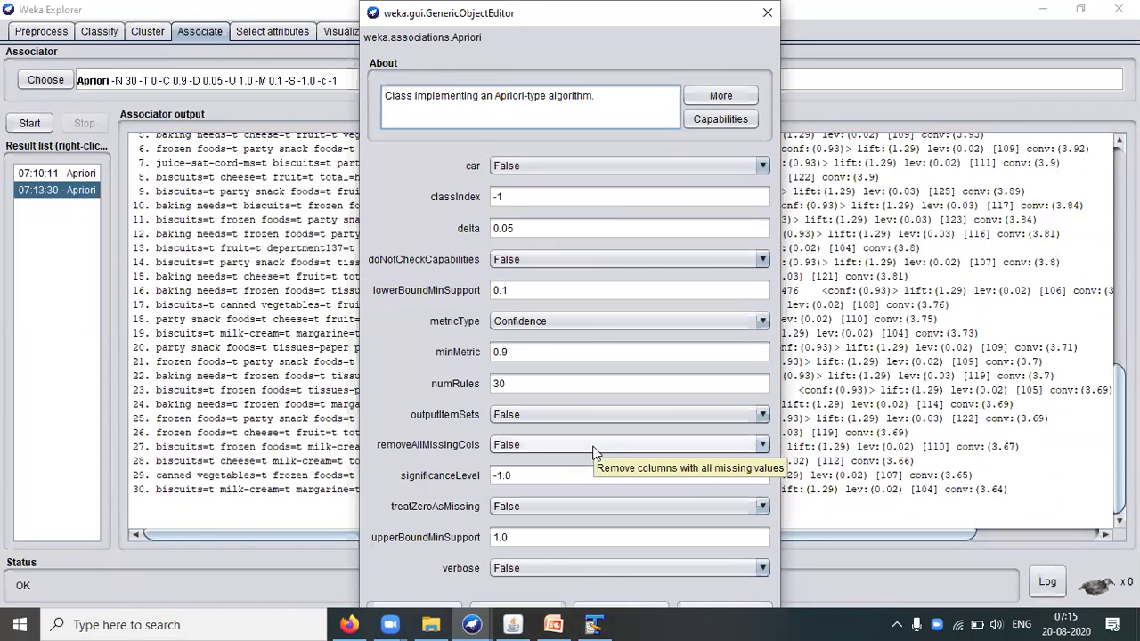
{"action": "left_click", "coordinate": [535, 291]}
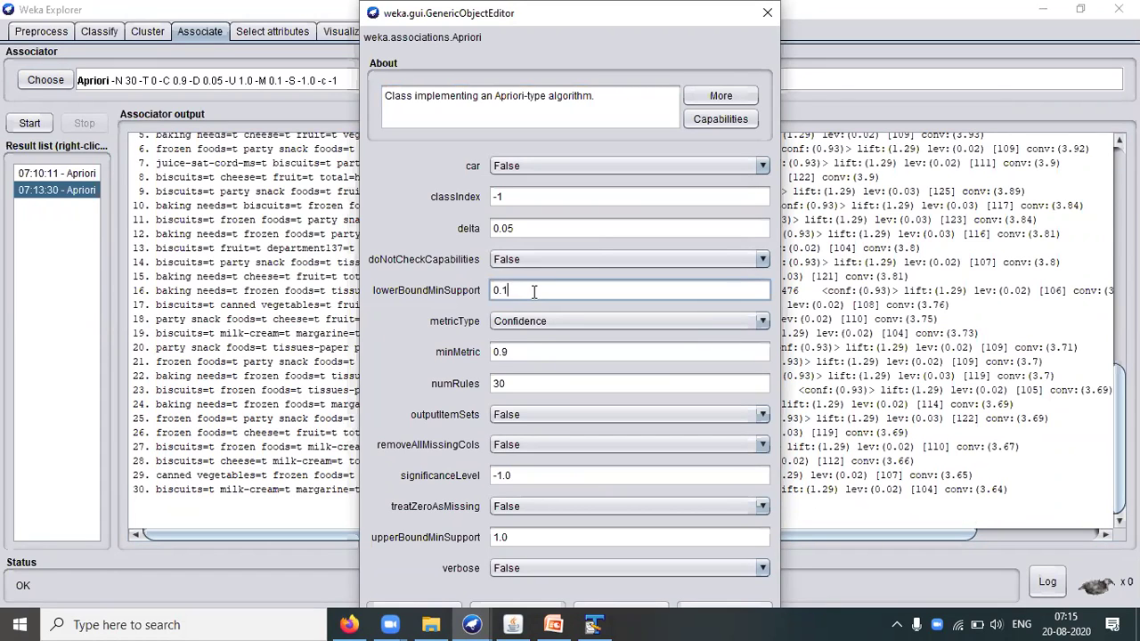
{"action": "key", "text": "BackSpace"}
{"action": "type", "text": "2"}
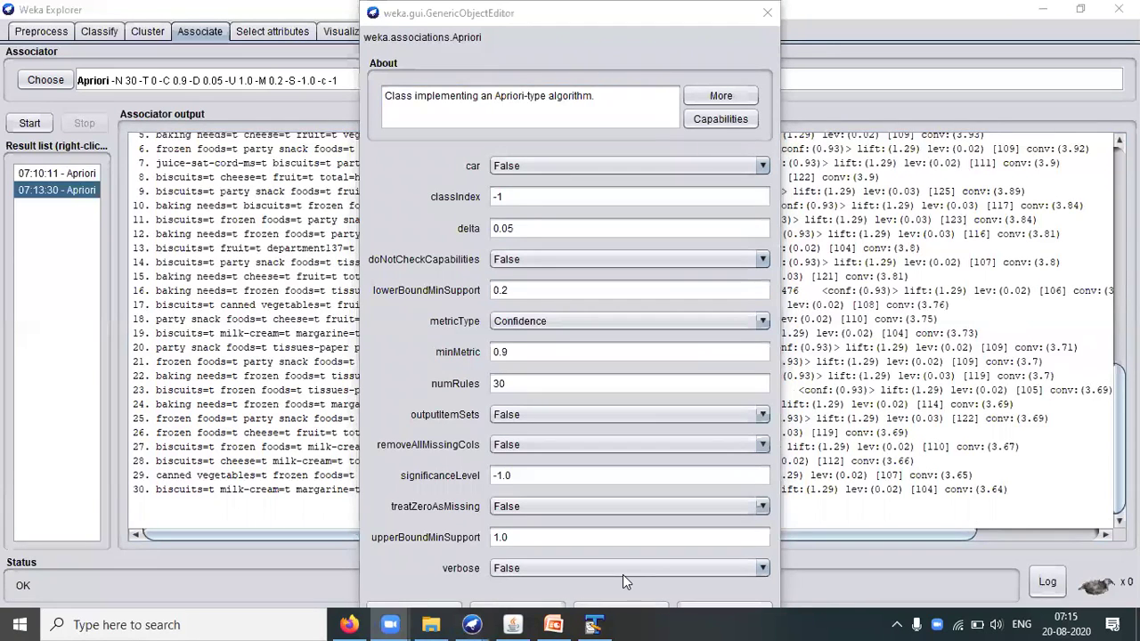
{"action": "left_click", "coordinate": [568, 15]}
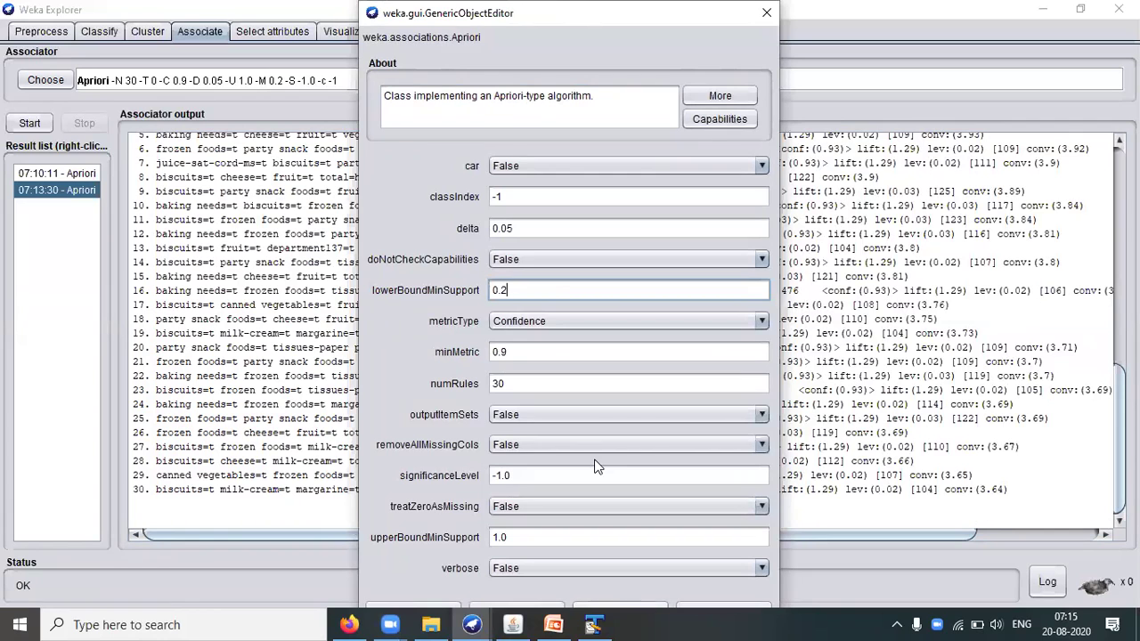
{"action": "key", "text": "Return"}
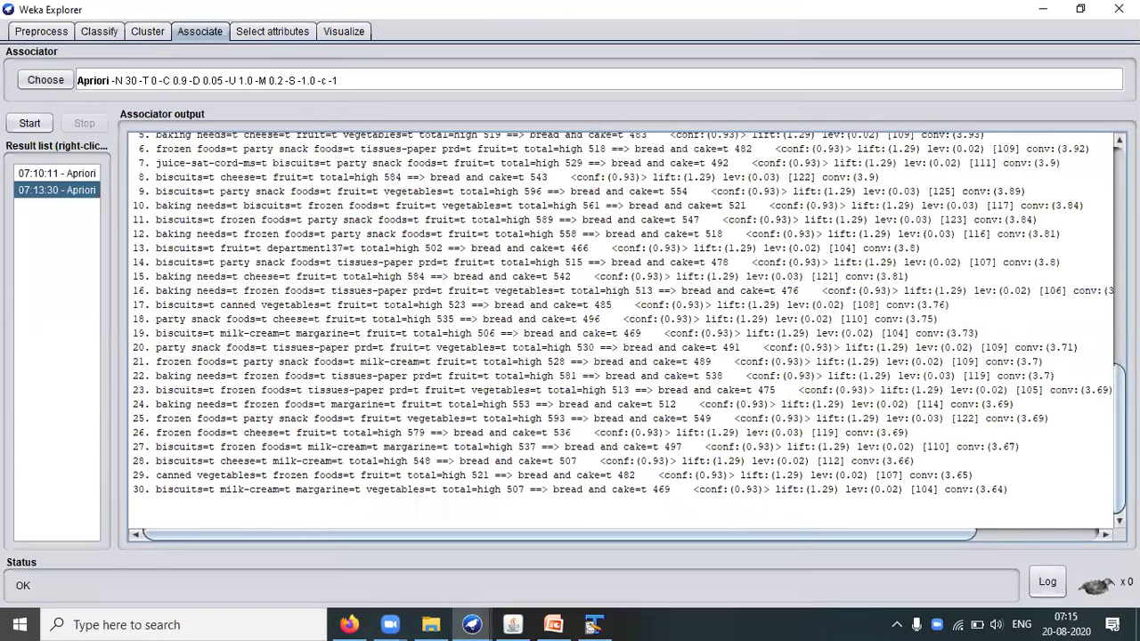
{"action": "left_click_drag", "start_coordinate": [1120, 440], "coordinate": [1119, 351]}
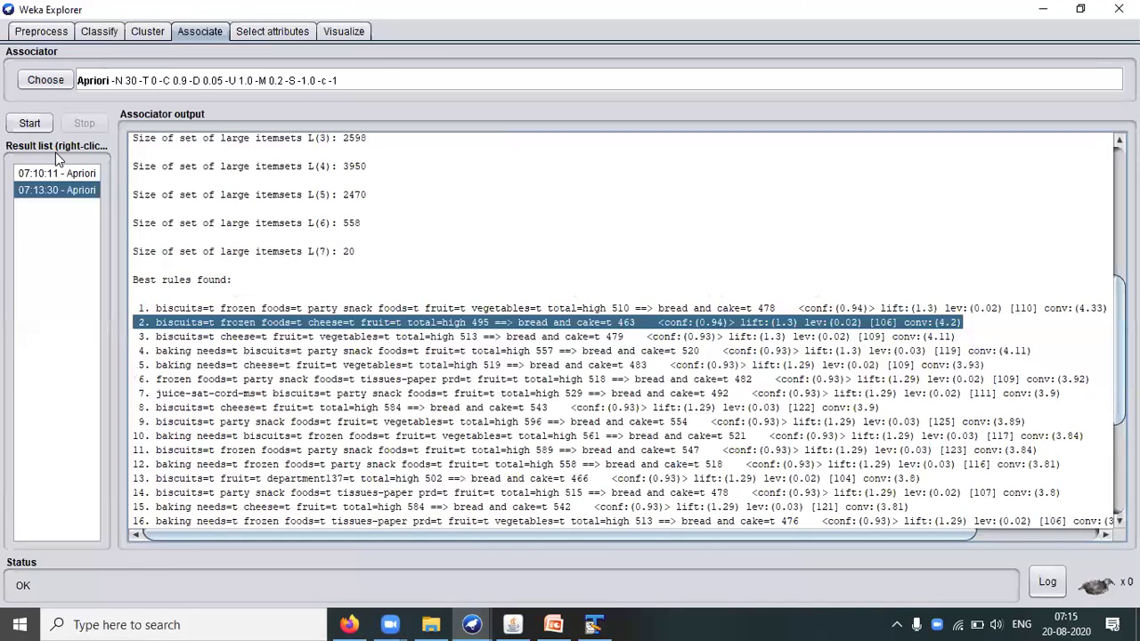
{"action": "left_click", "coordinate": [29, 124]}
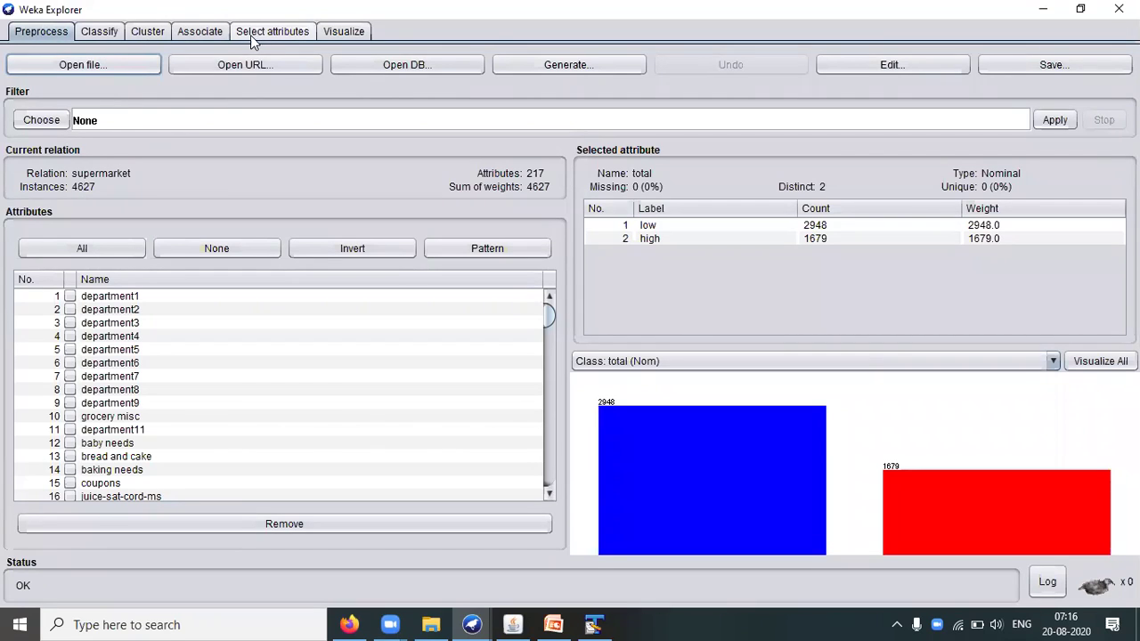
Review the output of the latest run against Apriori's parameters, closing the settings without changes
{"action": "left_click", "coordinate": [211, 34]}
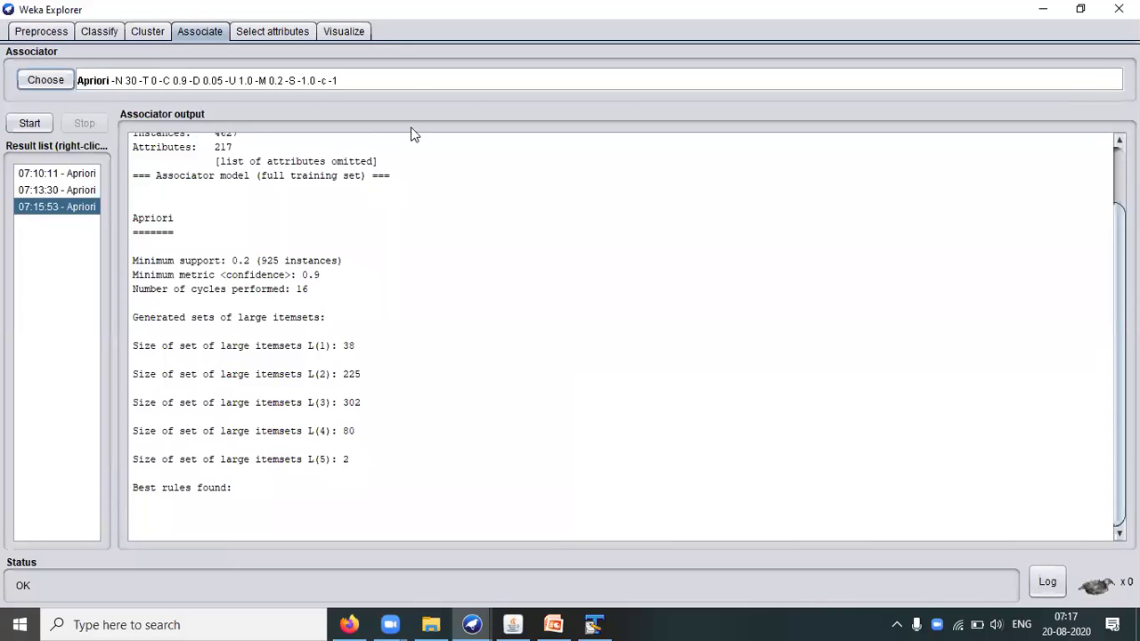
{"action": "left_click", "coordinate": [405, 83]}
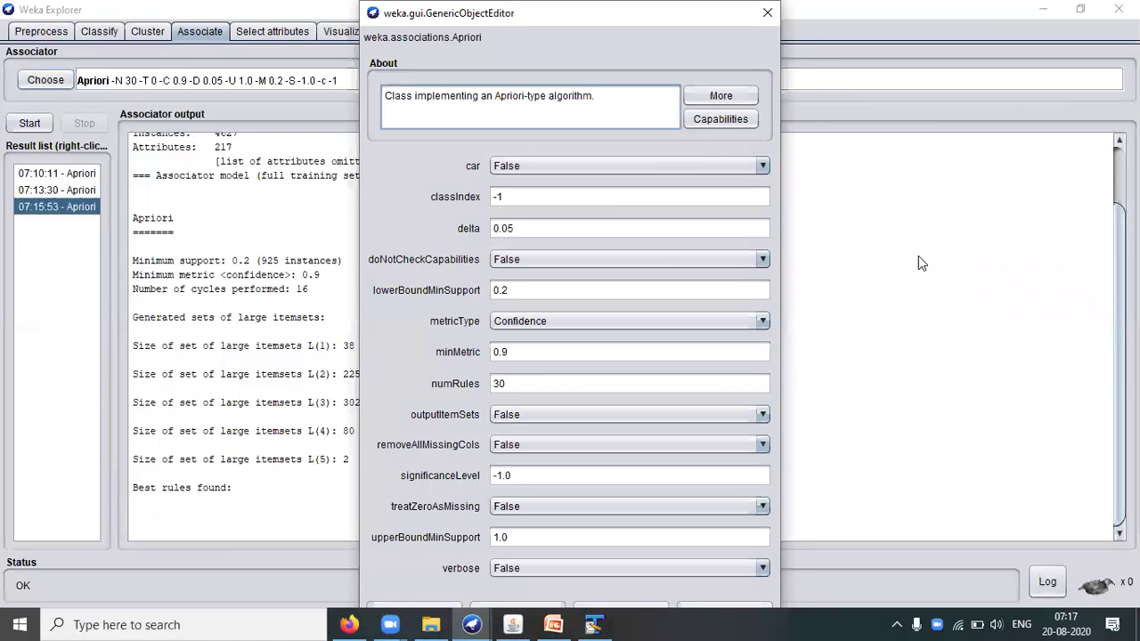
{"action": "left_click", "coordinate": [768, 14]}
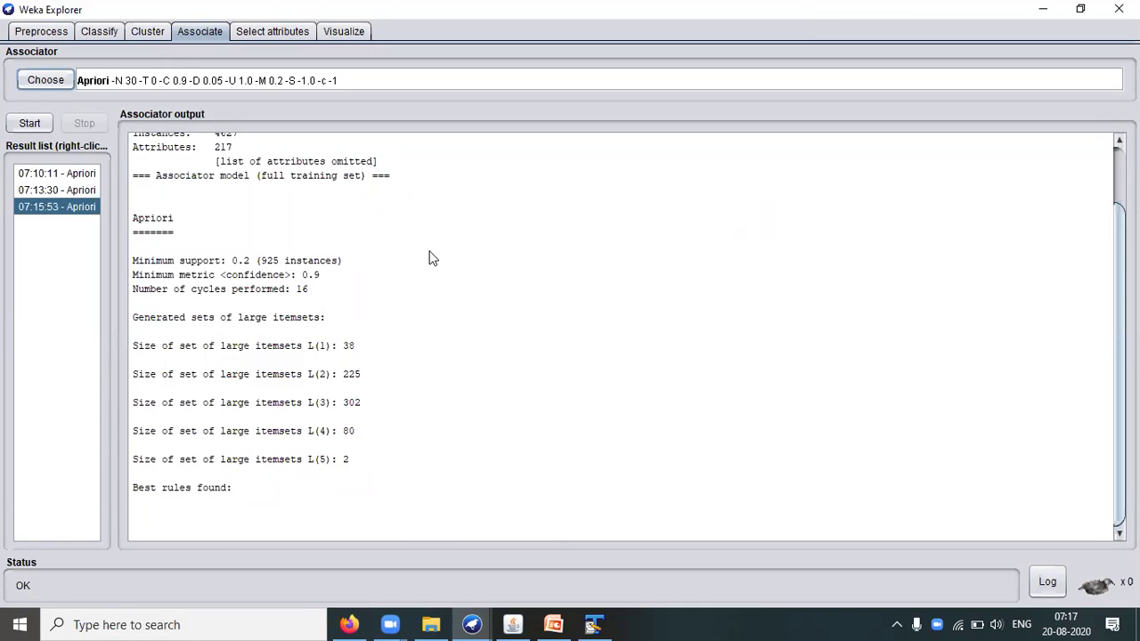
Open the supermarket dataset in the data viewer and compare it with the raw supermarket.arff in TextPad
{"action": "left_click", "coordinate": [41, 33]}
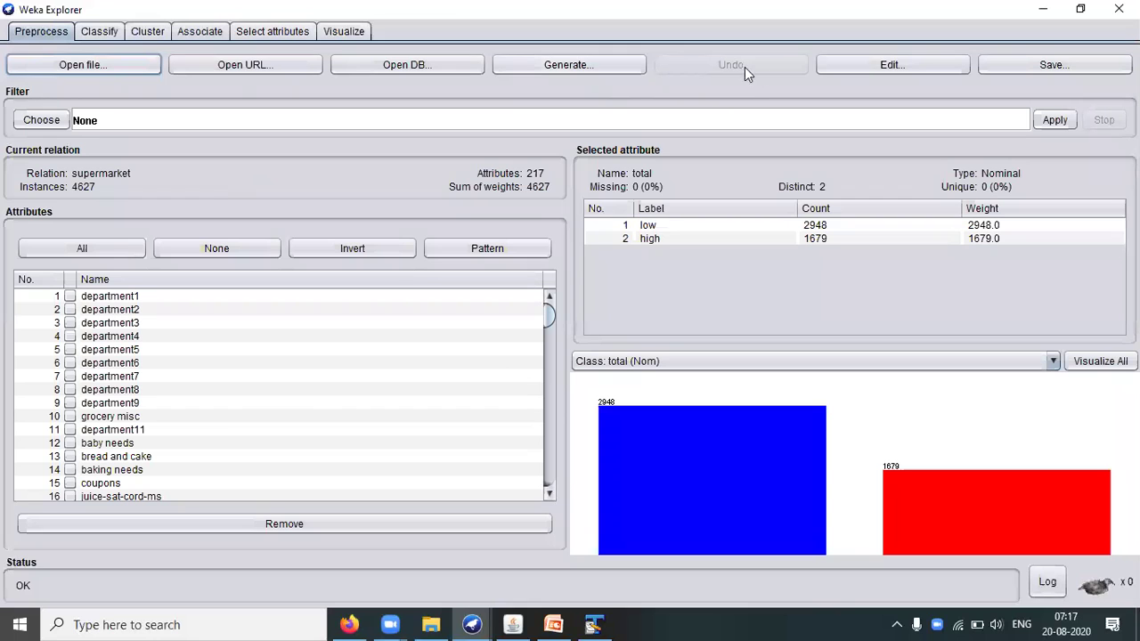
{"action": "left_click", "coordinate": [863, 67]}
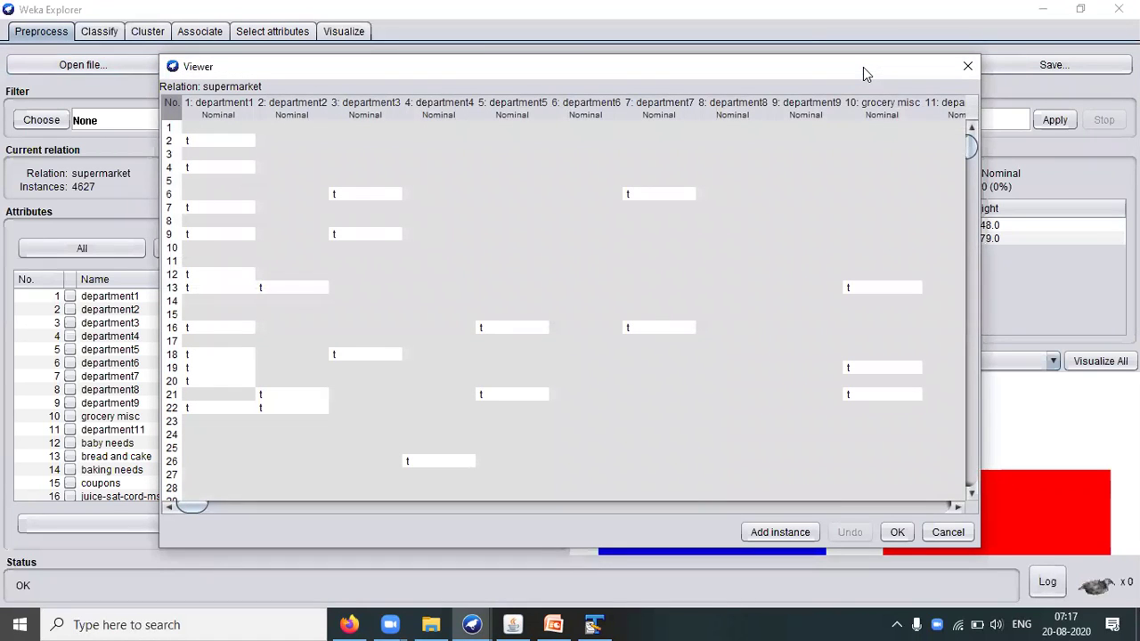
{"action": "left_click", "coordinate": [579, 624]}
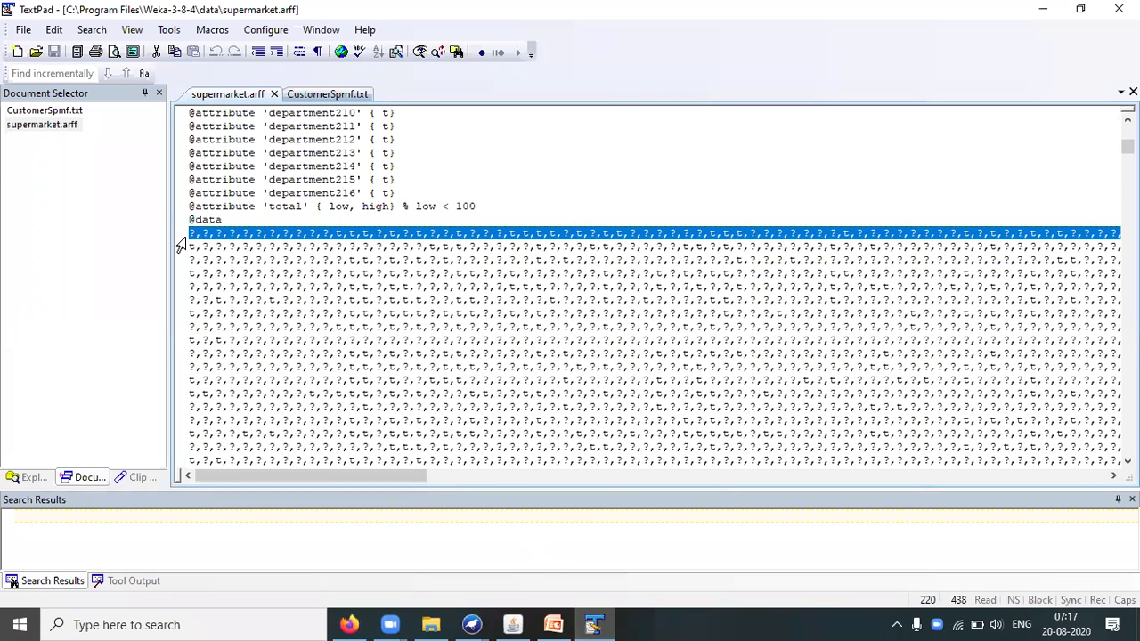
{"action": "left_click", "coordinate": [594, 623]}
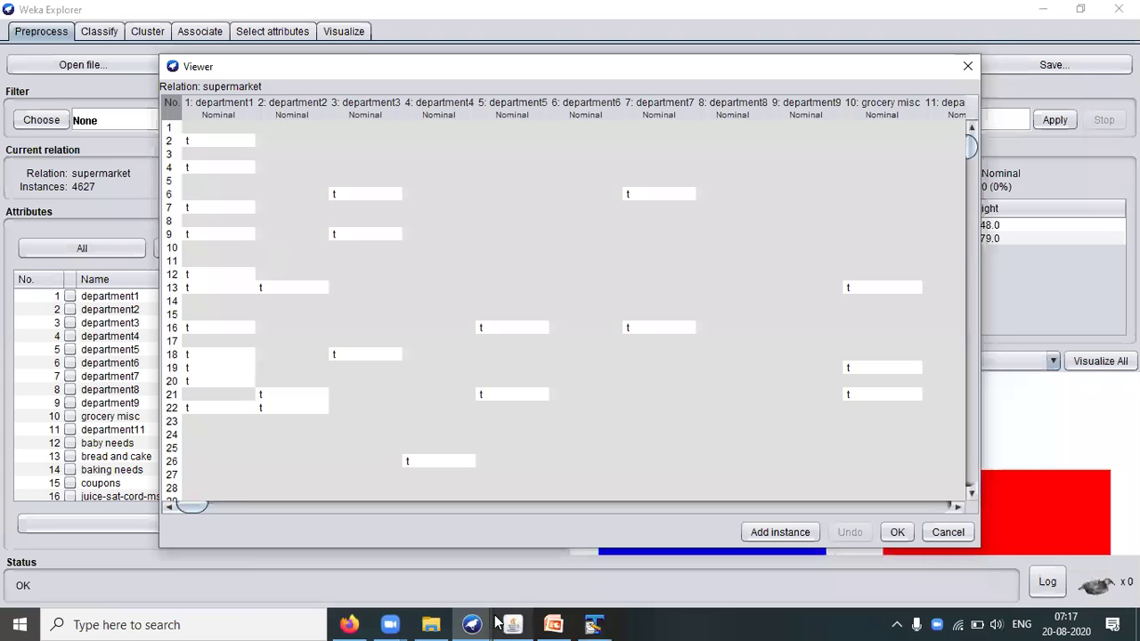
Compare CustomerSpmf.txt with supermarket.arff in TextPad, then return to Weka's data viewer and close it
{"action": "left_click", "coordinate": [594, 624]}
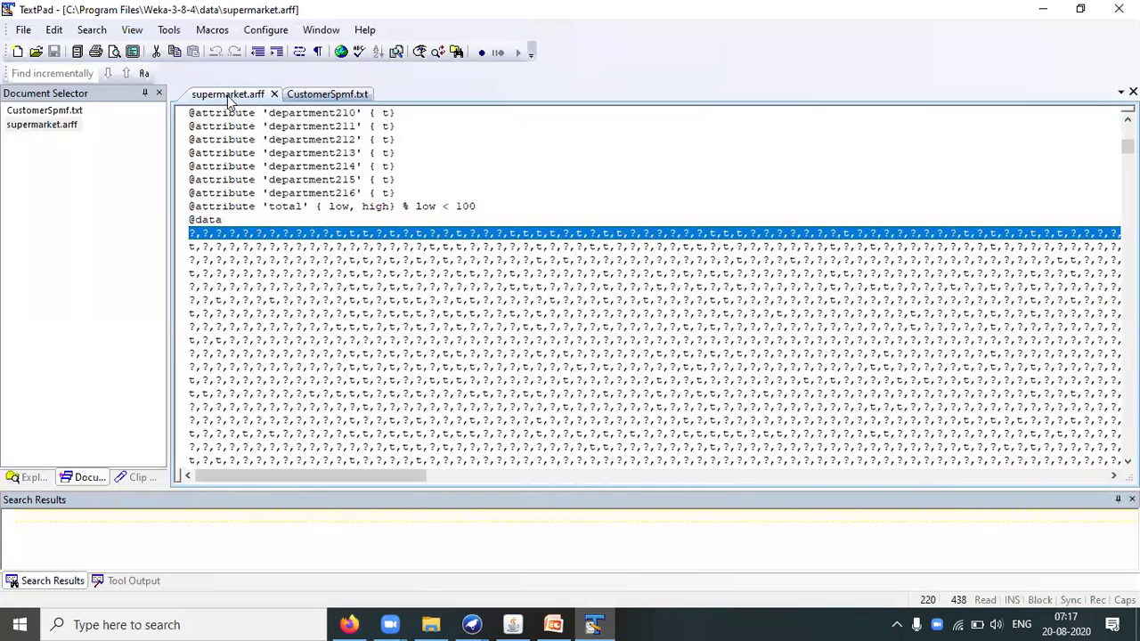
{"action": "left_click", "coordinate": [325, 94]}
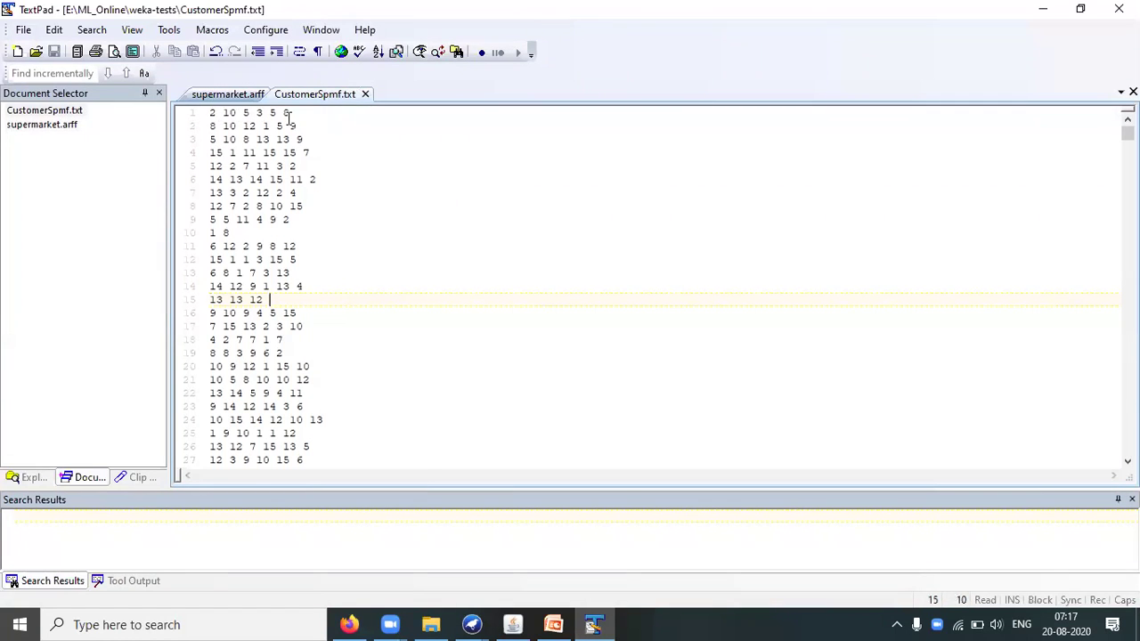
{"action": "left_click", "coordinate": [227, 98]}
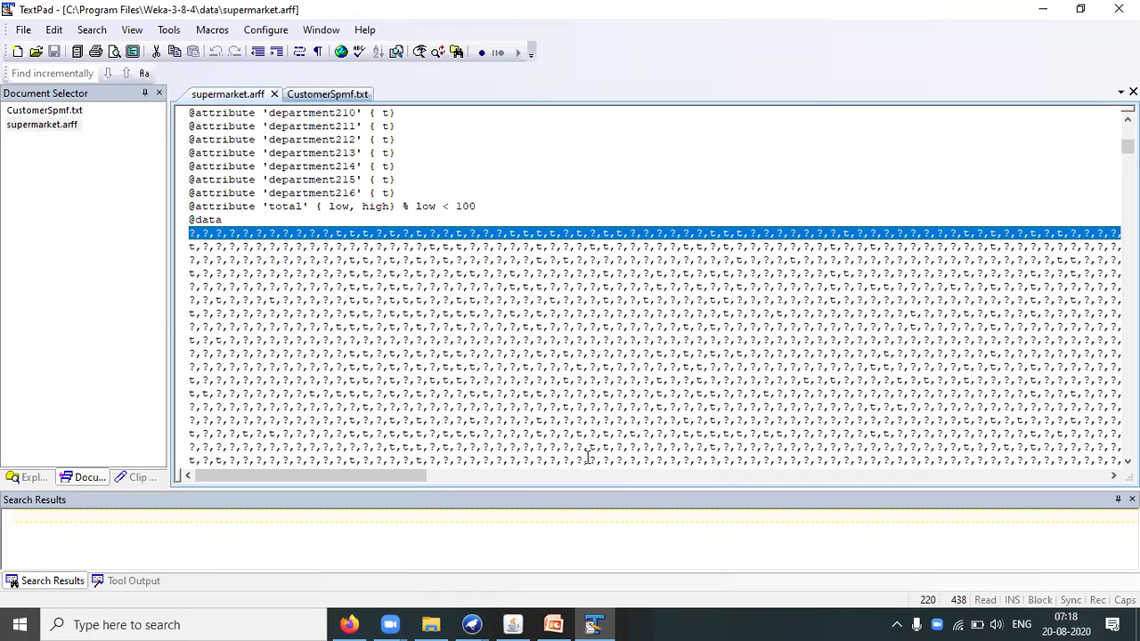
{"action": "left_click", "coordinate": [473, 624]}
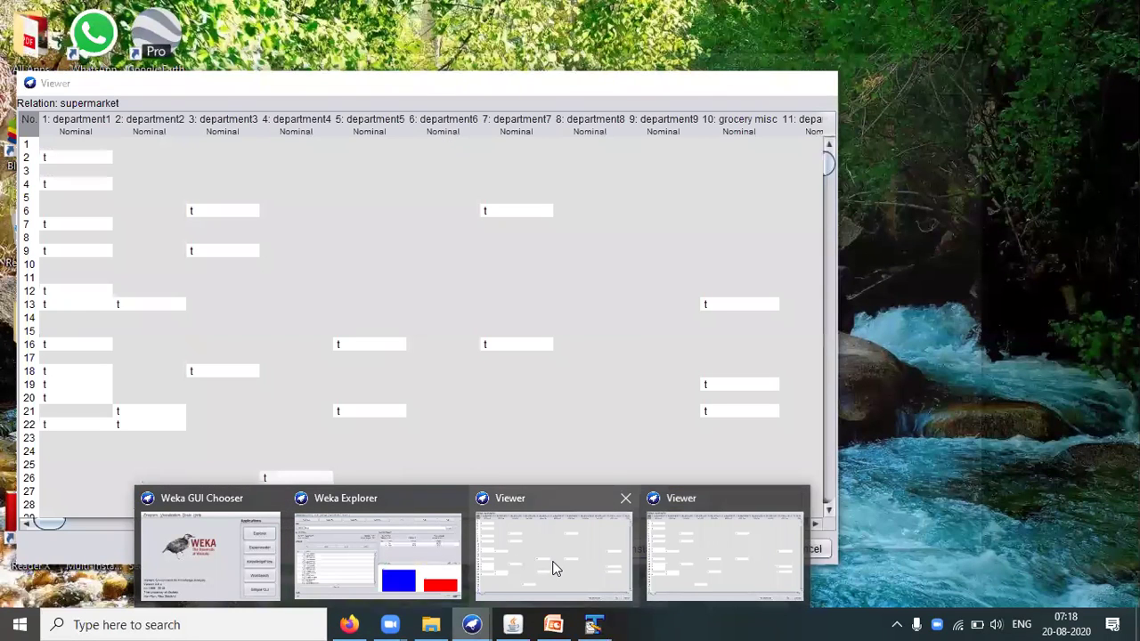
{"action": "left_click", "coordinate": [553, 568]}
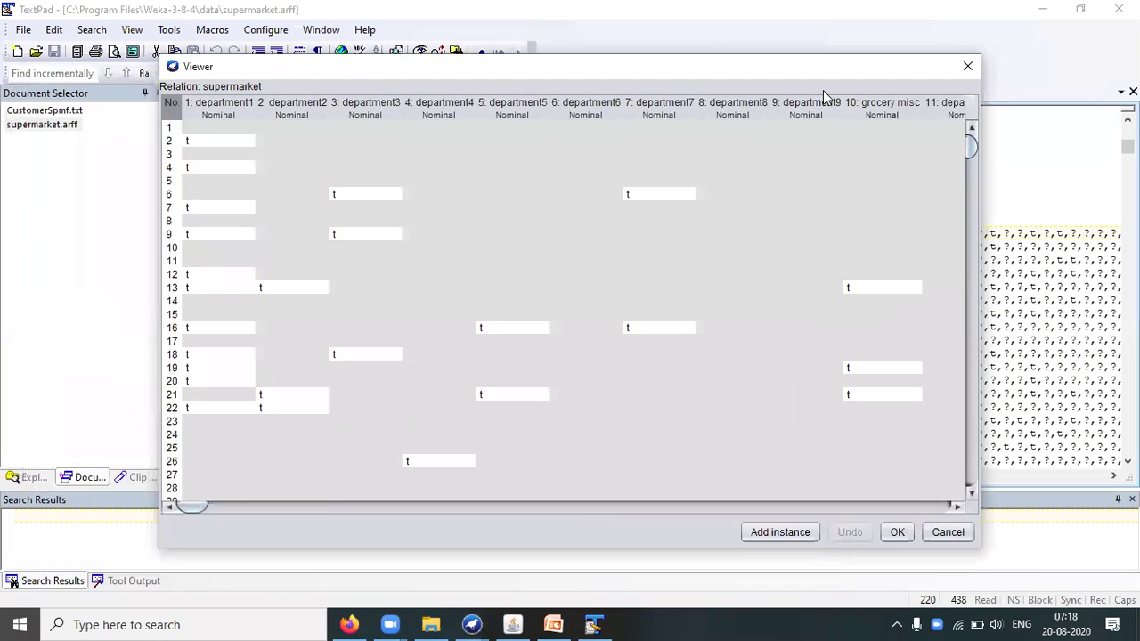
{"action": "left_click", "coordinate": [967, 66]}
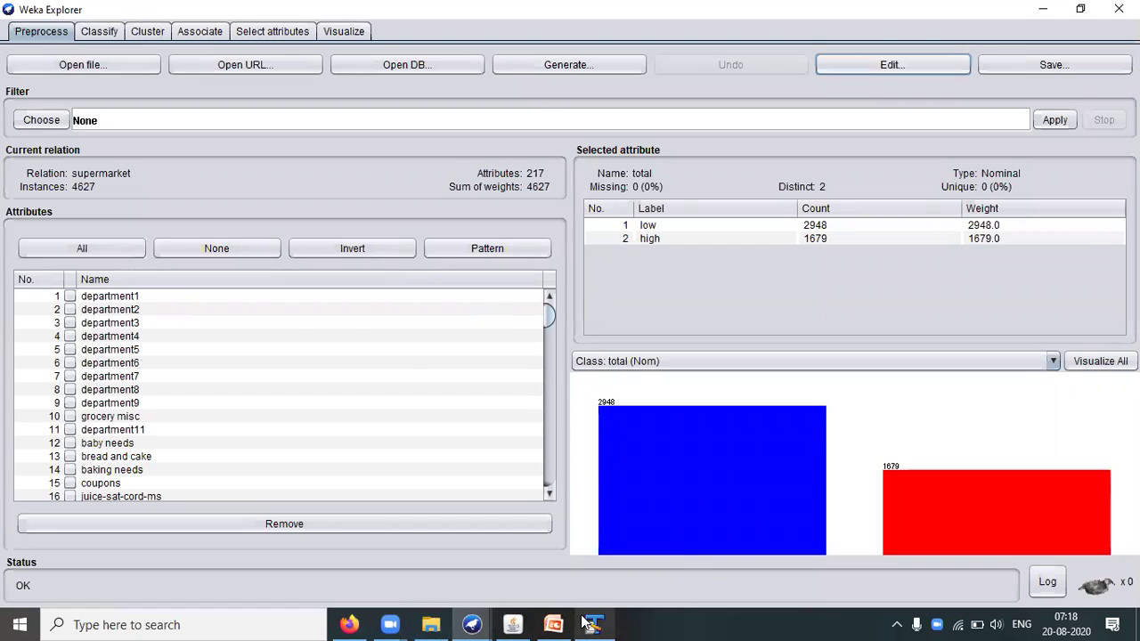
Return to the Apriori output and close the Weka Explorer window, confirming the closure
{"action": "mouse_move", "coordinate": [588, 623]}
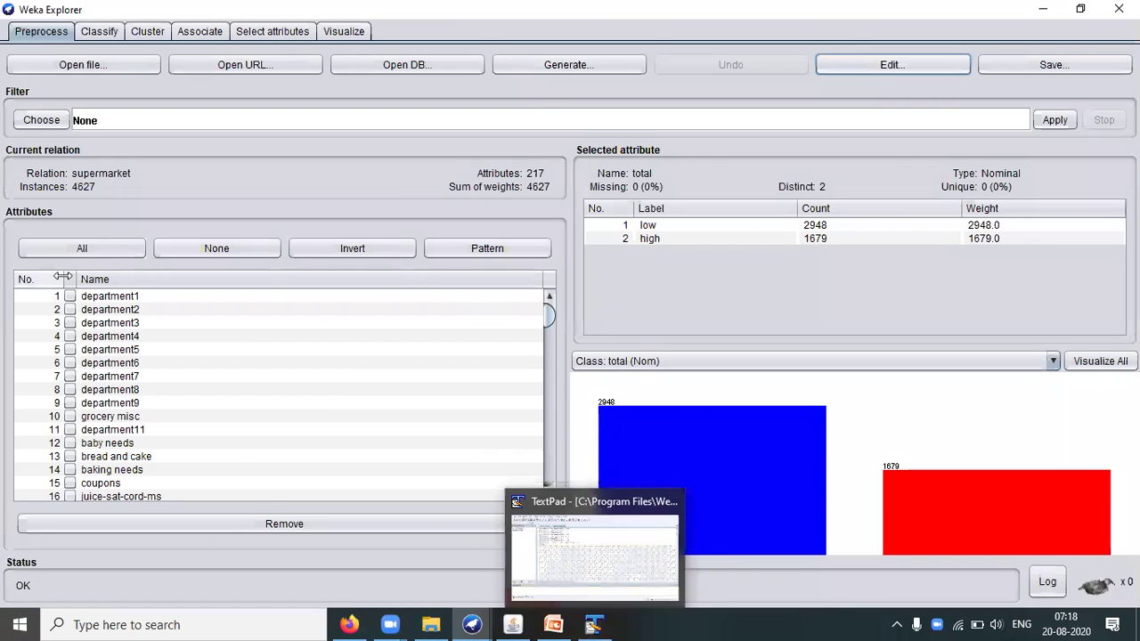
{"action": "left_click", "coordinate": [189, 33]}
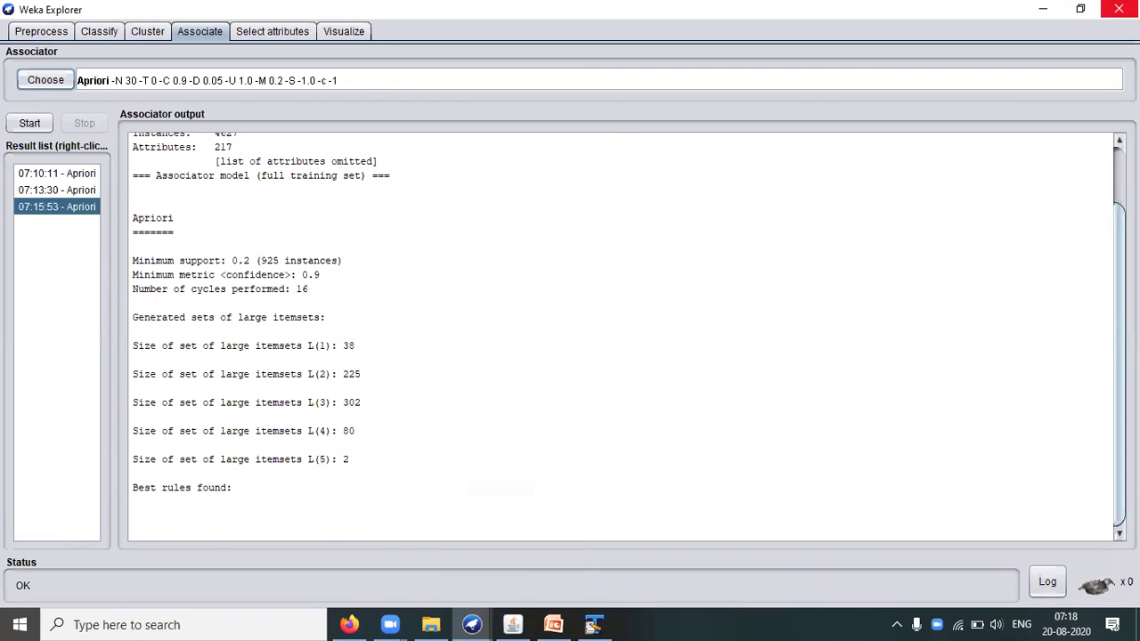
{"action": "left_click", "coordinate": [1119, 9]}
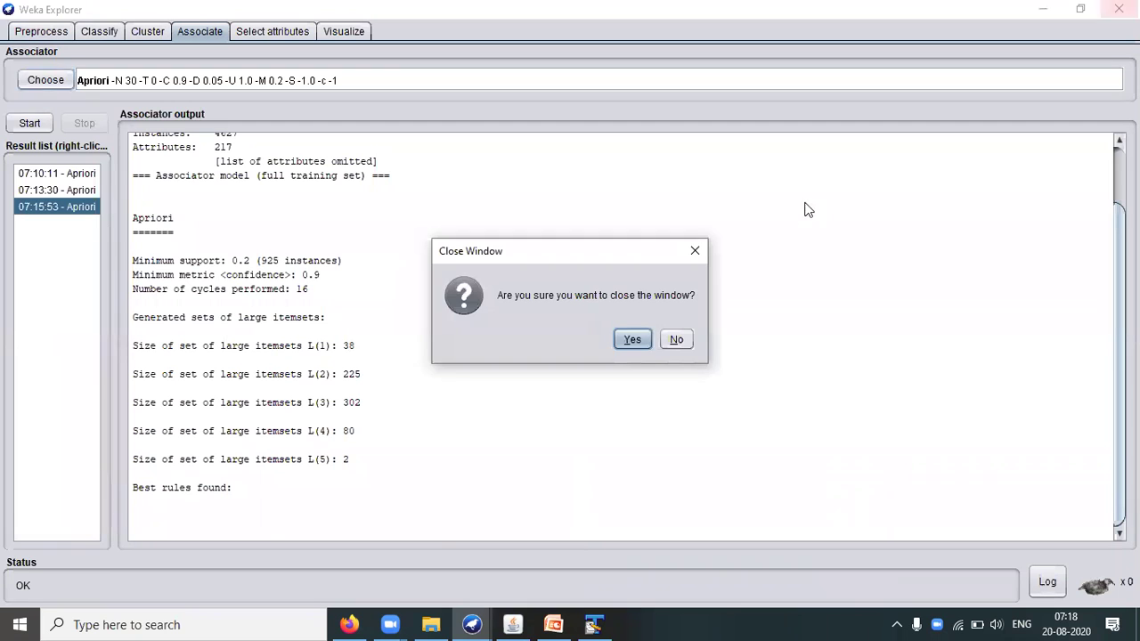
{"action": "left_click", "coordinate": [632, 339]}
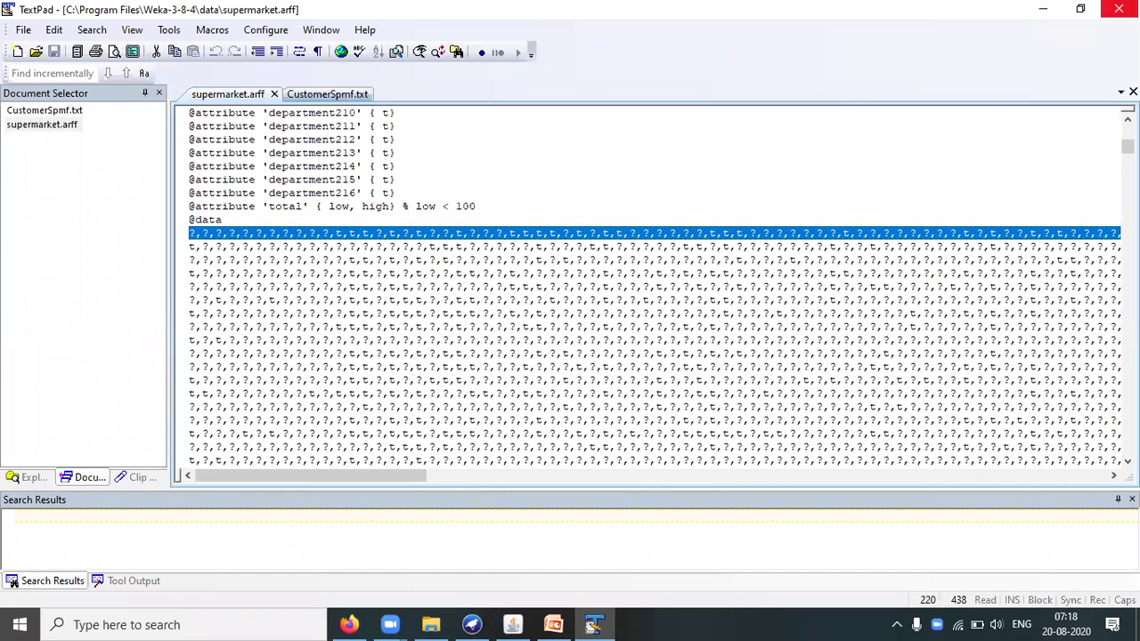
View CustomerSpmf.txt, switch to SPMF and look through its association rule mining algorithms
{"action": "left_click", "coordinate": [345, 91]}
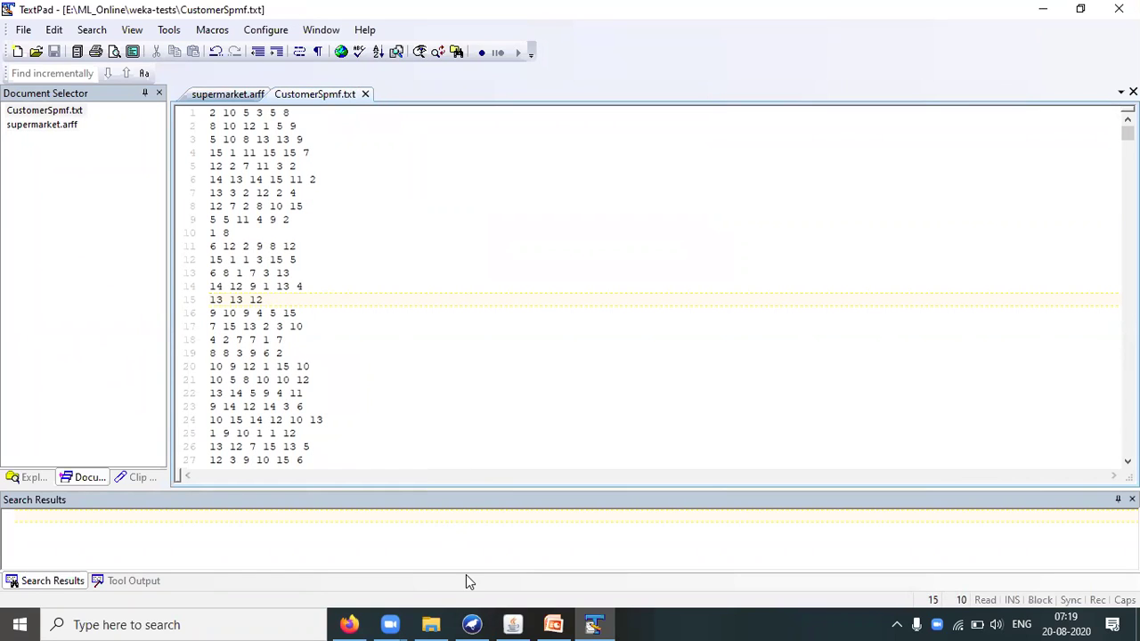
{"action": "left_click", "coordinate": [513, 625]}
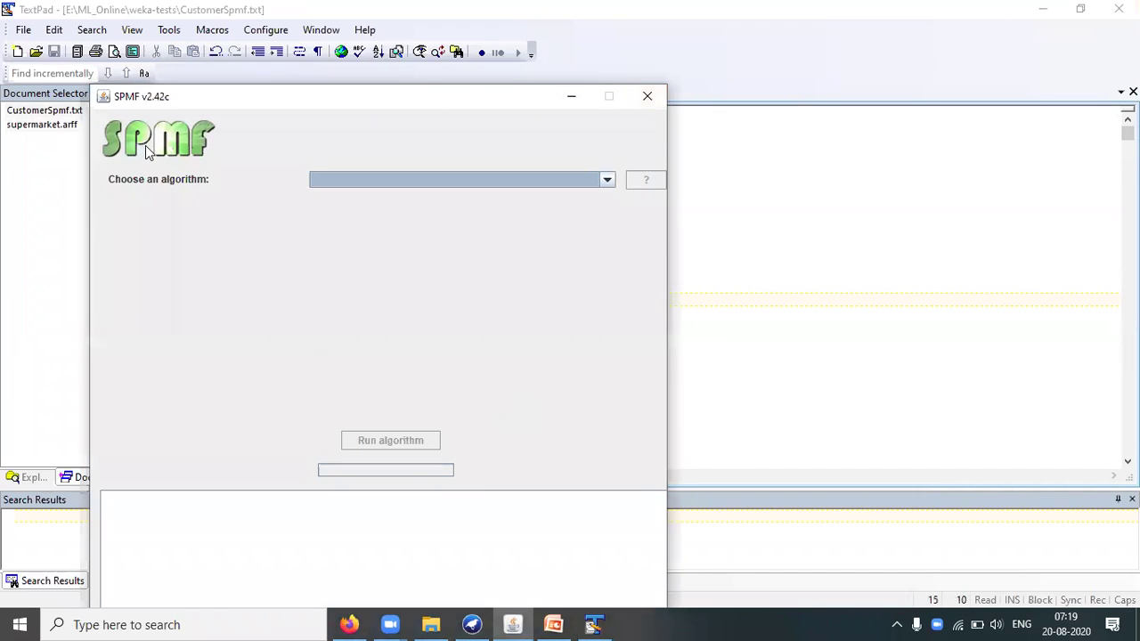
{"action": "left_click", "coordinate": [586, 180]}
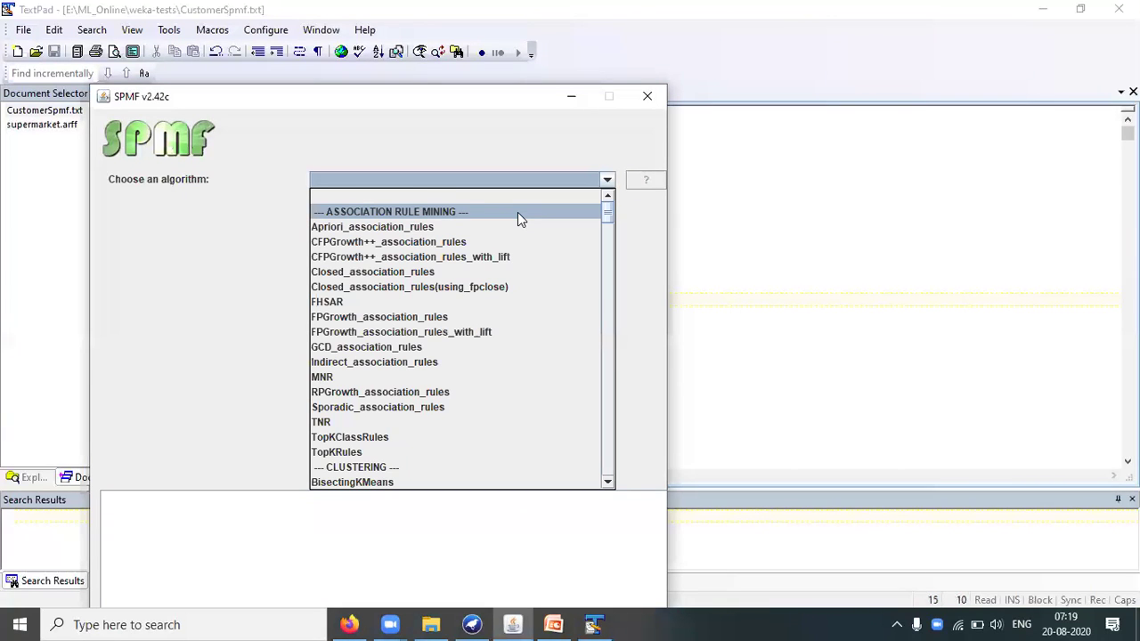
{"action": "key", "text": "Down"}
{"action": "key", "text": "Down"}
{"action": "key", "text": "Down"}
{"action": "key", "text": "Down"}
{"action": "key", "text": "Down"}
{"action": "key", "text": "Down"}
{"action": "key", "text": "Down"}
{"action": "key", "text": "Down"}
{"action": "key", "text": "Down"}
{"action": "key", "text": "Down"}
{"action": "key", "text": "Down"}
{"action": "key", "text": "Down"}
{"action": "key", "text": "Down"}
{"action": "key", "text": "Down"}
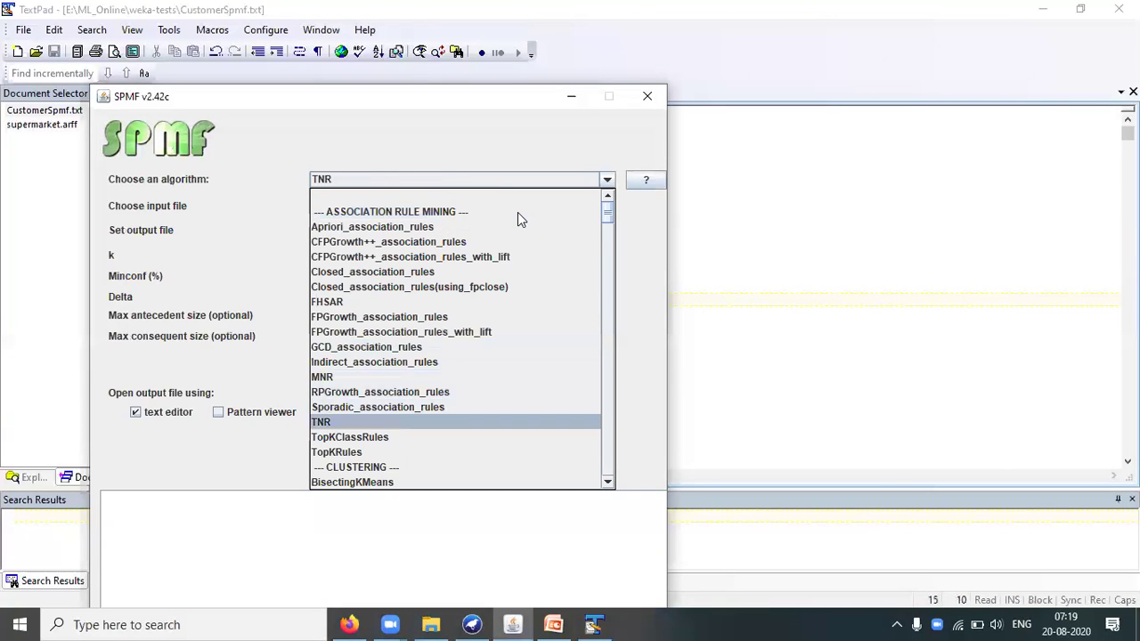
{"action": "key", "text": "Down"}
{"action": "key", "text": "Down"}
{"action": "key", "text": "Down"}
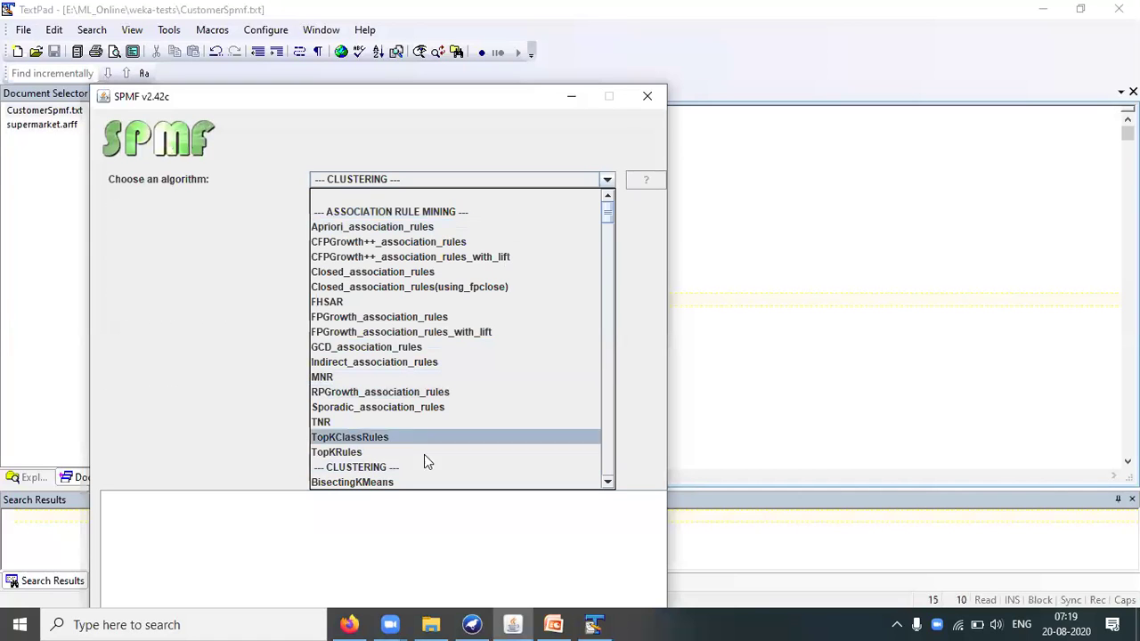
Look through the clustering, dataset tools and further categories in SPMF's algorithm list
{"action": "left_click", "coordinate": [611, 485]}
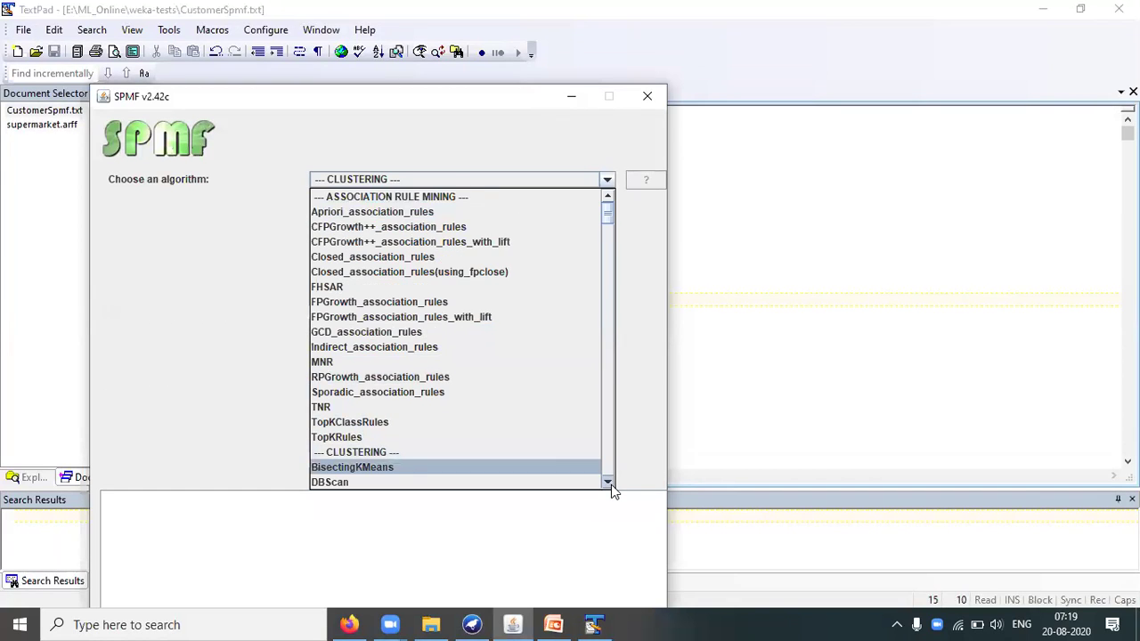
{"action": "left_click", "coordinate": [611, 484]}
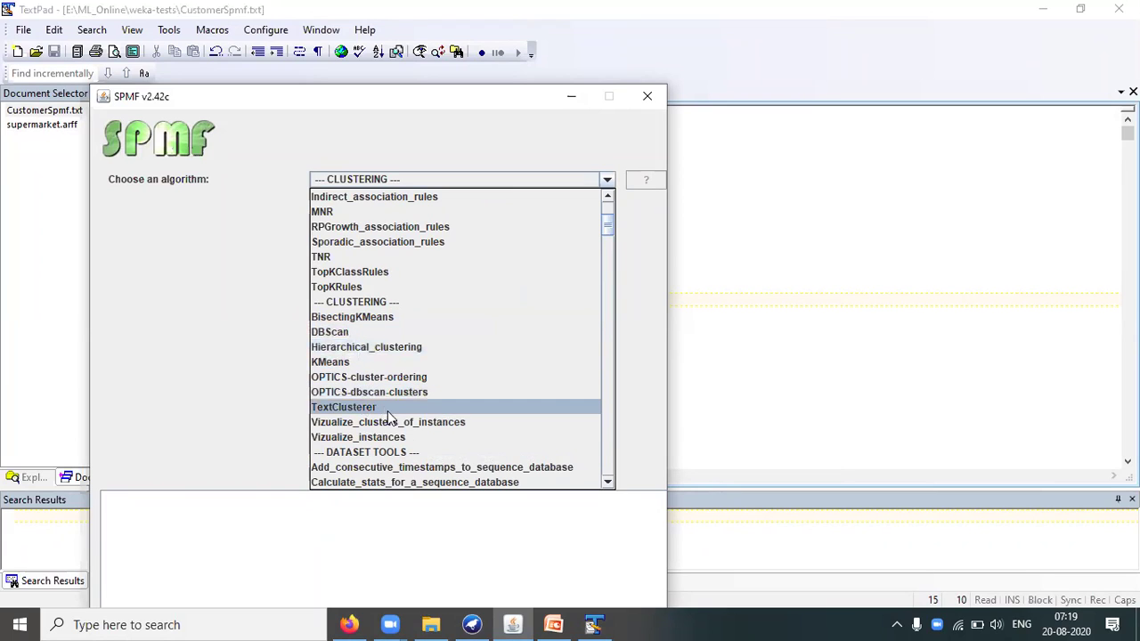
{"action": "left_click", "coordinate": [609, 483]}
{"action": "left_click", "coordinate": [608, 483]}
{"action": "left_click", "coordinate": [608, 483]}
{"action": "left_click", "coordinate": [608, 482]}
{"action": "left_click", "coordinate": [608, 483]}
{"action": "left_click", "coordinate": [608, 483]}
{"action": "left_click", "coordinate": [608, 483]}
{"action": "left_click", "coordinate": [608, 482]}
{"action": "left_click", "coordinate": [609, 483]}
{"action": "left_click", "coordinate": [608, 483]}
{"action": "left_click", "coordinate": [609, 483]}
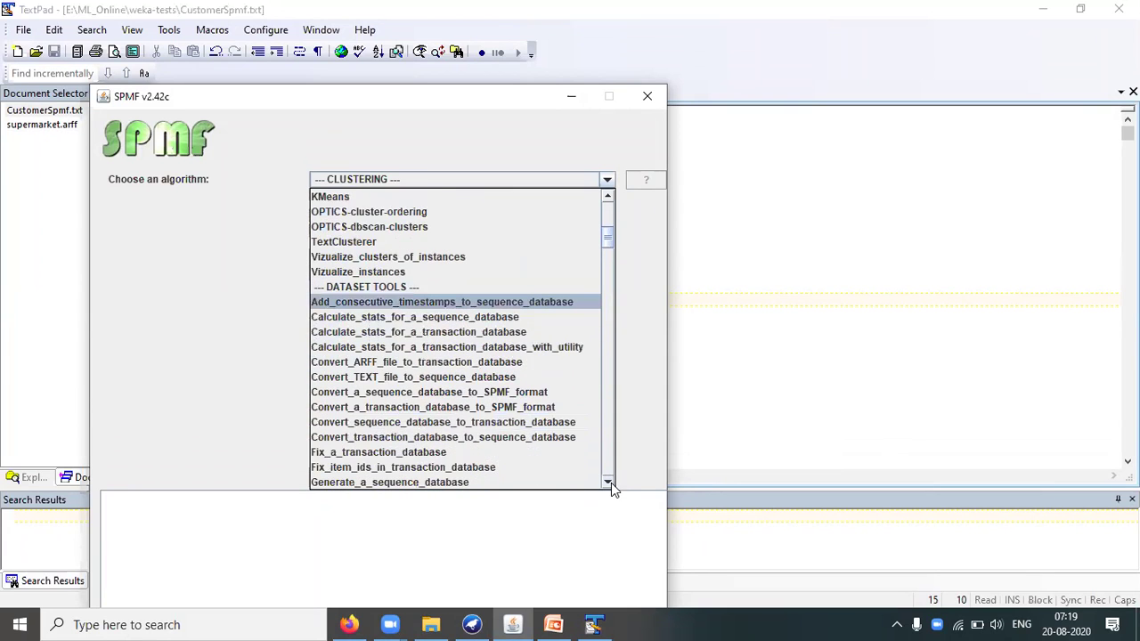
{"action": "left_click", "coordinate": [609, 483]}
{"action": "left_click", "coordinate": [608, 483]}
{"action": "left_click", "coordinate": [608, 483]}
{"action": "left_click", "coordinate": [609, 483]}
{"action": "left_click", "coordinate": [609, 483]}
{"action": "left_click", "coordinate": [608, 483]}
{"action": "left_click", "coordinate": [609, 482]}
{"action": "left_click", "coordinate": [609, 482]}
{"action": "left_click", "coordinate": [608, 483]}
{"action": "left_click_drag", "start_coordinate": [611, 490], "coordinate": [611, 481]}
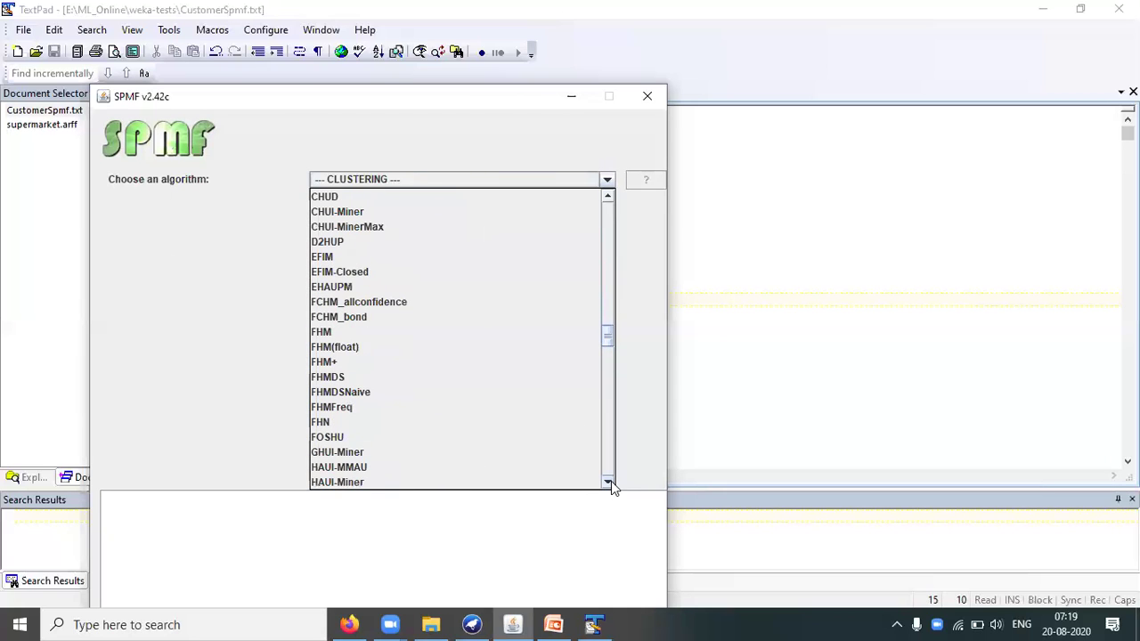
Choose Apriori_association_rules as the algorithm and open its online documentation
{"action": "left_click_drag", "start_coordinate": [609, 346], "coordinate": [613, 214]}
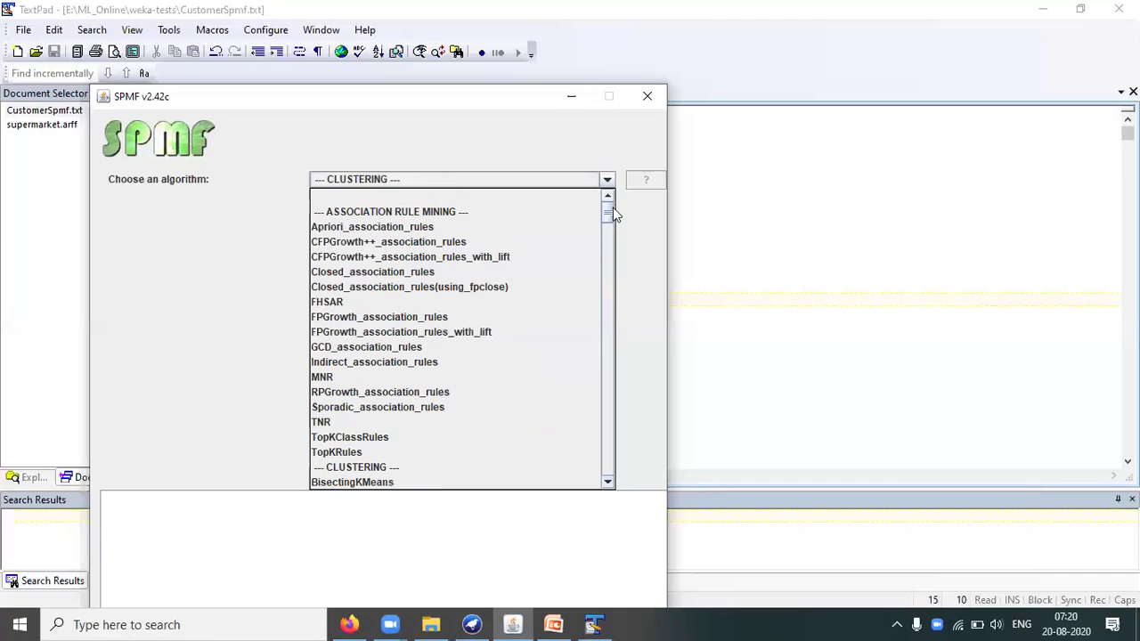
{"action": "left_click", "coordinate": [401, 230]}
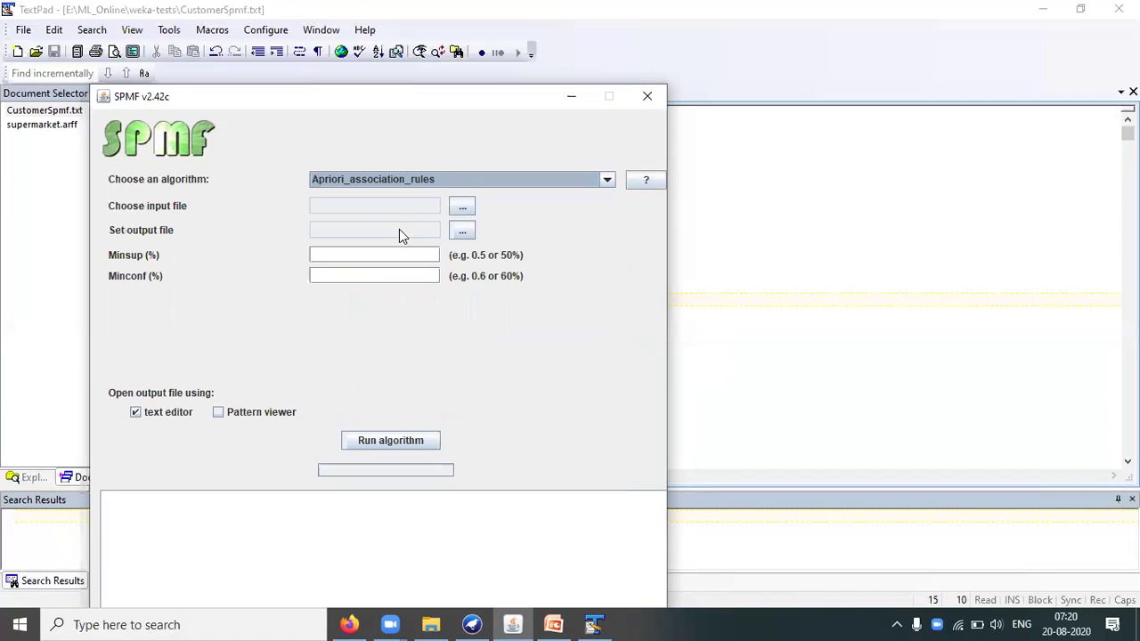
{"action": "left_click", "coordinate": [646, 181]}
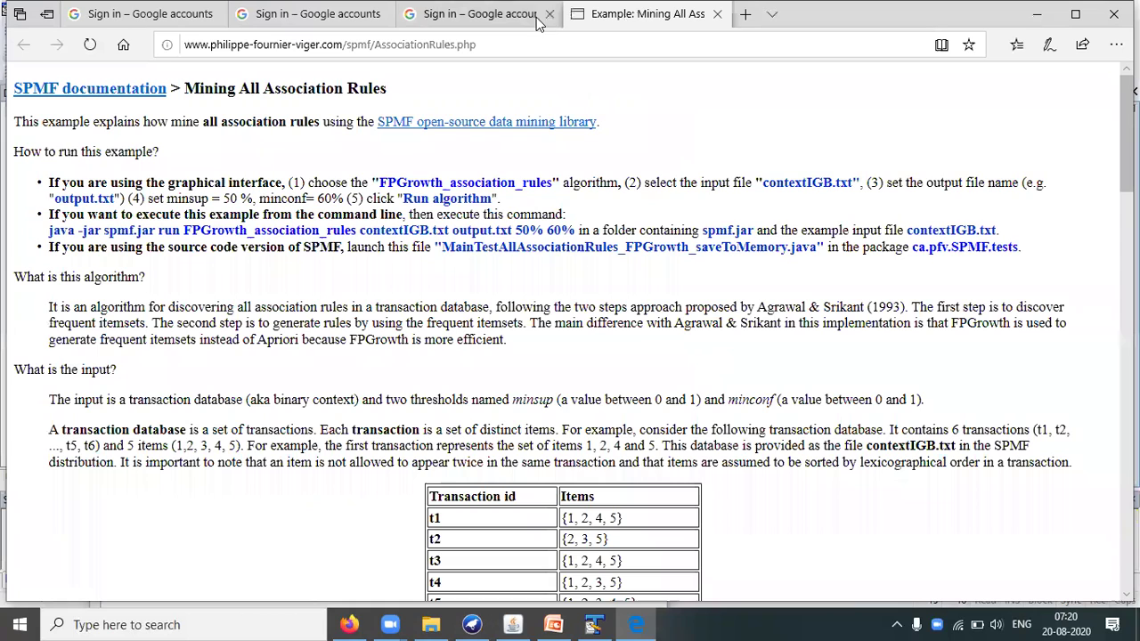
Close the three Google sign-in pages, leaving only the SPMF documentation open in the browser
{"action": "left_click", "coordinate": [550, 14]}
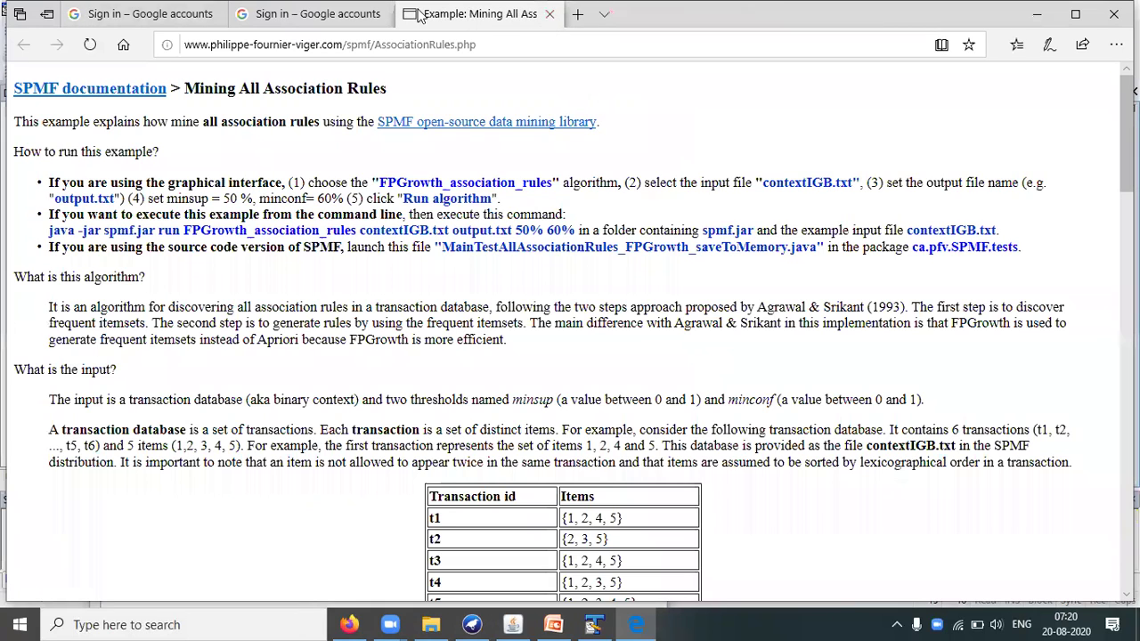
{"action": "left_click", "coordinate": [380, 14]}
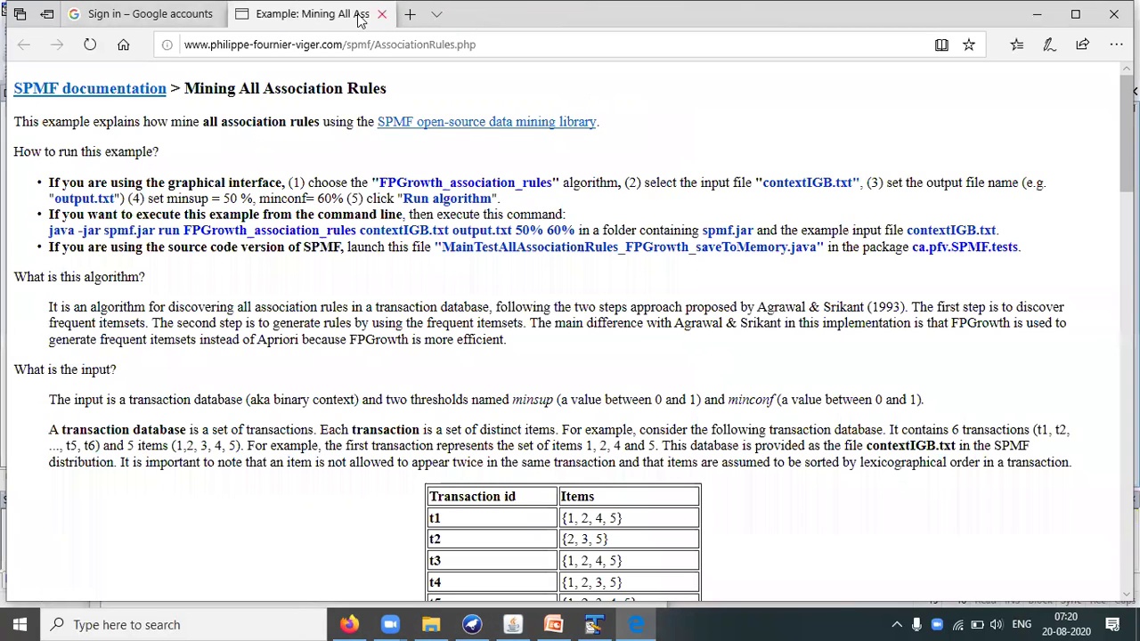
{"action": "left_click", "coordinate": [214, 14]}
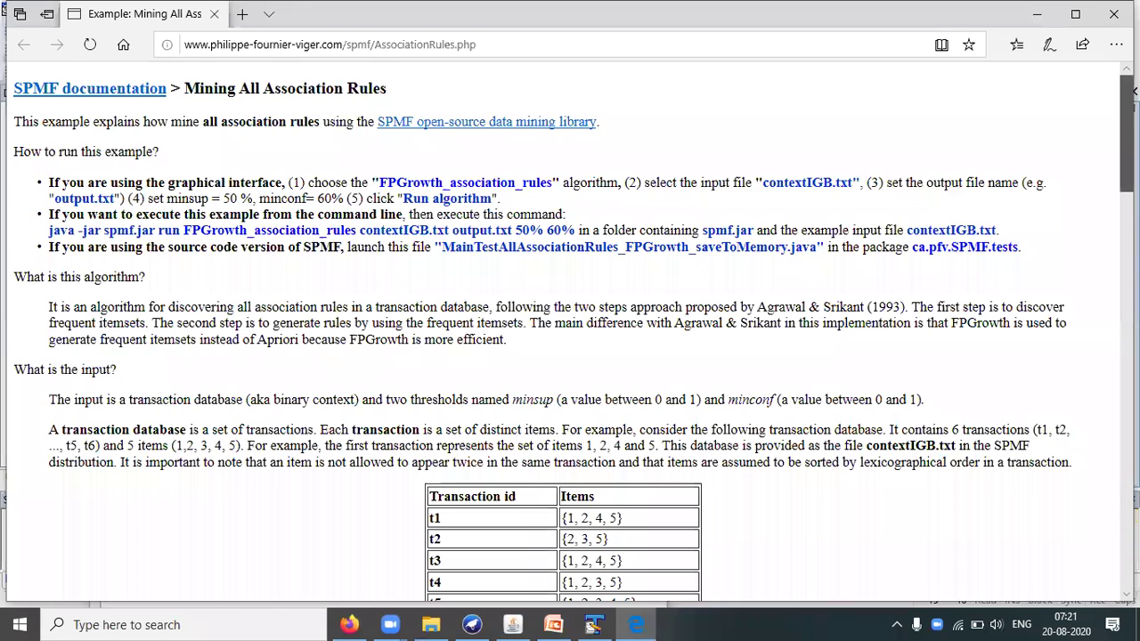
Read the Mining All Association Rules page, examining its example database, the minsup and minconf thresholds, and the input and output file formats
{"action": "scroll", "coordinate": [995, 174], "scroll_direction": "down", "scroll_amount": 2}
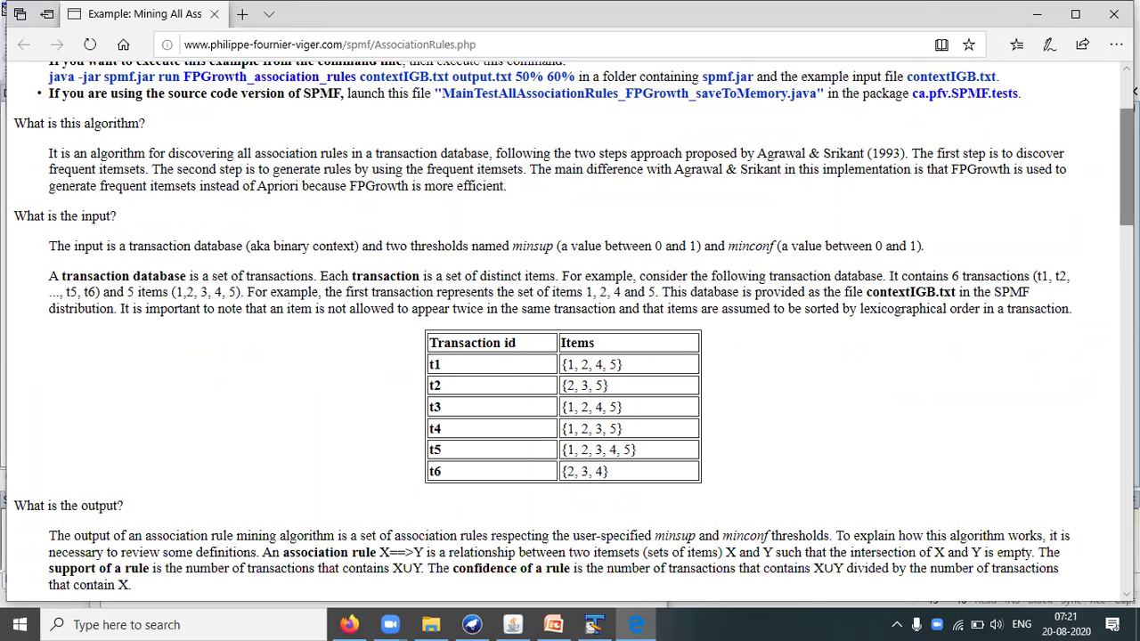
{"action": "scroll", "coordinate": [570, 331], "scroll_direction": "up", "scroll_amount": 1}
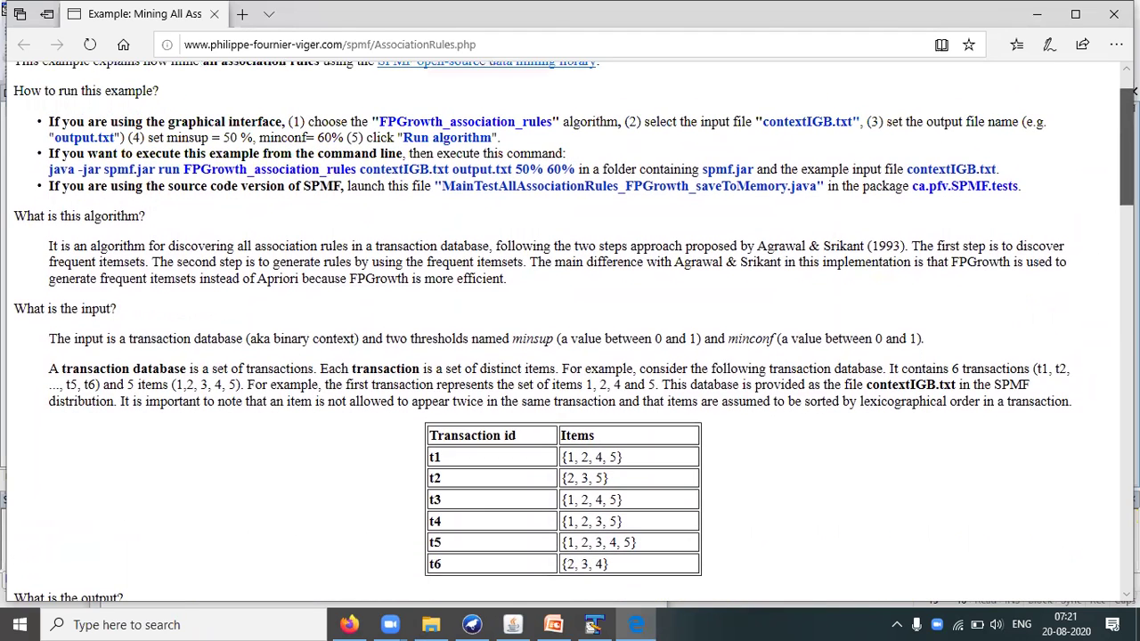
{"action": "scroll", "coordinate": [570, 331], "scroll_direction": "up", "scroll_amount": 2}
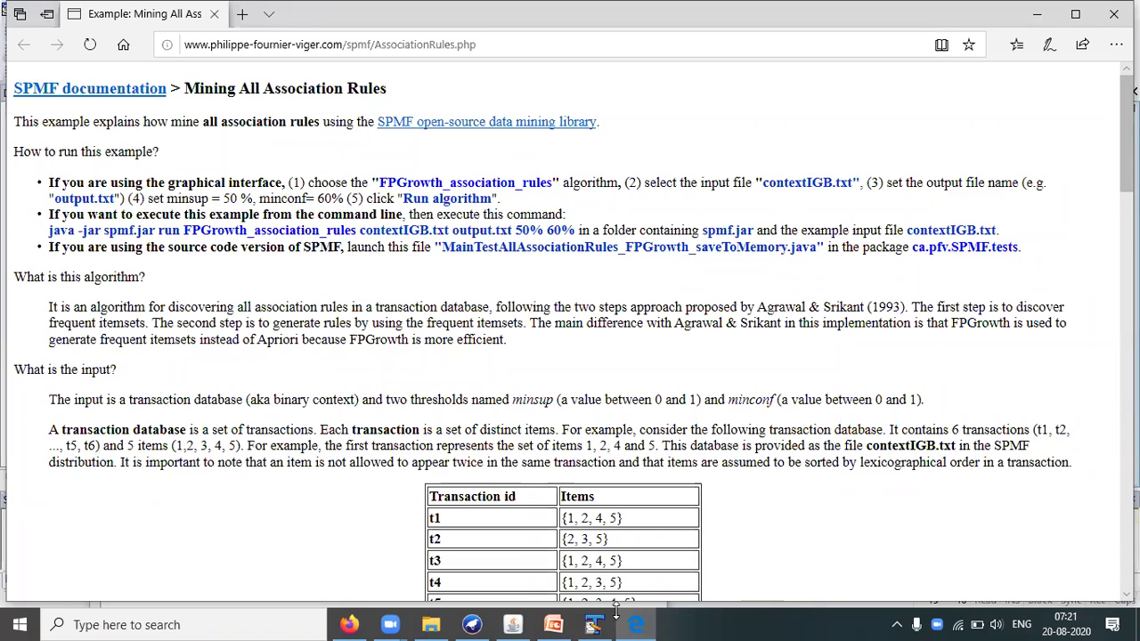
{"action": "mouse_move", "coordinate": [490, 624]}
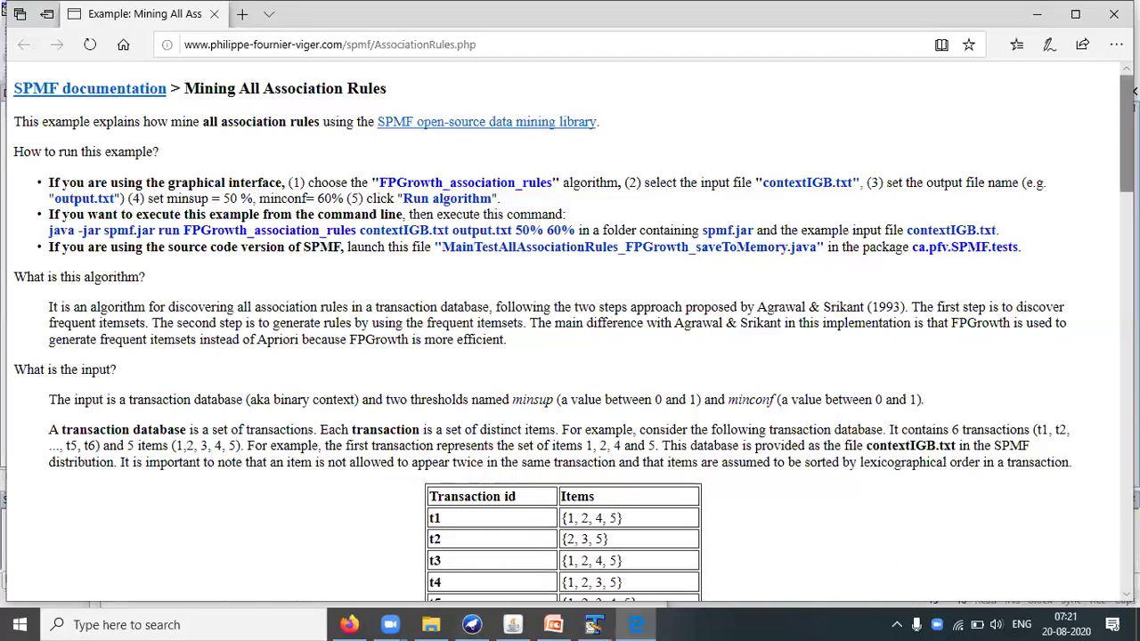
{"action": "scroll", "coordinate": [570, 331], "scroll_direction": "down", "scroll_amount": 4}
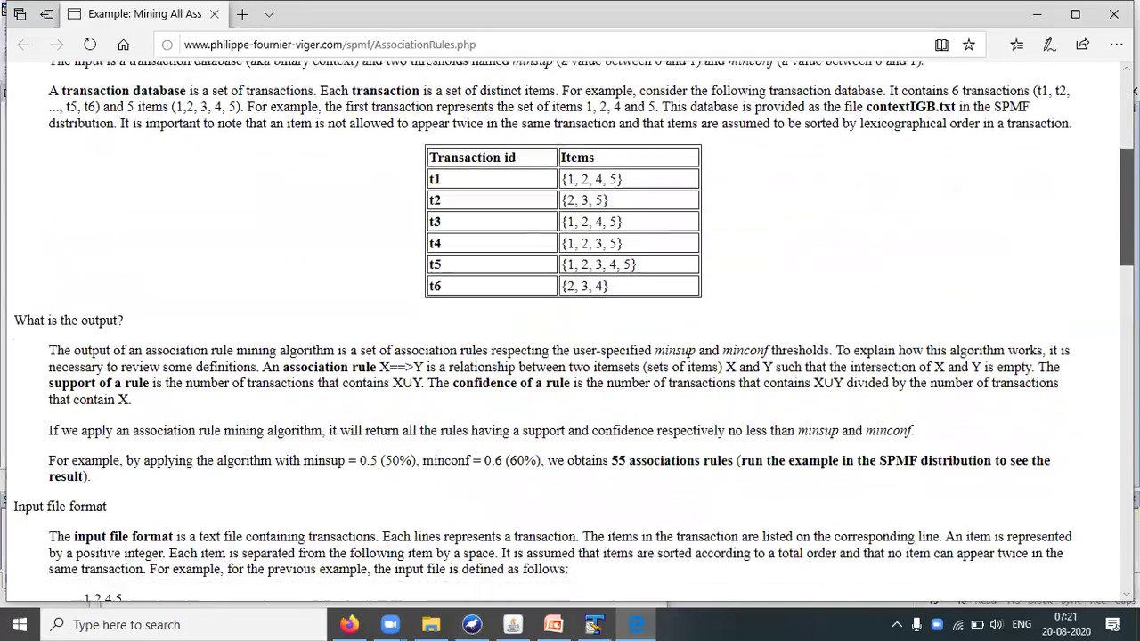
{"action": "scroll", "coordinate": [1104, 314], "scroll_direction": "down", "scroll_amount": 3}
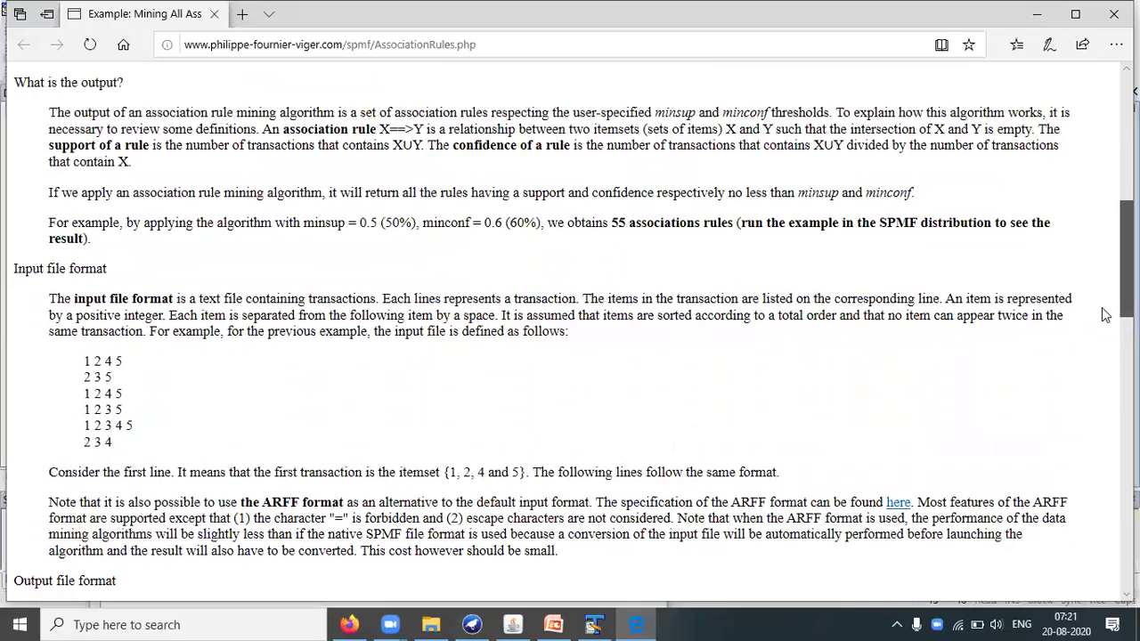
{"action": "scroll", "coordinate": [1088, 370], "scroll_direction": "down", "scroll_amount": 3}
{"action": "scroll", "coordinate": [1089, 368], "scroll_direction": "up", "scroll_amount": 12}
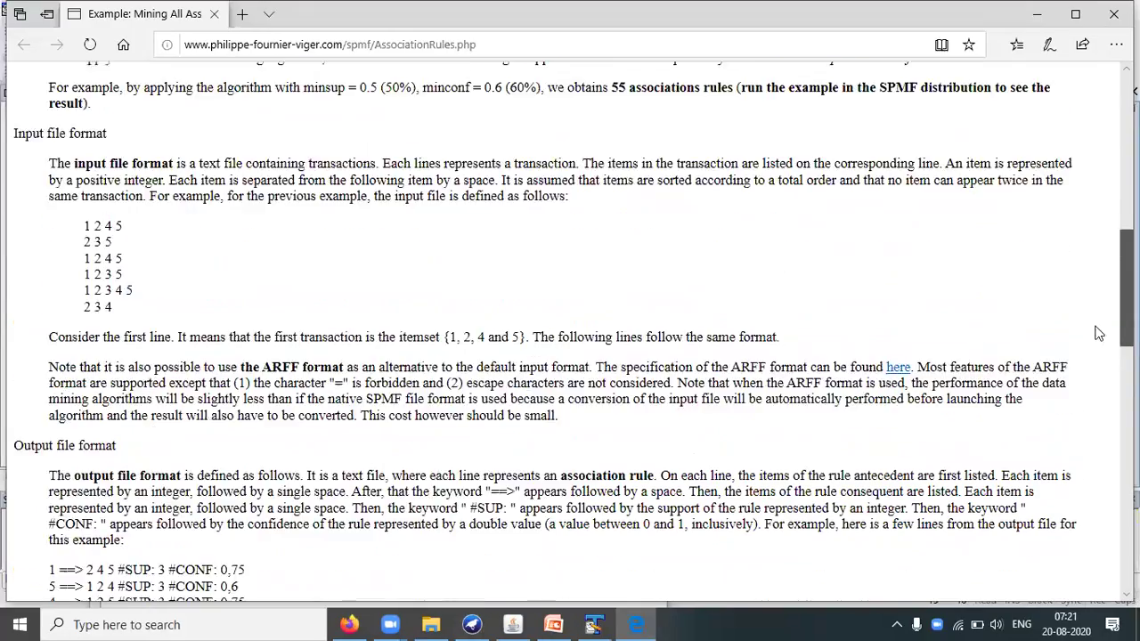
{"action": "scroll", "coordinate": [456, 372], "scroll_direction": "down", "scroll_amount": 2}
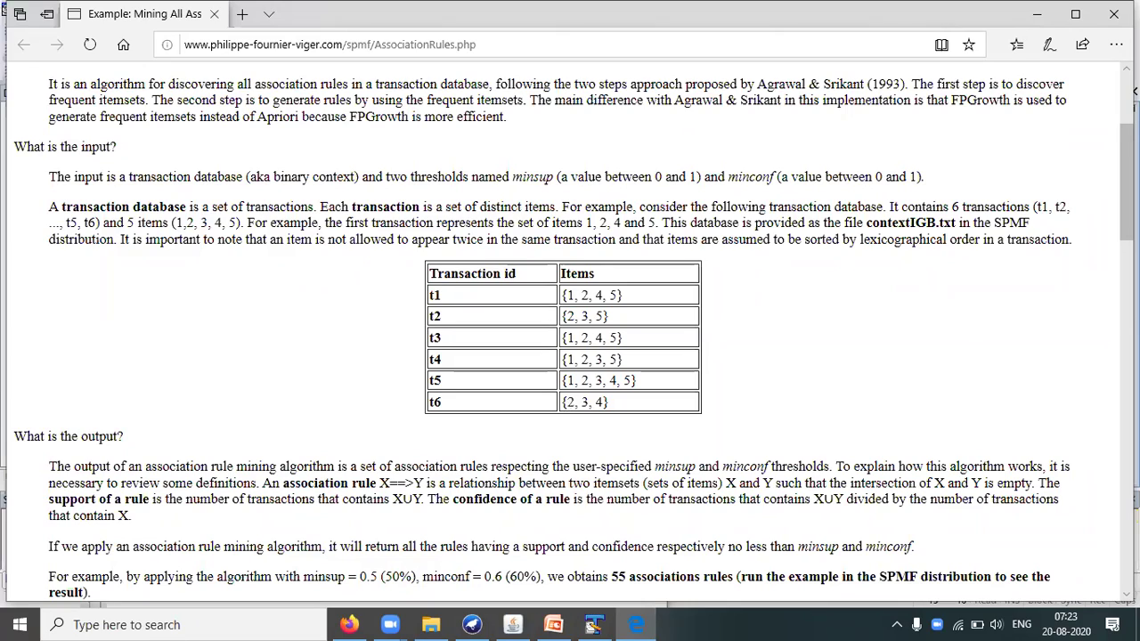
{"action": "scroll", "coordinate": [531, 353], "scroll_direction": "down", "scroll_amount": 5}
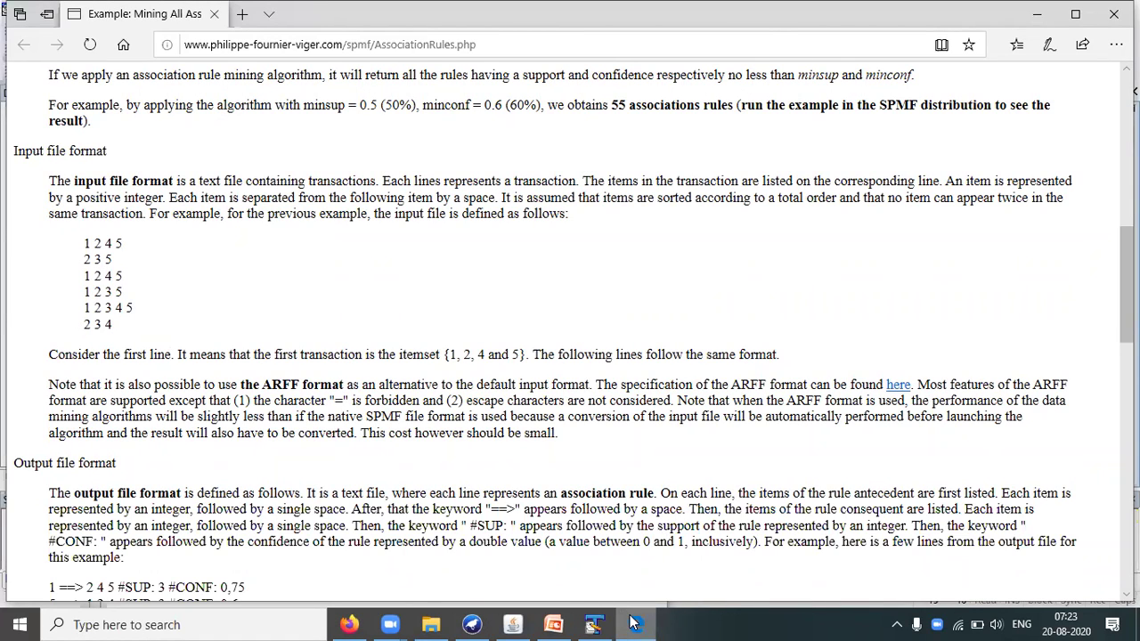
{"action": "mouse_move", "coordinate": [633, 621]}
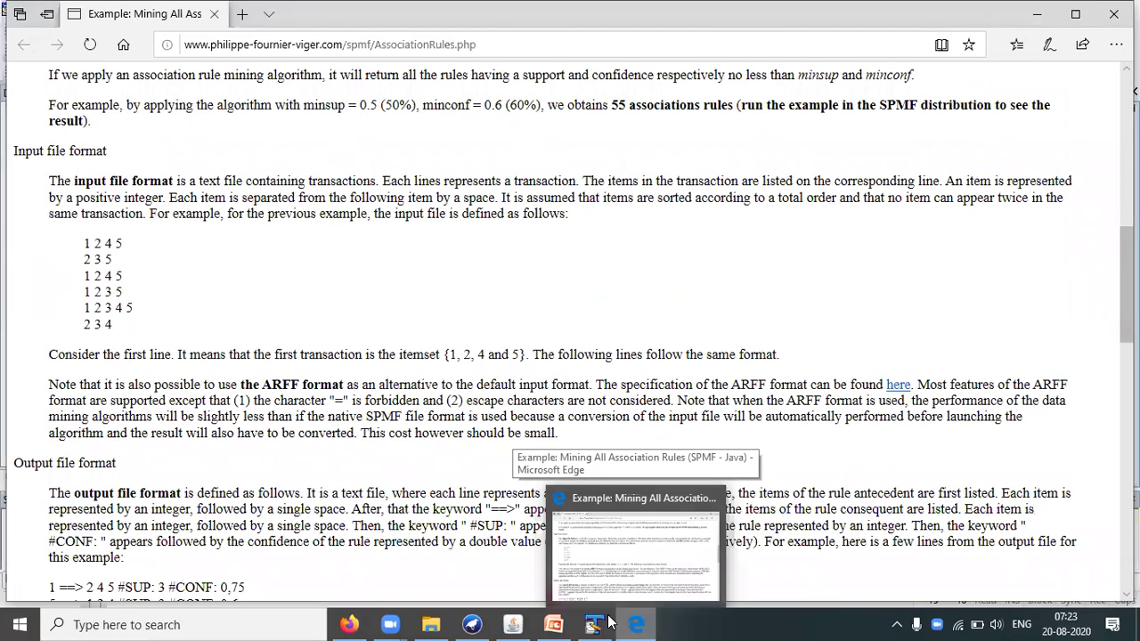
{"action": "mouse_move", "coordinate": [595, 623]}
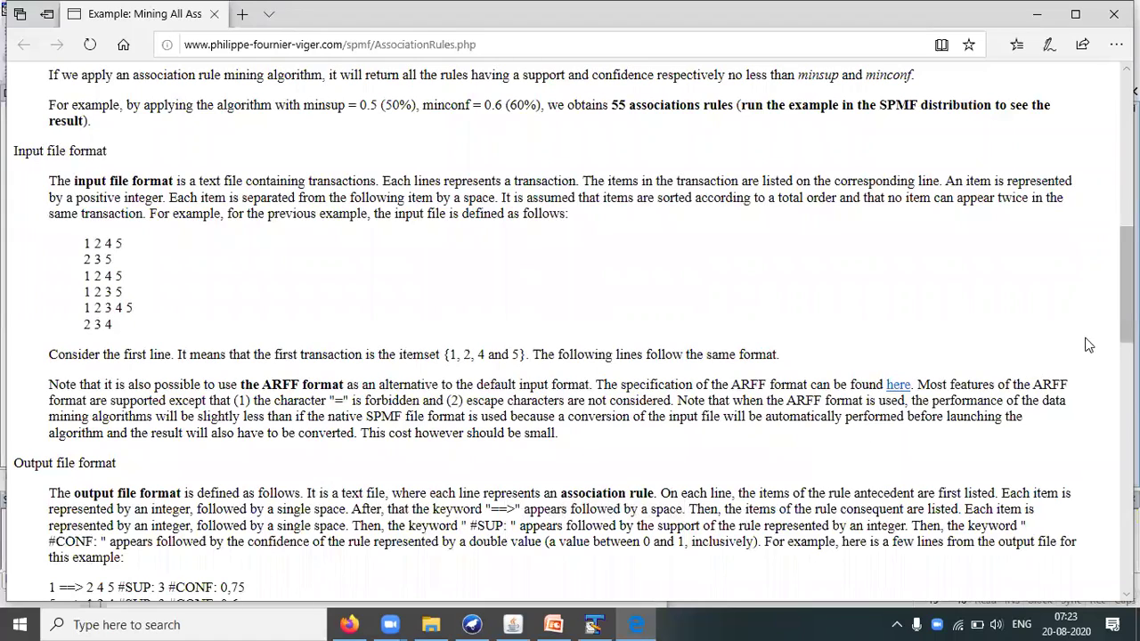
Switch back to SPMF and set the algorithm to CFPGrowth++_association_rules
{"action": "left_click", "coordinate": [515, 624]}
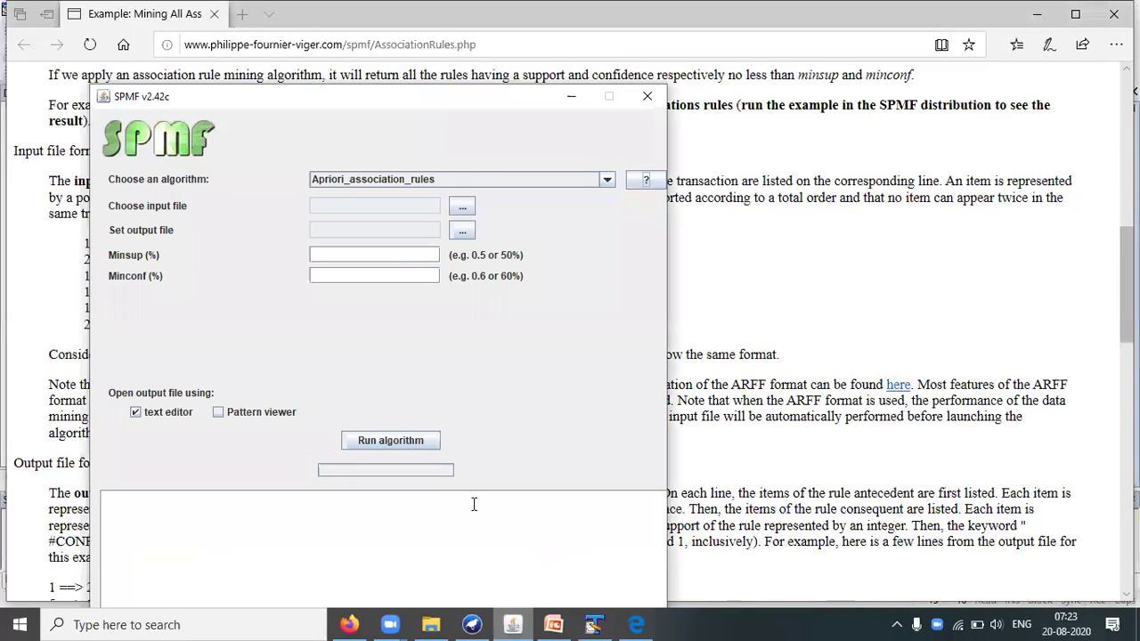
{"action": "left_click", "coordinate": [561, 179]}
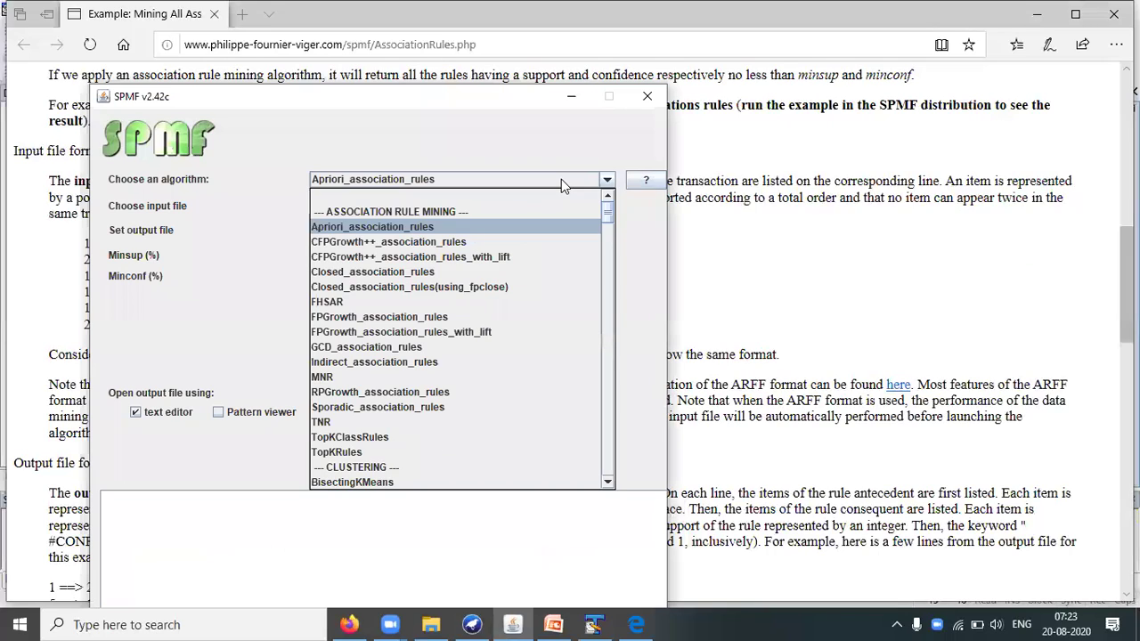
{"action": "left_click", "coordinate": [464, 242]}
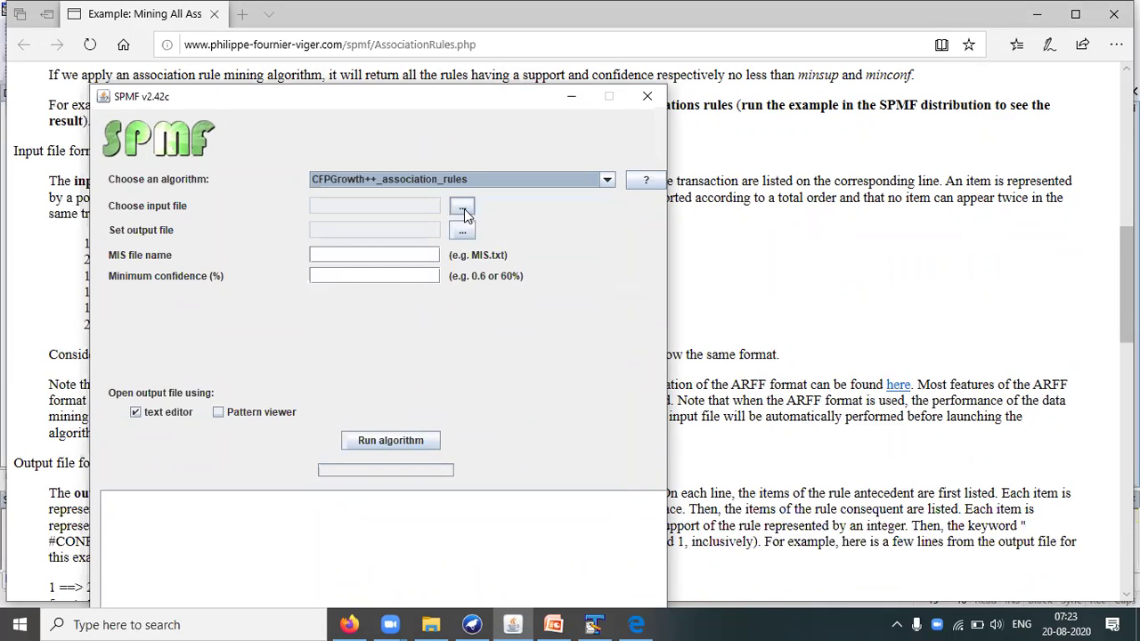
Choose contextIGB.txt from SPMF's TestData folder as the input file
{"action": "left_click", "coordinate": [462, 208]}
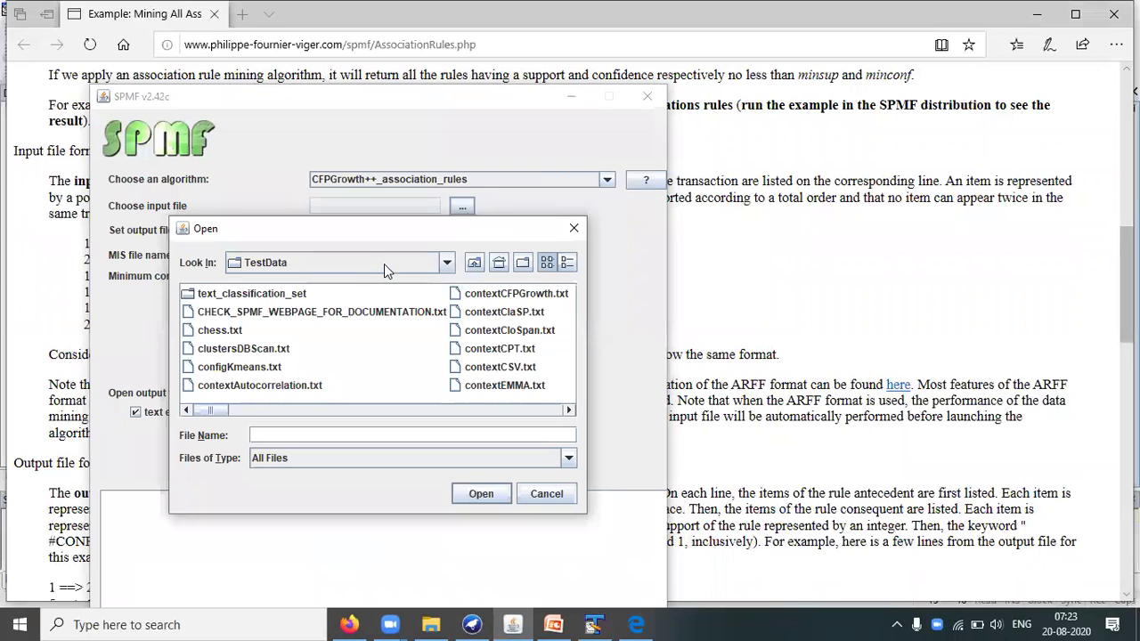
{"action": "left_click", "coordinate": [384, 263]}
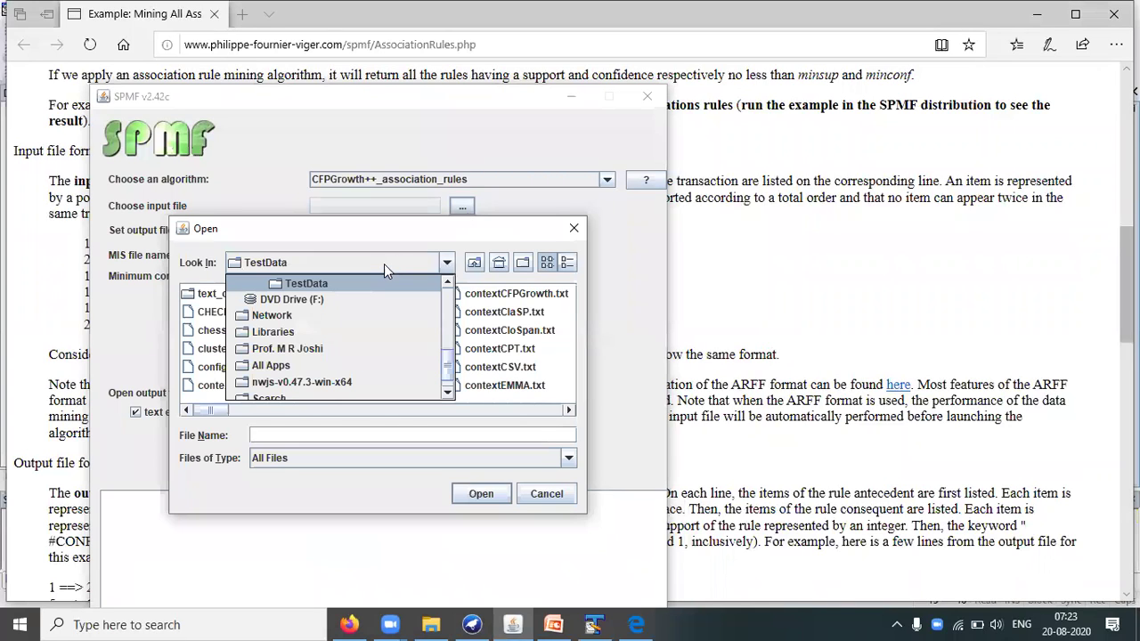
{"action": "left_click", "coordinate": [448, 284]}
{"action": "left_click", "coordinate": [448, 283]}
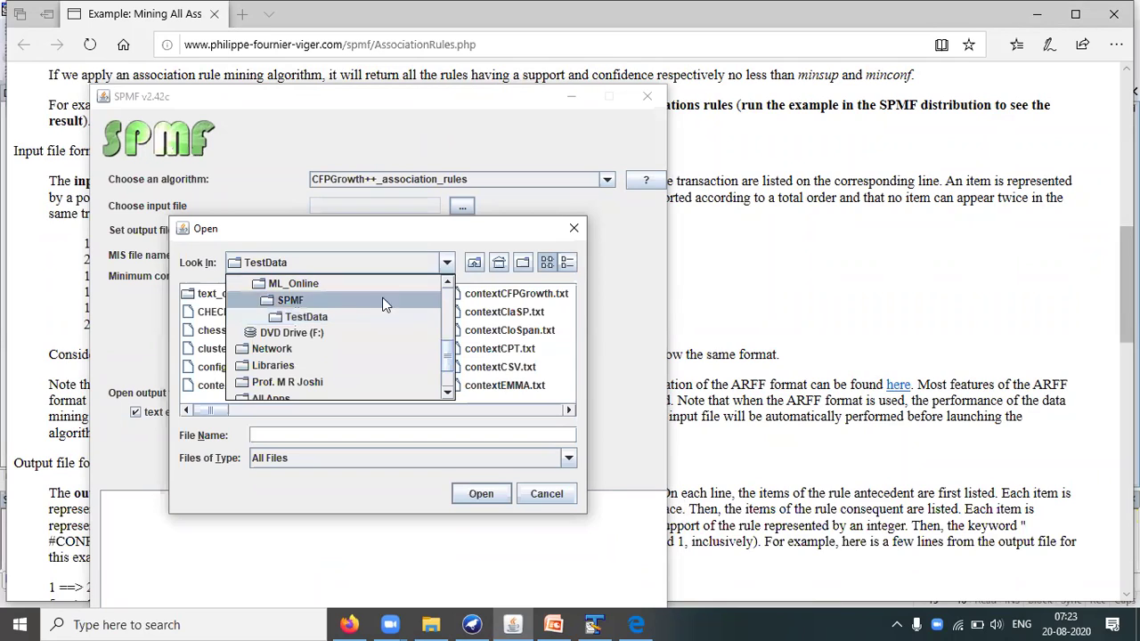
{"action": "left_click", "coordinate": [307, 317]}
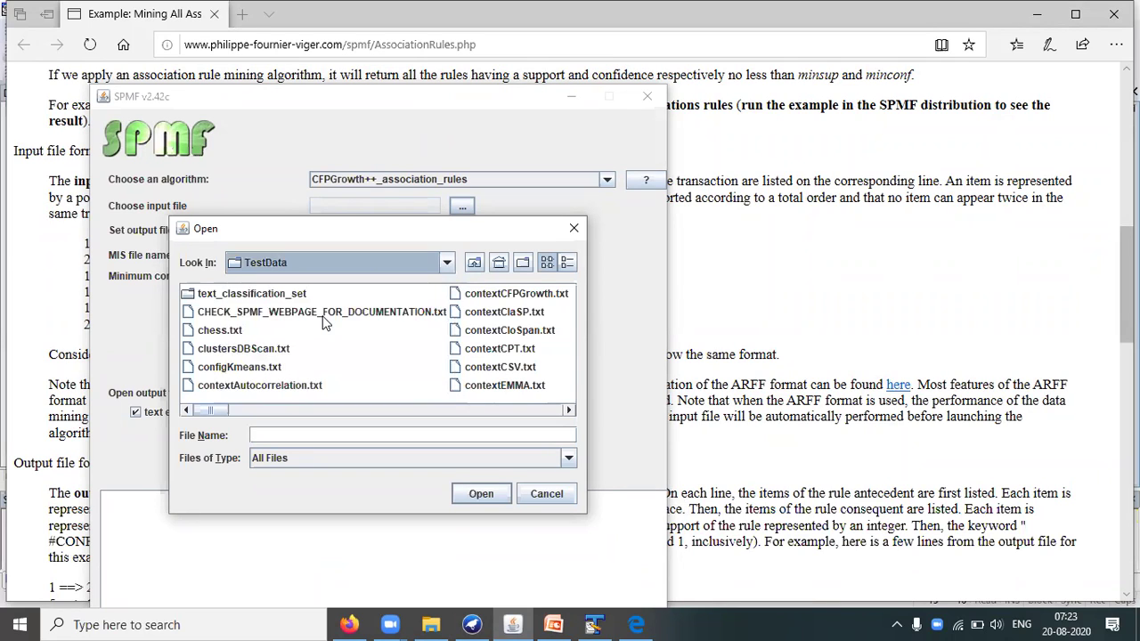
{"action": "left_click", "coordinate": [486, 355]}
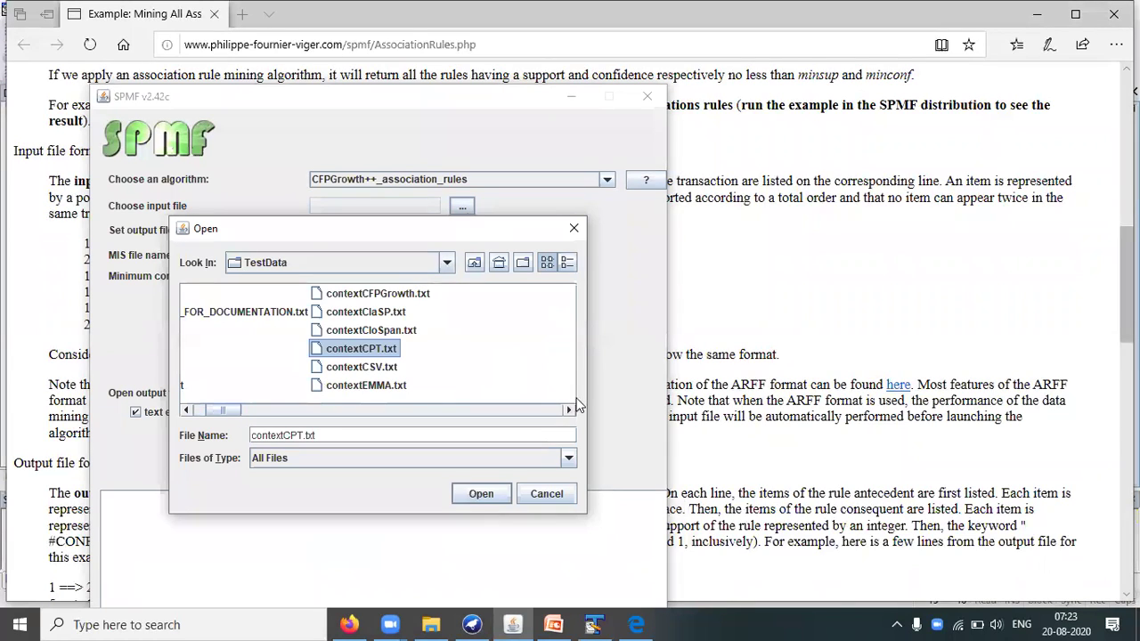
{"action": "left_click", "coordinate": [571, 410]}
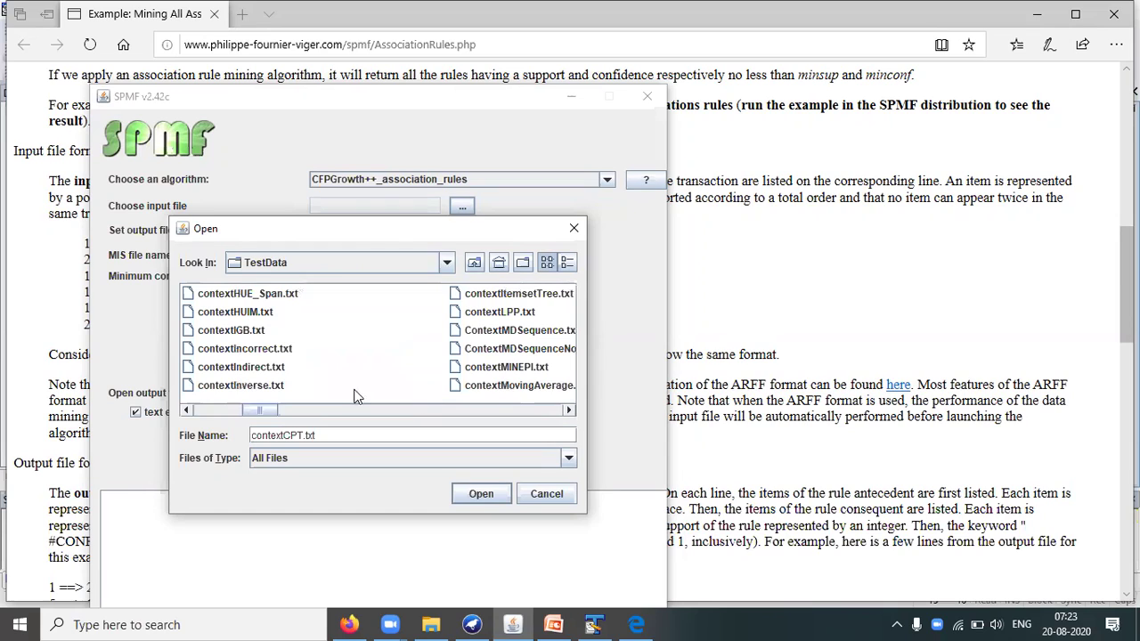
{"action": "left_click", "coordinate": [187, 411]}
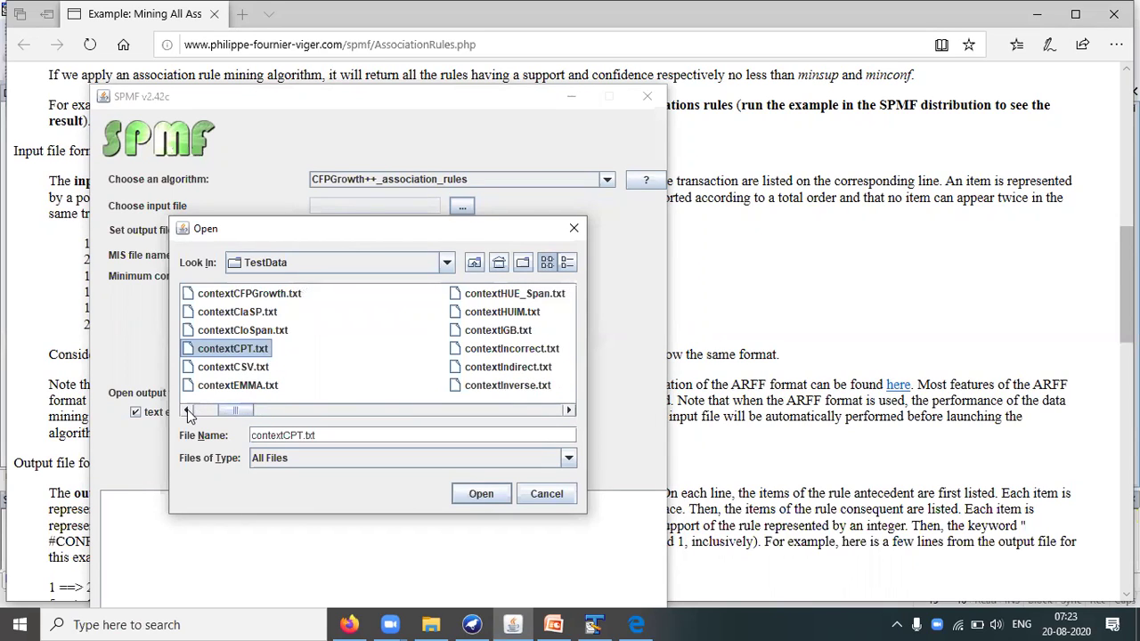
{"action": "left_click", "coordinate": [520, 332]}
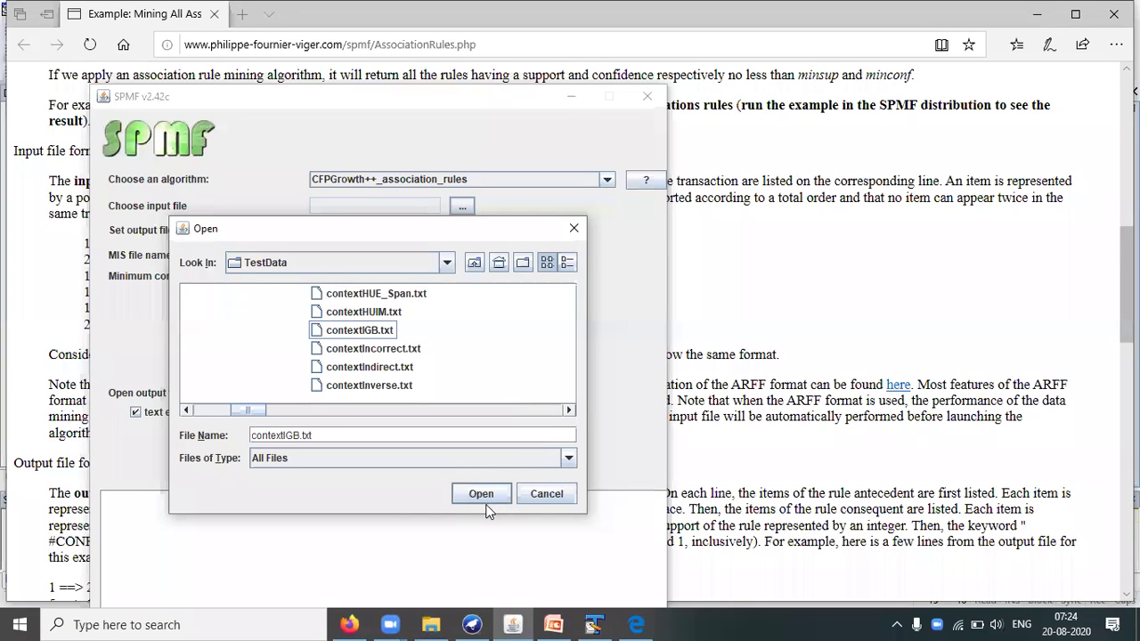
{"action": "left_click", "coordinate": [380, 331]}
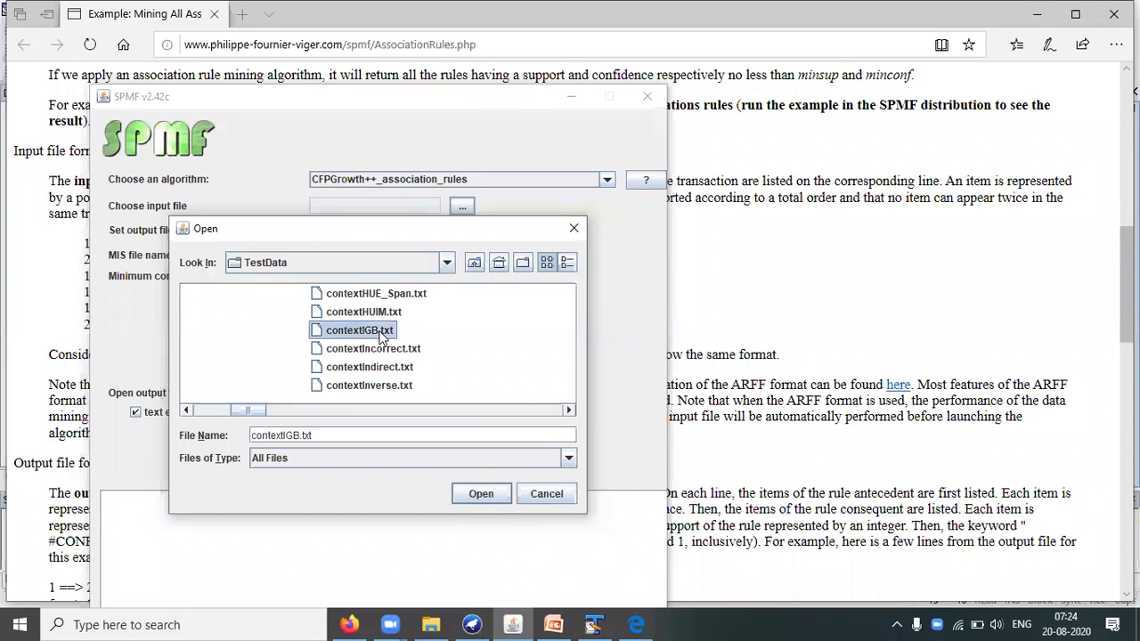
{"action": "double_click", "coordinate": [380, 331]}
Set output.txt in the TestData folder as the output file
{"action": "left_click", "coordinate": [462, 231]}
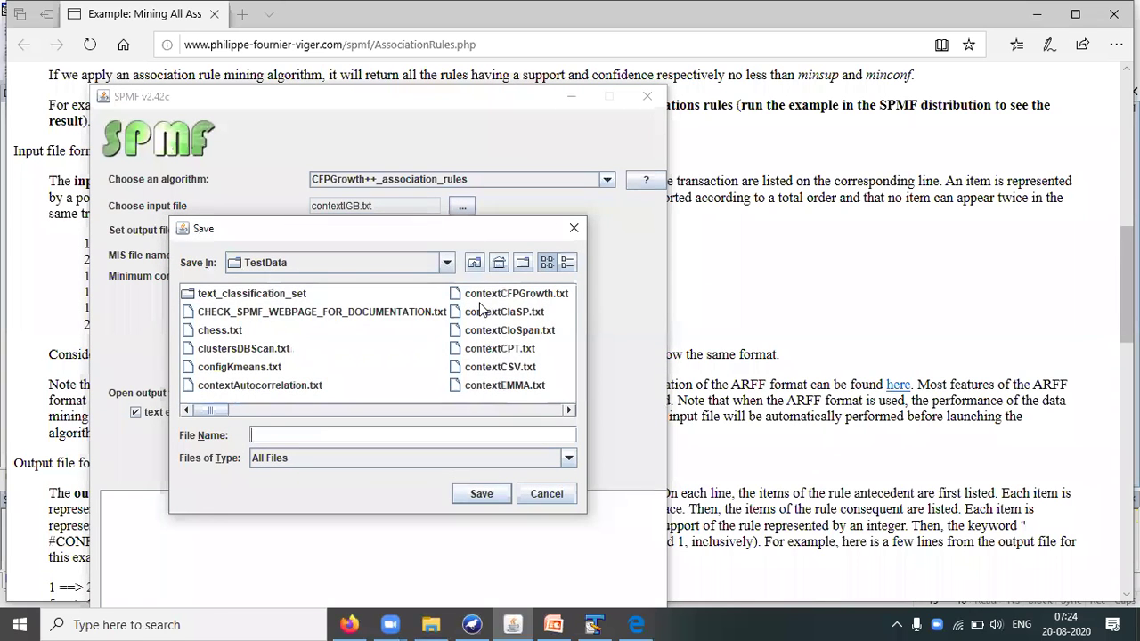
{"action": "left_click", "coordinate": [481, 310]}
{"action": "key", "text": "o"}
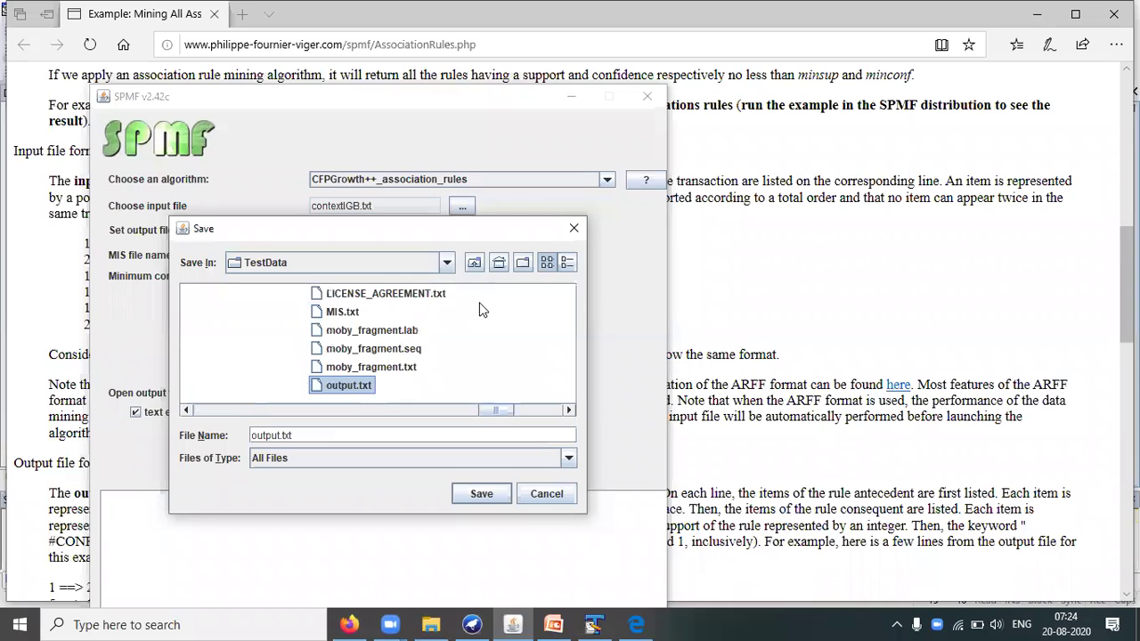
{"action": "left_click", "coordinate": [477, 492]}
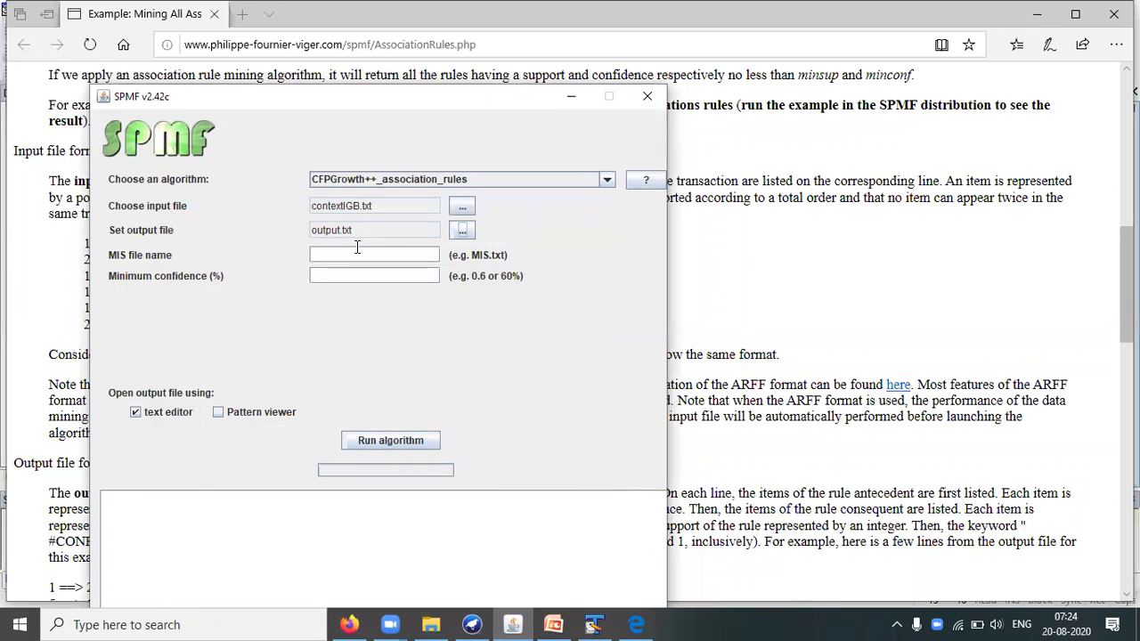
Set the minimum confidence to 0.6 and output to the pattern viewer, and try to run CFPGrowth++ without an MIS file
{"action": "left_click", "coordinate": [378, 281]}
{"action": "type", "text": "0.6"}
{"action": "left_click", "coordinate": [219, 412]}
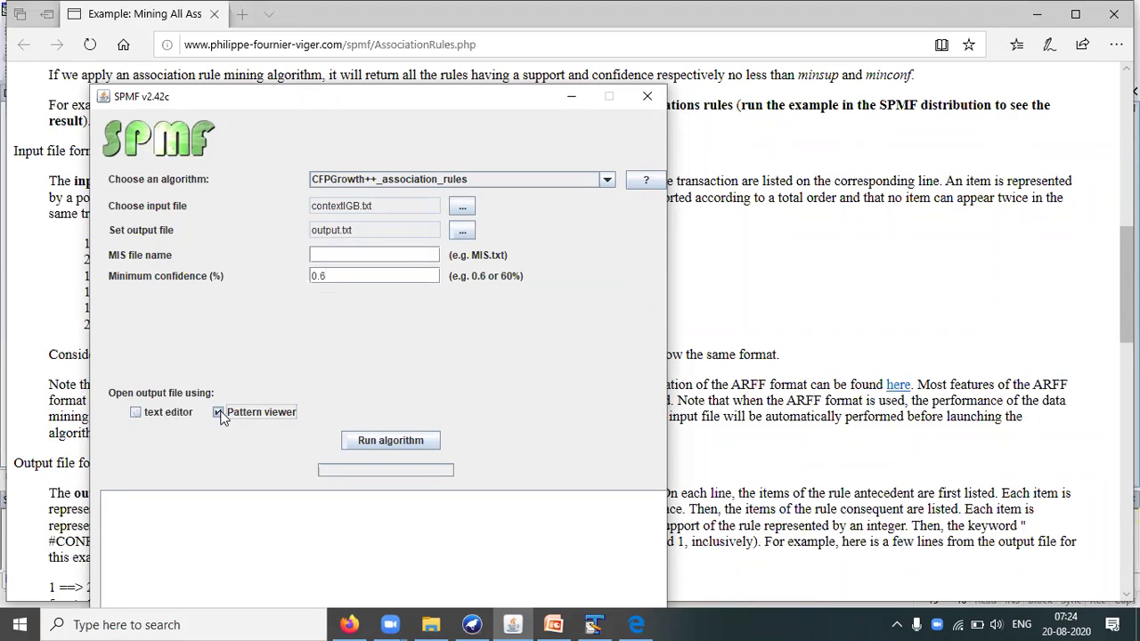
{"action": "left_click", "coordinate": [414, 443]}
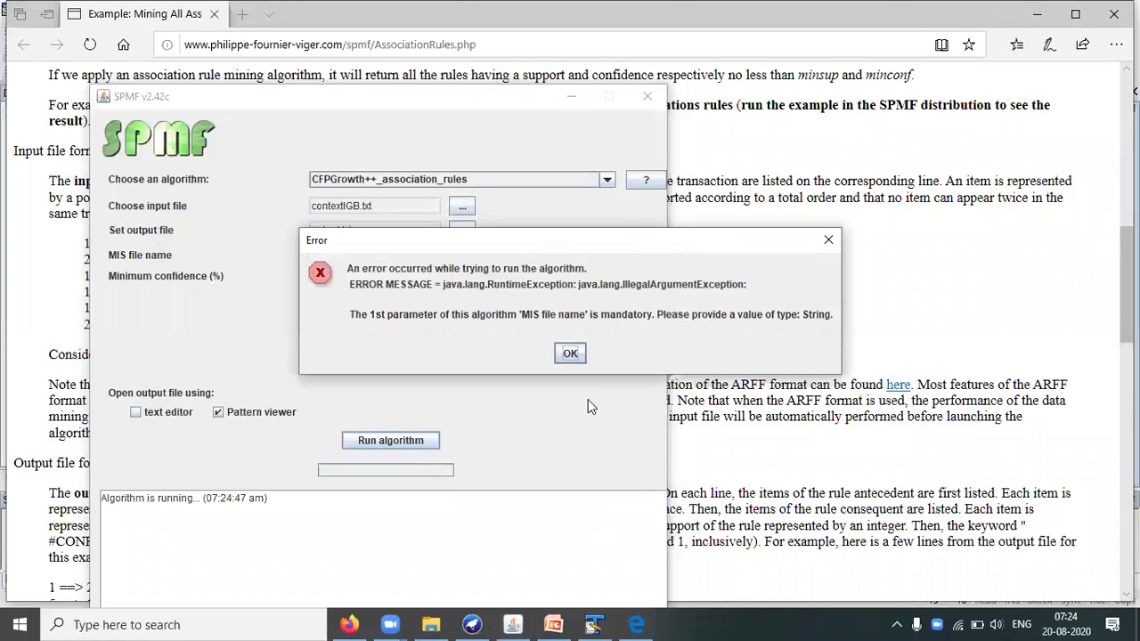
{"action": "left_click", "coordinate": [571, 356]}
{"action": "left_click", "coordinate": [571, 355]}
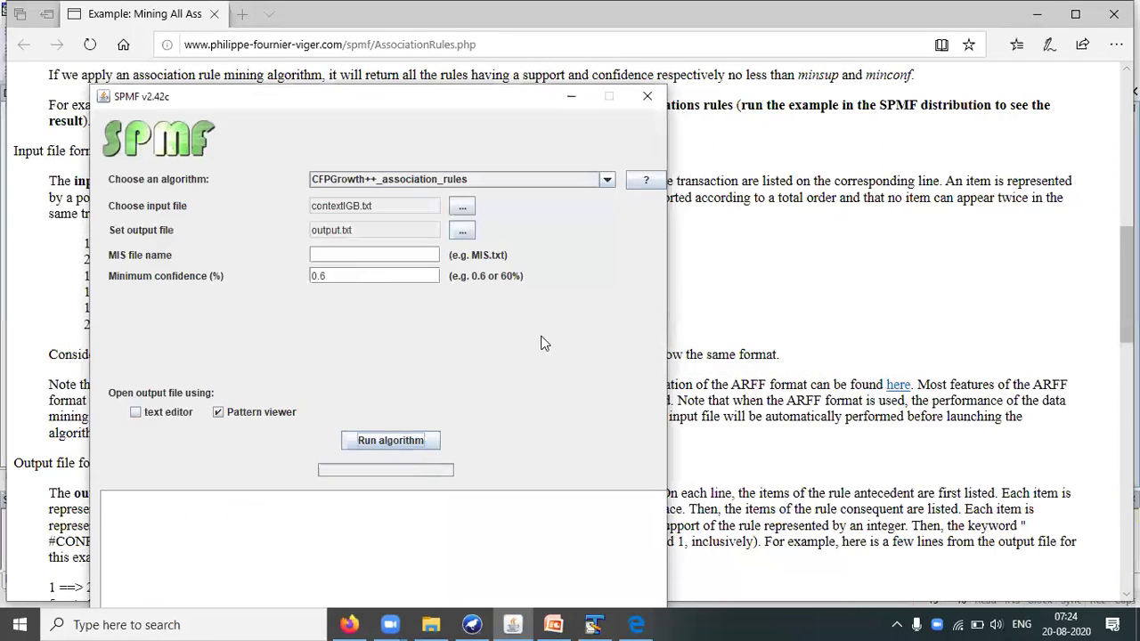
Check the documentation's instructions for running the example, and change the SPMF algorithm to FPGrowth_association_rules
{"action": "left_click", "coordinate": [755, 279]}
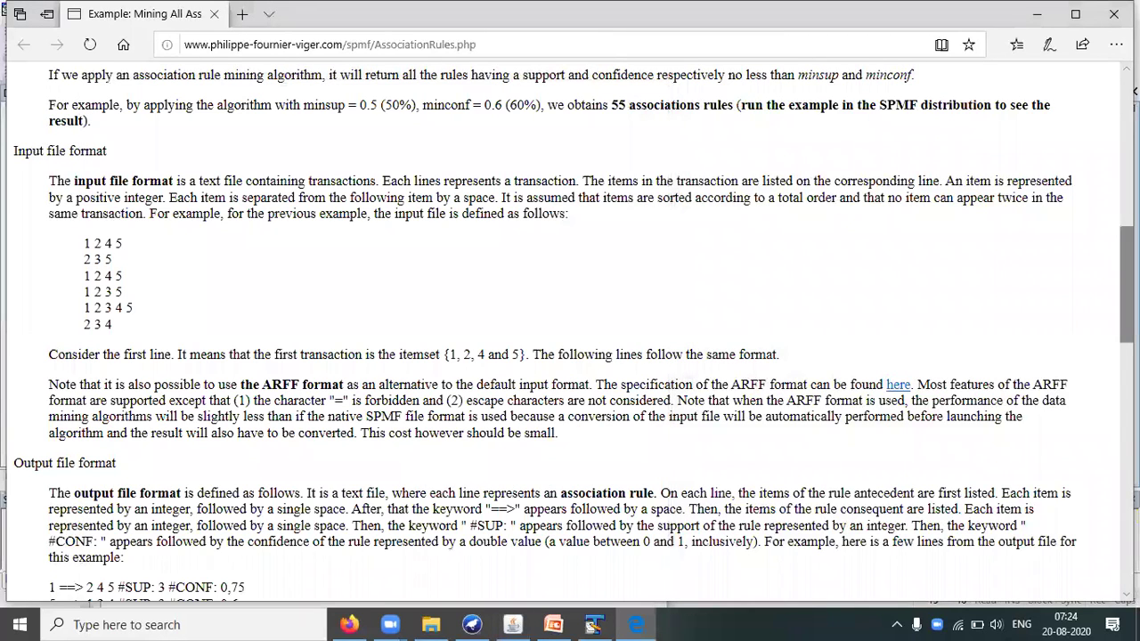
{"action": "left_click_drag", "start_coordinate": [1127, 285], "coordinate": [1127, 133]}
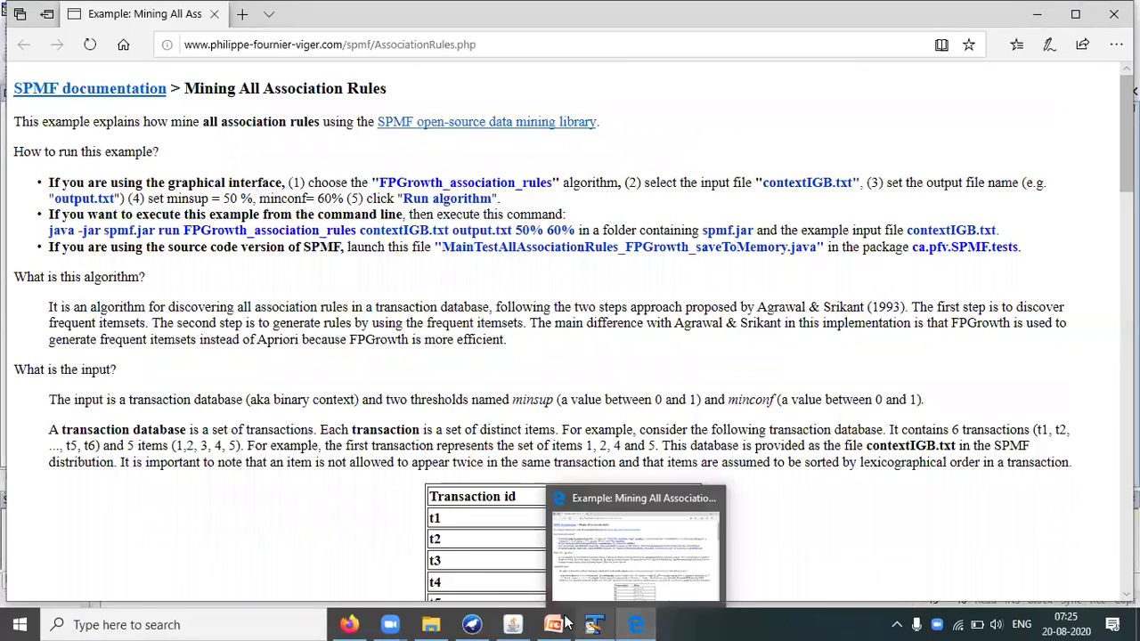
{"action": "left_click", "coordinate": [514, 624]}
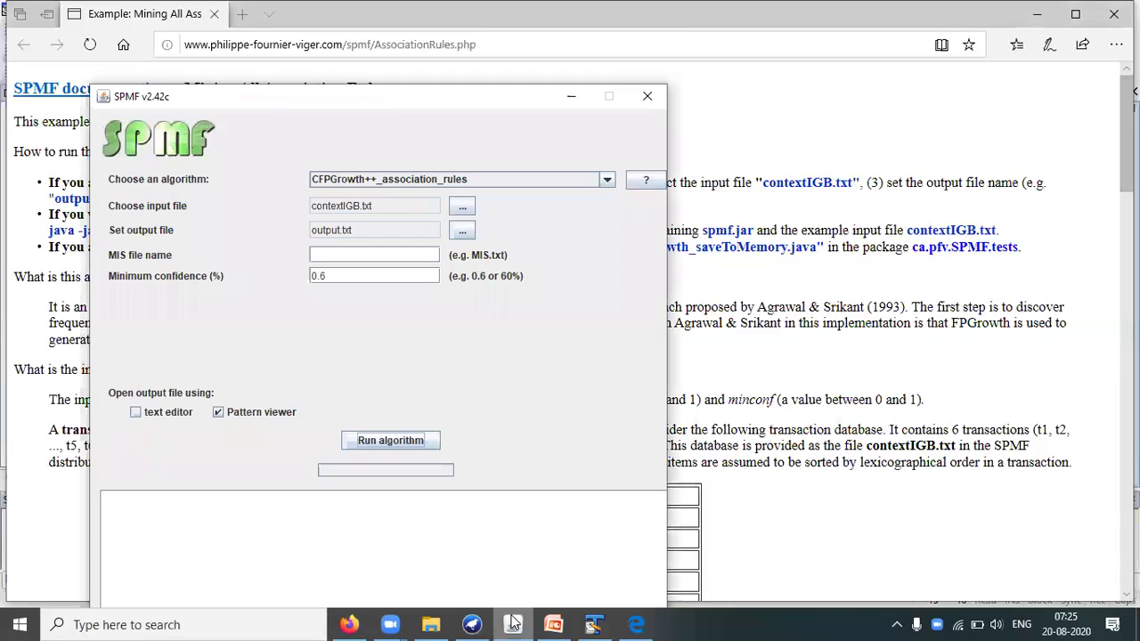
{"action": "left_click", "coordinate": [575, 187]}
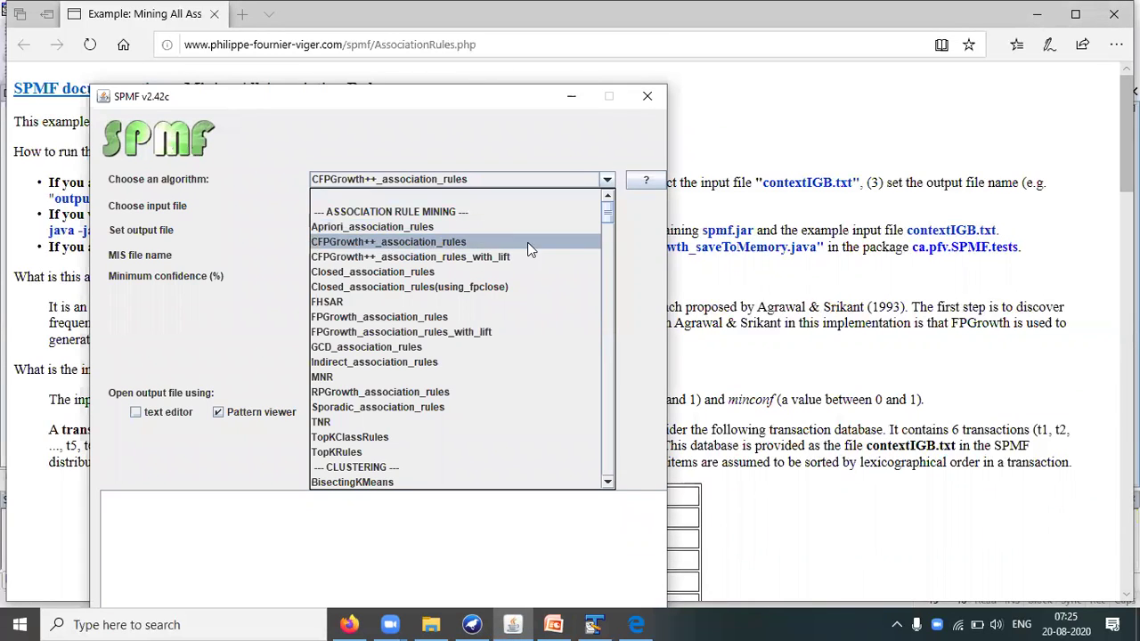
{"action": "left_click", "coordinate": [518, 316]}
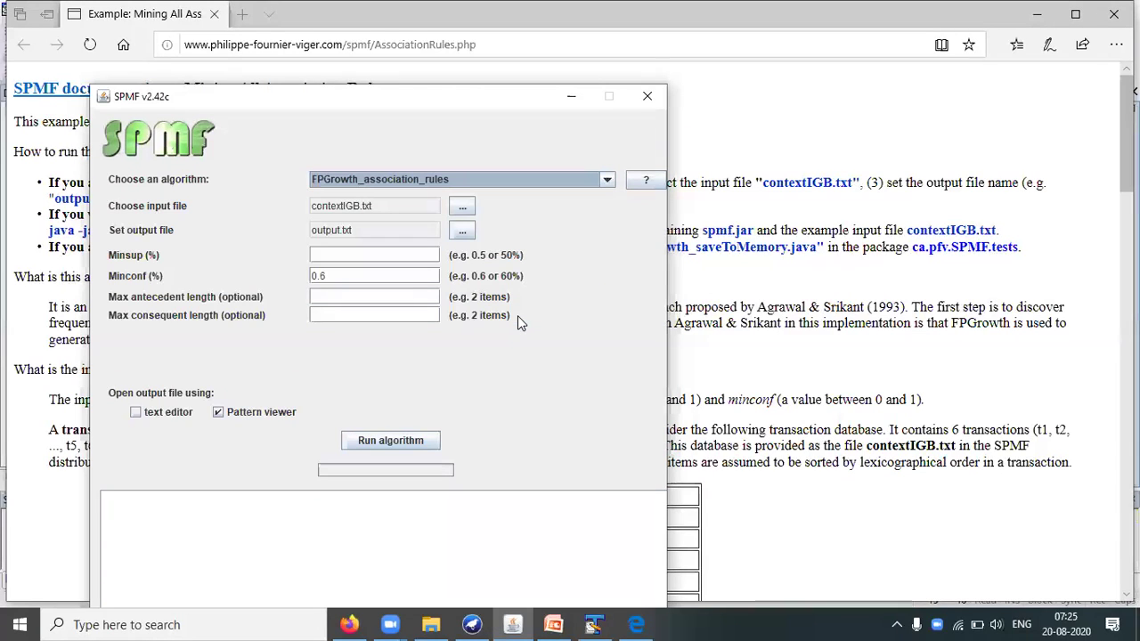
Set the minimum support to 0.5 and run FPGrowth on contextIGB.txt
{"action": "left_click", "coordinate": [325, 255]}
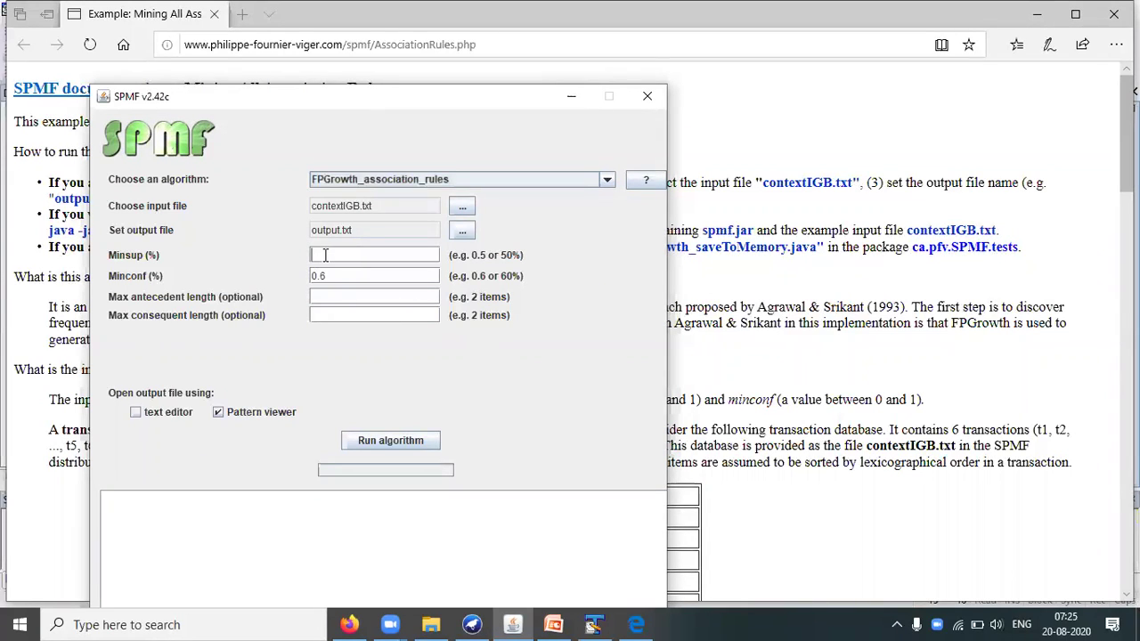
{"action": "type", "text": "0.5"}
{"action": "left_click", "coordinate": [397, 450]}
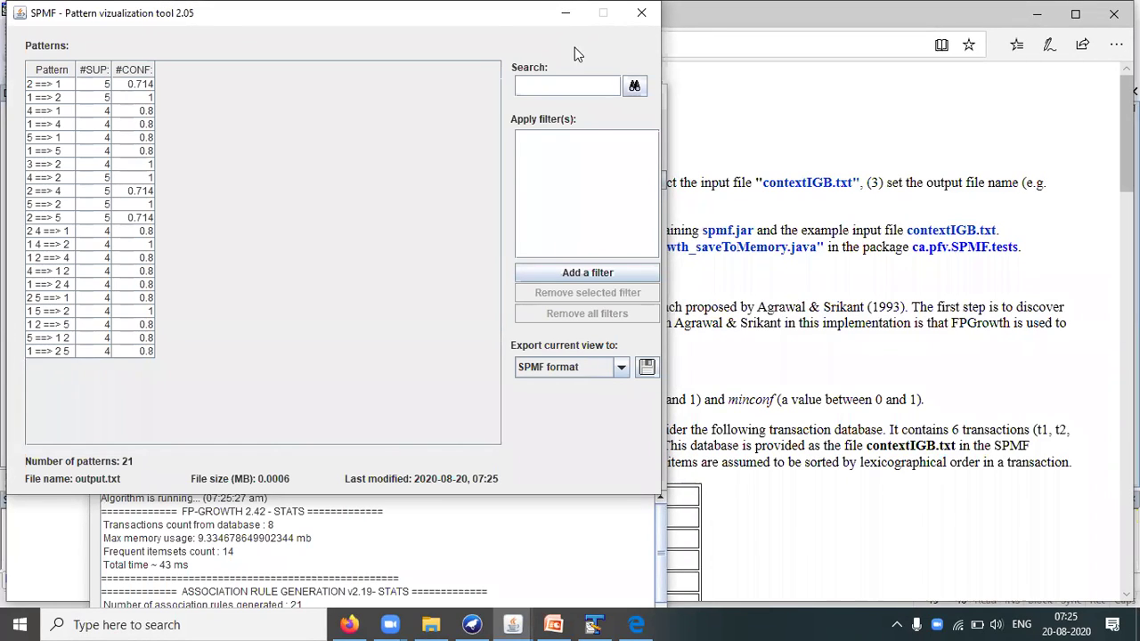
Switch to TextPad and browse to SPMF's TestData folder for a file to open
{"action": "left_click", "coordinate": [595, 624]}
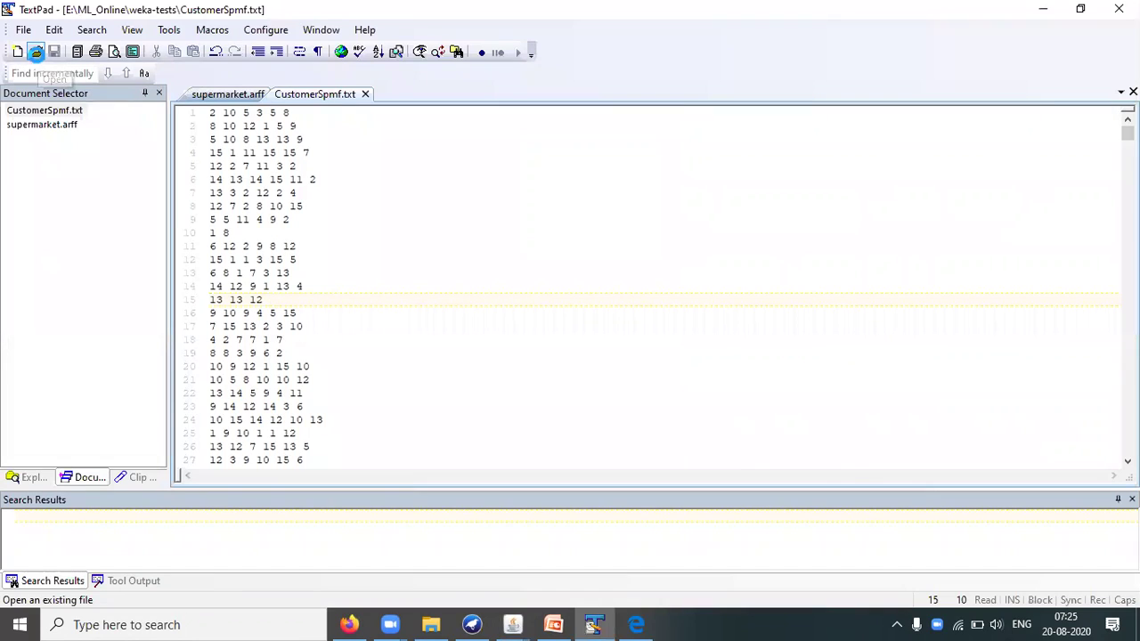
{"action": "left_click", "coordinate": [36, 53]}
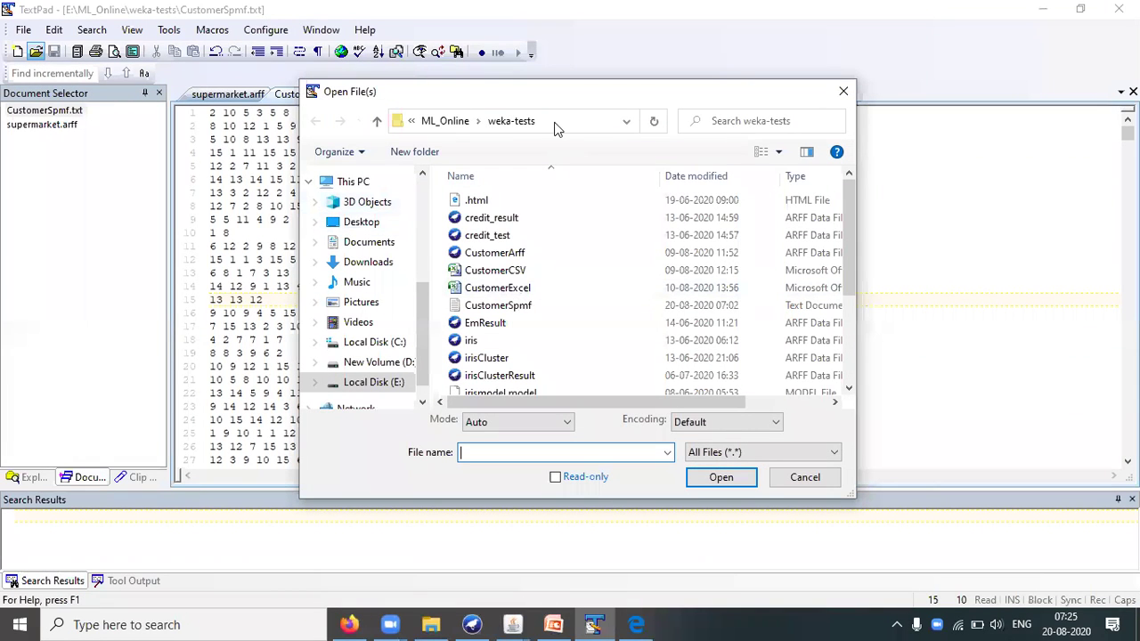
{"action": "left_click", "coordinate": [465, 122]}
{"action": "double_click", "coordinate": [481, 218]}
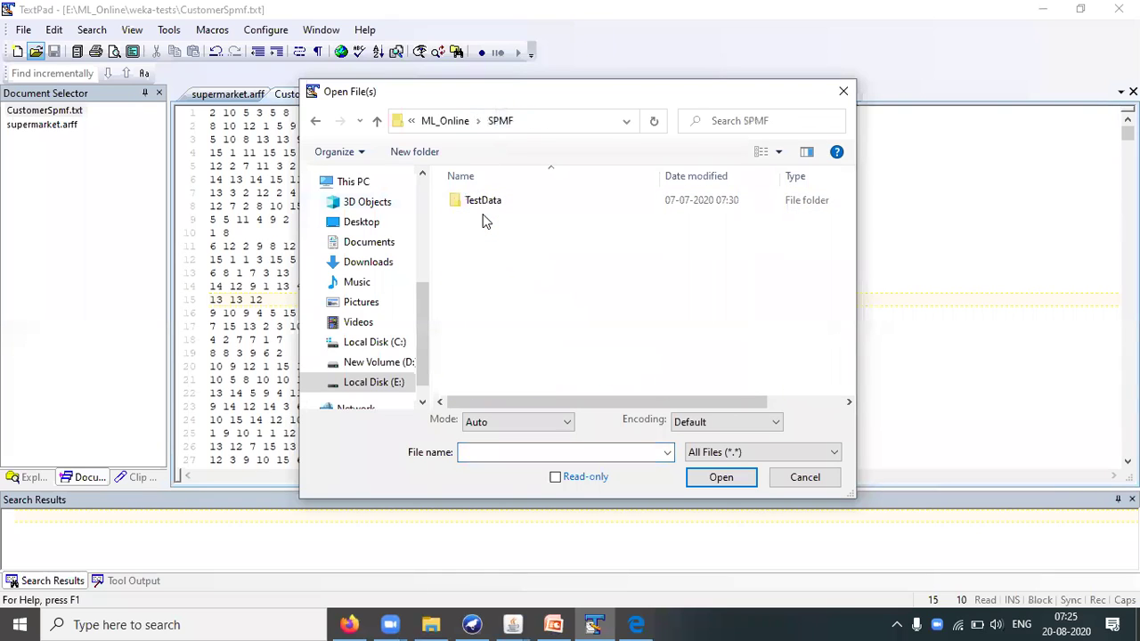
{"action": "double_click", "coordinate": [481, 201]}
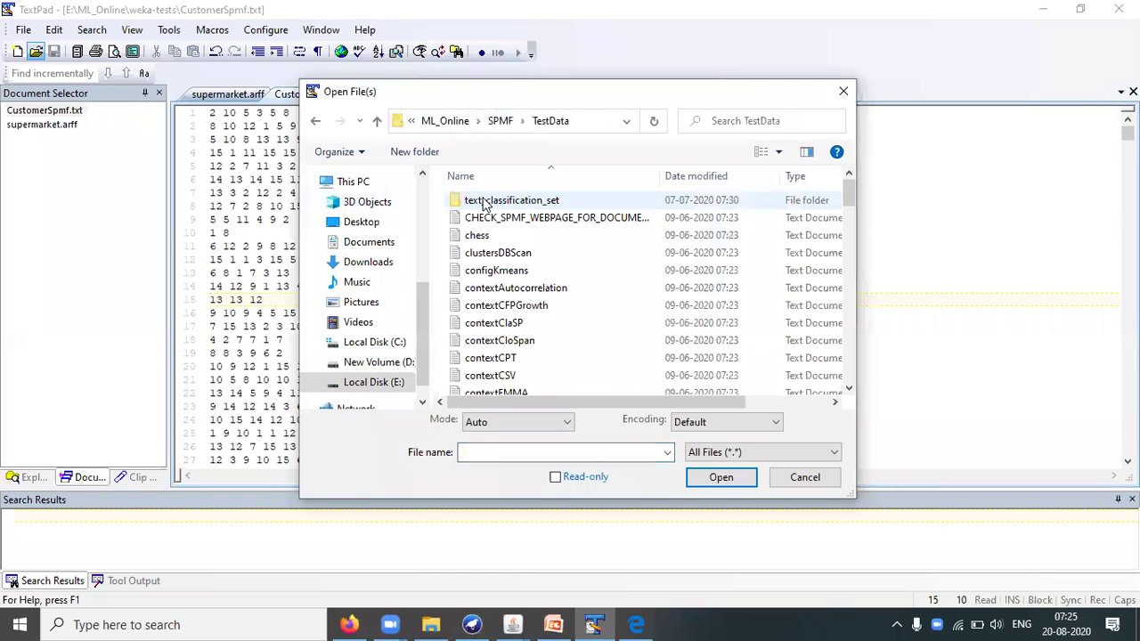
Open contextIGB.txt from the TestData folder and turn on line numbers for it
{"action": "left_click", "coordinate": [499, 307]}
{"action": "key", "text": "Down"}
{"action": "key", "text": "Down"}
{"action": "key", "text": "Down"}
{"action": "key", "text": "Down"}
{"action": "key", "text": "Down"}
{"action": "key", "text": "Down"}
{"action": "key", "text": "Down"}
{"action": "key", "text": "Down"}
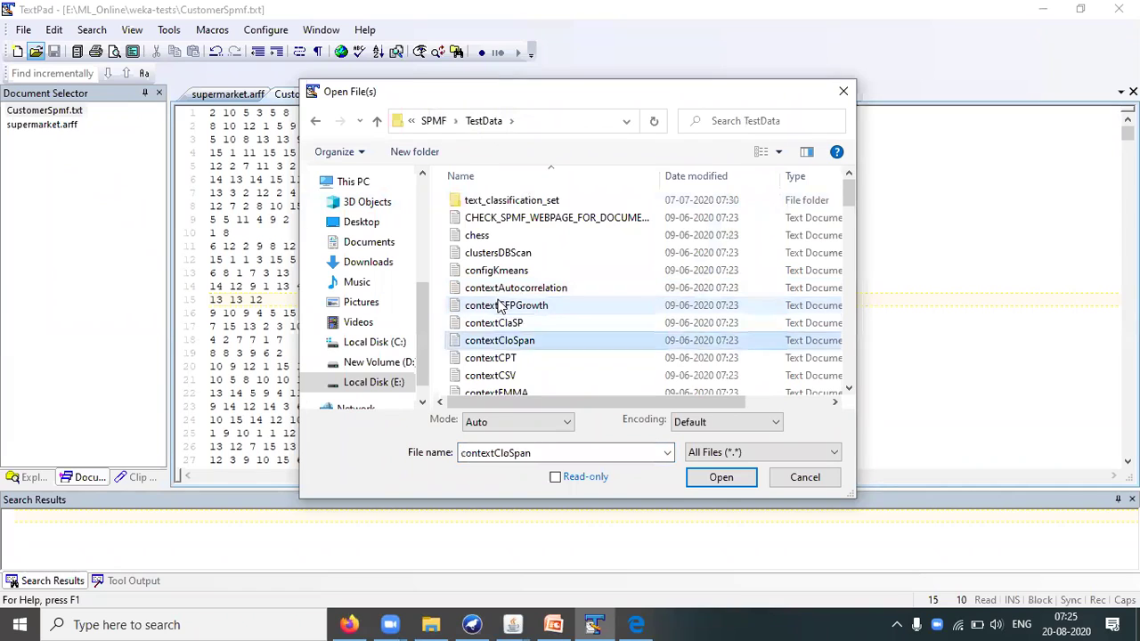
{"action": "key", "text": "Down"}
{"action": "key", "text": "Down"}
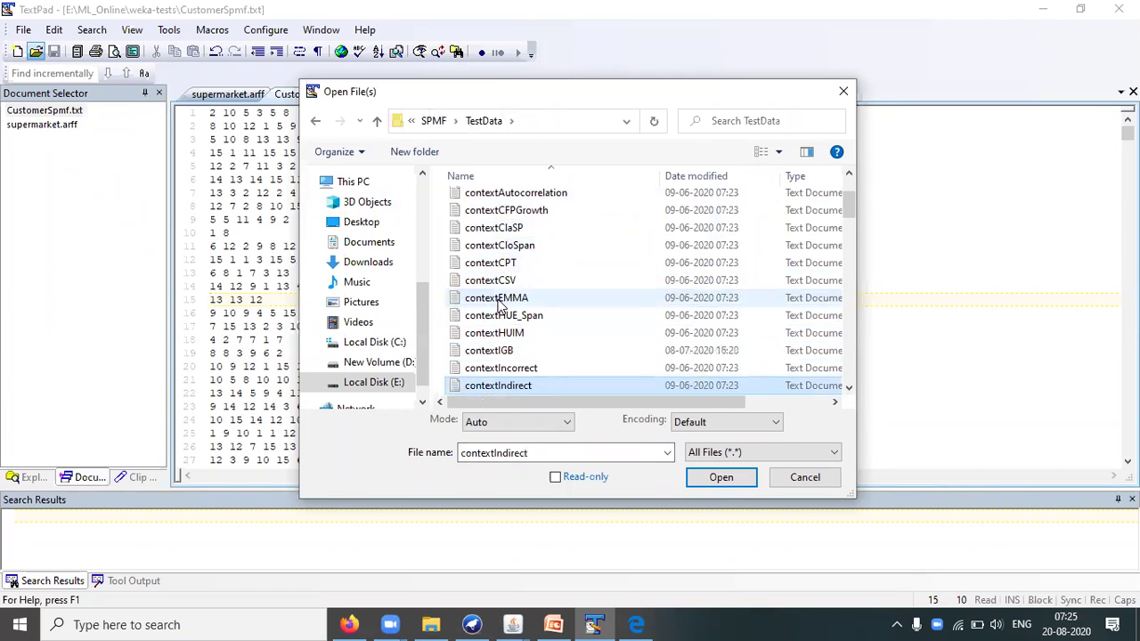
{"action": "double_click", "coordinate": [494, 352]}
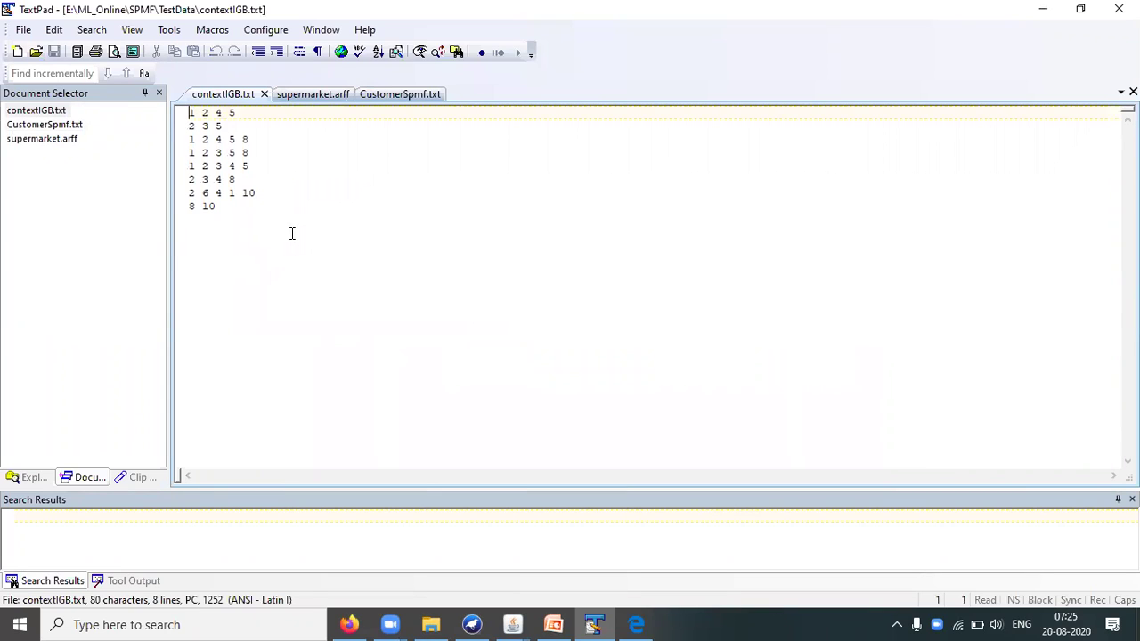
{"action": "key", "text": "ctrl+q"}
{"action": "key", "text": "l"}
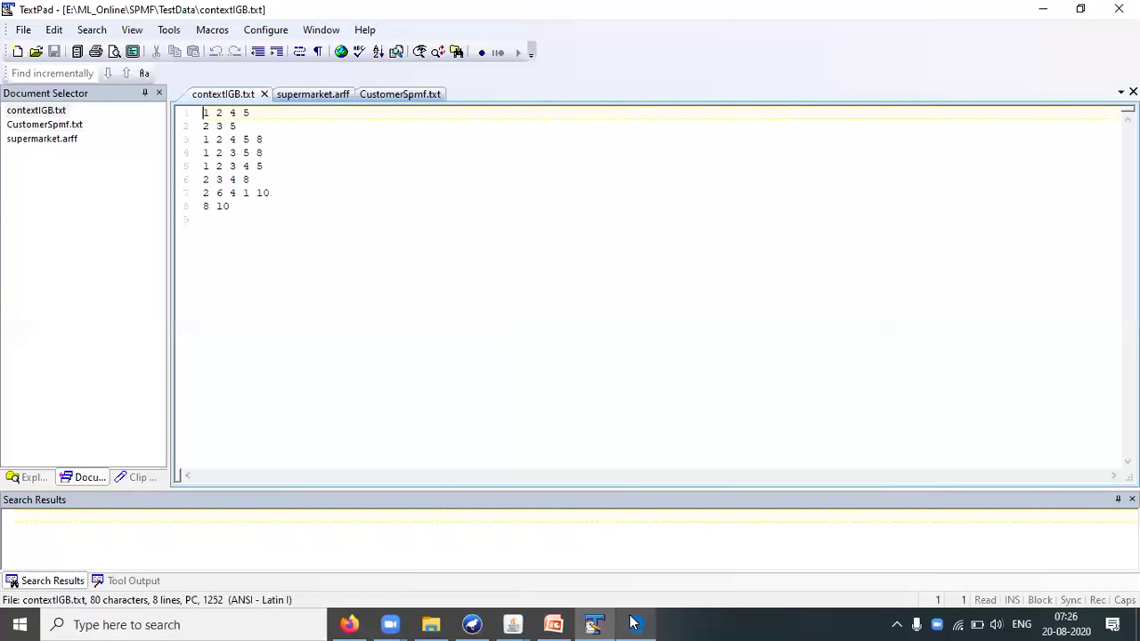
Bring the SPMF pattern viewer to the front and minimize TextPad and the other windows behind it
{"action": "mouse_move", "coordinate": [521, 624]}
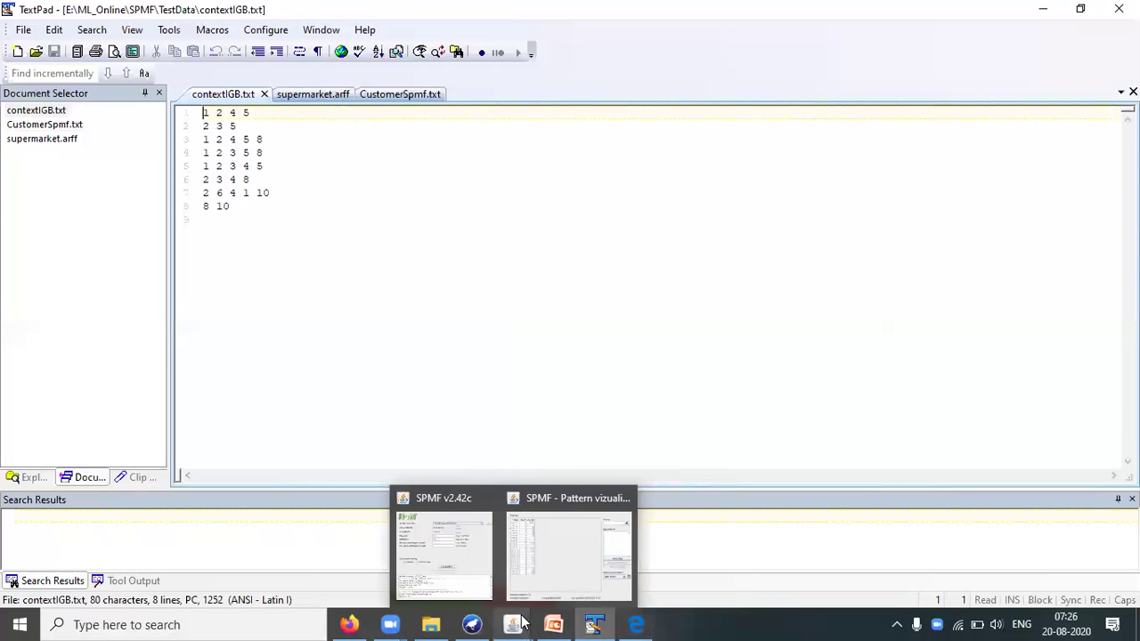
{"action": "left_click", "coordinate": [572, 576]}
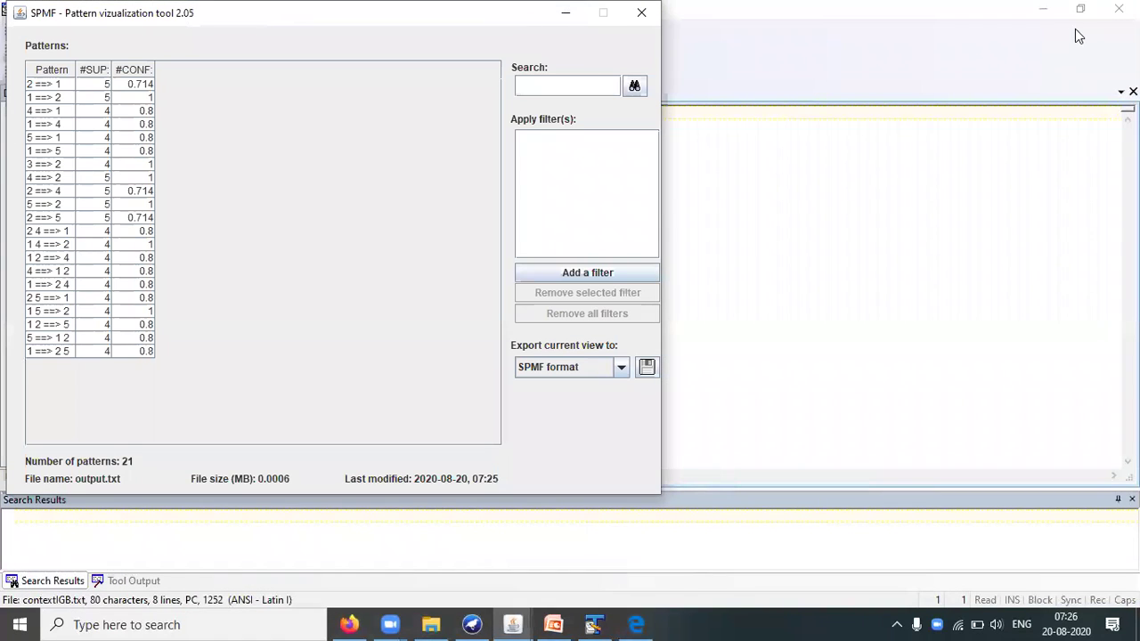
{"action": "left_click", "coordinate": [1046, 15]}
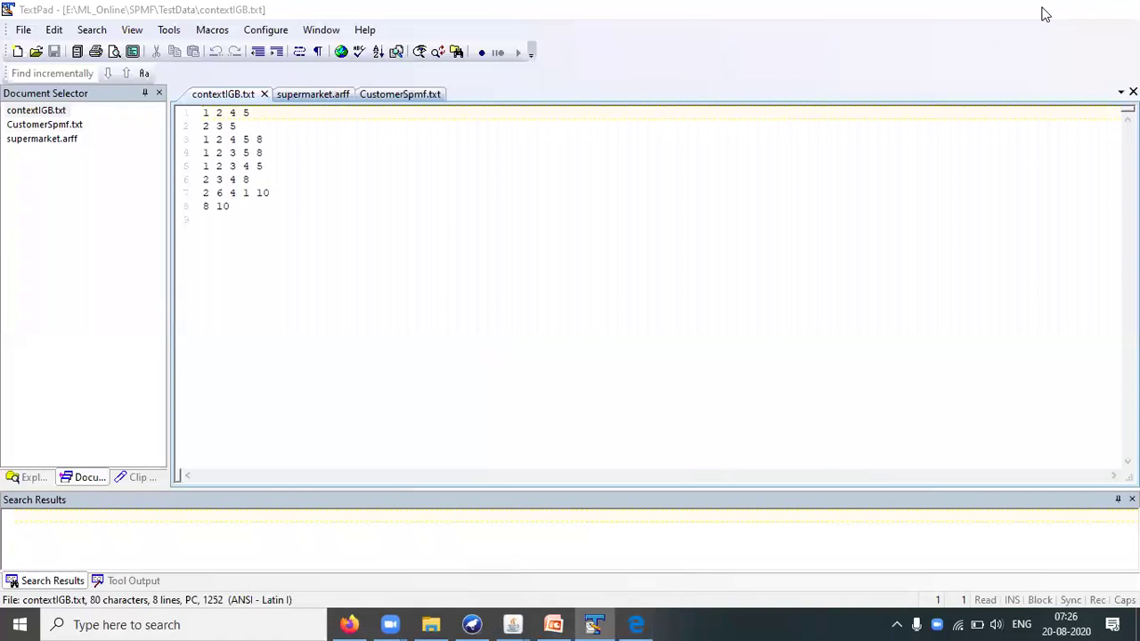
{"action": "left_click", "coordinate": [1039, 17]}
{"action": "left_click", "coordinate": [1033, 18]}
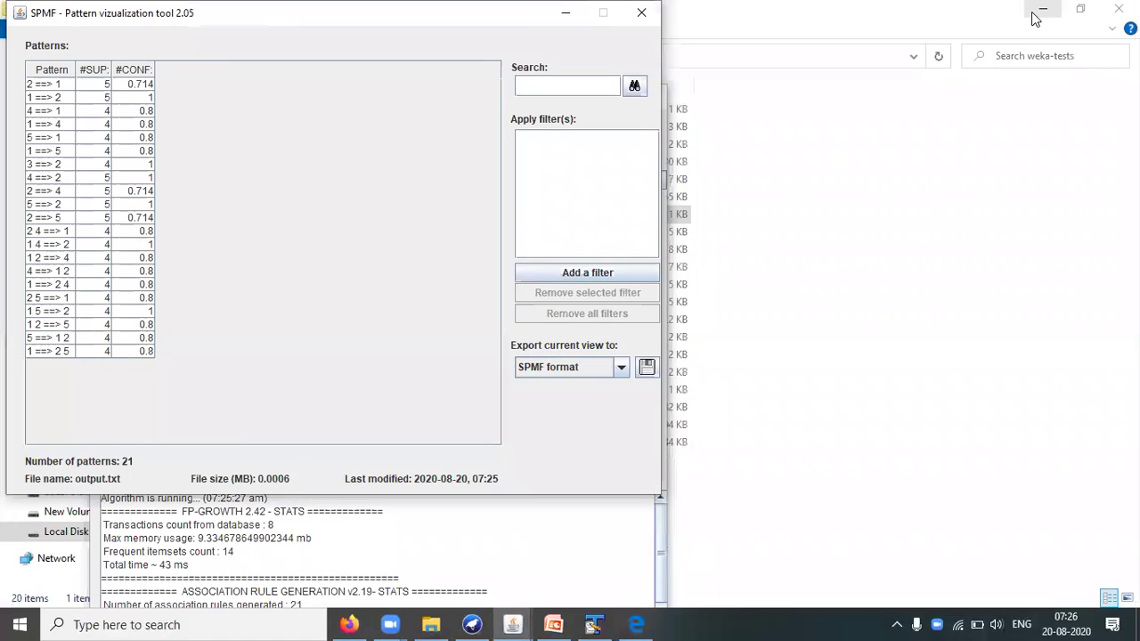
{"action": "left_click", "coordinate": [1036, 14]}
{"action": "left_click", "coordinate": [1040, 14]}
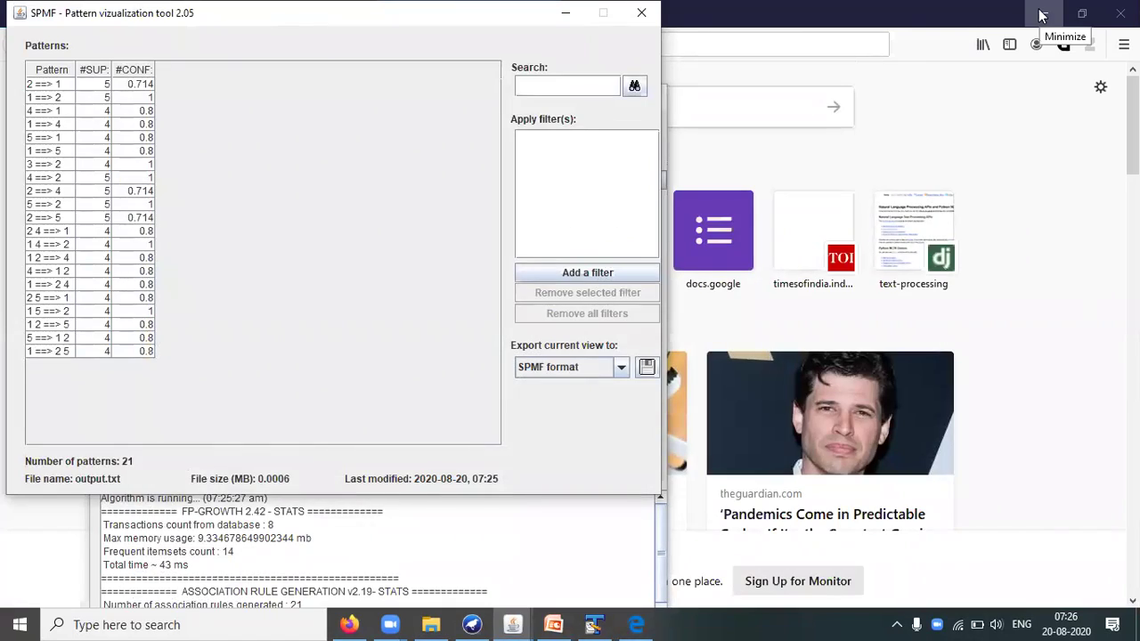
Minimize the browser and arrange the pattern viewer and TextPad's contextIGB.txt window so the rules and transactions show side by side
{"action": "left_click", "coordinate": [1039, 15]}
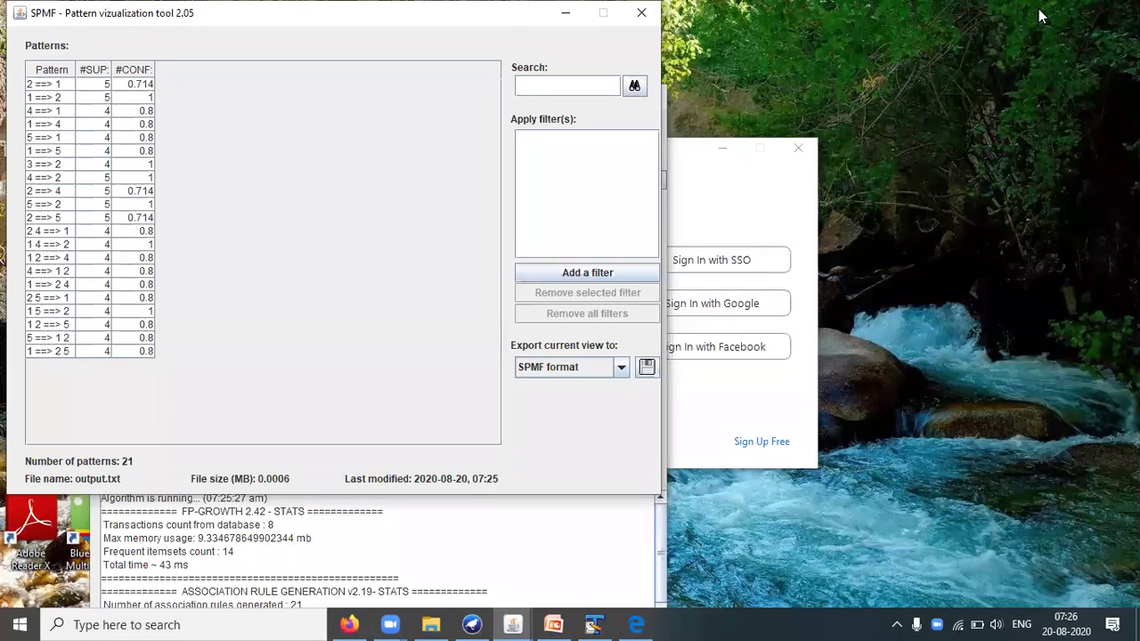
{"action": "left_click_drag", "start_coordinate": [506, 14], "coordinate": [720, 14]}
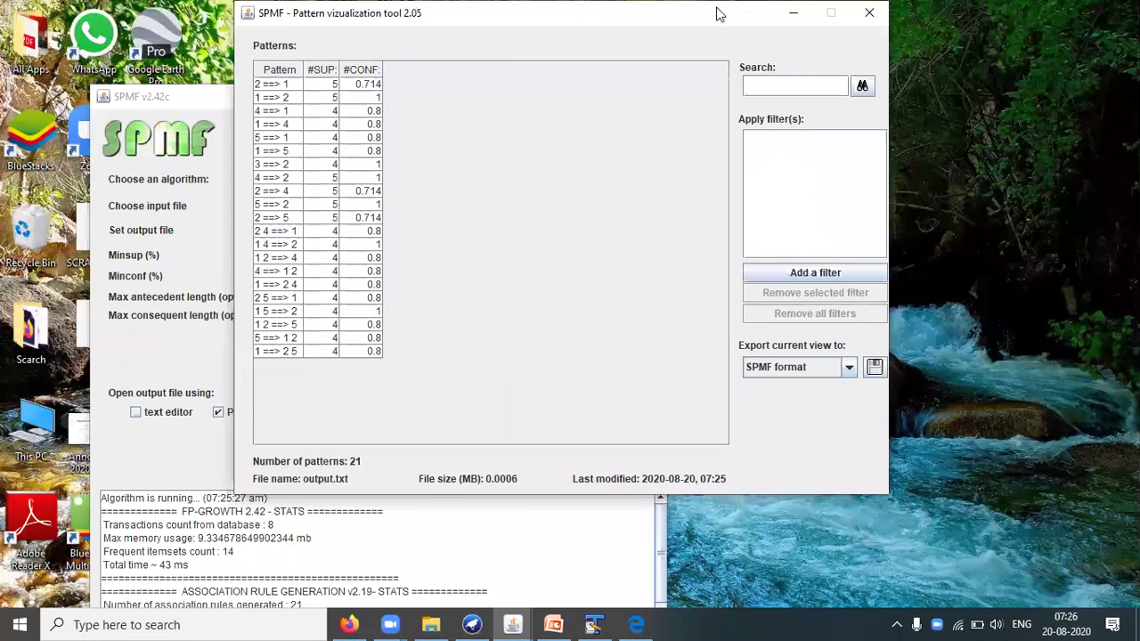
{"action": "left_click", "coordinate": [592, 624]}
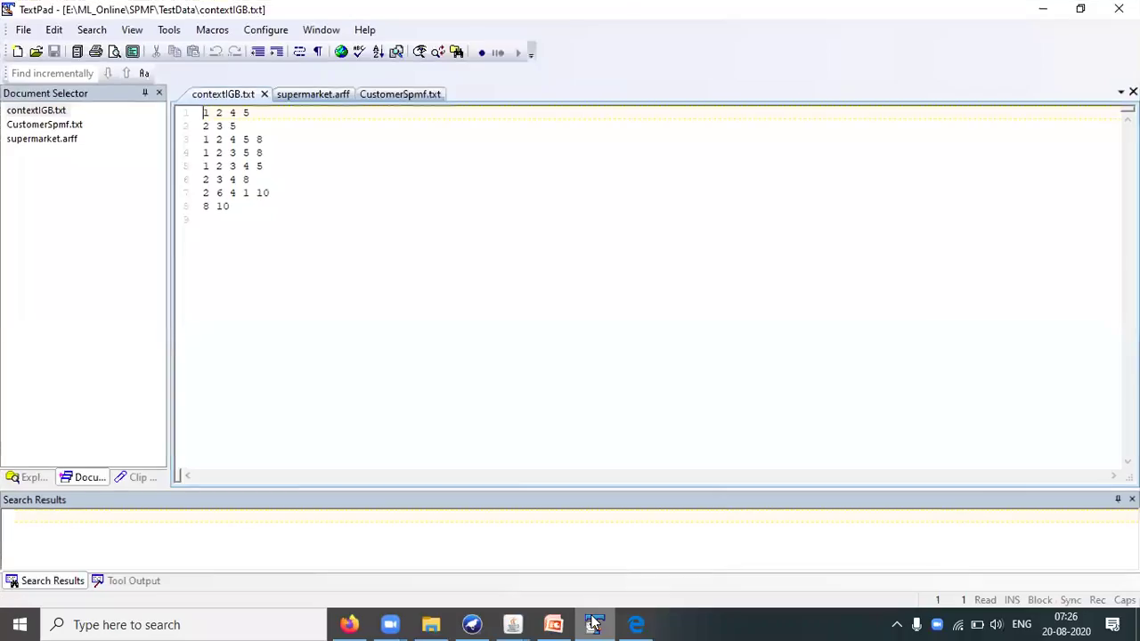
{"action": "left_click", "coordinate": [1081, 9]}
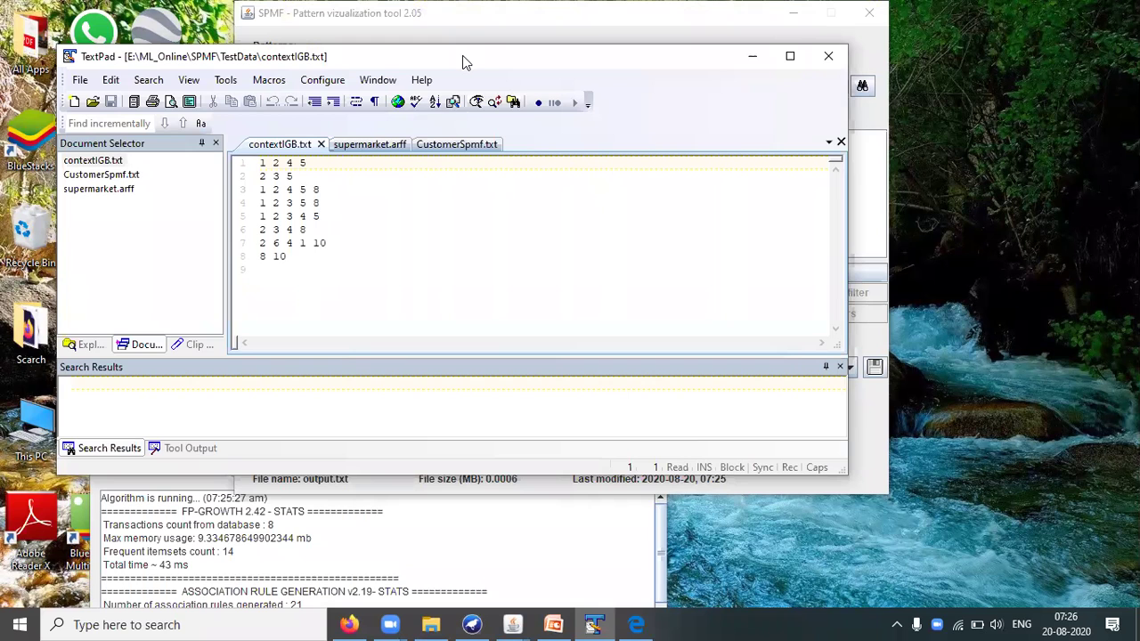
{"action": "left_click_drag", "start_coordinate": [462, 56], "coordinate": [626, 267]}
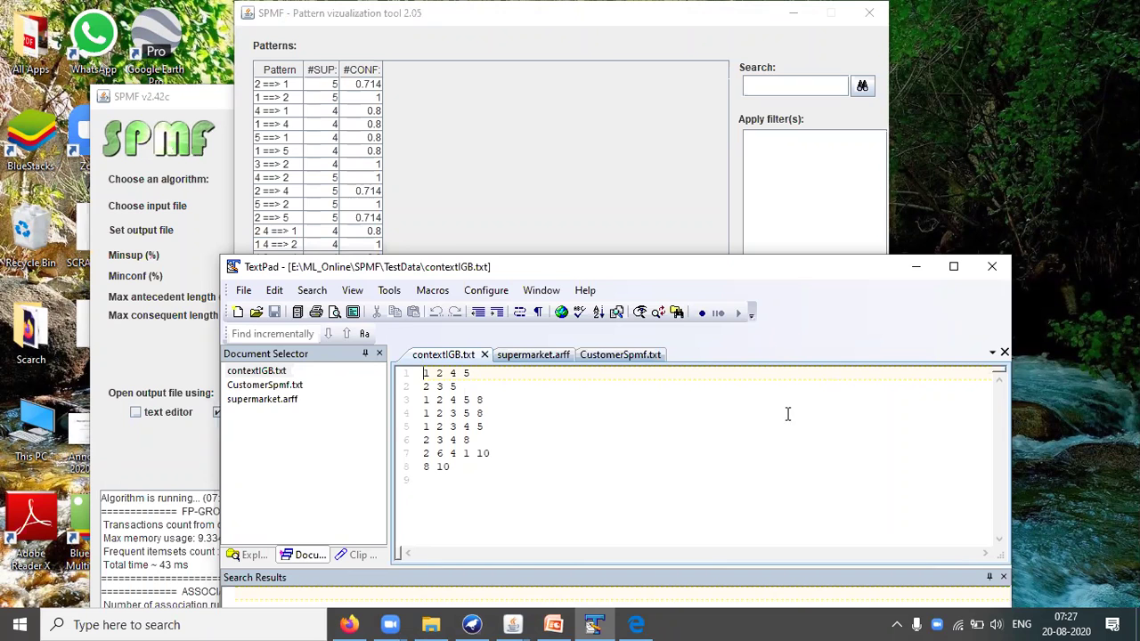
{"action": "left_click", "coordinate": [415, 470]}
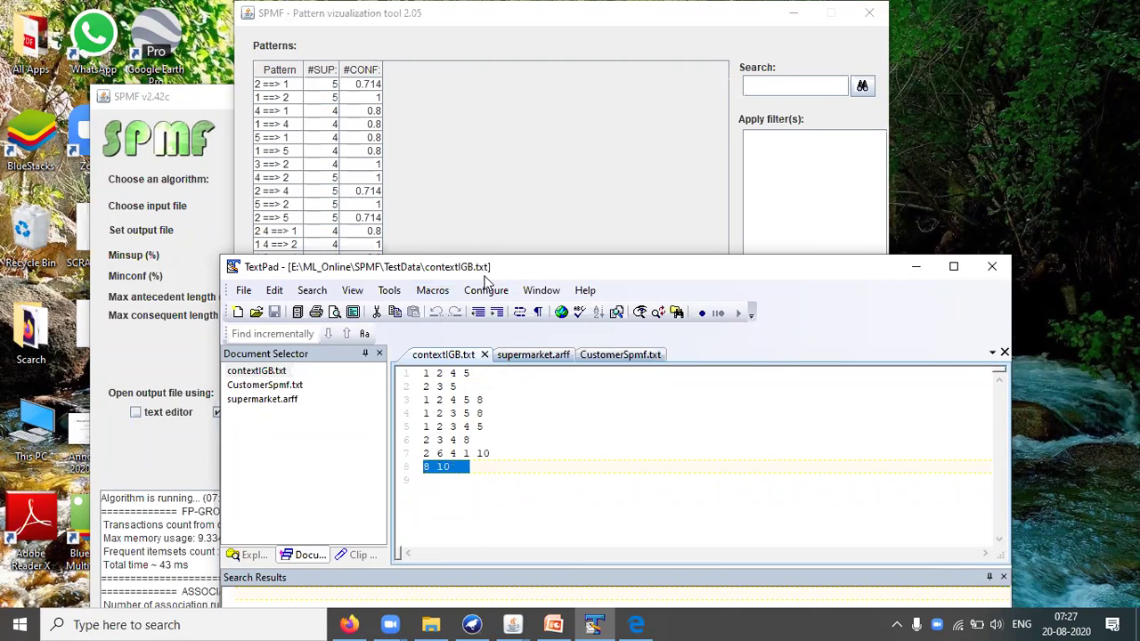
{"action": "left_click_drag", "start_coordinate": [486, 267], "coordinate": [688, 179]}
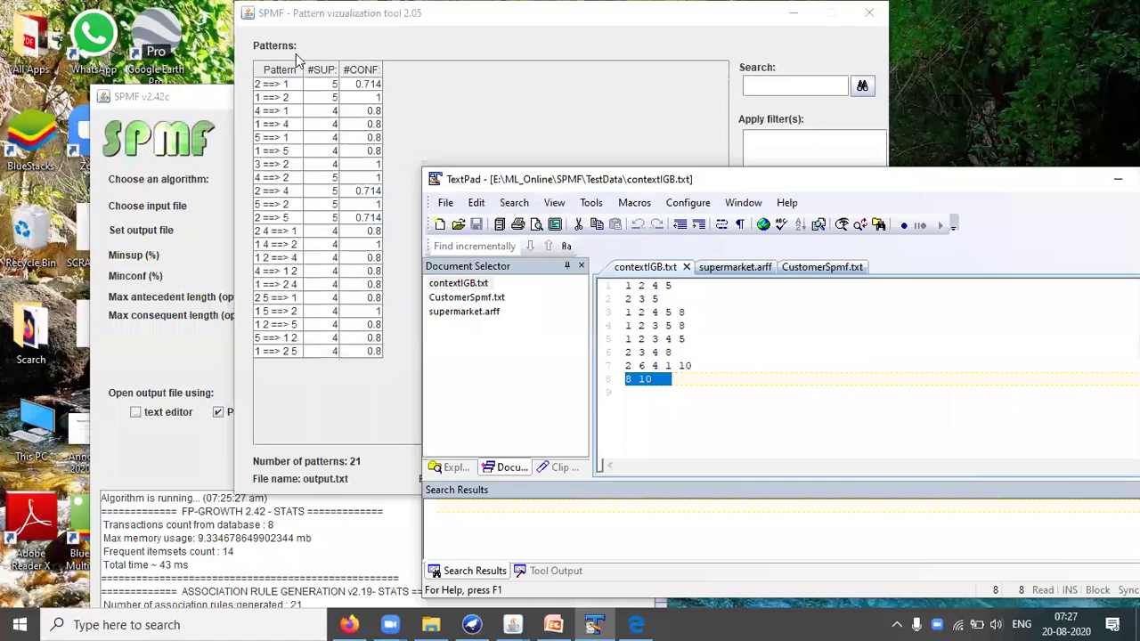
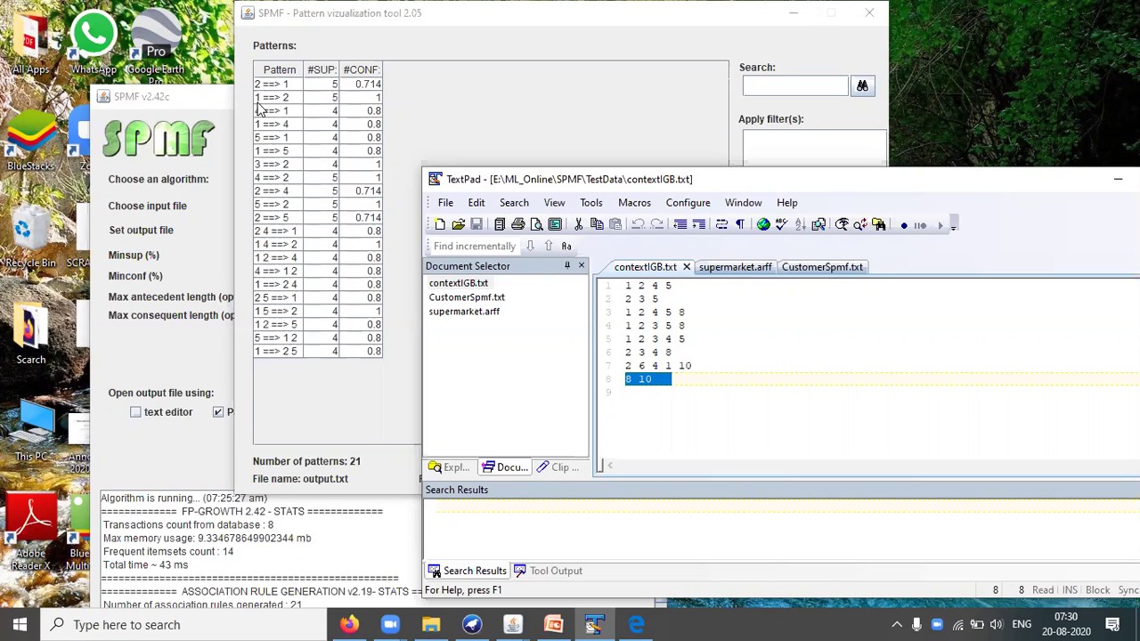
Compare the support and confidence of the mined rules with the transactions in contextIGB.txt
{"action": "left_click", "coordinate": [365, 90]}
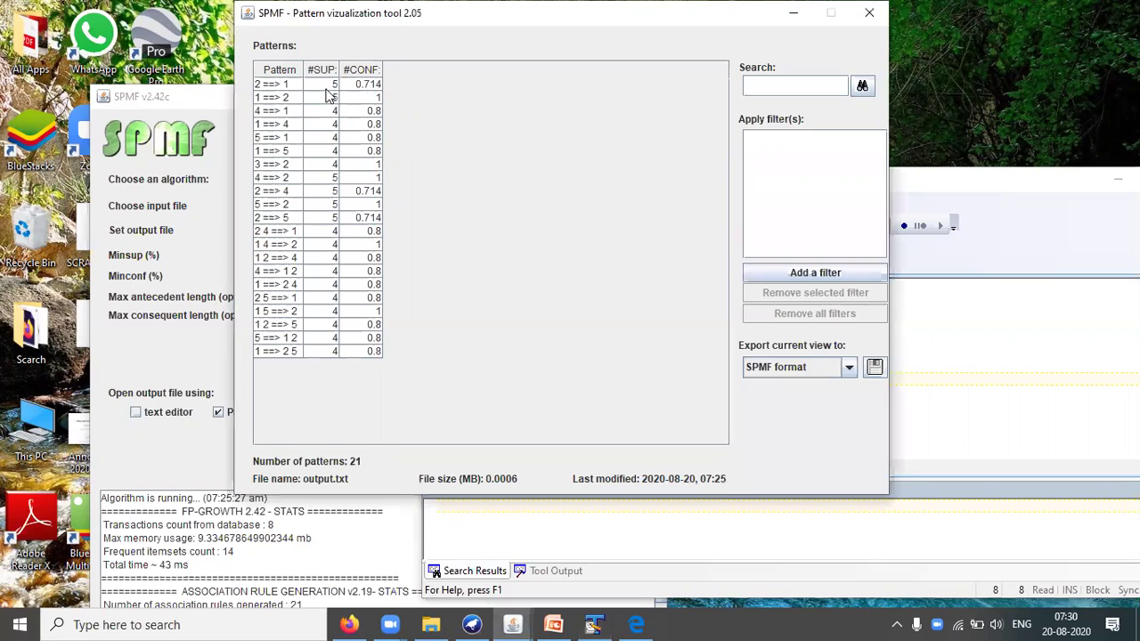
{"action": "left_click", "coordinate": [1012, 403]}
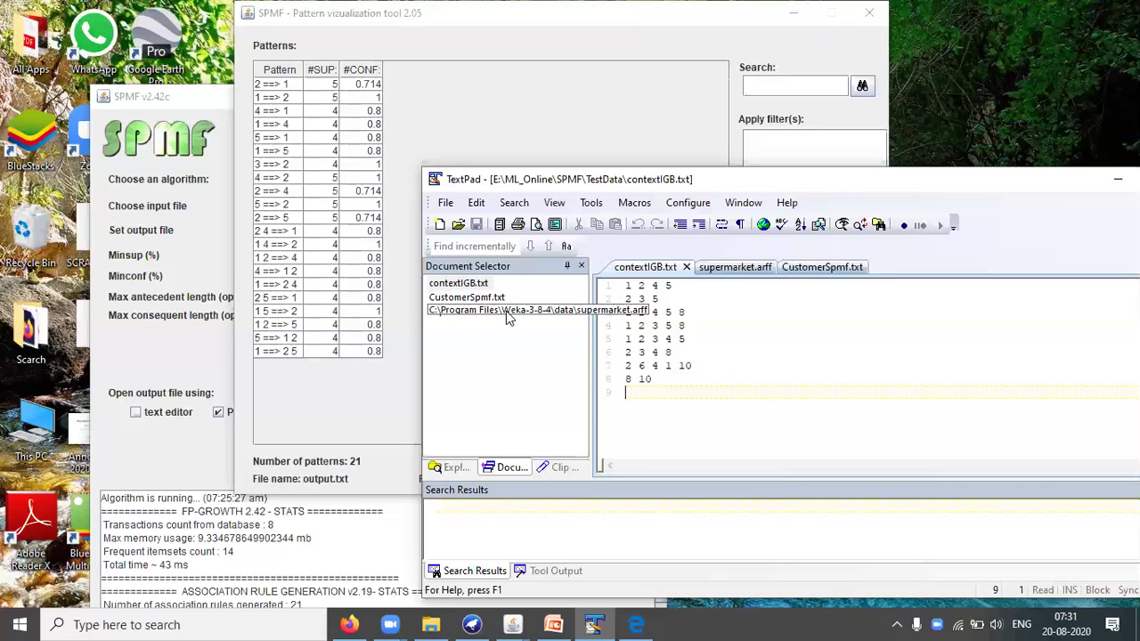
{"action": "left_click", "coordinate": [195, 501]}
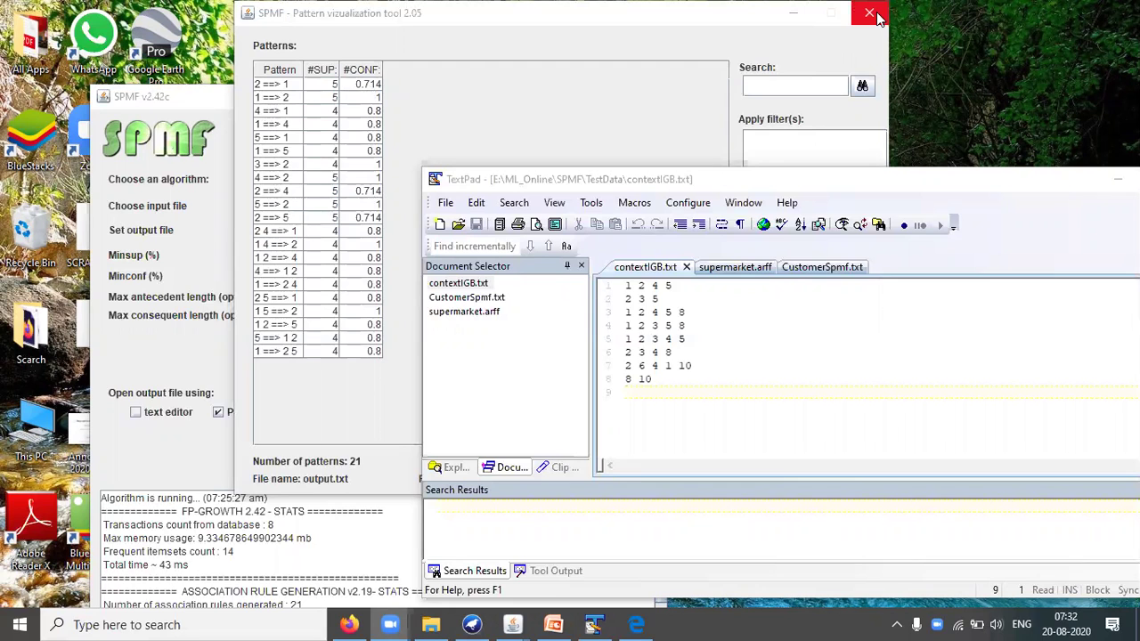
Close the pattern viewer, set the minimum confidence to 0.8 and rerun FPGrowth on contextIGB.txt
{"action": "left_click", "coordinate": [633, 71]}
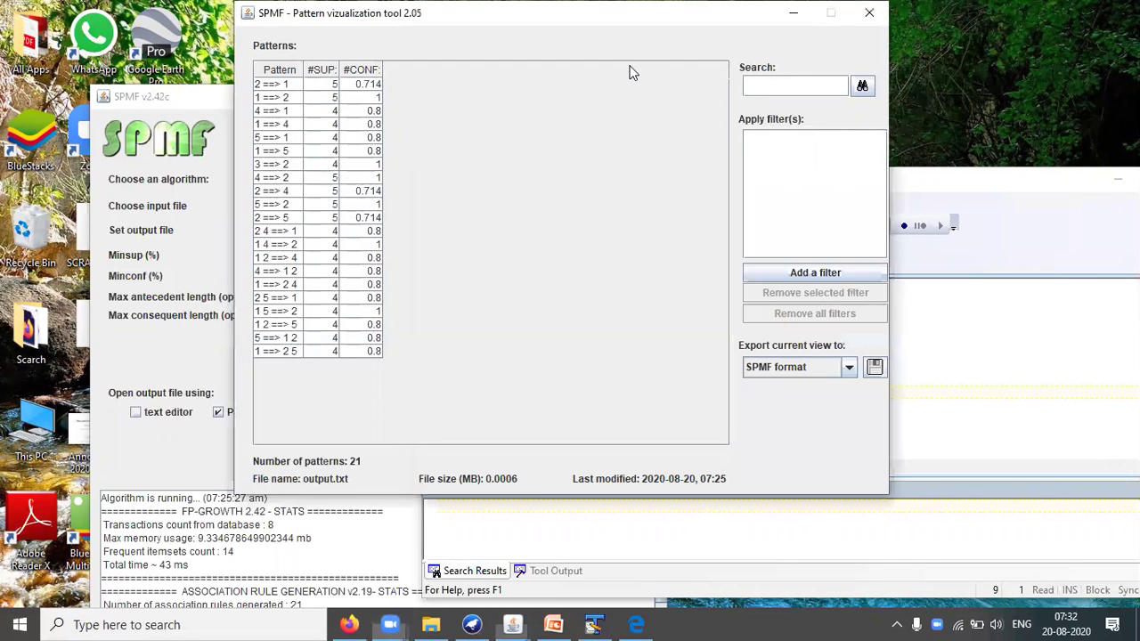
{"action": "left_click", "coordinate": [870, 13]}
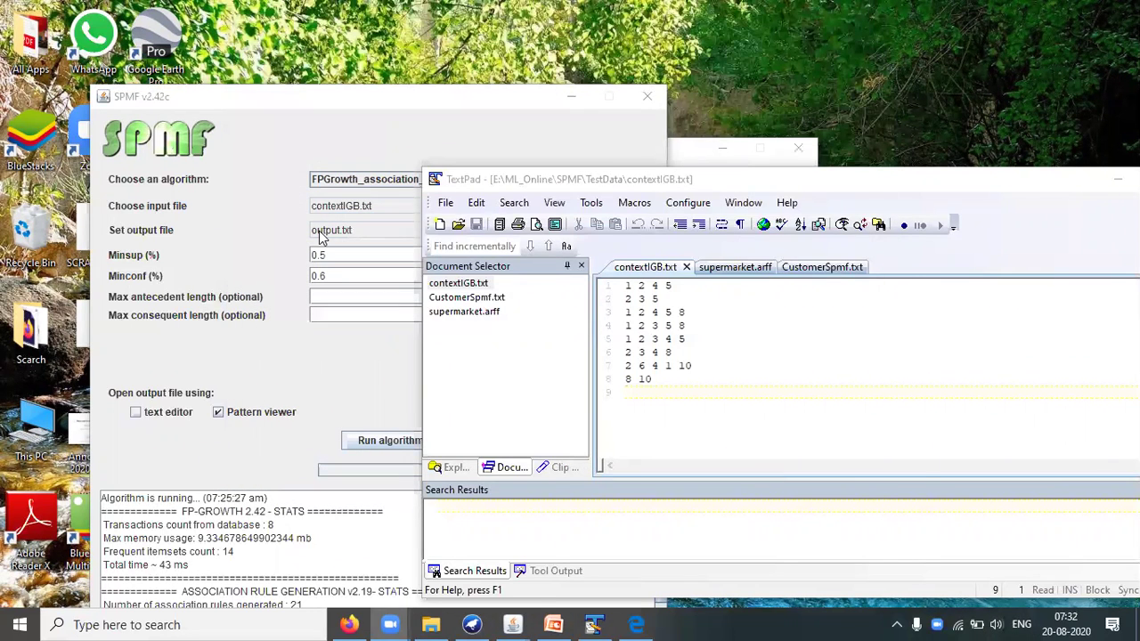
{"action": "left_click", "coordinate": [328, 272]}
{"action": "key", "text": "BackSpace"}
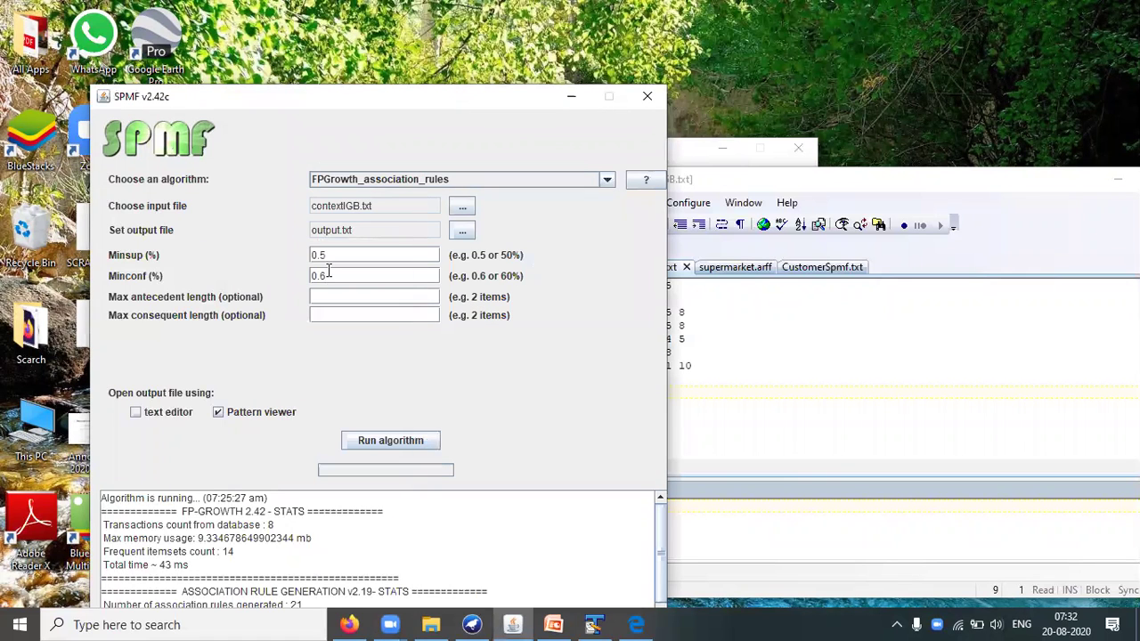
{"action": "type", "text": "8"}
{"action": "left_click", "coordinate": [382, 443]}
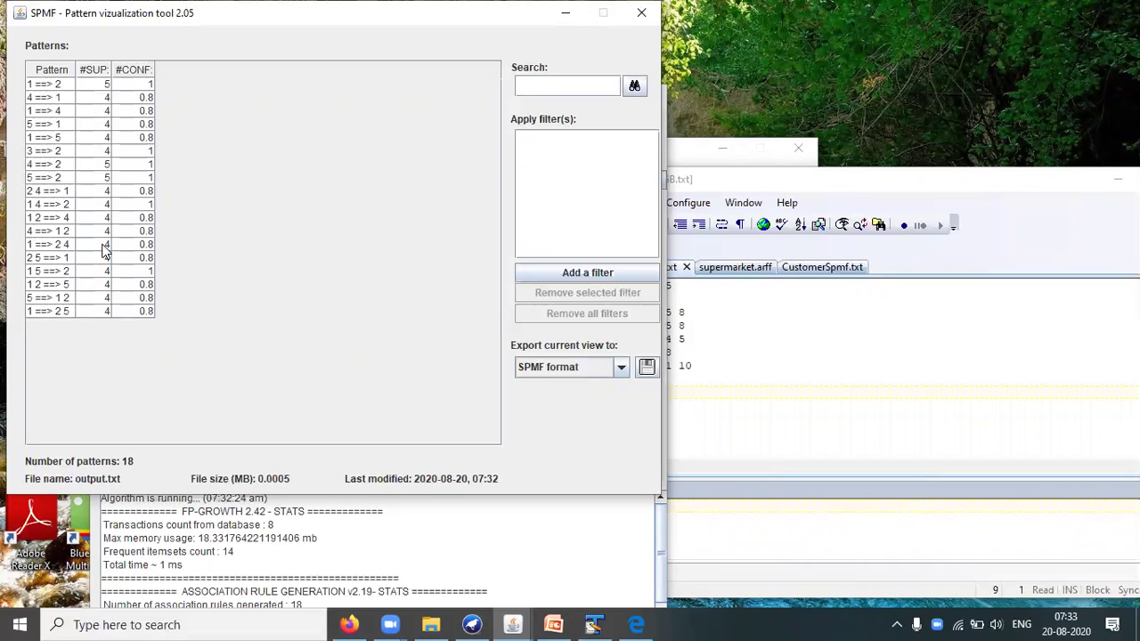
Check the newly mined rules against the contextIGB.txt transactions and close TextPad
{"action": "left_click", "coordinate": [839, 354]}
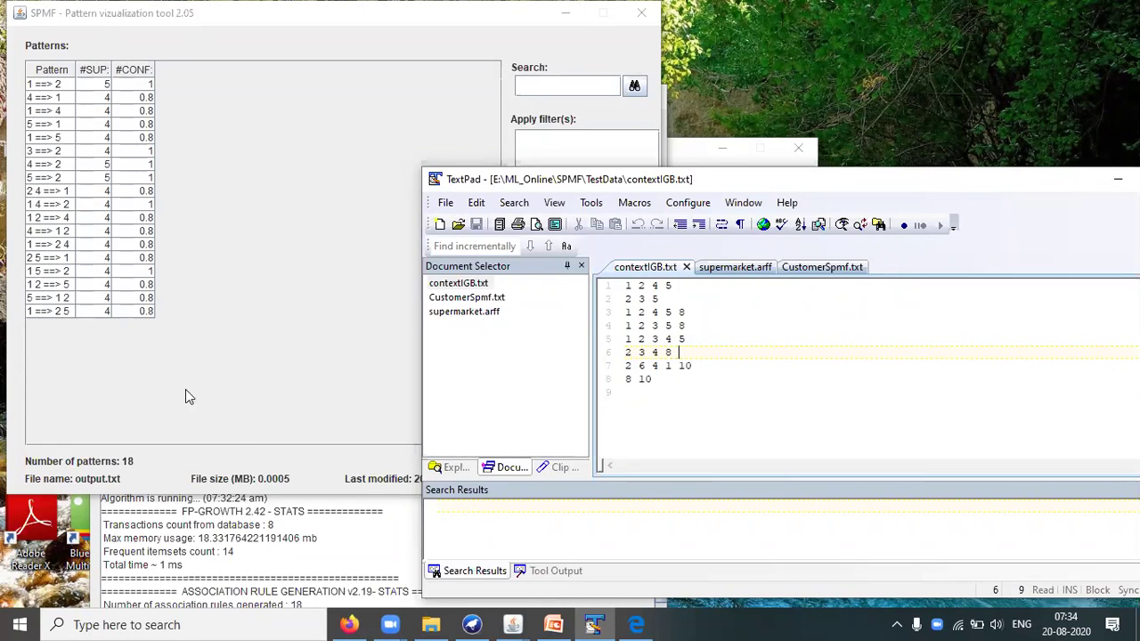
{"action": "left_click", "coordinate": [328, 380]}
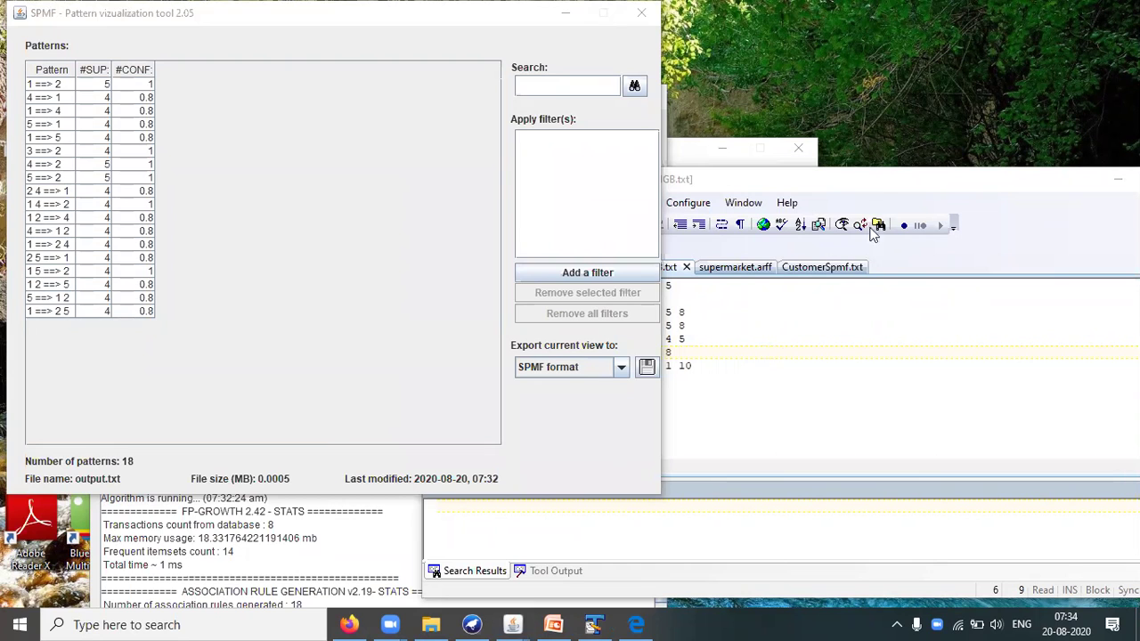
{"action": "left_click", "coordinate": [888, 187]}
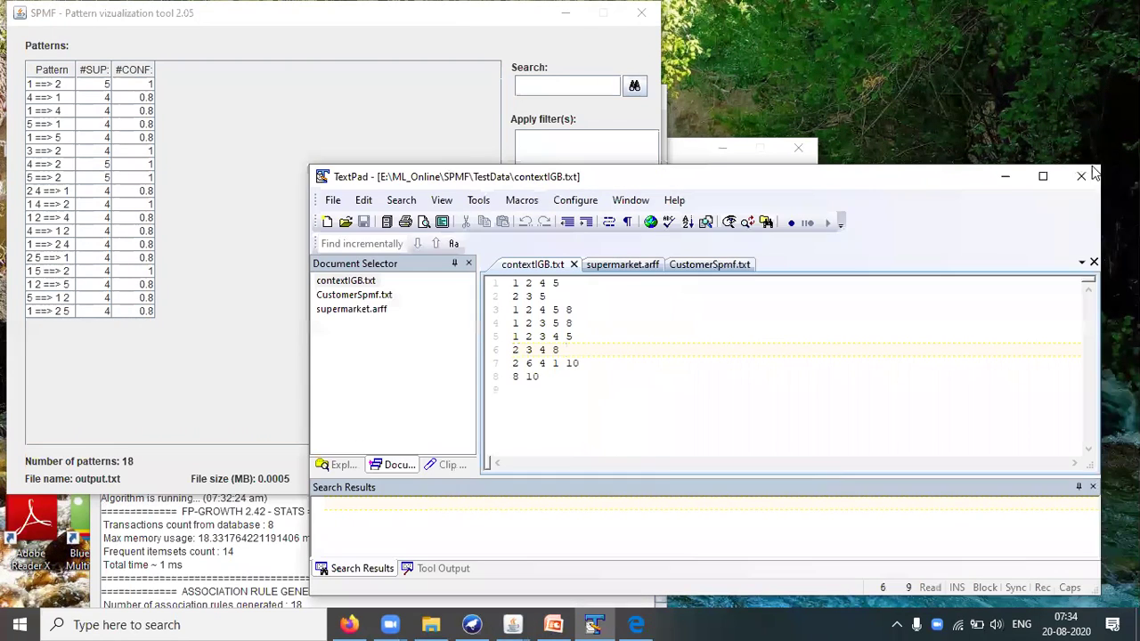
{"action": "left_click", "coordinate": [1096, 177]}
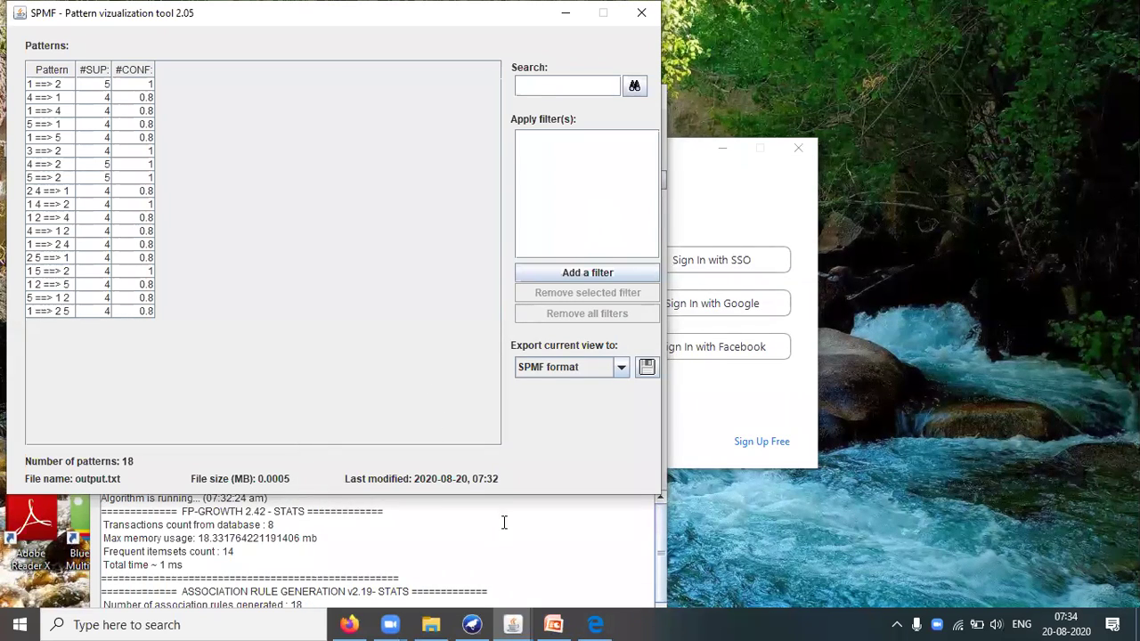
Examine the run statistics in SPMF's main window, and switch to PowerPoint to present the Apriori-based Mining slide full screen
{"action": "left_click", "coordinate": [430, 524]}
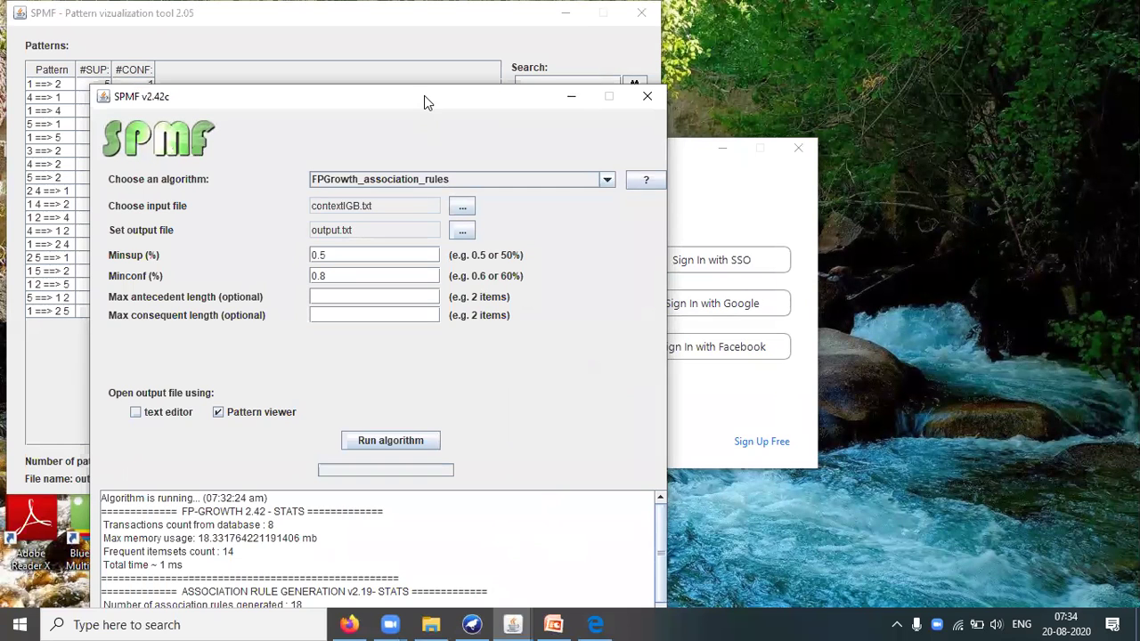
{"action": "left_click_drag", "start_coordinate": [424, 90], "coordinate": [425, 34]}
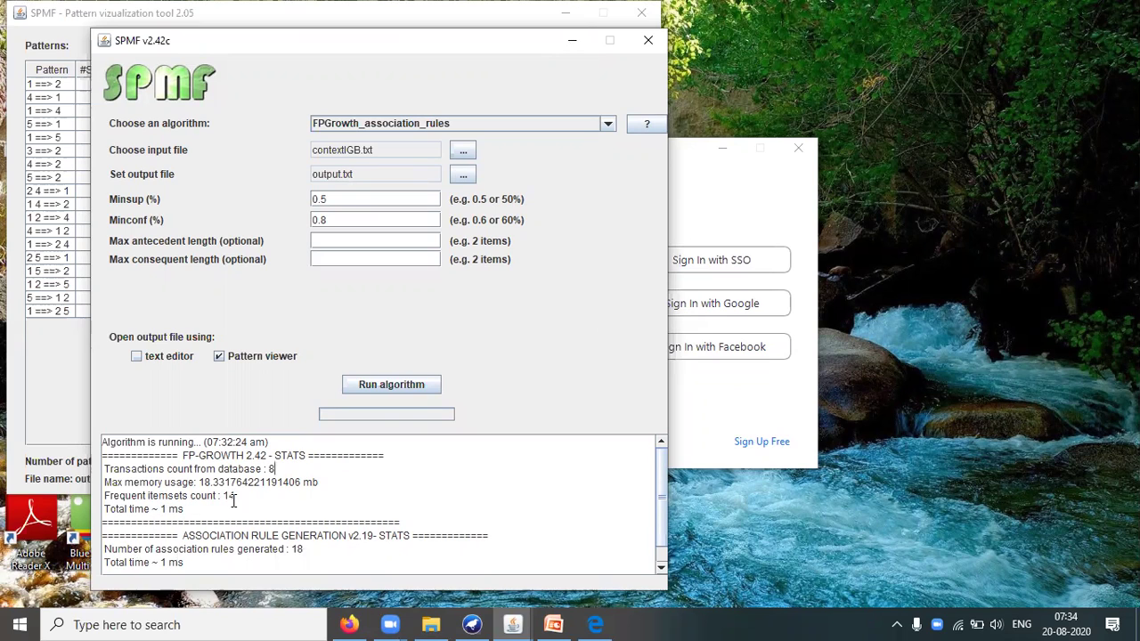
{"action": "left_click", "coordinate": [554, 623]}
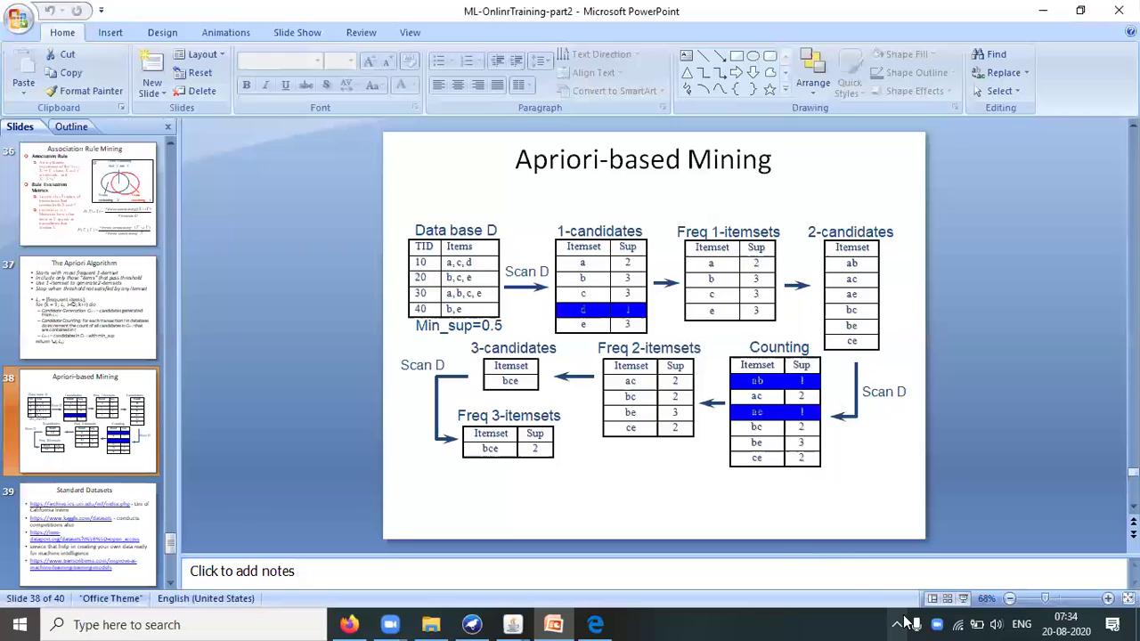
{"action": "left_click", "coordinate": [962, 599]}
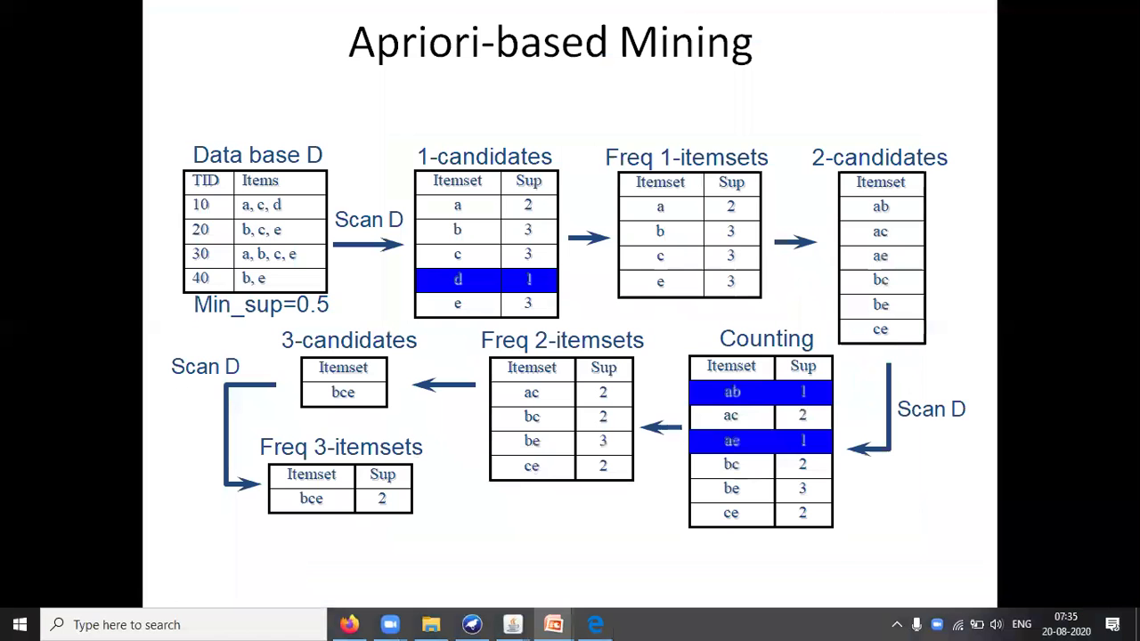
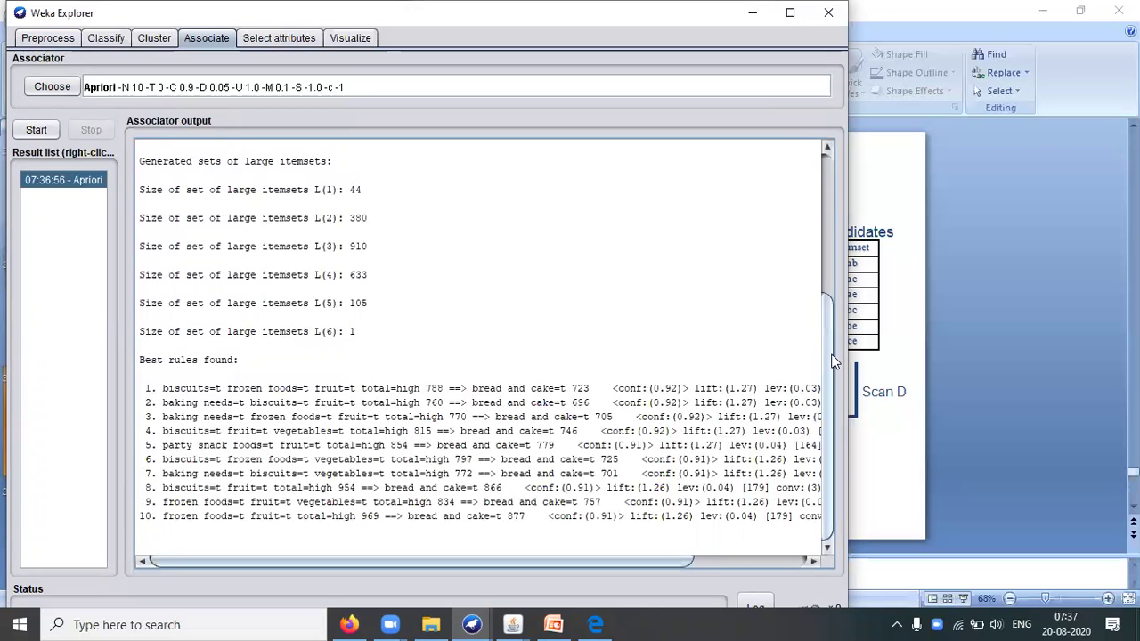
Review Weka's Apriori output for the supermarket data, from the scheme settings to the best rules found
{"action": "left_click_drag", "start_coordinate": [828, 355], "coordinate": [812, 225]}
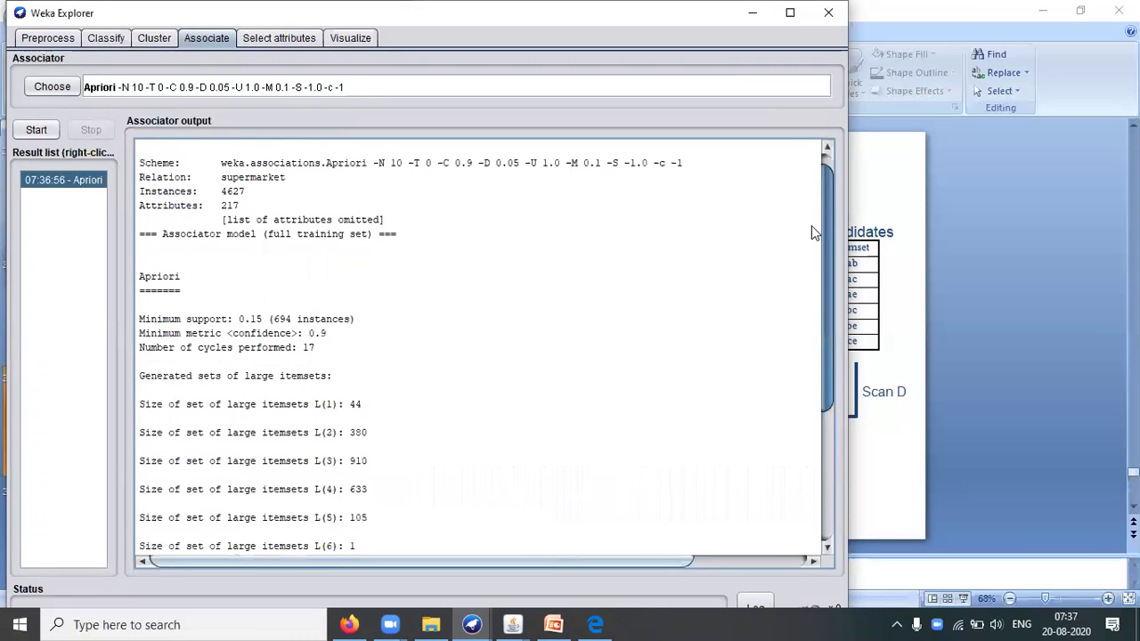
{"action": "scroll", "coordinate": [811, 339], "scroll_direction": "down", "scroll_amount": 5}
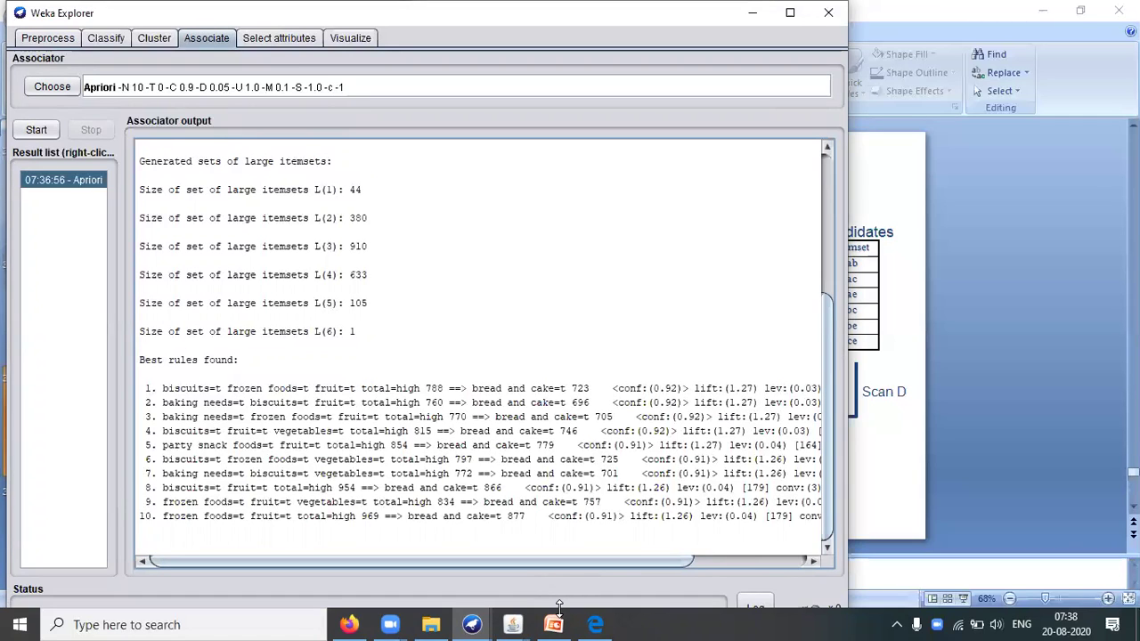
{"action": "mouse_move", "coordinate": [514, 623]}
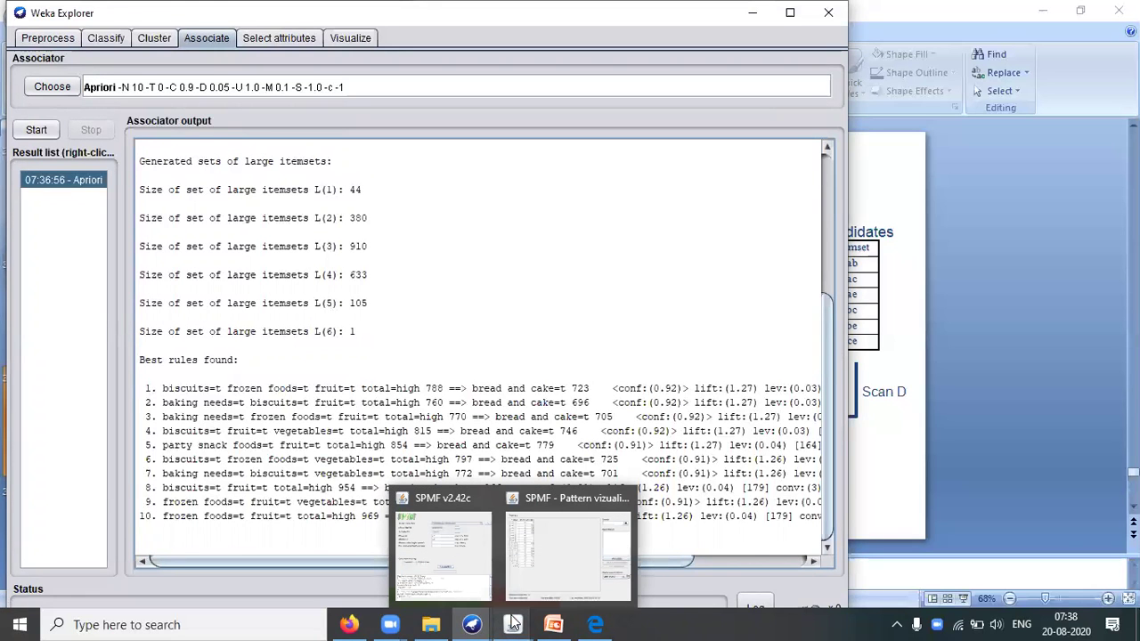
{"action": "mouse_move", "coordinate": [558, 562]}
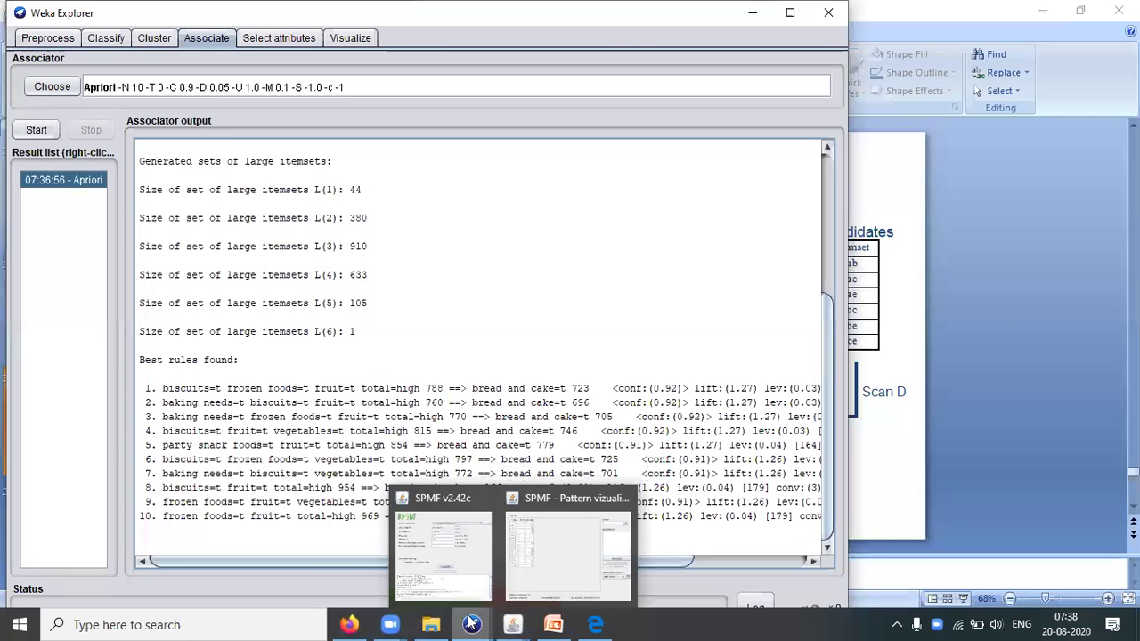
Switch to File Explorer and open the TestData folder inside ML_Online's SPMF folder
{"action": "mouse_move", "coordinate": [458, 622]}
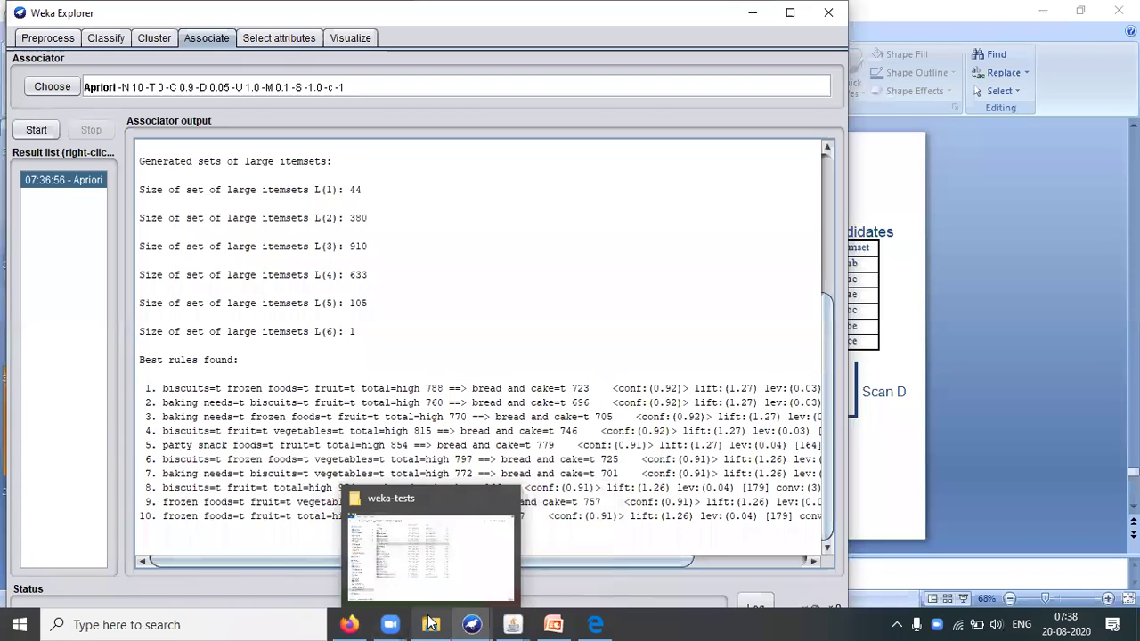
{"action": "left_click", "coordinate": [430, 624]}
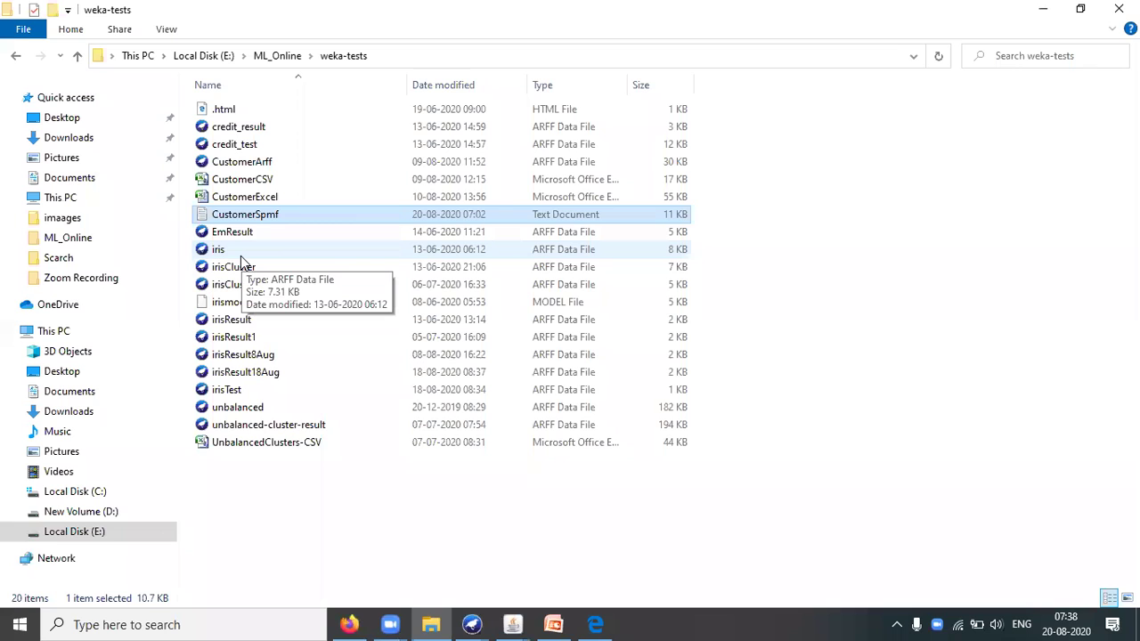
{"action": "left_click", "coordinate": [84, 247]}
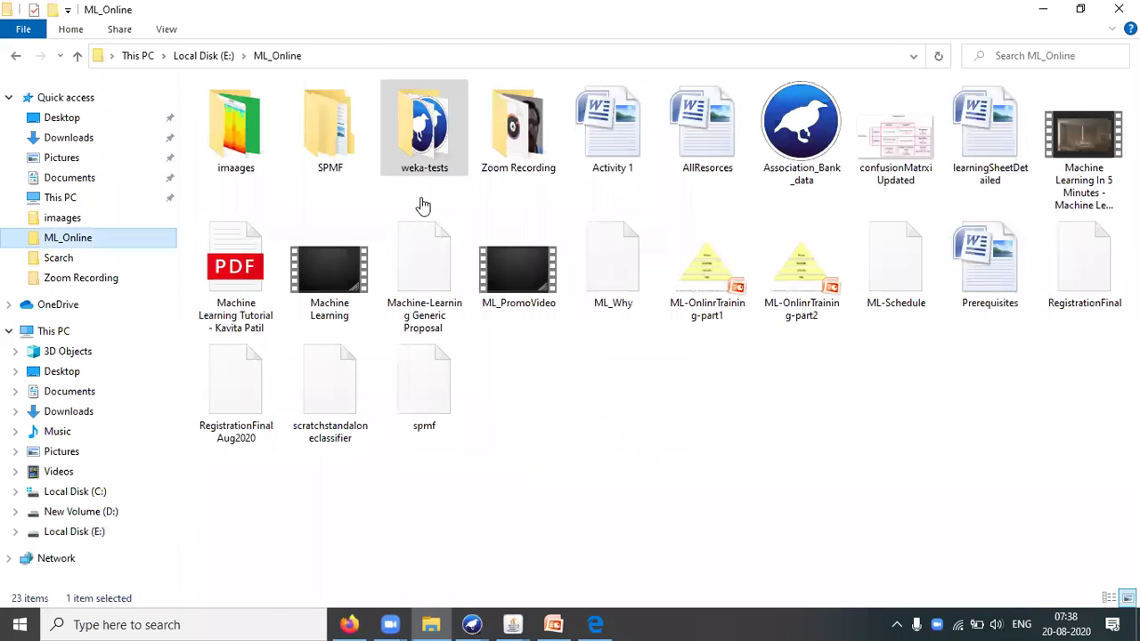
{"action": "left_click", "coordinate": [345, 152]}
{"action": "double_click", "coordinate": [346, 152]}
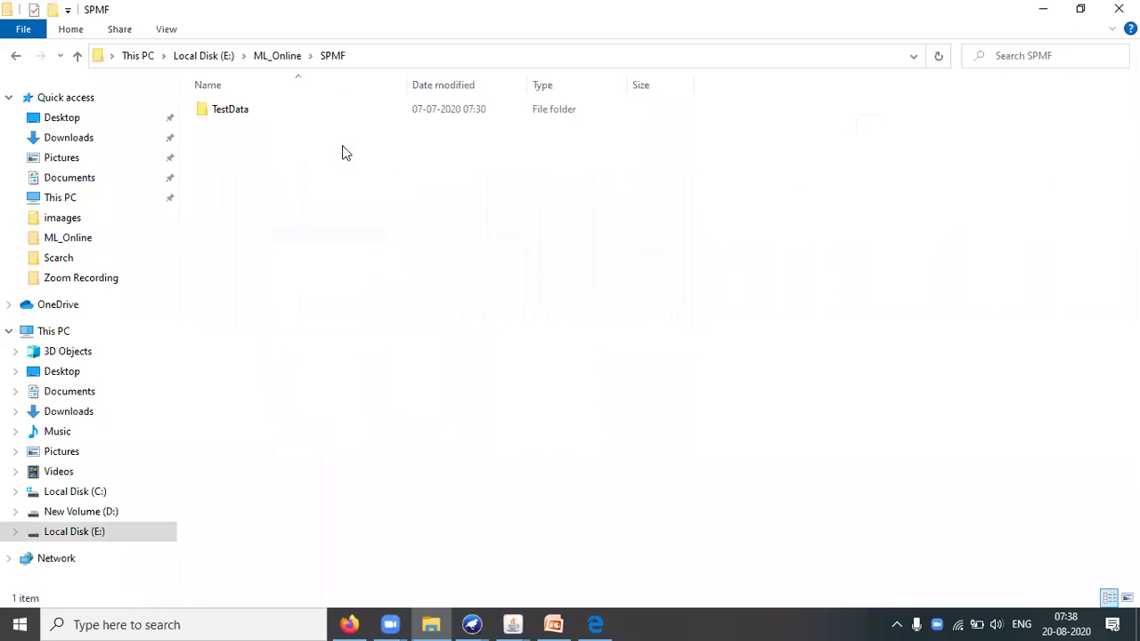
{"action": "left_click", "coordinate": [246, 110]}
{"action": "double_click", "coordinate": [246, 111]}
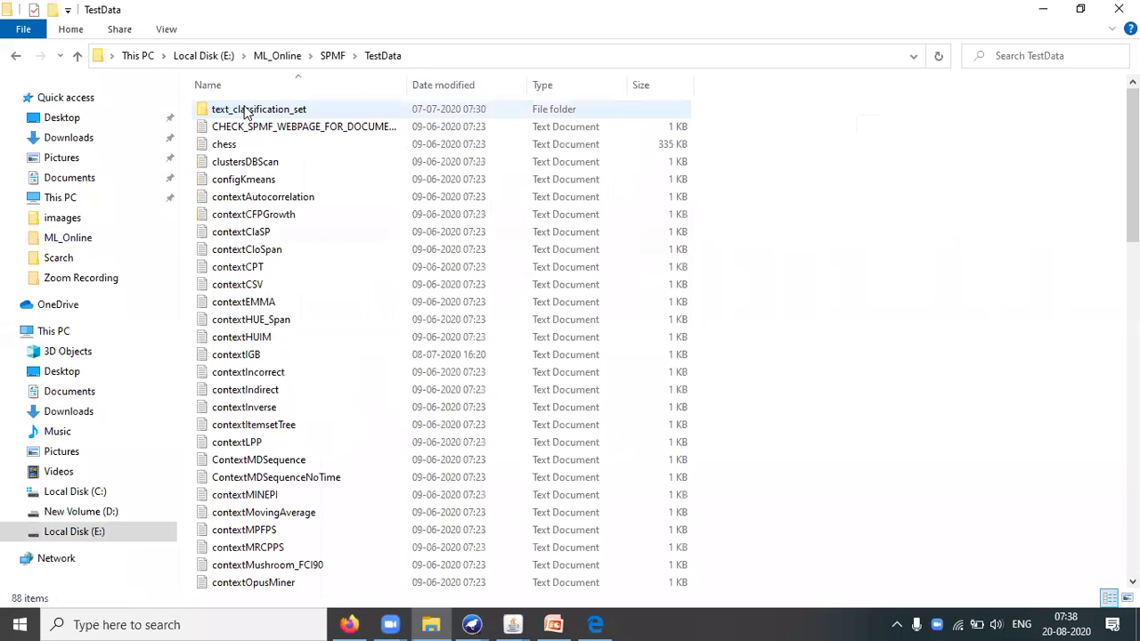
Return to the ML_Online folder and open its weka-tests folder
{"action": "left_click", "coordinate": [78, 56]}
{"action": "left_click", "coordinate": [78, 56]}
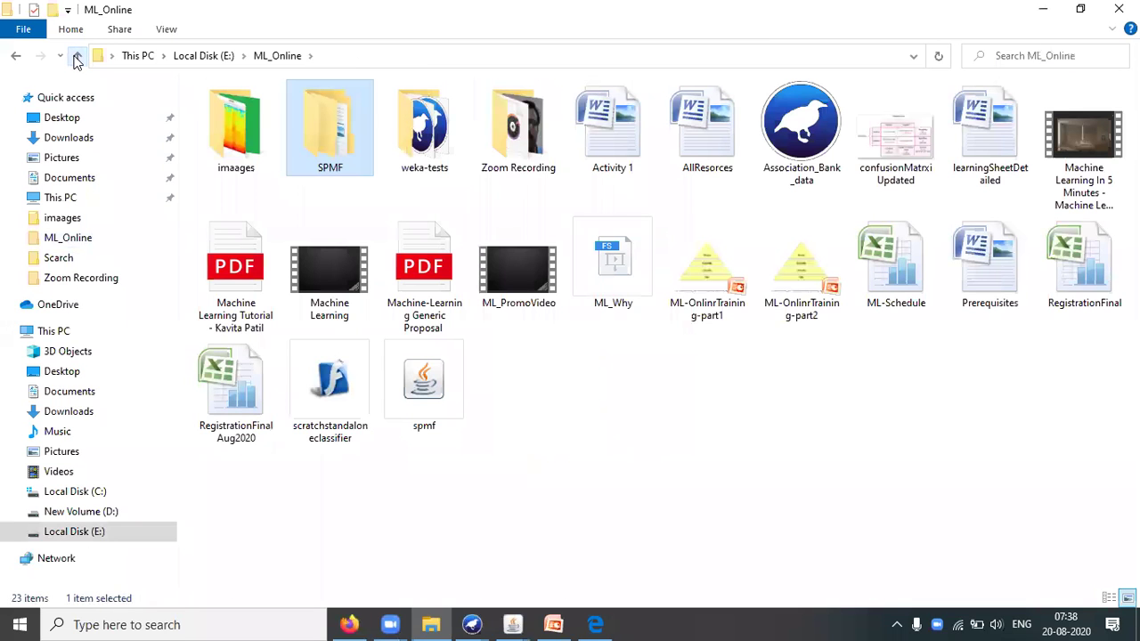
{"action": "double_click", "coordinate": [395, 147]}
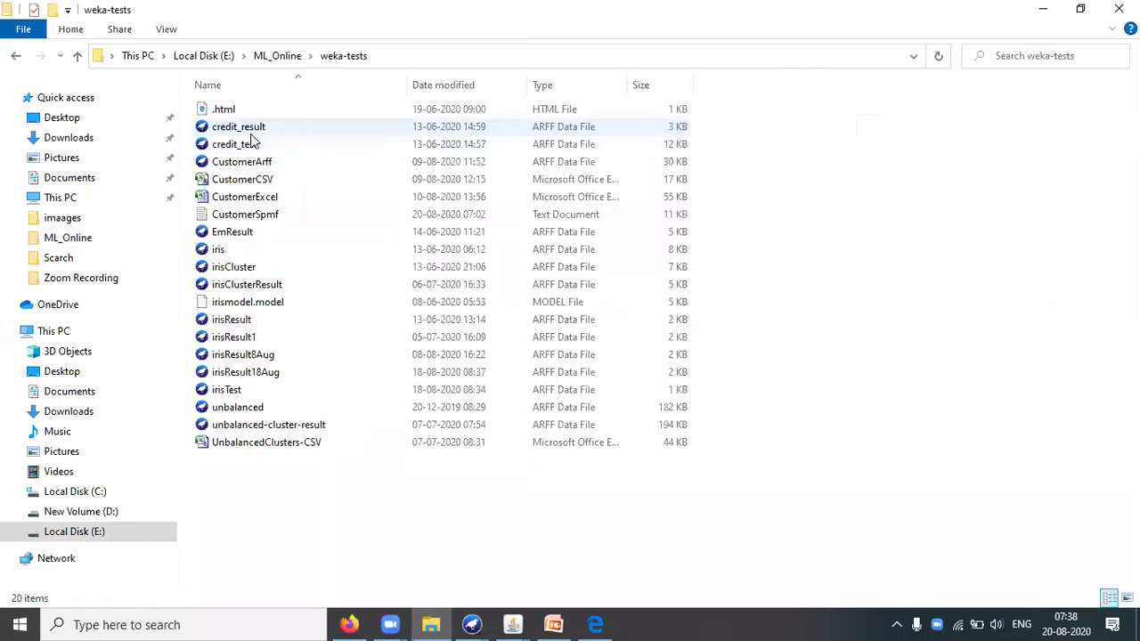
Open the CustomerSpmf text file from the weka-tests folder in TextPad and maximize its window
{"action": "left_click", "coordinate": [243, 219]}
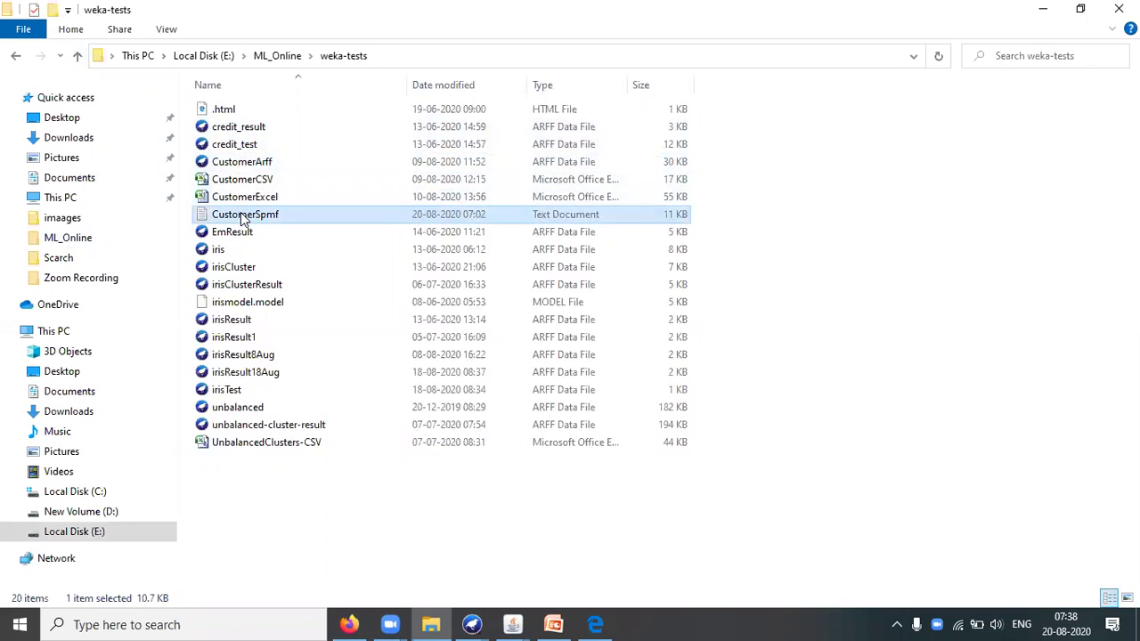
{"action": "right_click", "coordinate": [243, 219]}
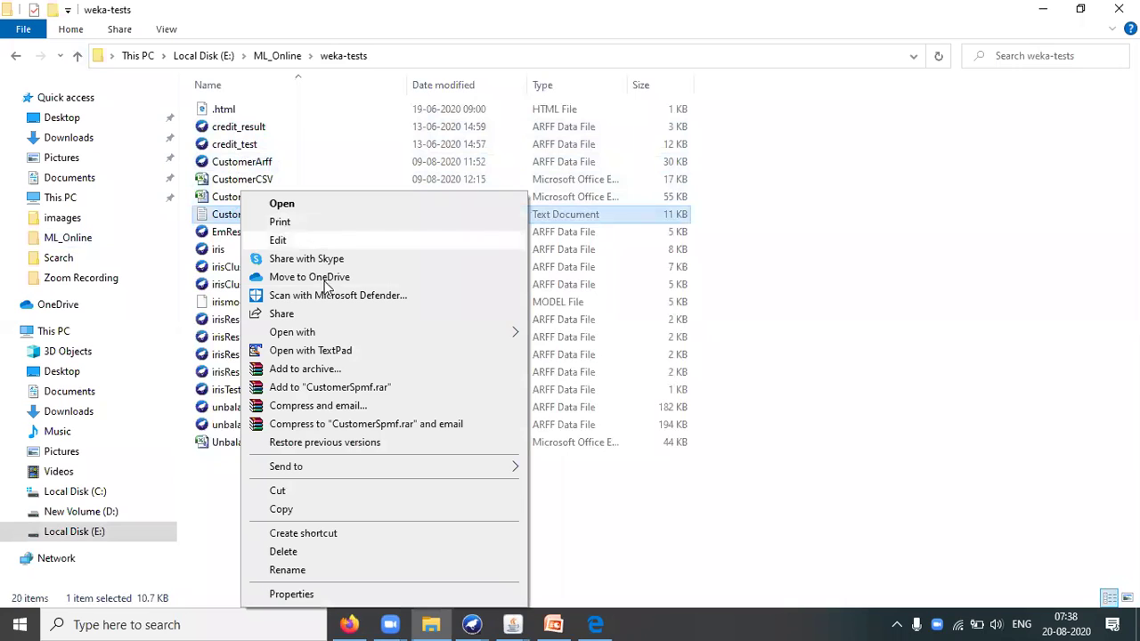
{"action": "left_click", "coordinate": [349, 351]}
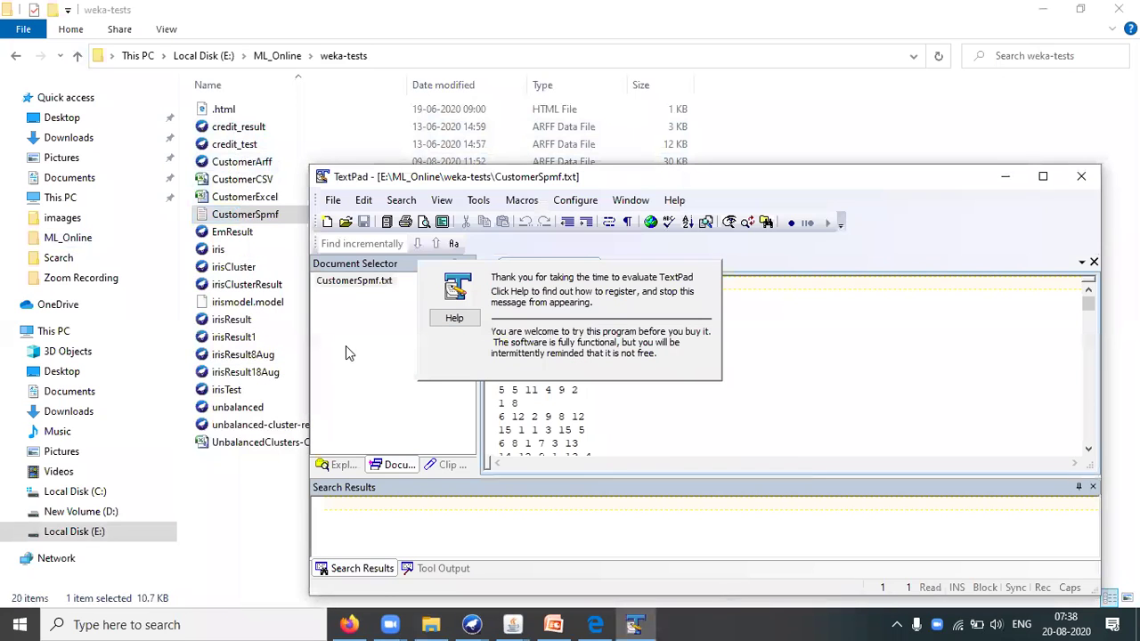
{"action": "left_click", "coordinate": [1043, 178]}
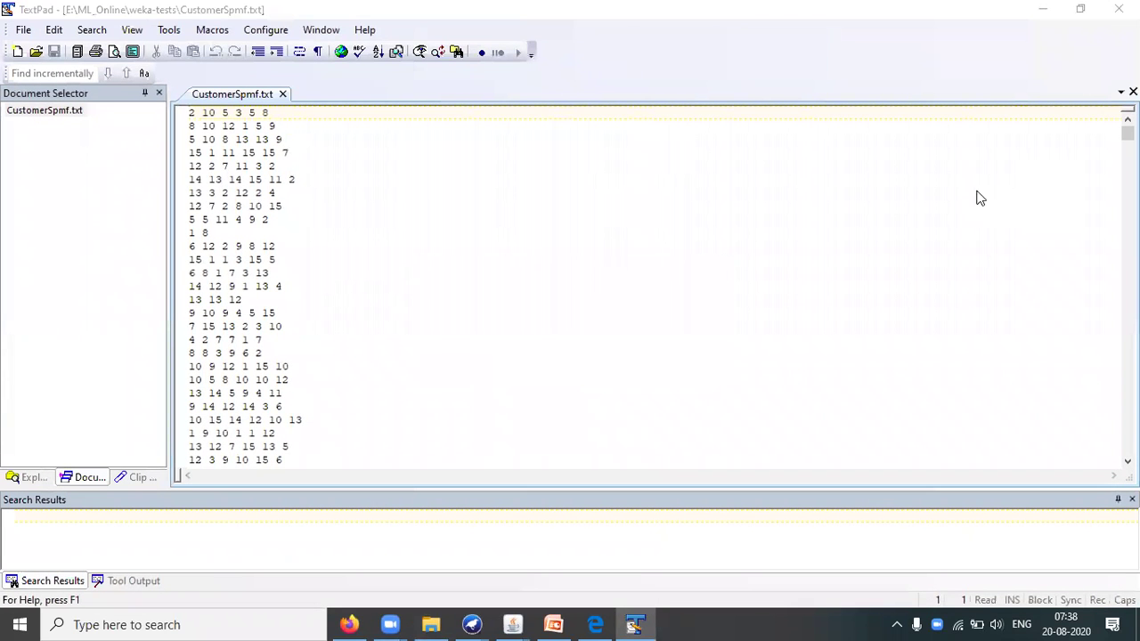
{"action": "left_click", "coordinate": [365, 278]}
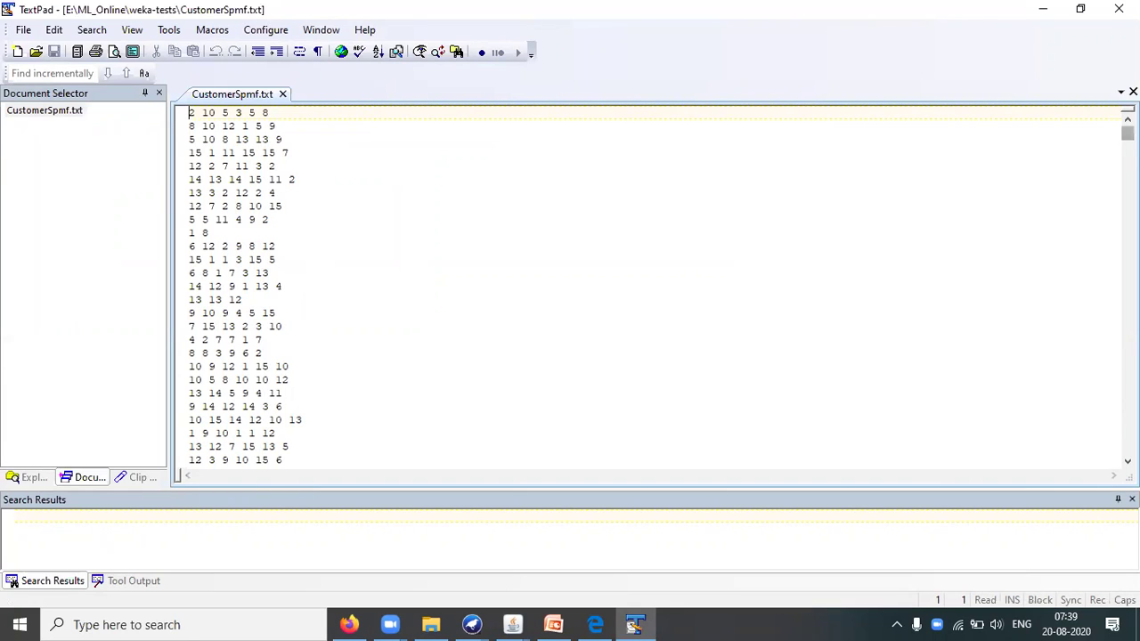
{"action": "mouse_move", "coordinate": [1128, 132]}
{"action": "left_mouse_down"}
{"action": "mouse_move", "coordinate": [1127, 282]}
{"action": "mouse_move", "coordinate": [1087, 450]}
{"action": "mouse_move", "coordinate": [1087, 466]}
{"action": "mouse_move", "coordinate": [1128, 318]}
{"action": "mouse_move", "coordinate": [1128, 224]}
{"action": "mouse_move", "coordinate": [1128, 389]}
{"action": "mouse_move", "coordinate": [1128, 209]}
{"action": "mouse_move", "coordinate": [1112, 374]}
{"action": "mouse_move", "coordinate": [1087, 465]}
{"action": "mouse_move", "coordinate": [1128, 122]}
{"action": "mouse_move", "coordinate": [1128, 330]}
{"action": "mouse_move", "coordinate": [1104, 508]}
{"action": "mouse_move", "coordinate": [1128, 178]}
{"action": "mouse_move", "coordinate": [1128, 453]}
{"action": "mouse_move", "coordinate": [1128, 132]}
{"action": "left_mouse_up"}
Remove the repeated items from two transactions in CustomerSpmf.txt, making line 18 read 4 2 7 1 and line 19 read 8 3 9 6 2
{"action": "left_click", "coordinate": [175, 348]}
{"action": "key", "text": "shift+End"}
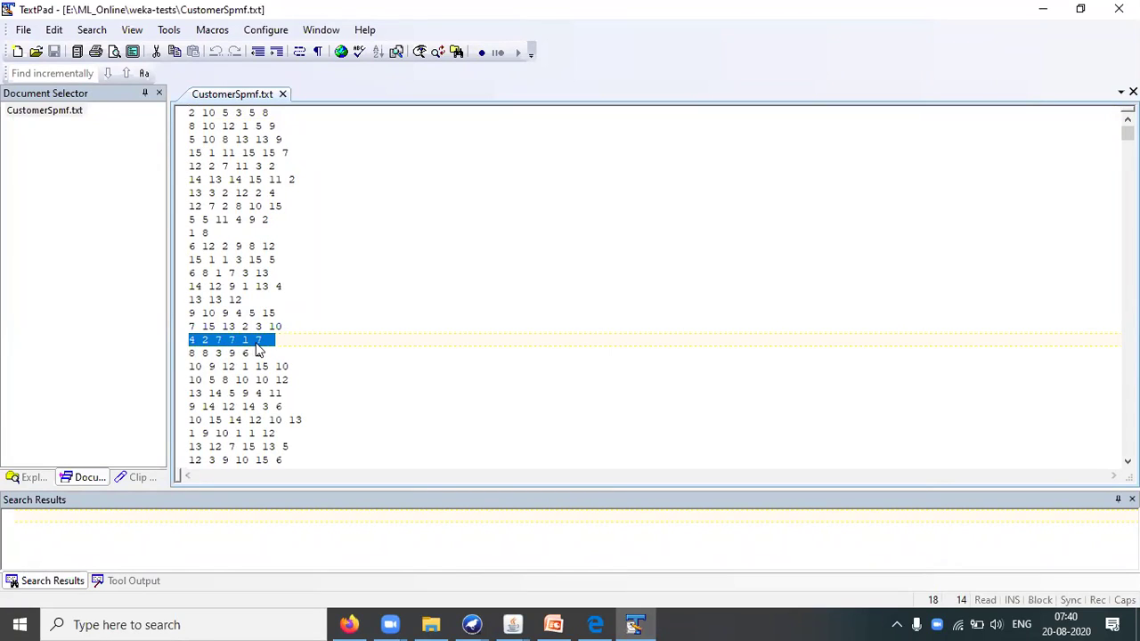
{"action": "left_click", "coordinate": [259, 341]}
{"action": "key", "text": "BackSpace"}
{"action": "key", "text": "BackSpace"}
{"action": "key", "text": "BackSpace"}
{"action": "key", "text": "BackSpace"}
{"action": "key", "text": "BackSpace"}
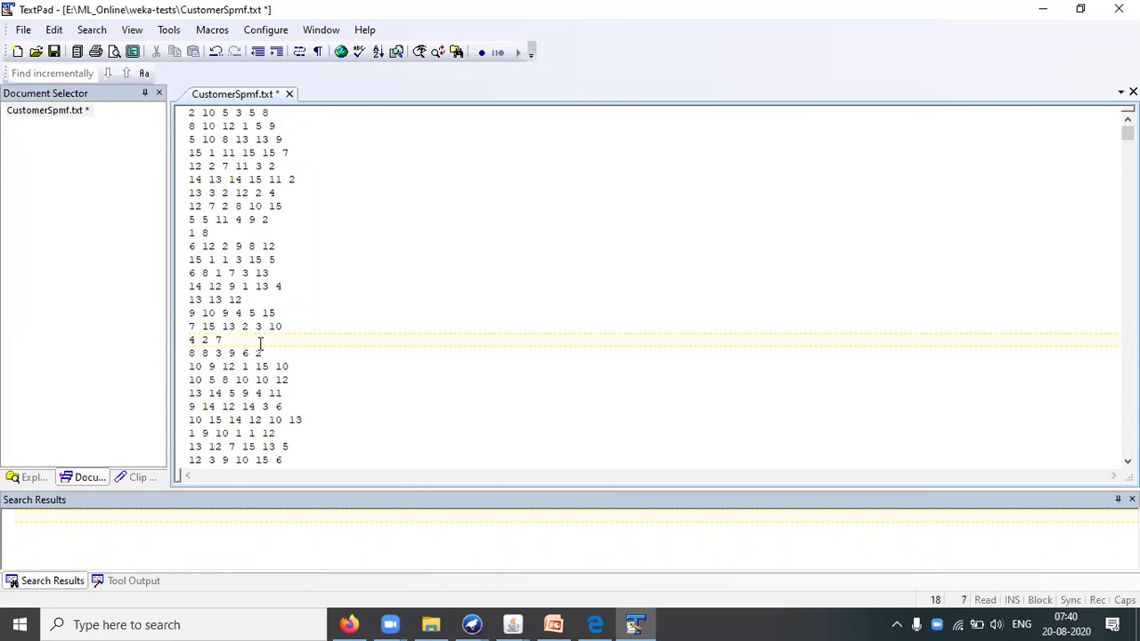
{"action": "type", "text": "1"}
{"action": "key", "text": "BackSpace"}
{"action": "key", "text": "BackSpace"}
Switch to SPMF's main window and choose CustomerSpmf.txt from ML_Online's weka-tests folder as the input file
{"action": "mouse_move", "coordinate": [515, 623]}
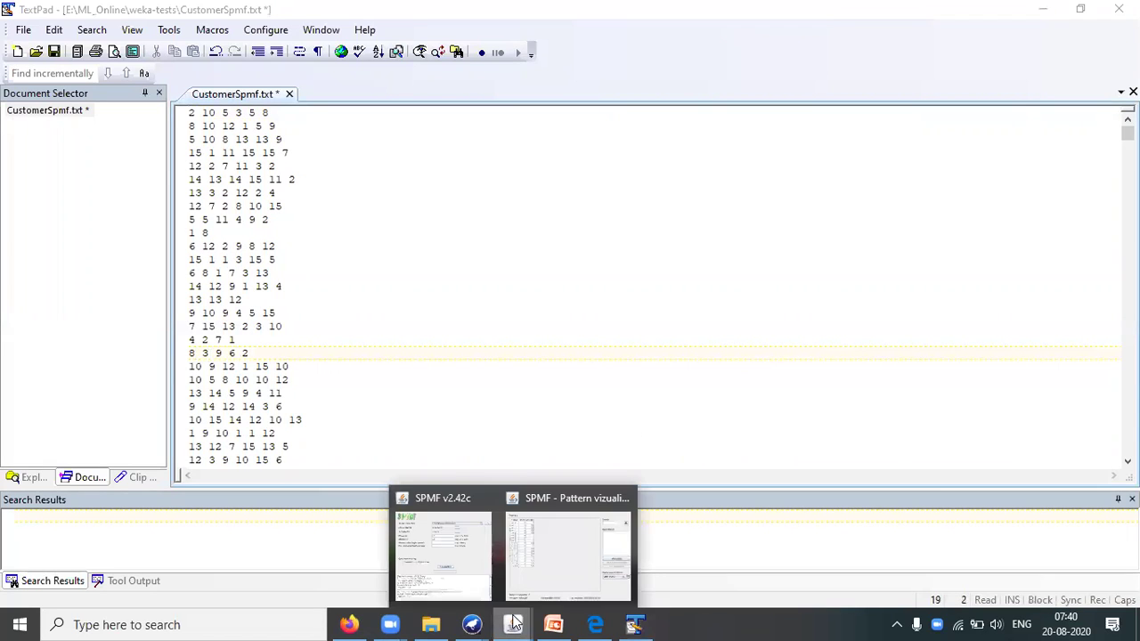
{"action": "mouse_move", "coordinate": [554, 585]}
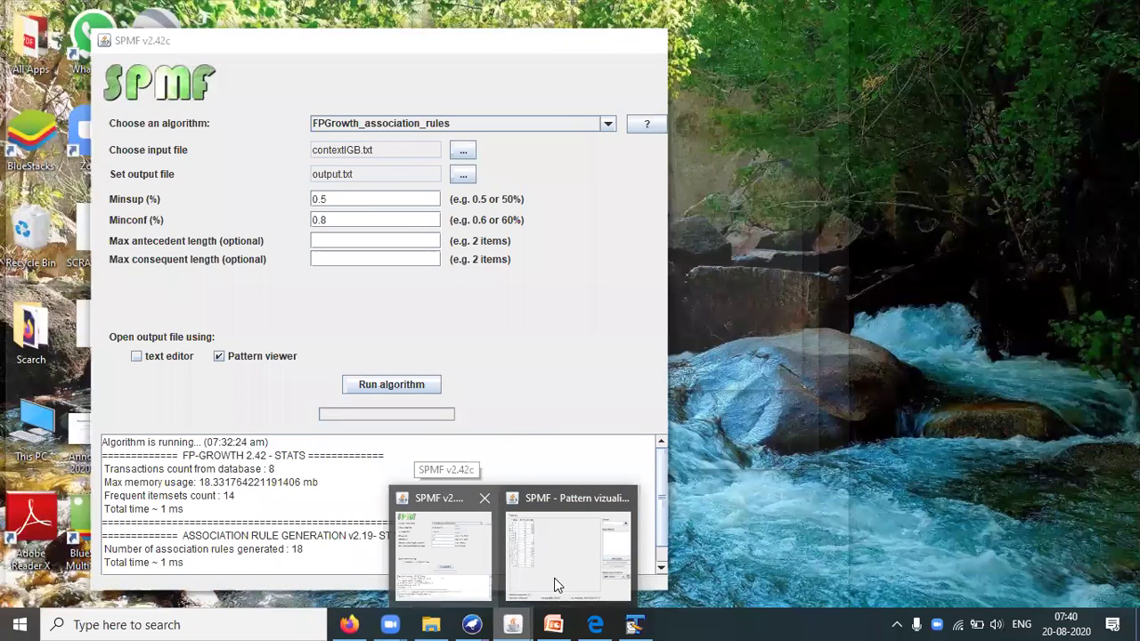
{"action": "left_click", "coordinate": [454, 516]}
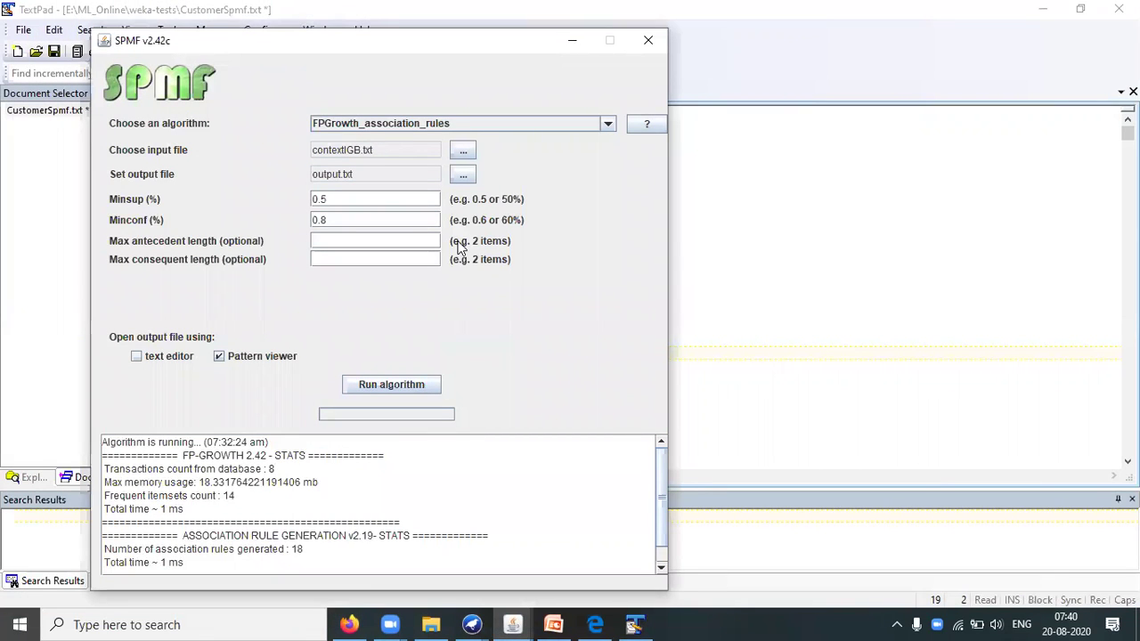
{"action": "left_click", "coordinate": [464, 151]}
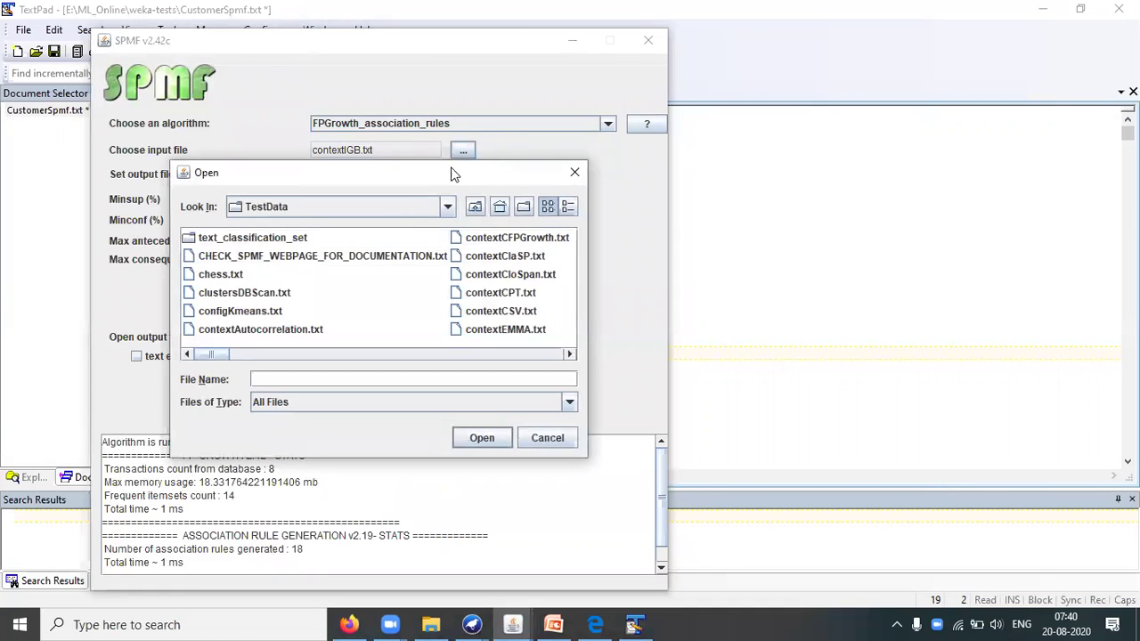
{"action": "left_click", "coordinate": [421, 211]}
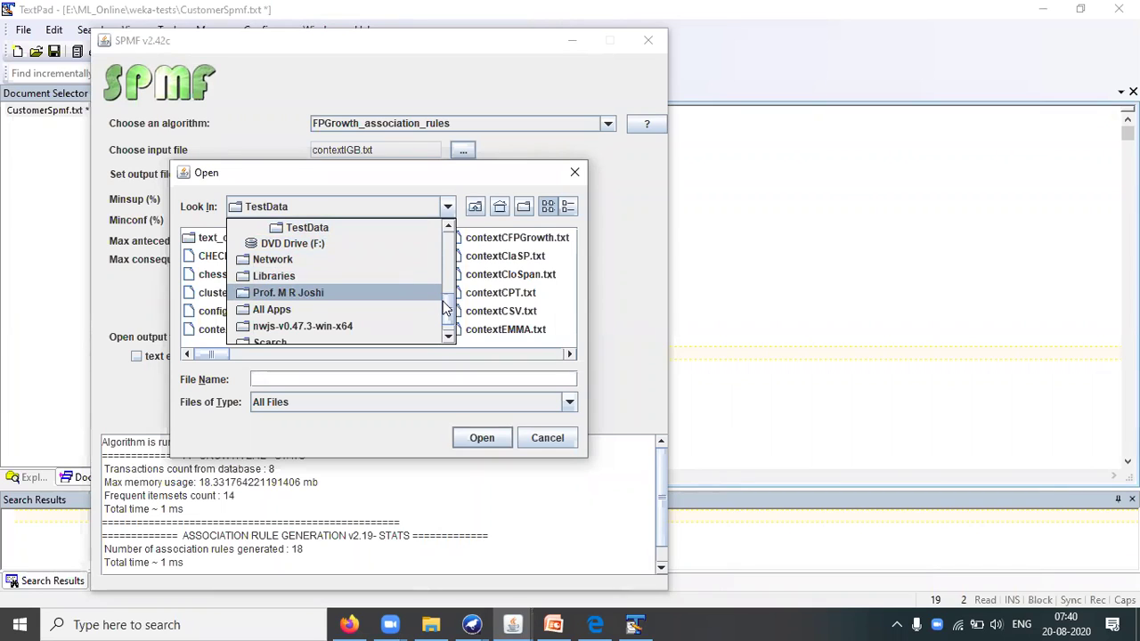
{"action": "scroll", "coordinate": [448, 303], "scroll_direction": "up", "scroll_amount": 1}
{"action": "scroll", "coordinate": [447, 303], "scroll_direction": "up", "scroll_amount": 4}
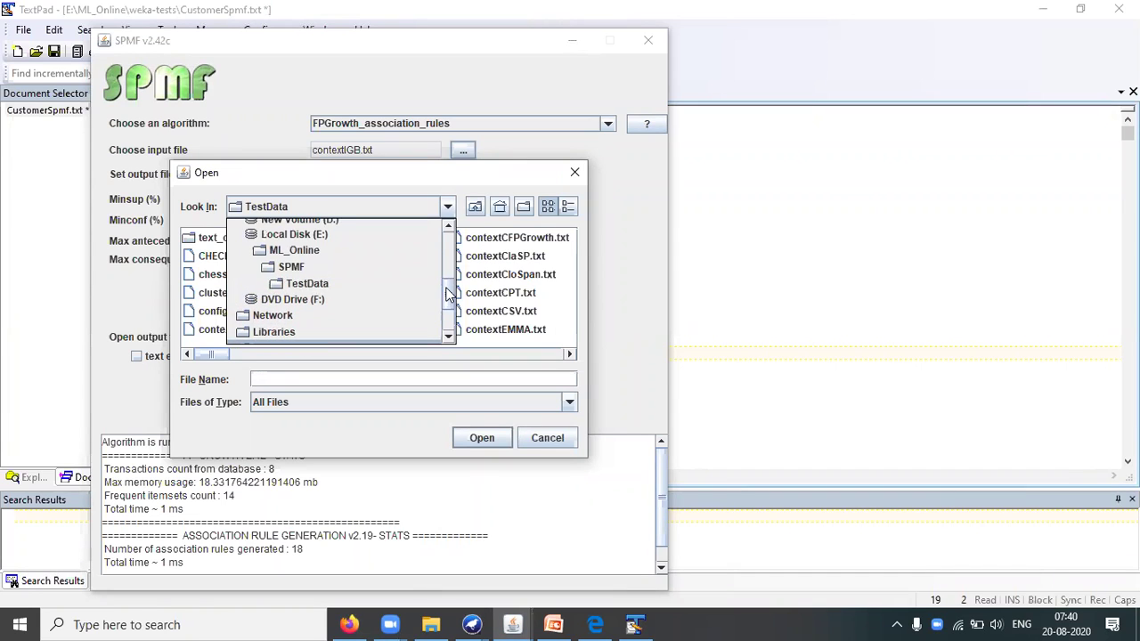
{"action": "left_click_drag", "start_coordinate": [450, 284], "coordinate": [450, 293]}
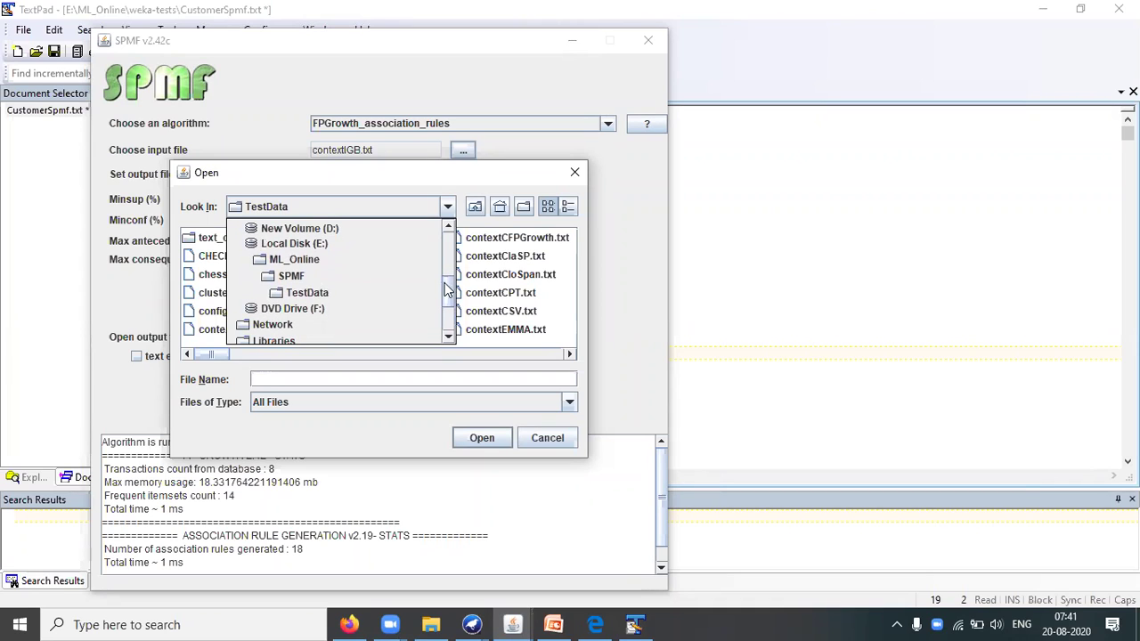
{"action": "left_click", "coordinate": [305, 260]}
{"action": "left_click", "coordinate": [251, 277]}
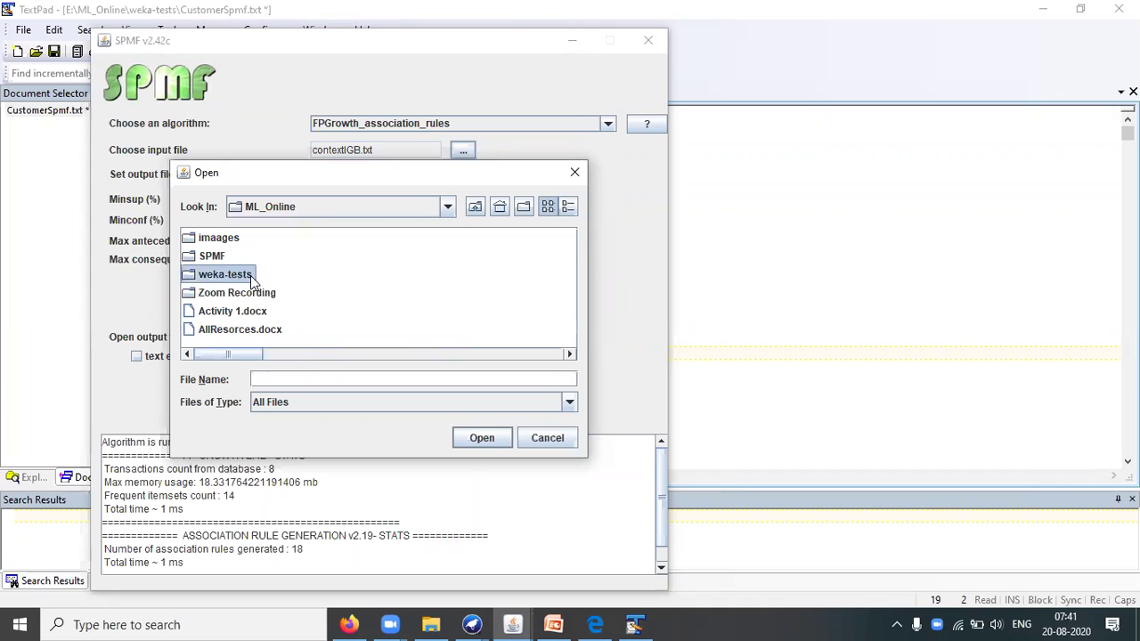
{"action": "double_click", "coordinate": [251, 275]}
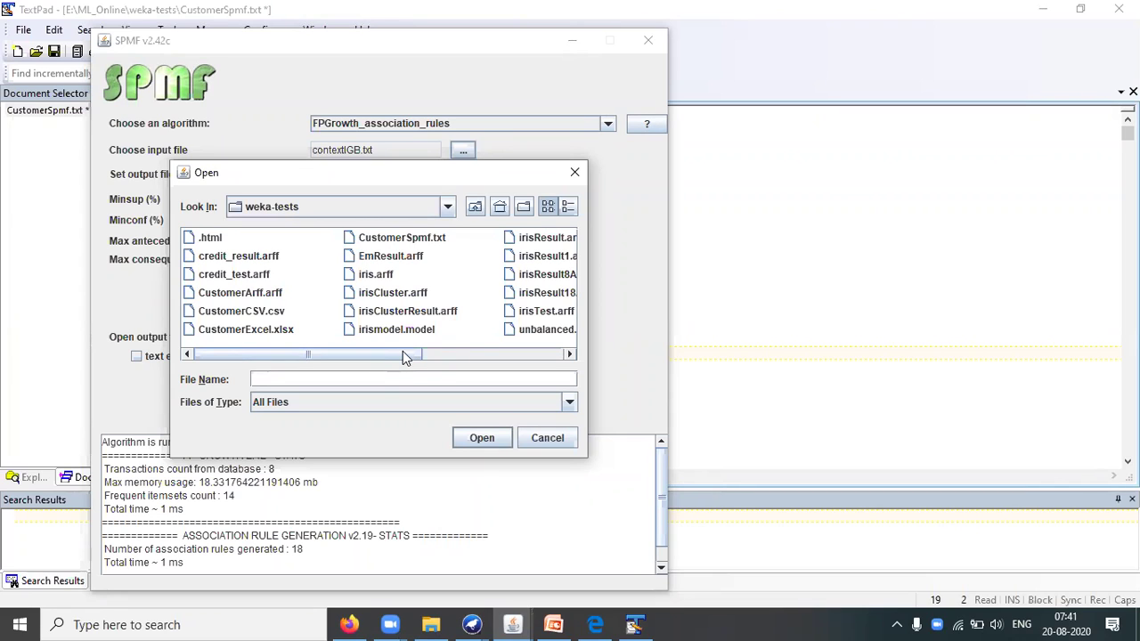
{"action": "left_click", "coordinate": [409, 312]}
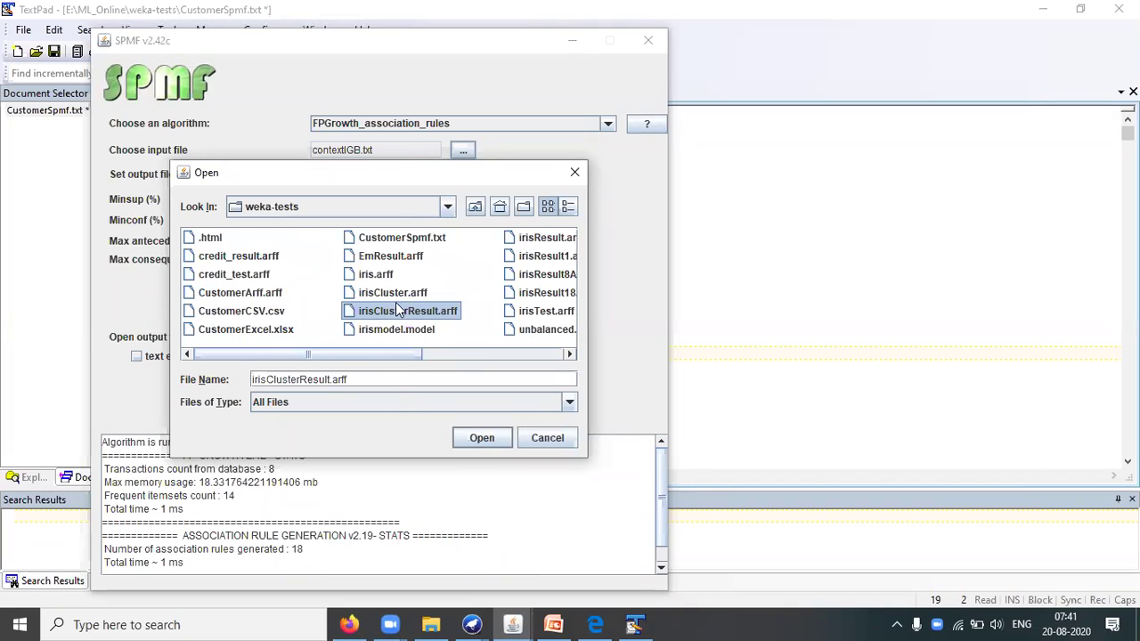
{"action": "double_click", "coordinate": [417, 238]}
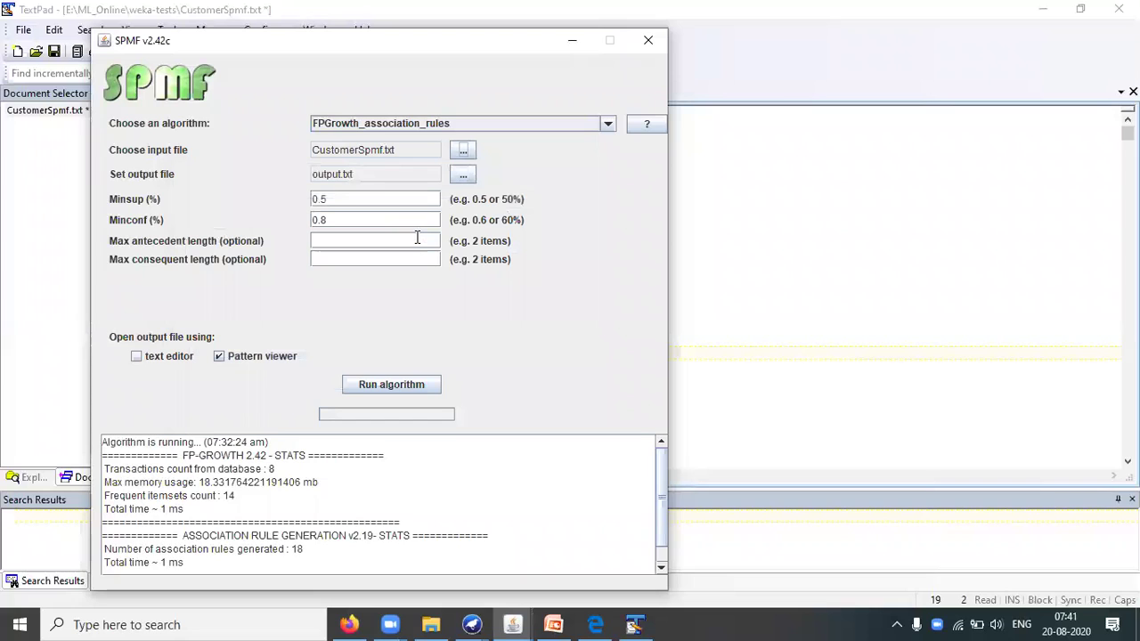
{"action": "left_click", "coordinate": [372, 201]}
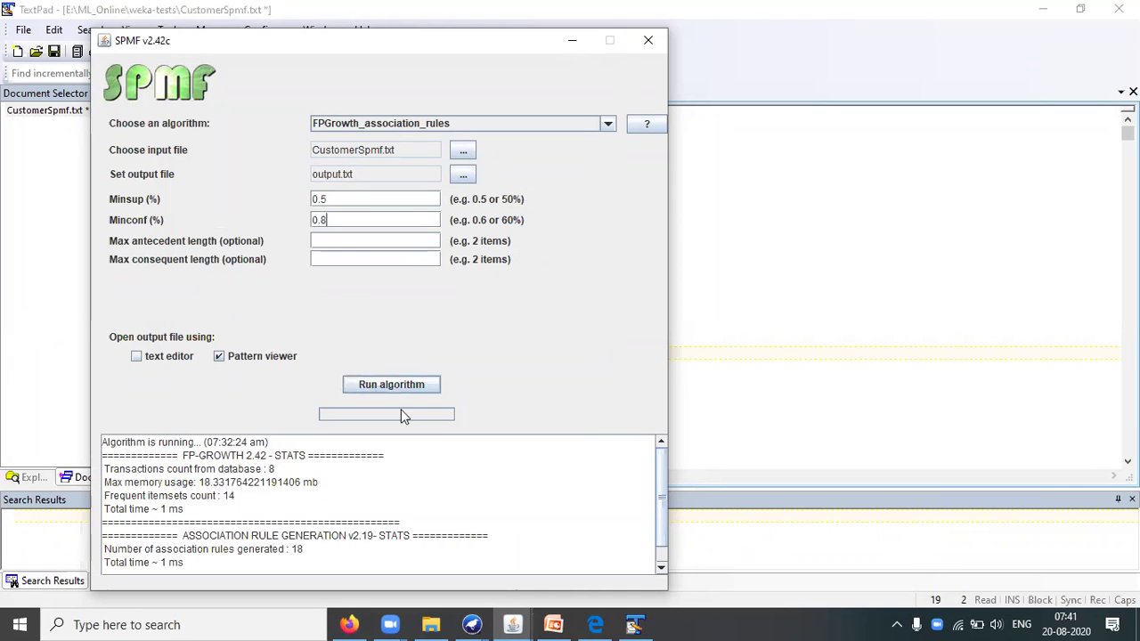
Return to CustomerSpmf.txt in TextPad, turn on line numbers and go to the last transaction
{"action": "left_click", "coordinate": [634, 624]}
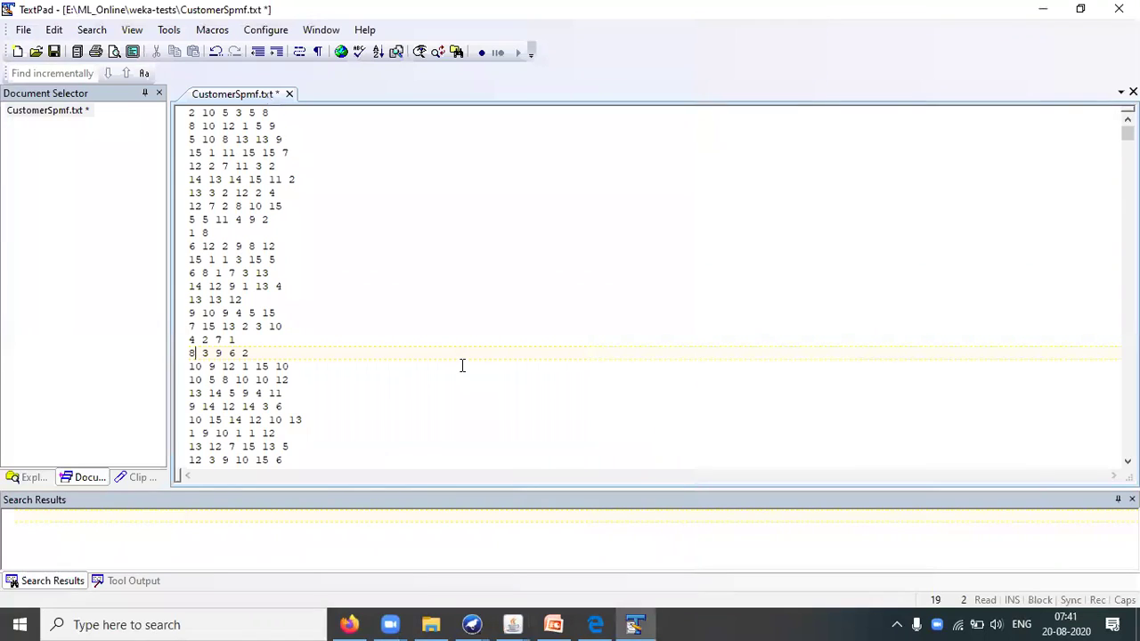
{"action": "key", "text": "ctrl+q"}
{"action": "key", "text": "l"}
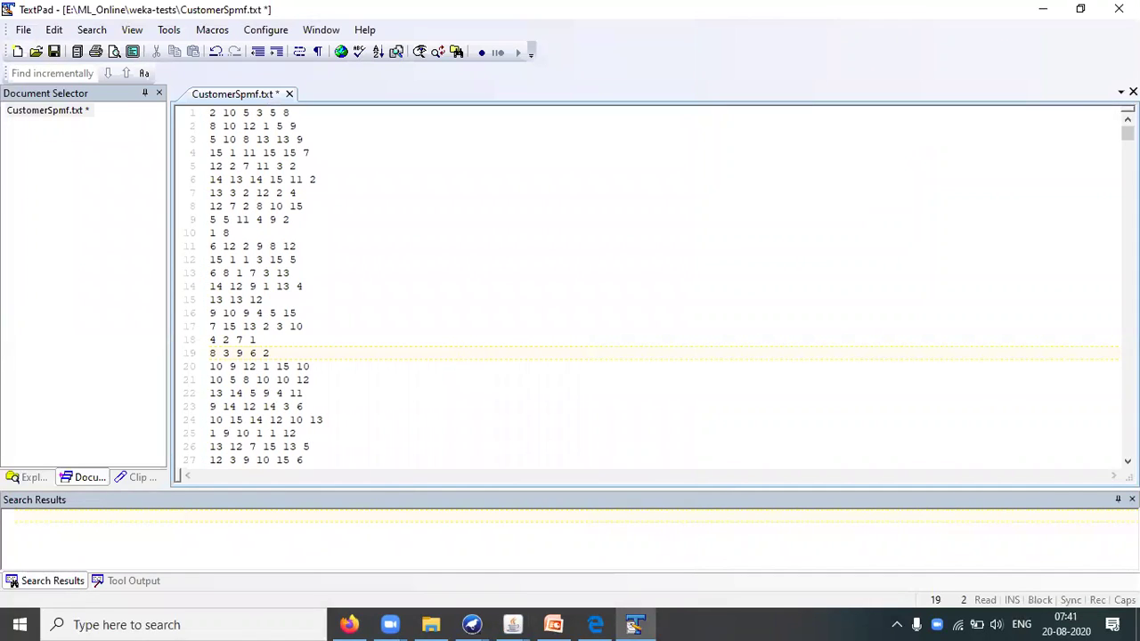
{"action": "left_click_drag", "start_coordinate": [1127, 132], "coordinate": [1128, 447]}
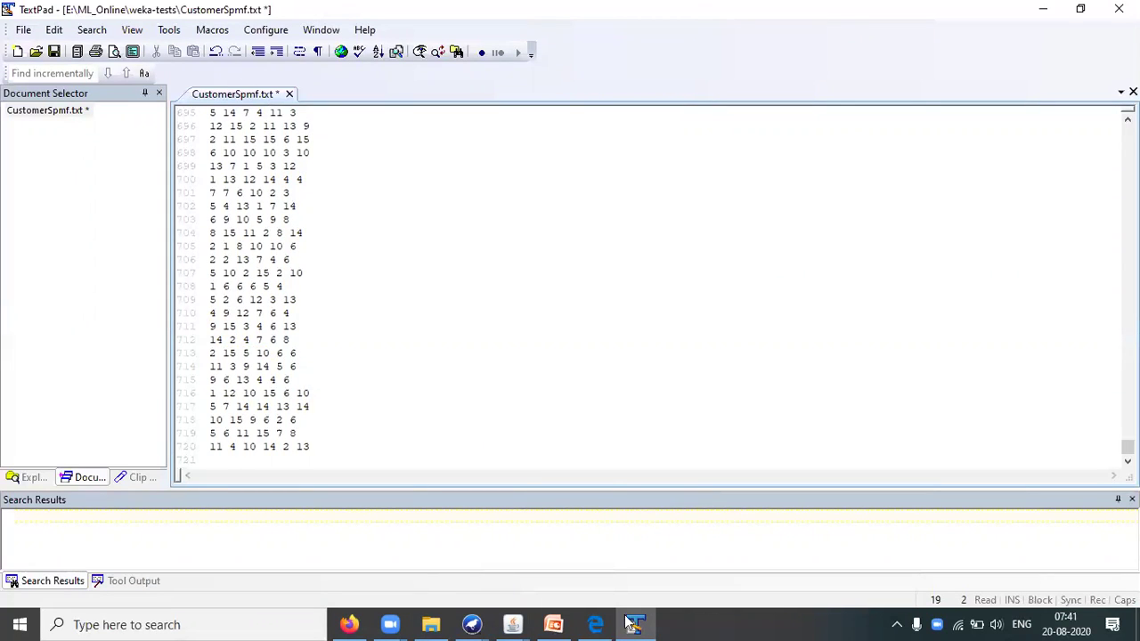
Switch back to SPMF, run FPGrowth_association_rules on CustomerSpmf.txt with minsup 0.5 and minconf 0.8, and close the pattern viewer
{"action": "mouse_move", "coordinate": [631, 622]}
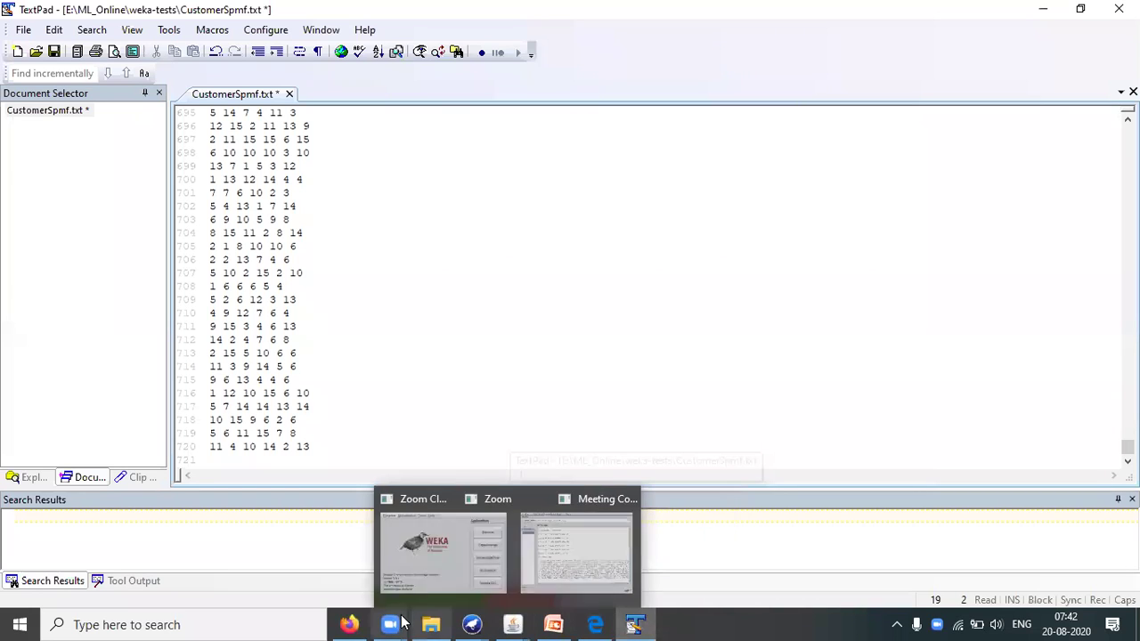
{"action": "left_click", "coordinate": [525, 623]}
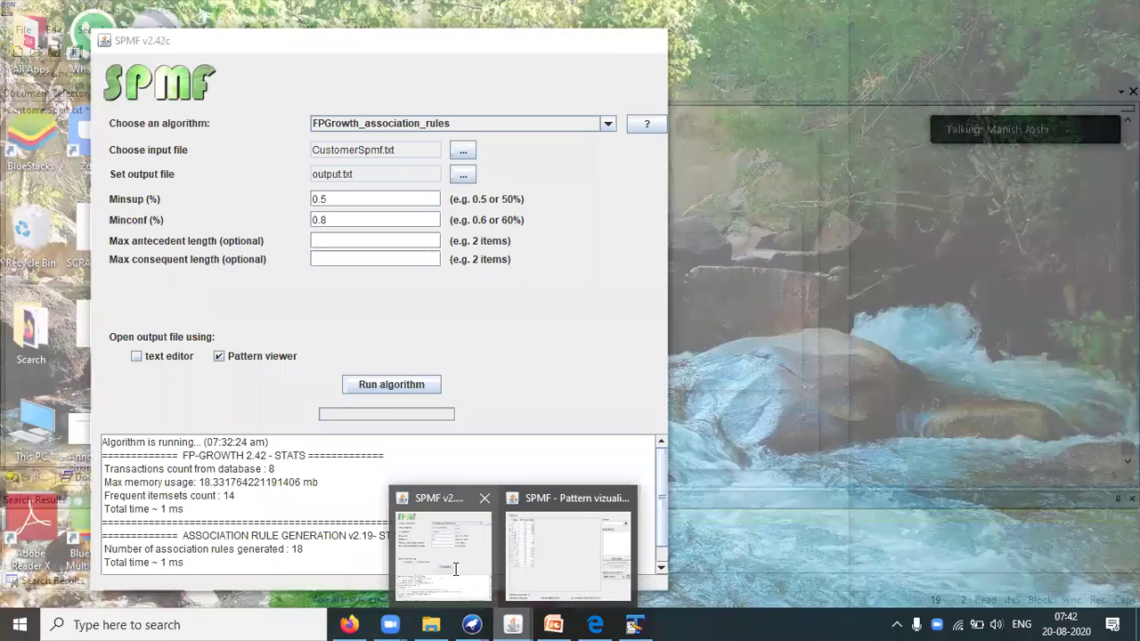
{"action": "left_click", "coordinate": [454, 574]}
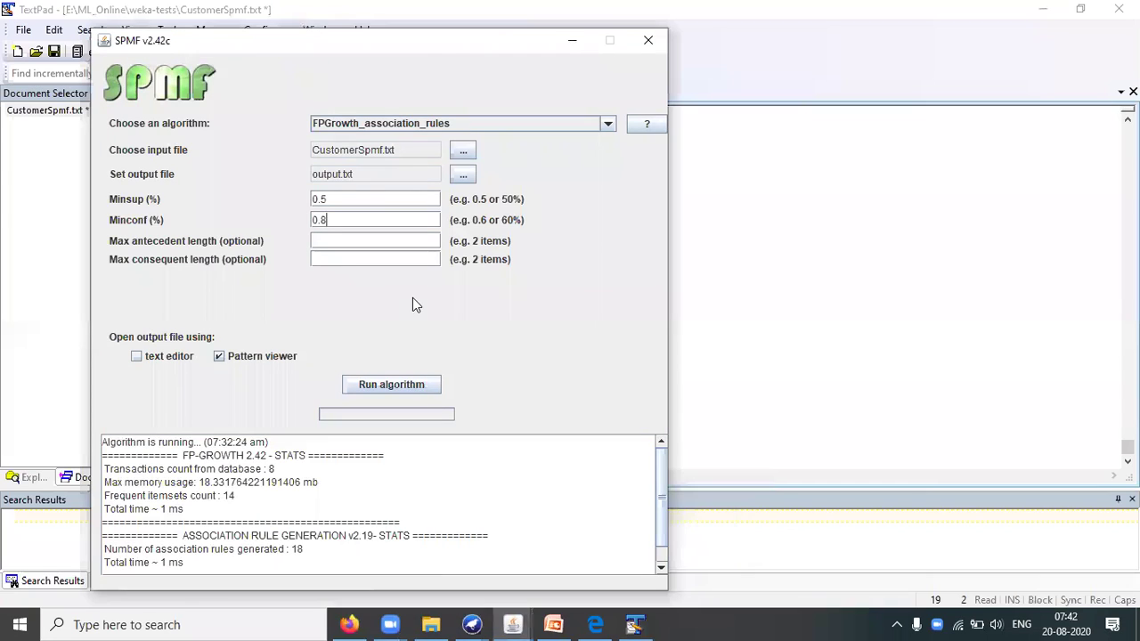
{"action": "left_click", "coordinate": [391, 384]}
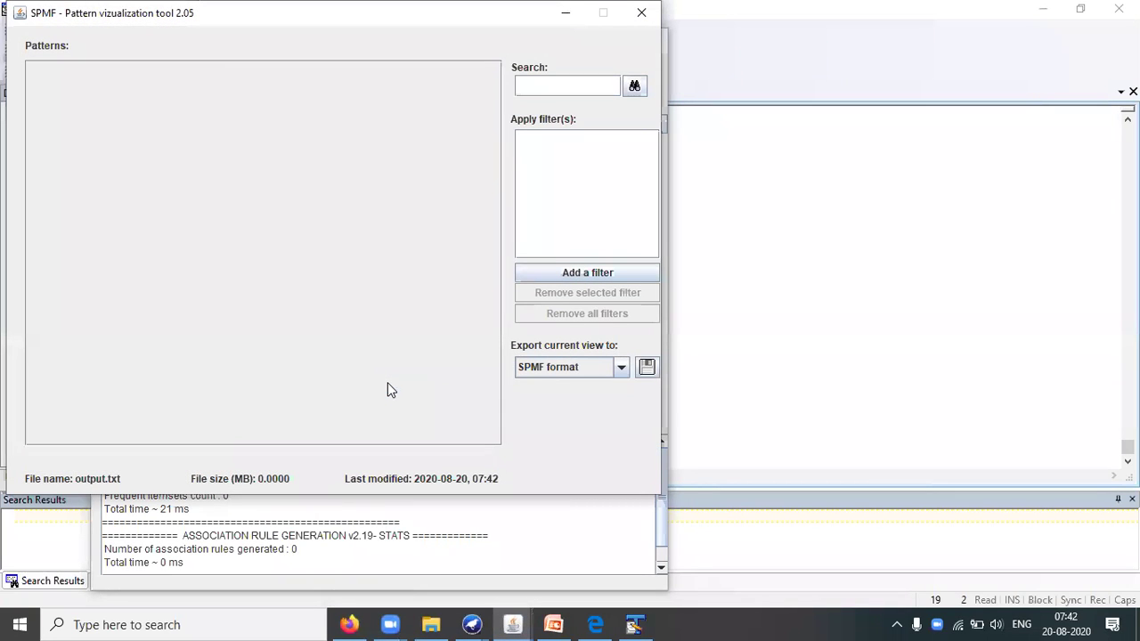
{"action": "left_click", "coordinate": [641, 24]}
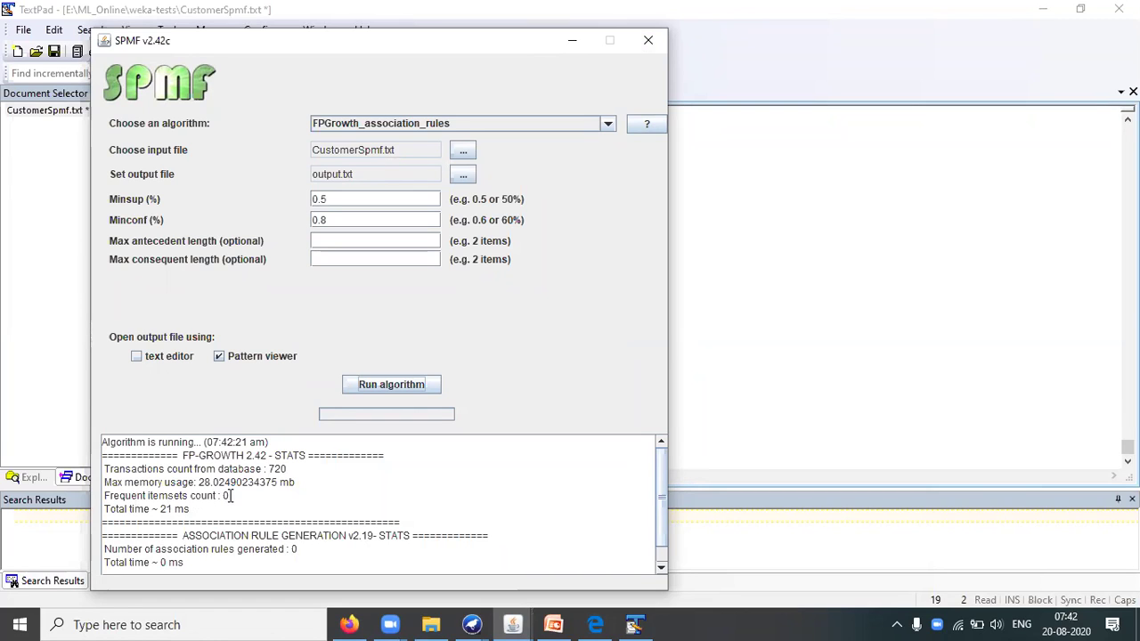
Set the minimum support to 0.1, run the algorithm again and close the pattern viewer
{"action": "left_click", "coordinate": [357, 199]}
{"action": "key", "text": "BackSpace"}
{"action": "type", "text": "1"}
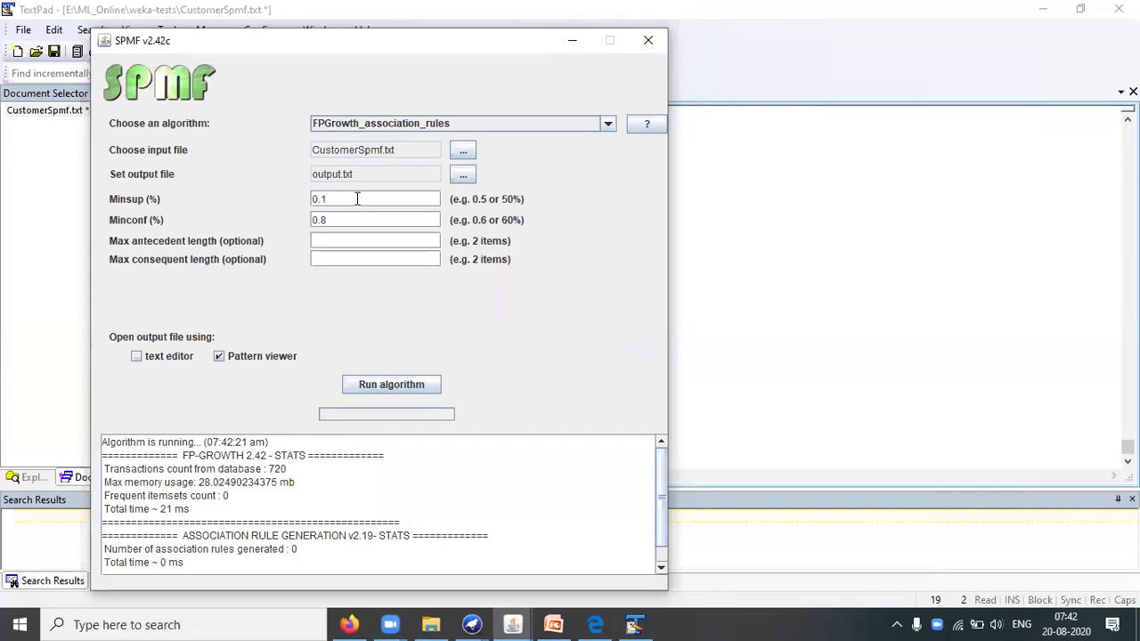
{"action": "left_click", "coordinate": [399, 387]}
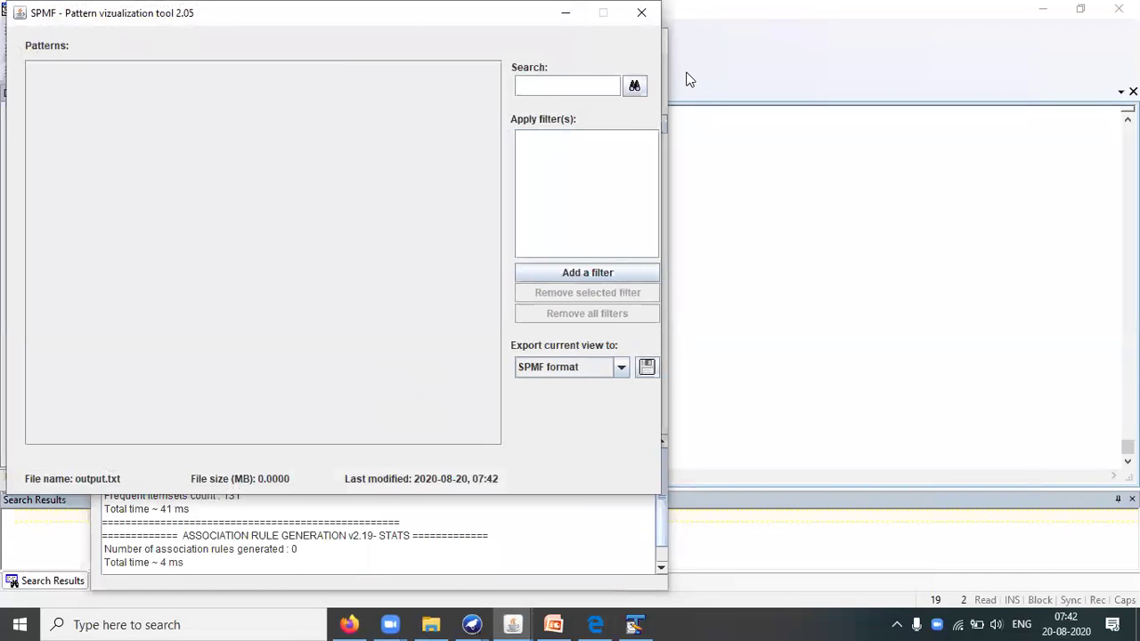
{"action": "left_click", "coordinate": [649, 14]}
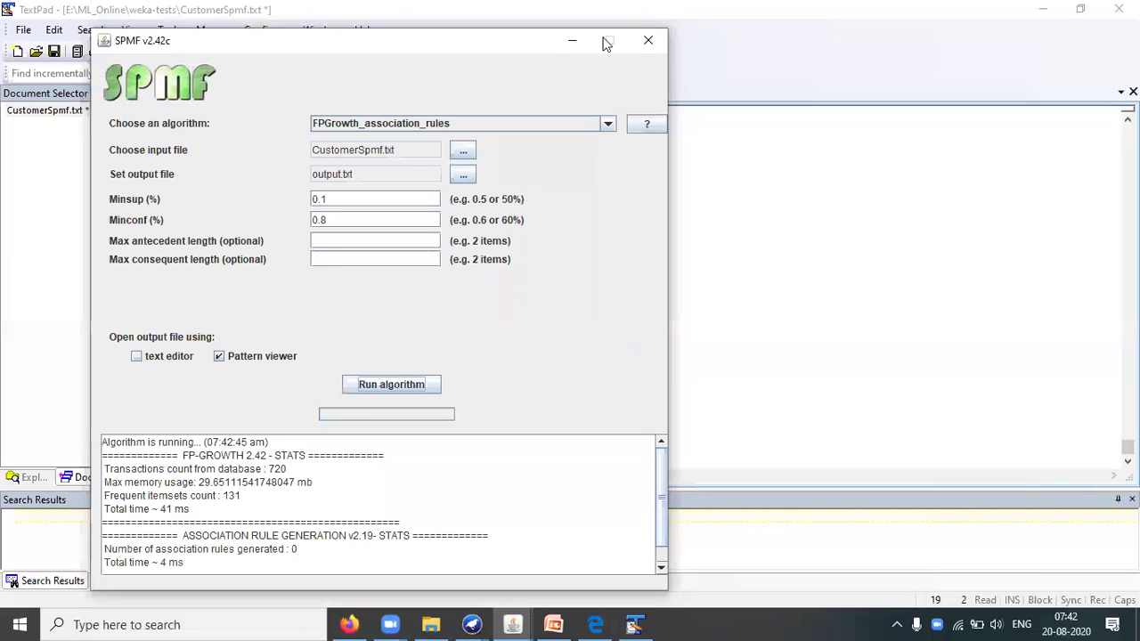
Set the minimum support to 0.05, rerun the rule mining and close the pattern viewer
{"action": "left_click", "coordinate": [337, 203]}
{"action": "key", "text": "BackSpace"}
{"action": "type", "text": "0"}
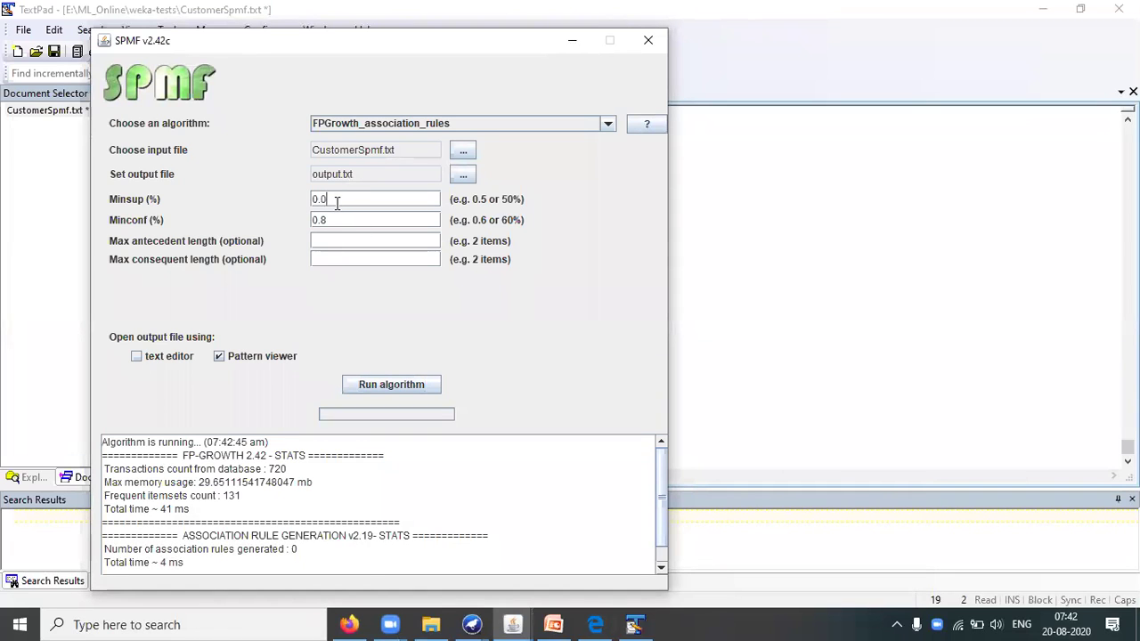
{"action": "type", "text": "5"}
{"action": "left_click", "coordinate": [418, 390]}
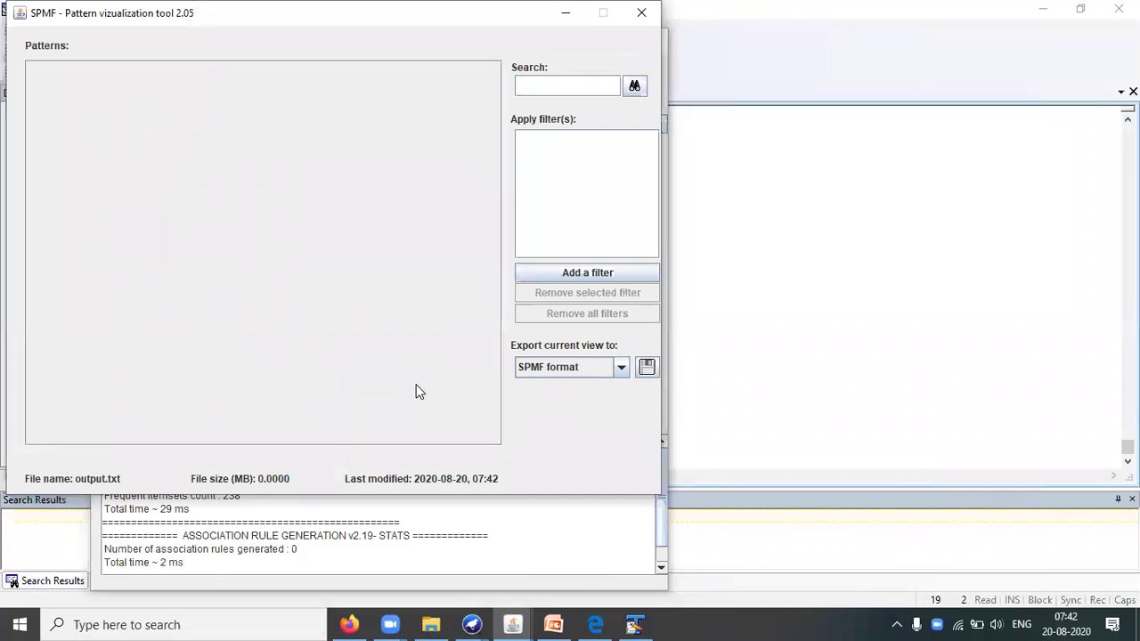
{"action": "left_click", "coordinate": [642, 15]}
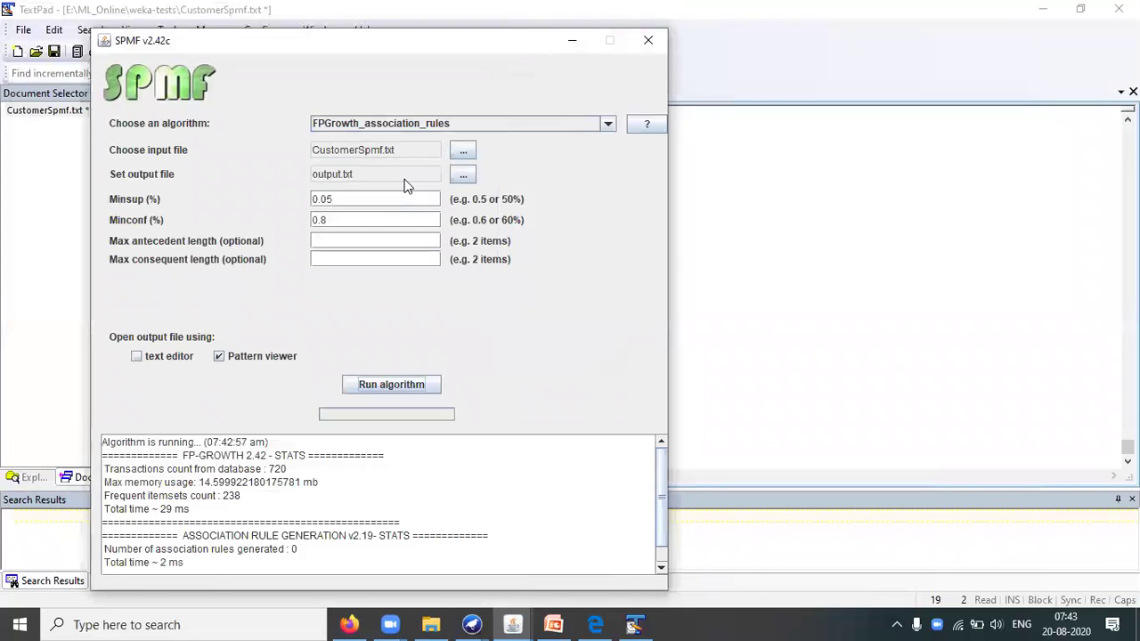
Set the minimum support to 0.01 and run FPGrowth_association_rules on the customer transactions
{"action": "left_click", "coordinate": [361, 196]}
{"action": "key", "text": "BackSpace"}
{"action": "type", "text": "1"}
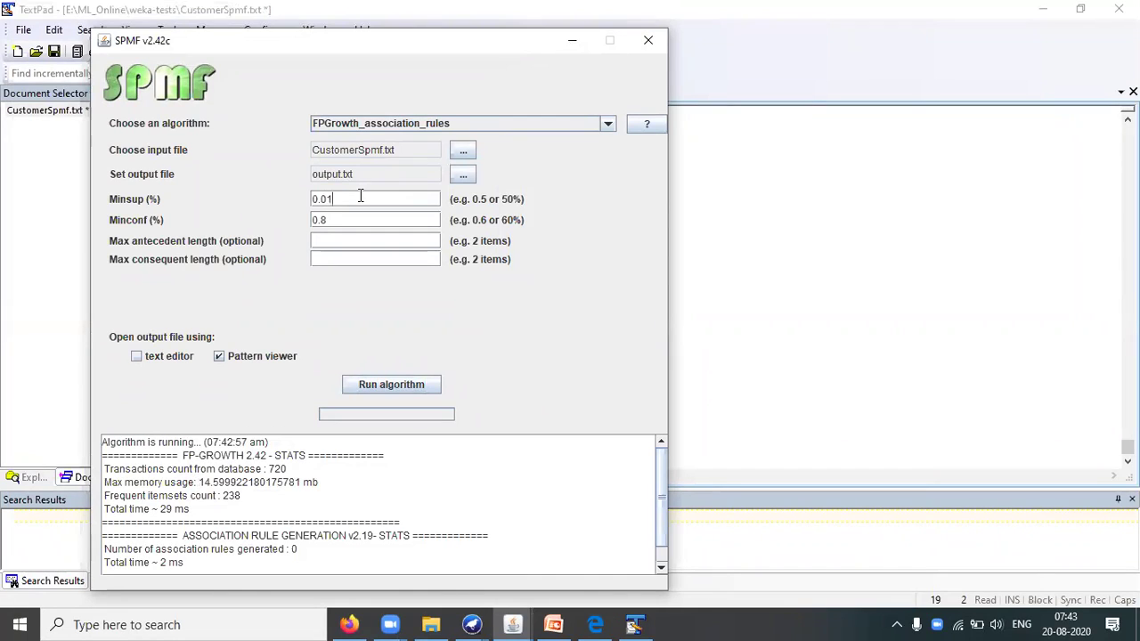
{"action": "left_click", "coordinate": [402, 383]}
{"action": "left_click", "coordinate": [401, 384]}
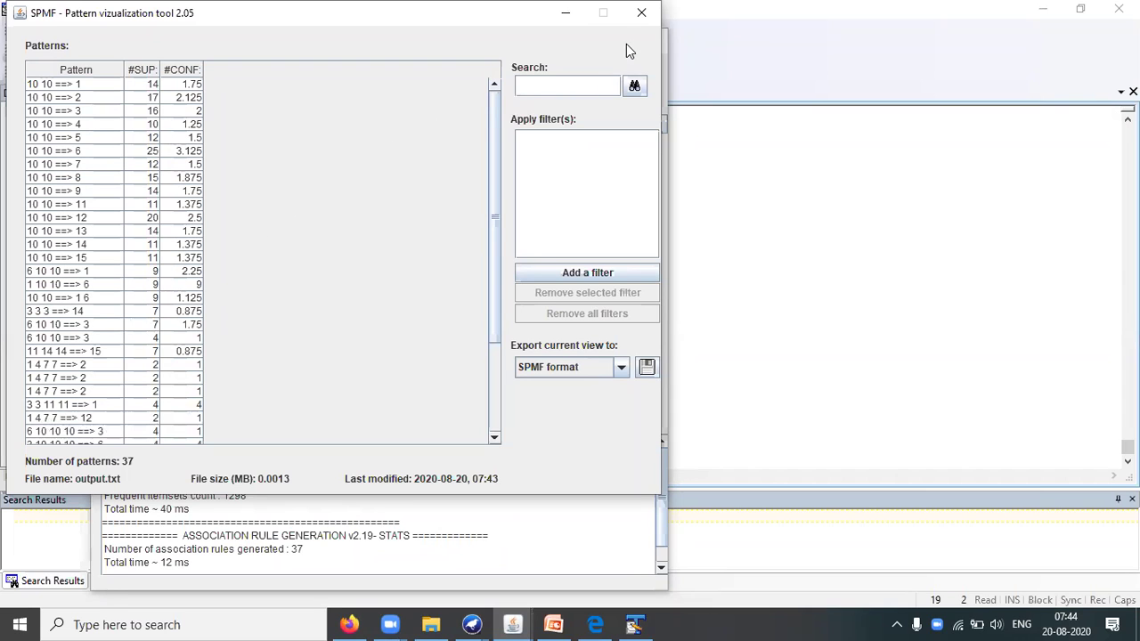
Close the pattern viewer and bring the CustomerSpmf.txt transactions in TextPad to the front
{"action": "left_click", "coordinate": [641, 12]}
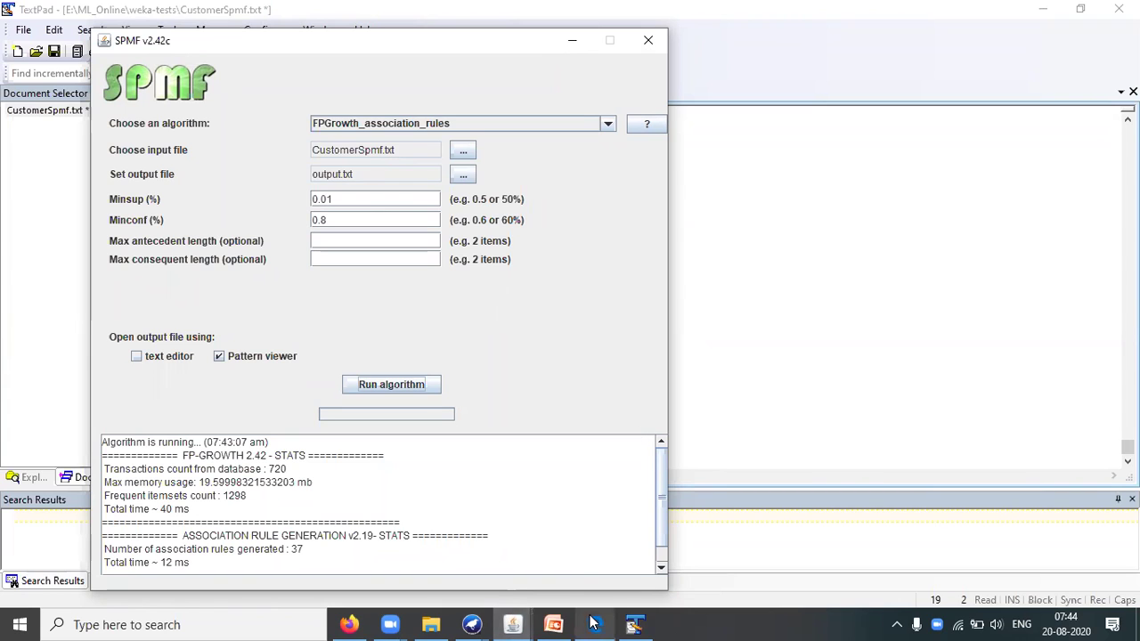
{"action": "mouse_move", "coordinate": [601, 628]}
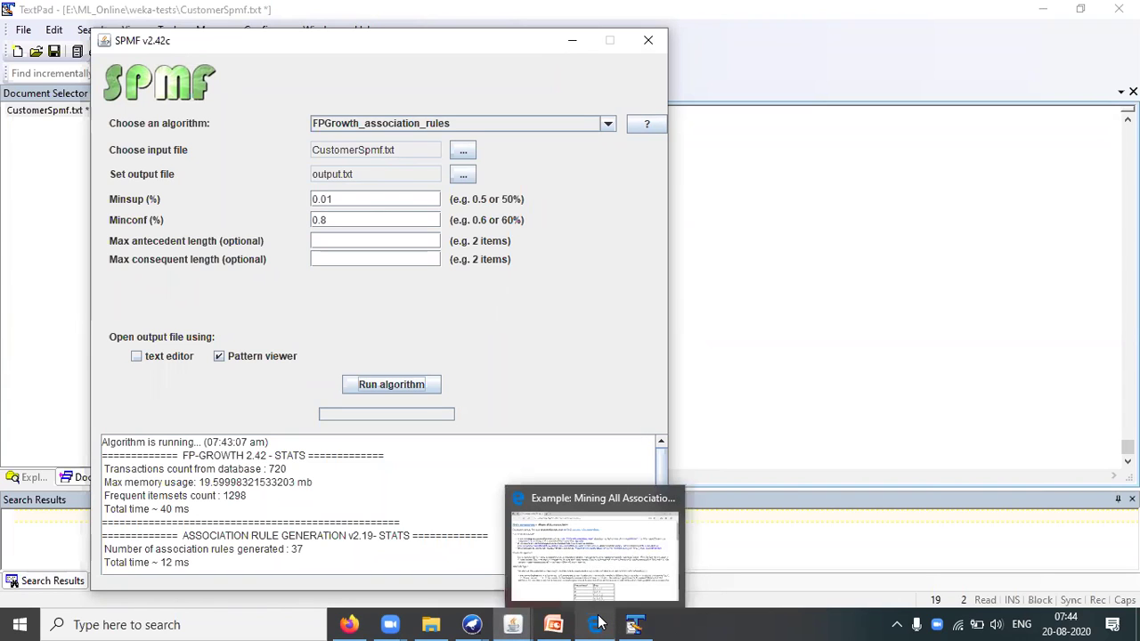
{"action": "mouse_move", "coordinate": [521, 623]}
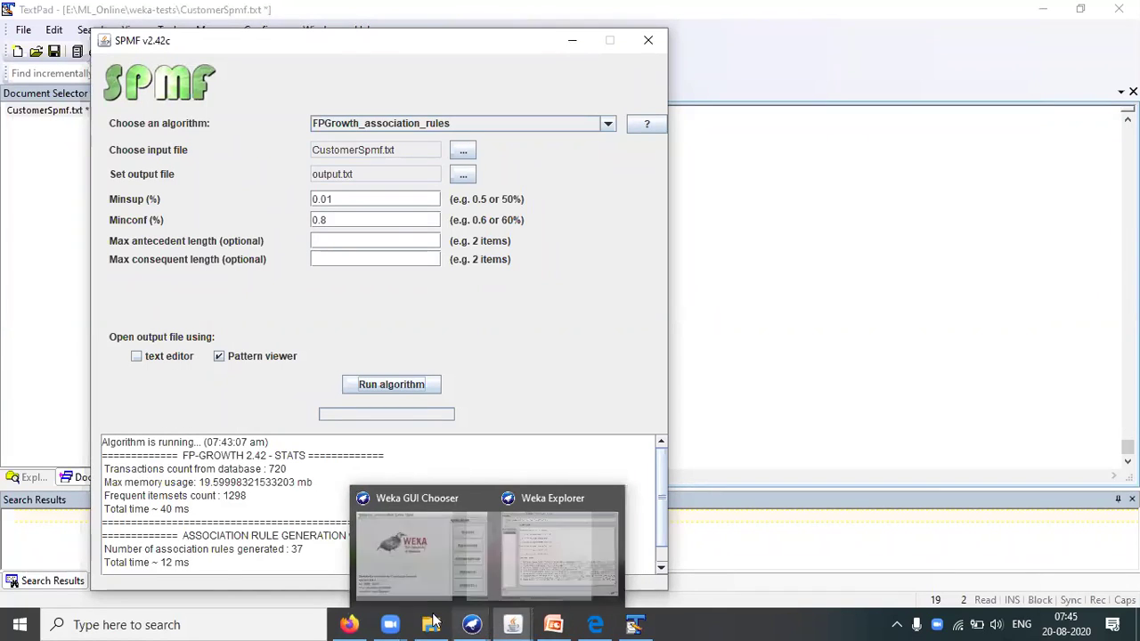
{"action": "left_click", "coordinate": [910, 314]}
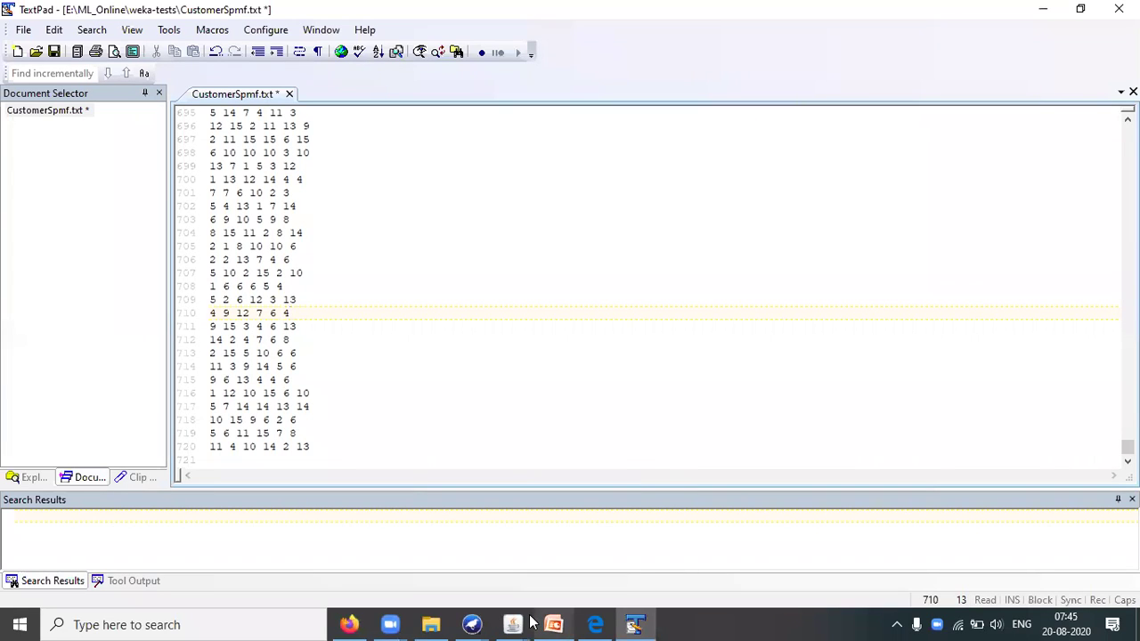
{"action": "mouse_move", "coordinate": [481, 622]}
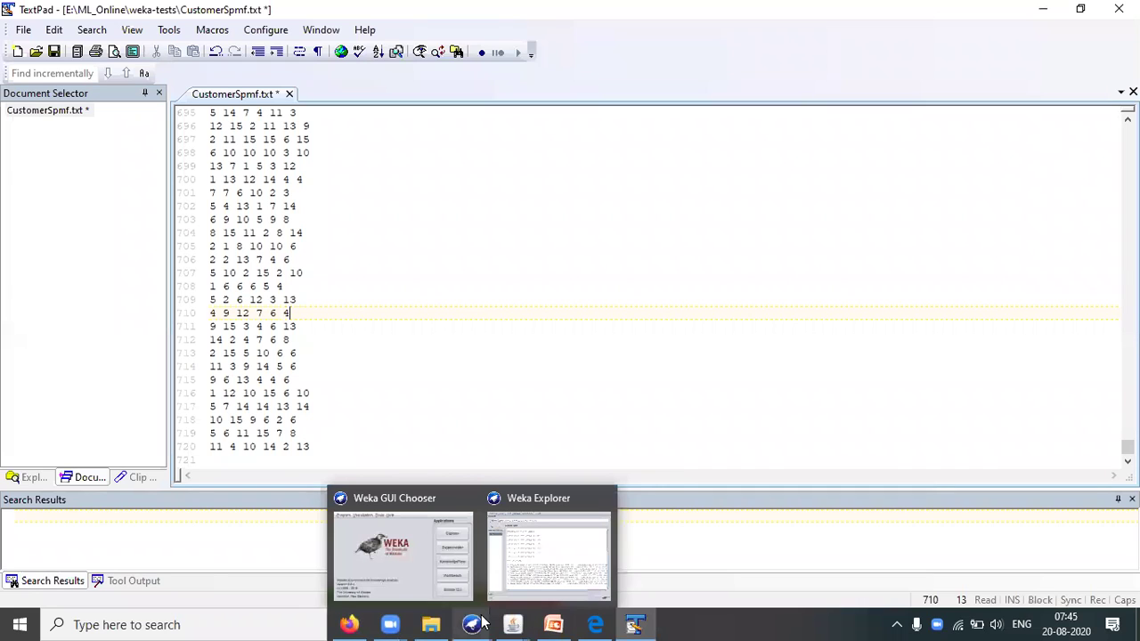
{"action": "left_click", "coordinate": [735, 340]}
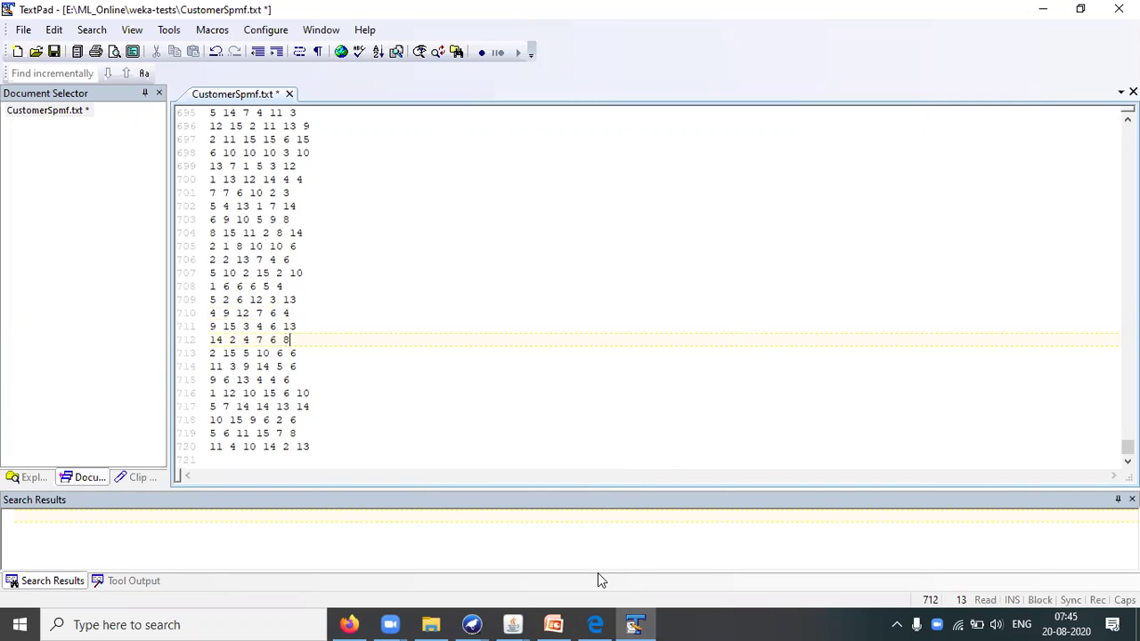
Switch to Weka Explorer with the Apriori results and close its window, confirming the closure
{"action": "left_click", "coordinate": [472, 623]}
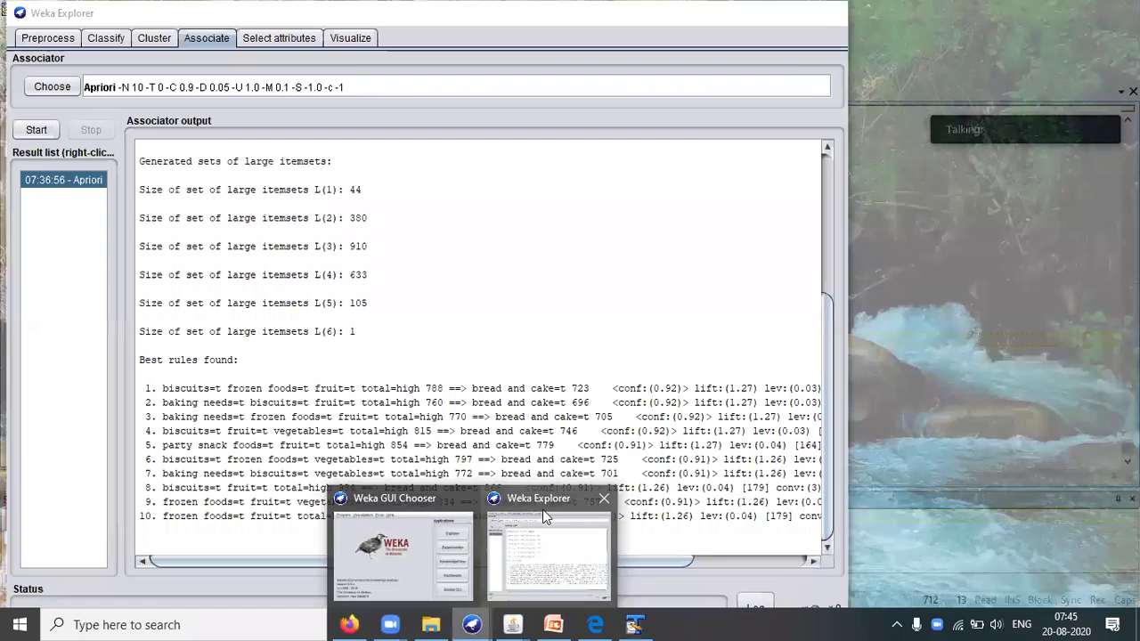
{"action": "left_click", "coordinate": [542, 510]}
{"action": "left_click", "coordinate": [828, 13]}
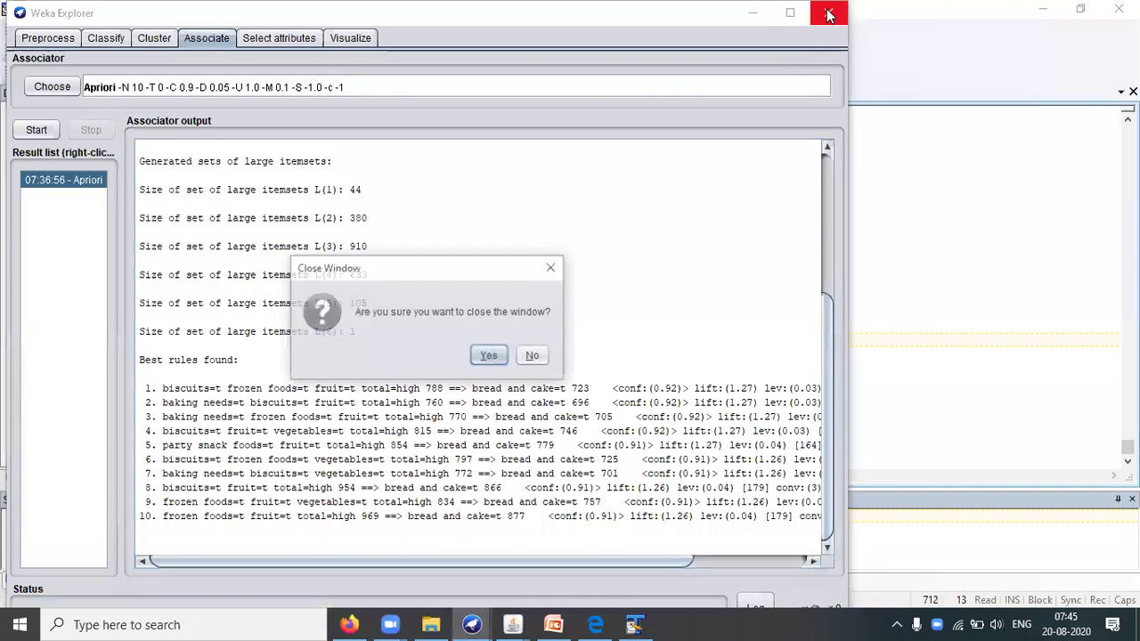
{"action": "left_click", "coordinate": [490, 357]}
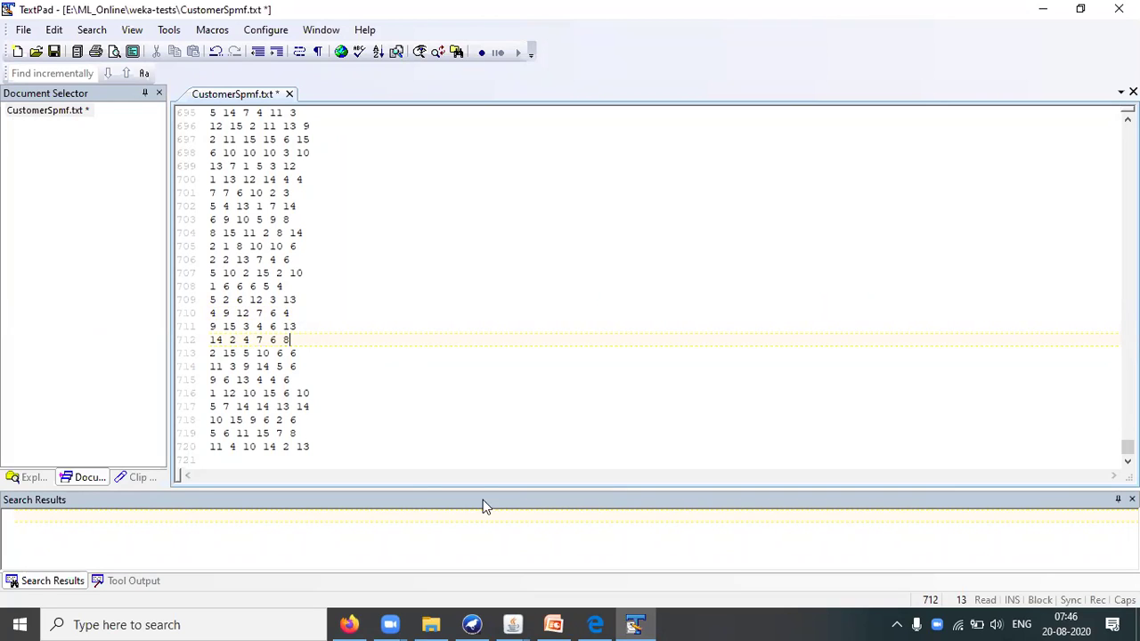
Switch back to SPMF, browse the available algorithms and choose CMDeo from the sequential rule mining group
{"action": "left_click", "coordinate": [514, 623]}
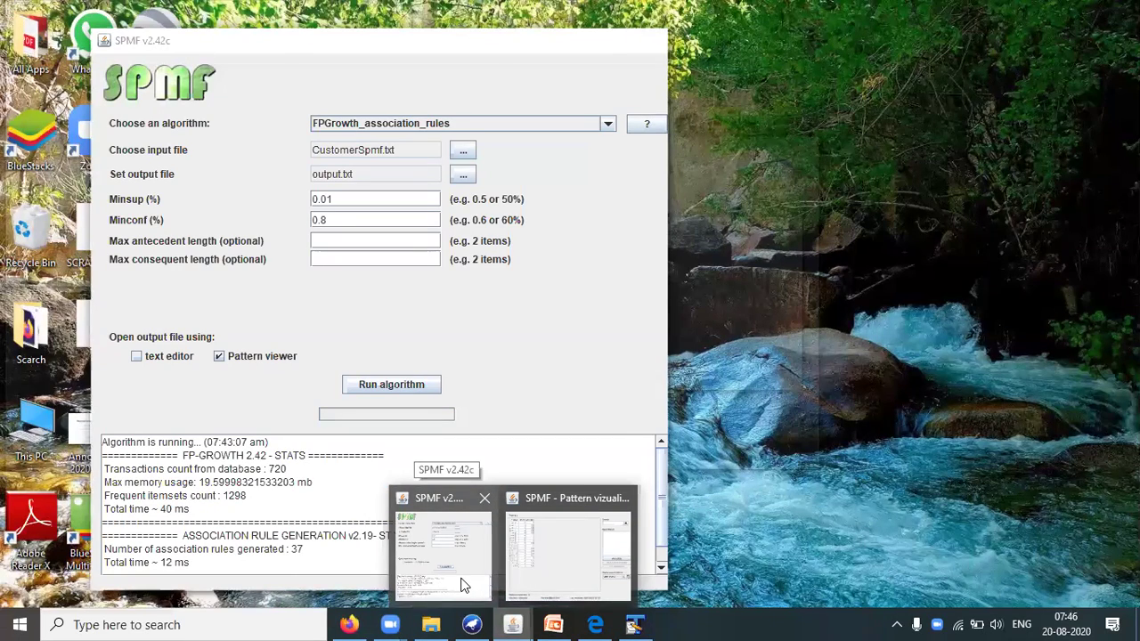
{"action": "left_click", "coordinate": [463, 586]}
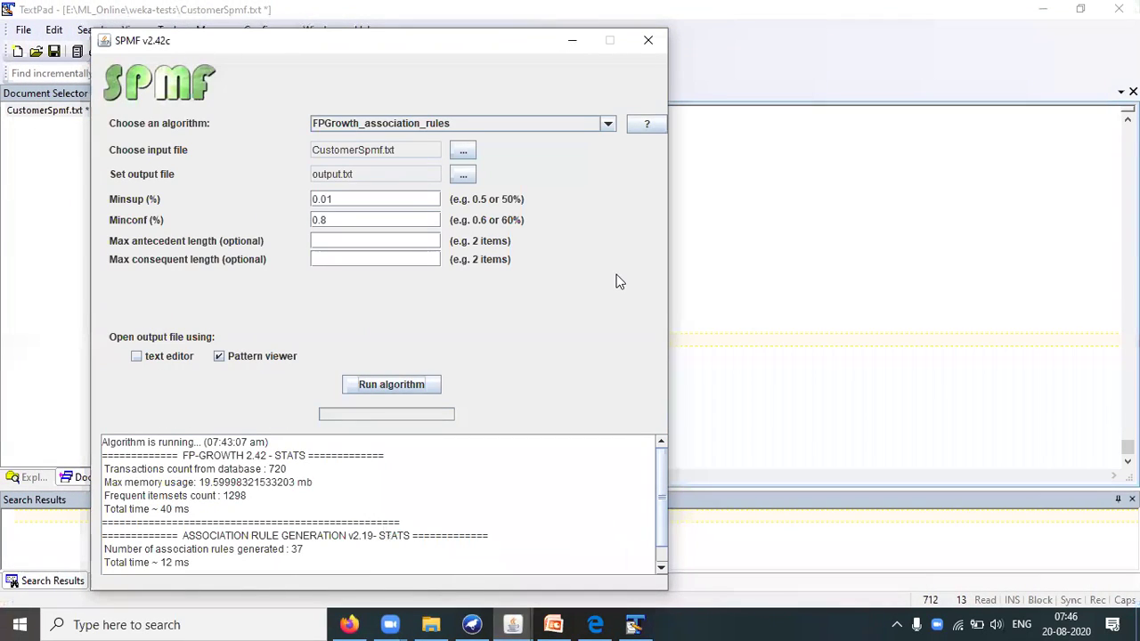
{"action": "left_click", "coordinate": [584, 122]}
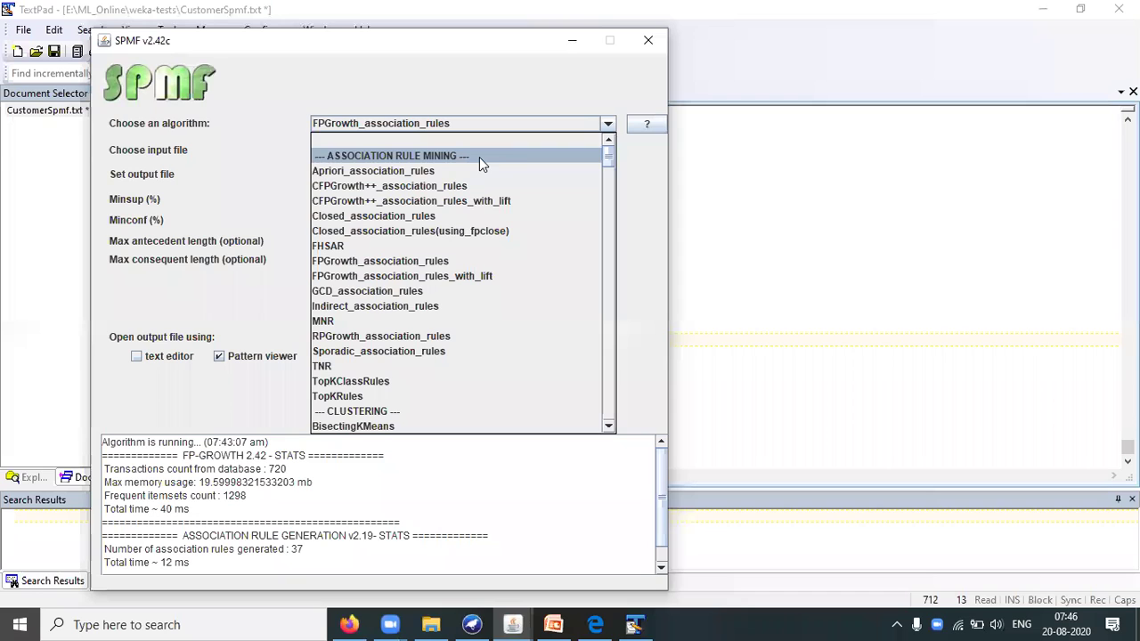
{"action": "left_click", "coordinate": [429, 416]}
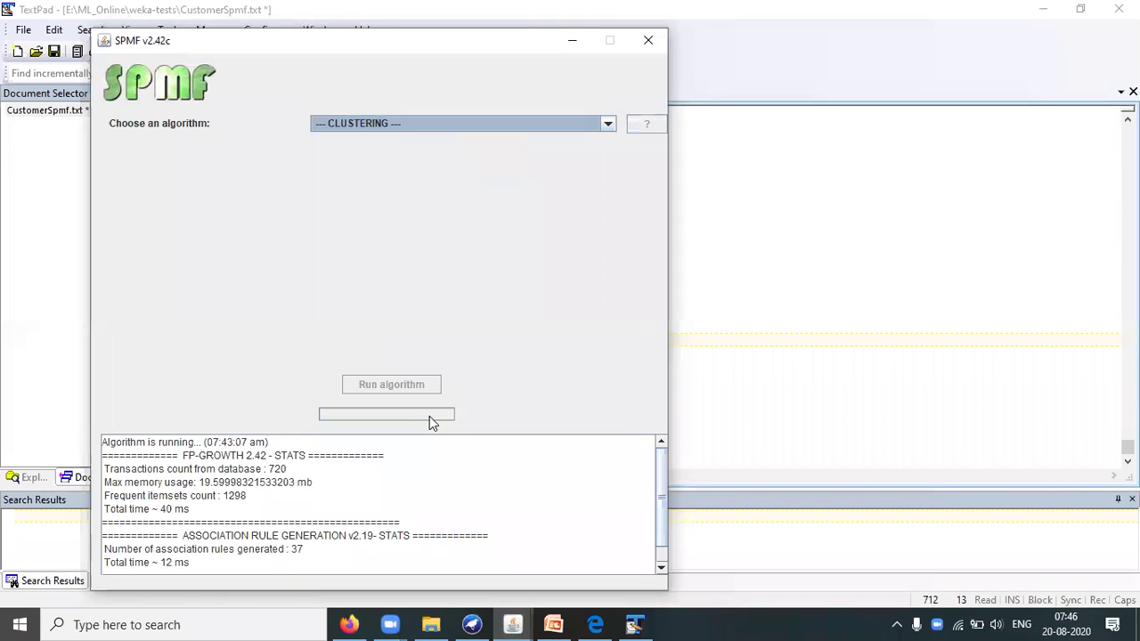
{"action": "left_click", "coordinate": [610, 123]}
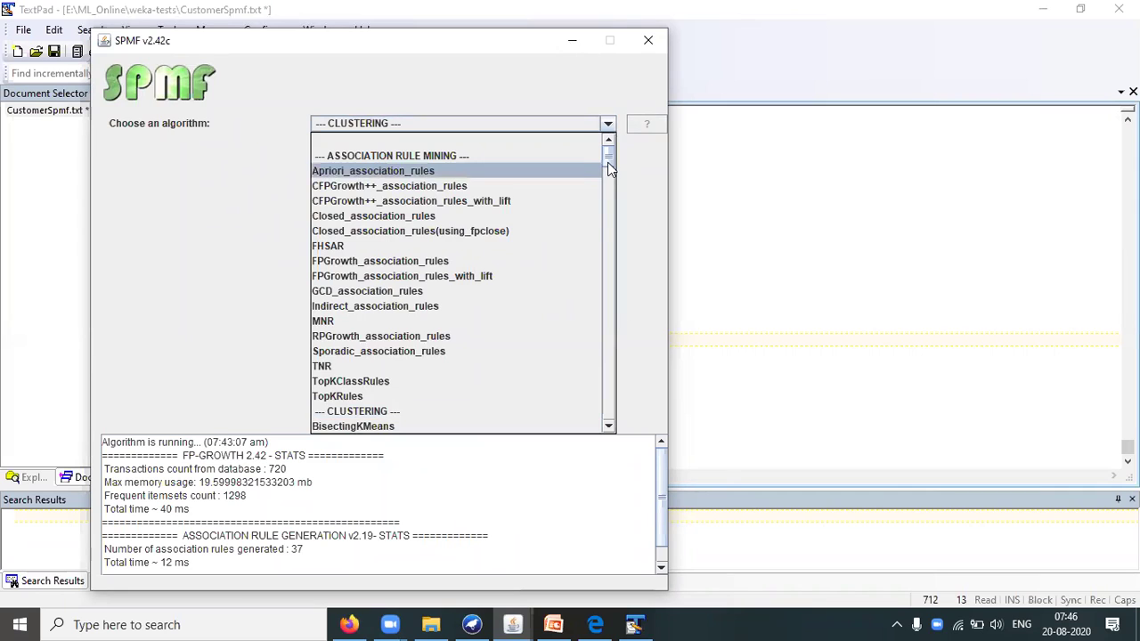
{"action": "left_click_drag", "start_coordinate": [608, 162], "coordinate": [580, 416]}
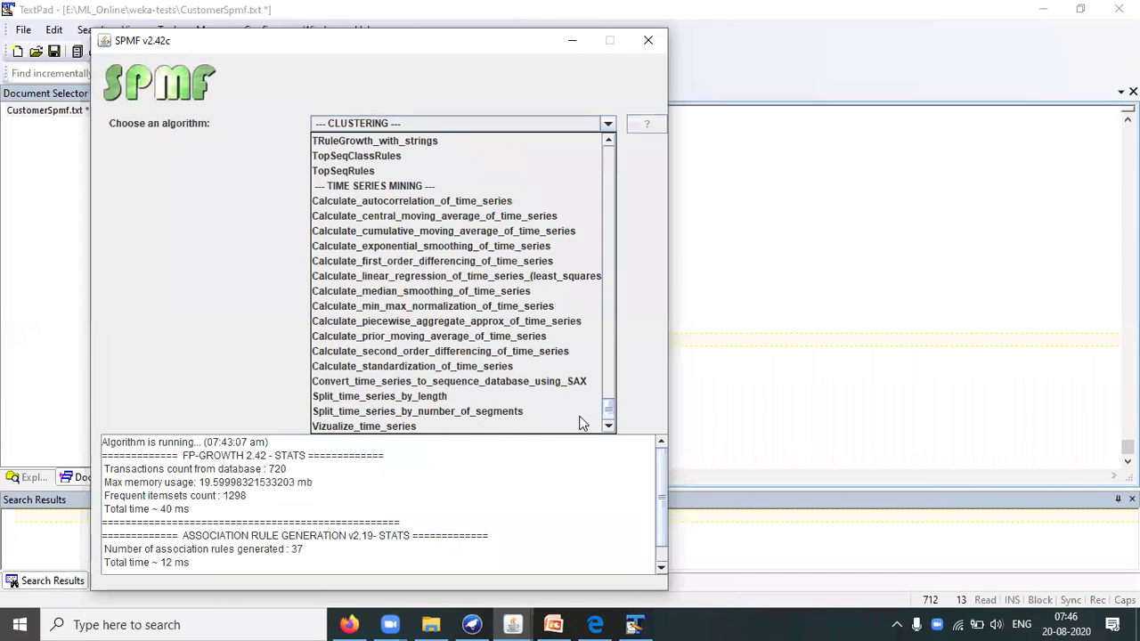
{"action": "scroll", "coordinate": [580, 410], "scroll_direction": "up", "scroll_amount": 7}
{"action": "scroll", "coordinate": [580, 403], "scroll_direction": "down", "scroll_amount": 1}
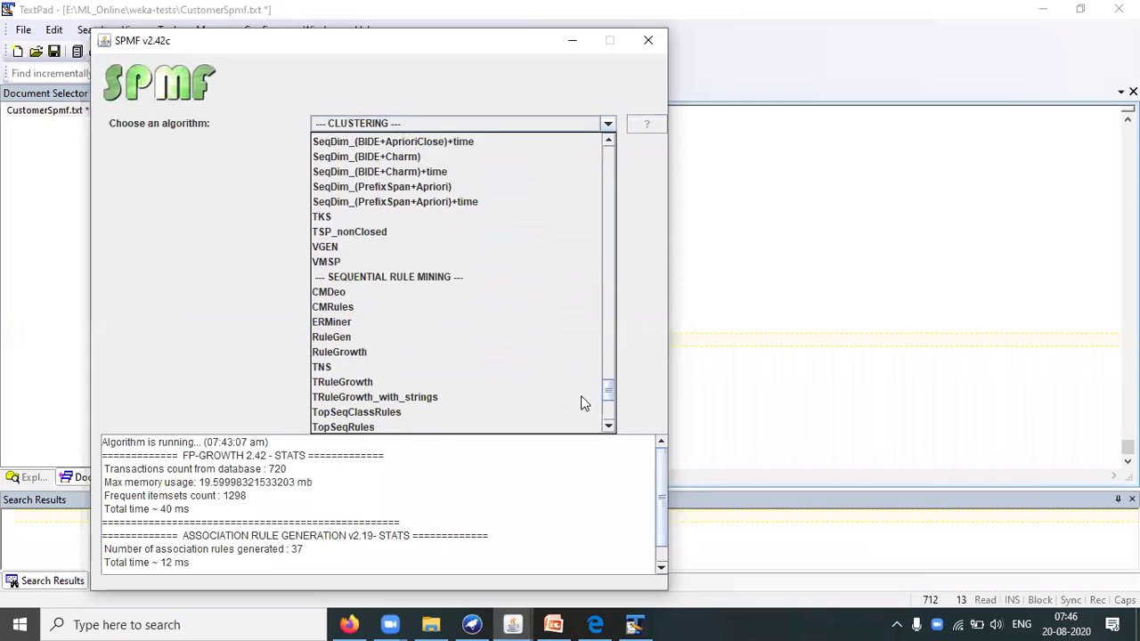
{"action": "scroll", "coordinate": [581, 395], "scroll_direction": "down", "scroll_amount": 1}
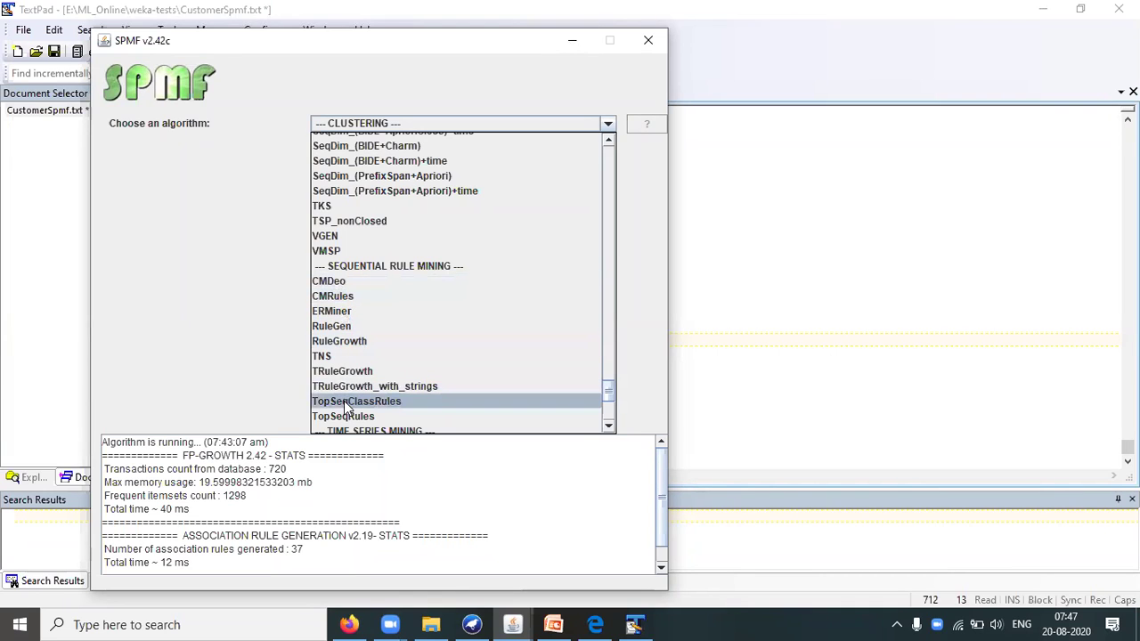
{"action": "left_click", "coordinate": [329, 282]}
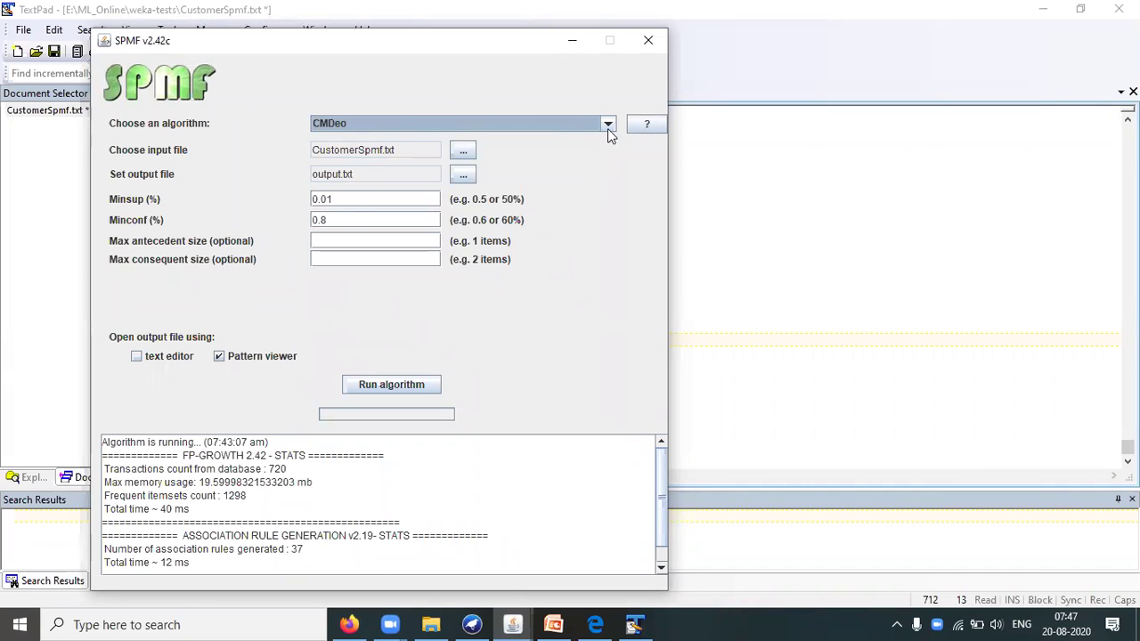
Open the online CMDeo documentation and examine its run instructions, sequence database input and output description
{"action": "left_click", "coordinate": [646, 125]}
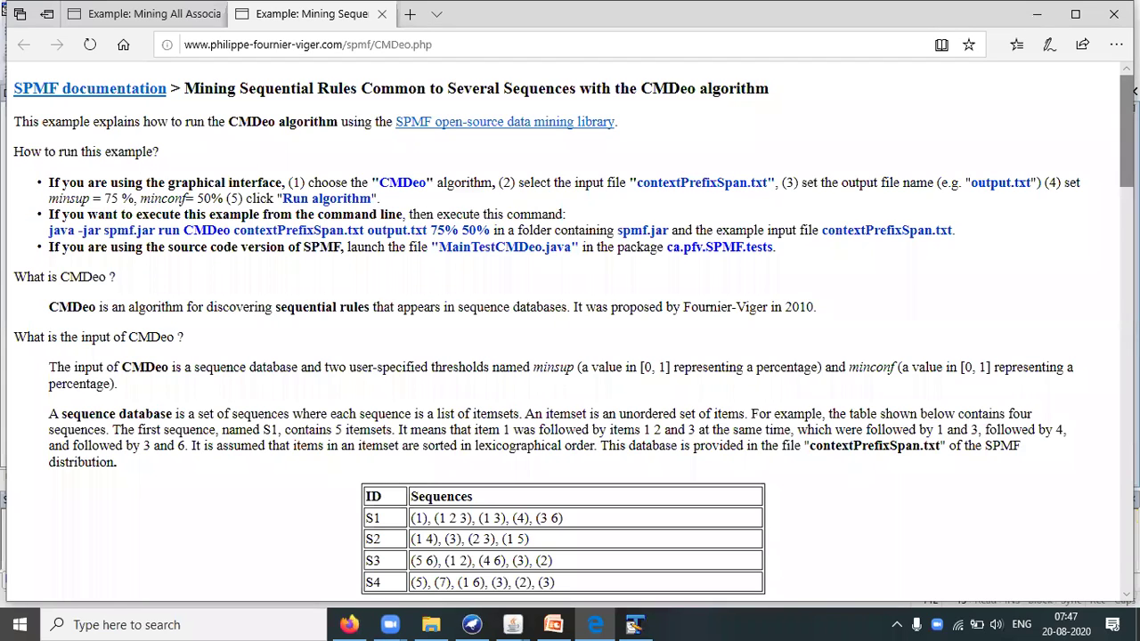
{"action": "scroll", "coordinate": [570, 335], "scroll_direction": "down", "scroll_amount": 3}
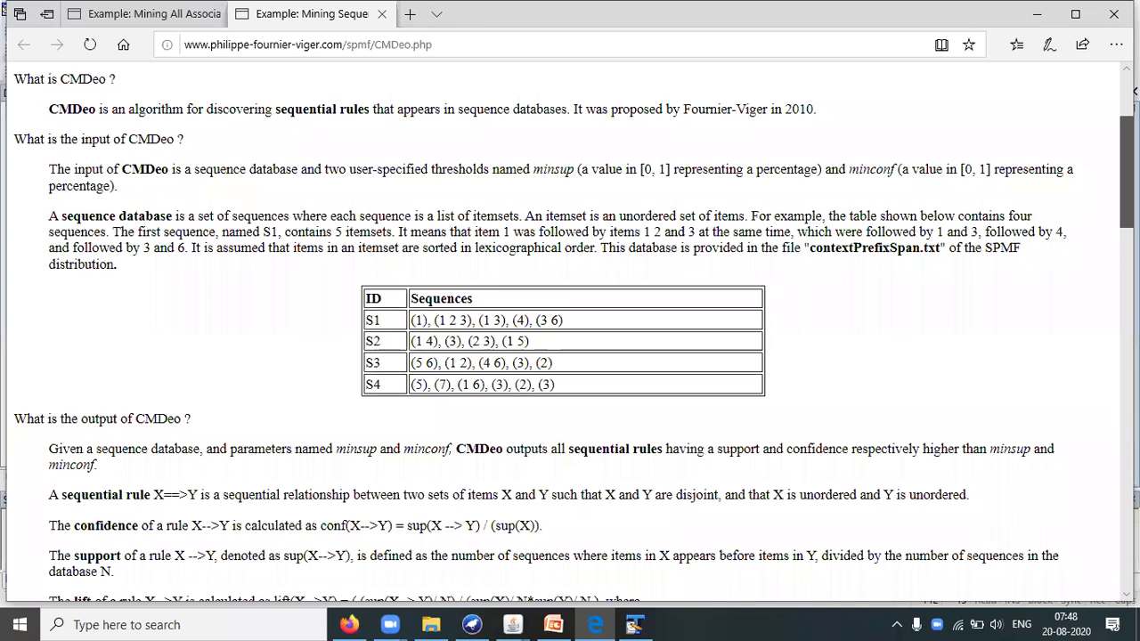
{"action": "scroll", "coordinate": [570, 338], "scroll_direction": "up", "scroll_amount": 1}
{"action": "scroll", "coordinate": [575, 129], "scroll_direction": "up", "scroll_amount": 1}
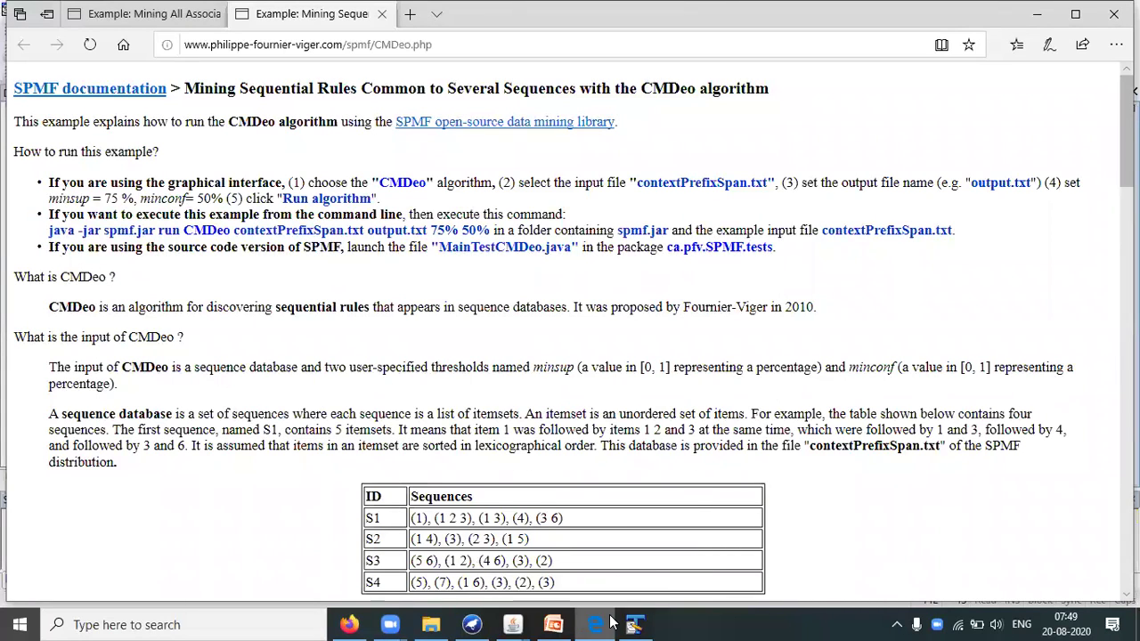
Return to SPMF, browse the algorithm list back to the association rule mining group and close SPMF
{"action": "mouse_move", "coordinate": [512, 622]}
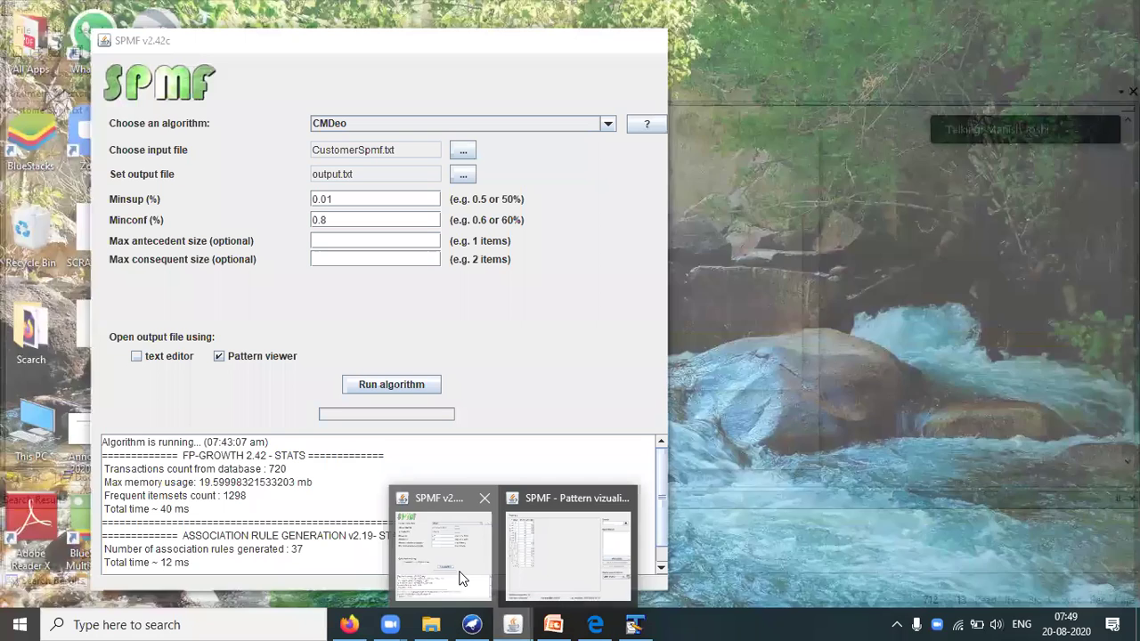
{"action": "left_click", "coordinate": [462, 578]}
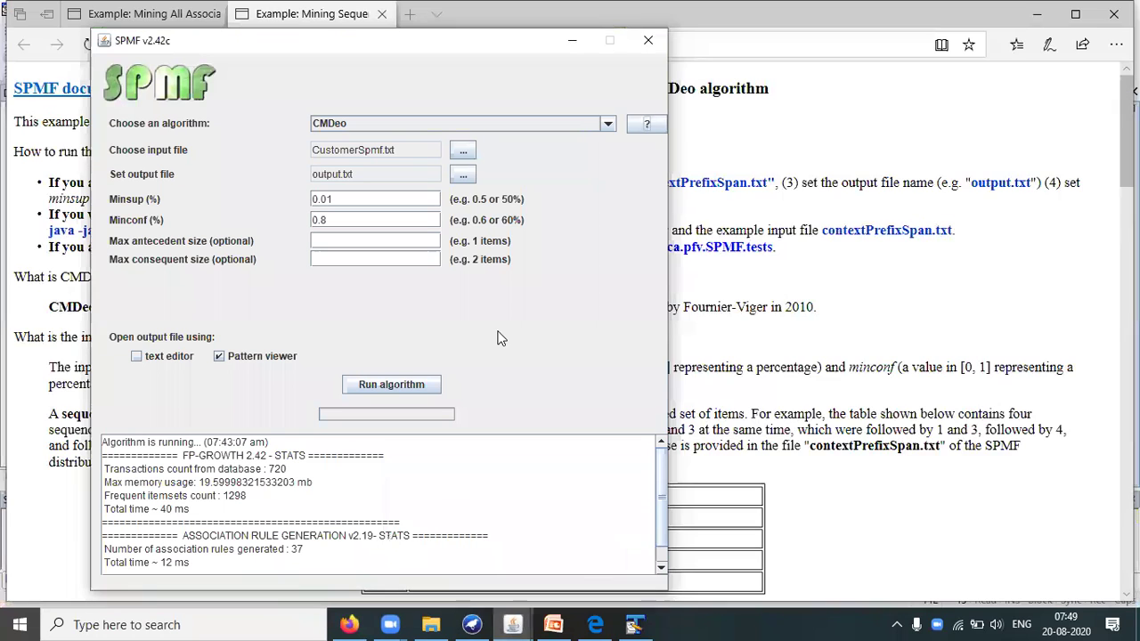
{"action": "left_click", "coordinate": [566, 127]}
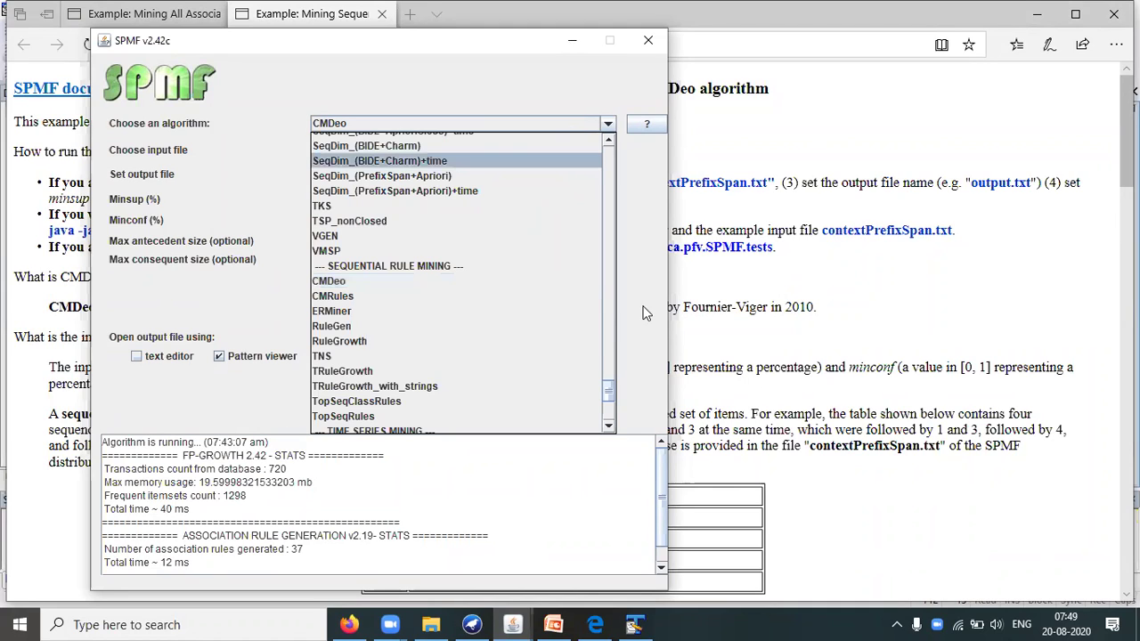
{"action": "left_click_drag", "start_coordinate": [611, 390], "coordinate": [622, 137]}
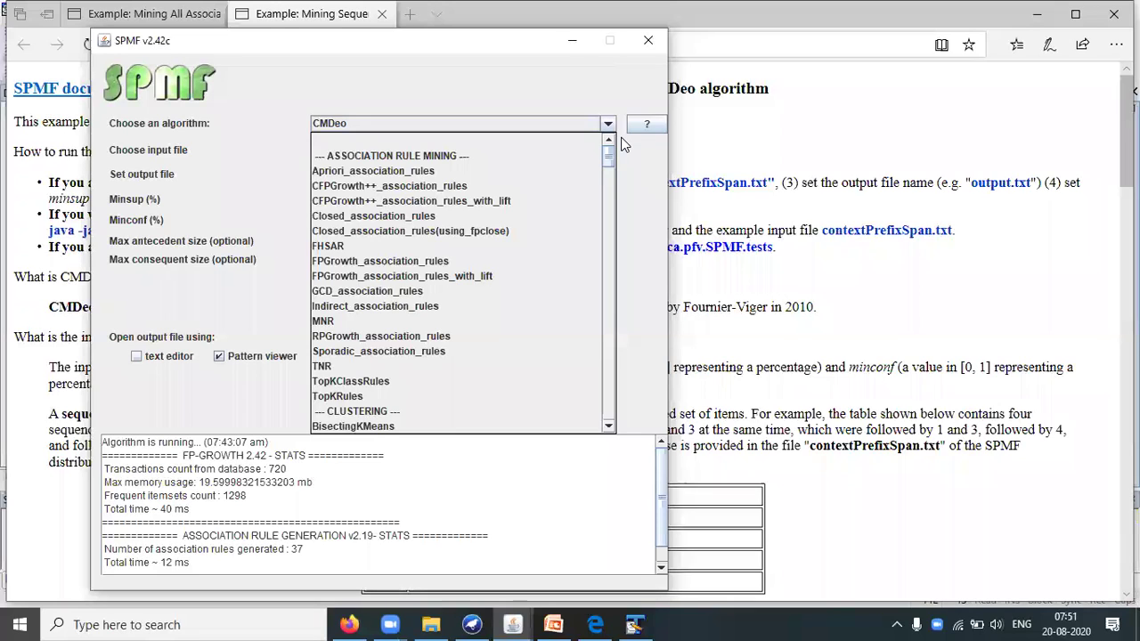
{"action": "left_click", "coordinate": [651, 39]}
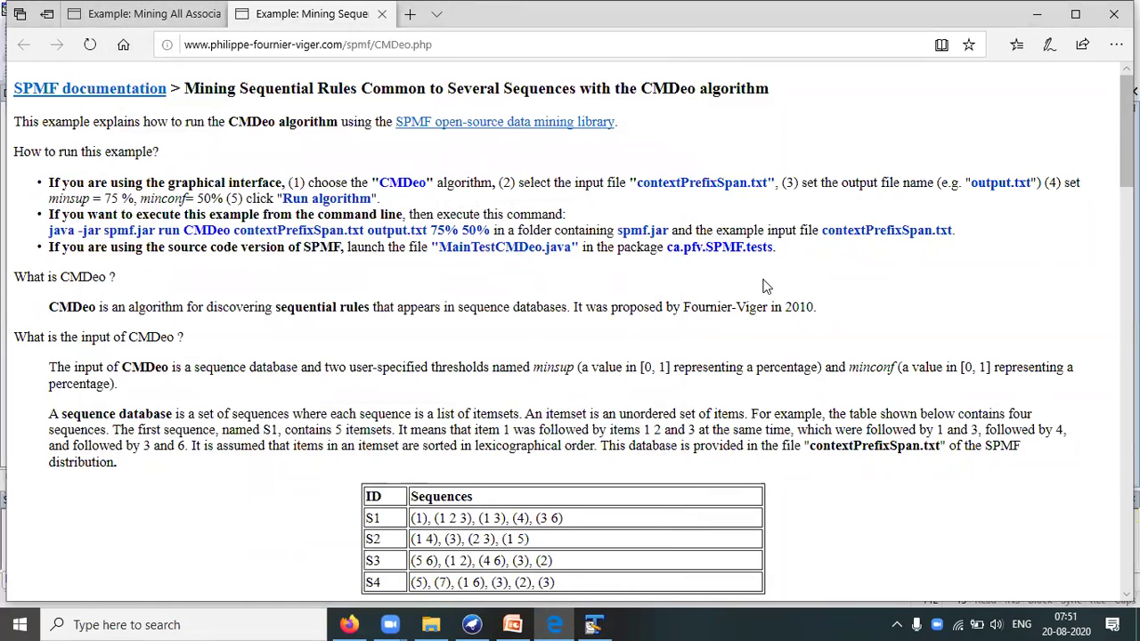
Look over the CMDeo documentation page again and minimize the browser, keeping all its tabs open
{"action": "scroll", "coordinate": [1127, 134], "scroll_direction": "down", "scroll_amount": 3}
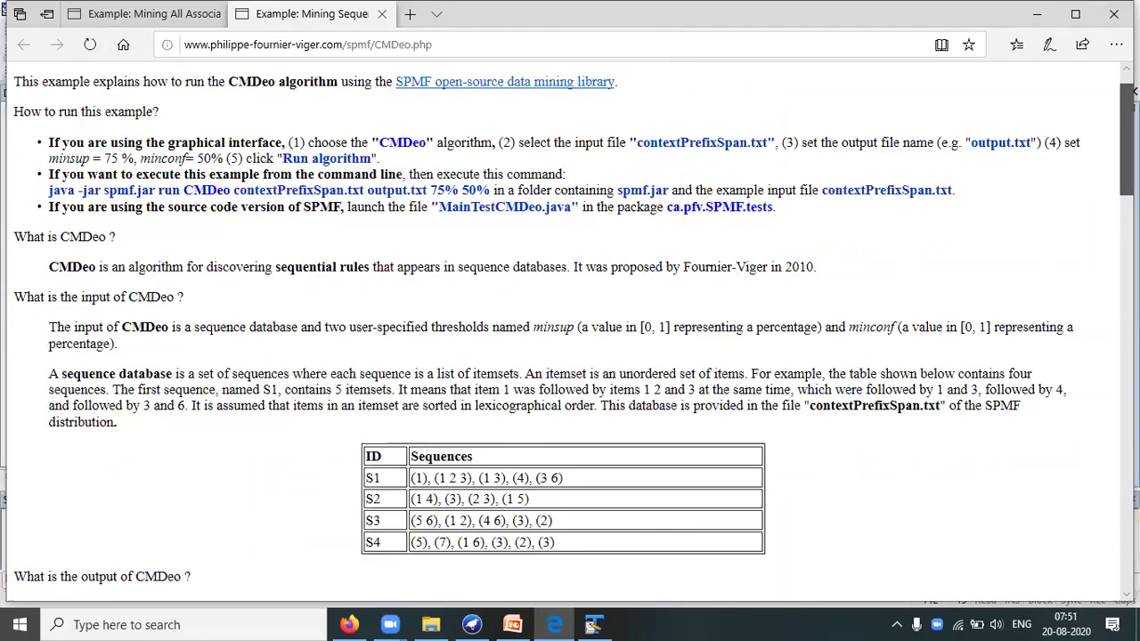
{"action": "scroll", "coordinate": [1126, 133], "scroll_direction": "up", "scroll_amount": 3}
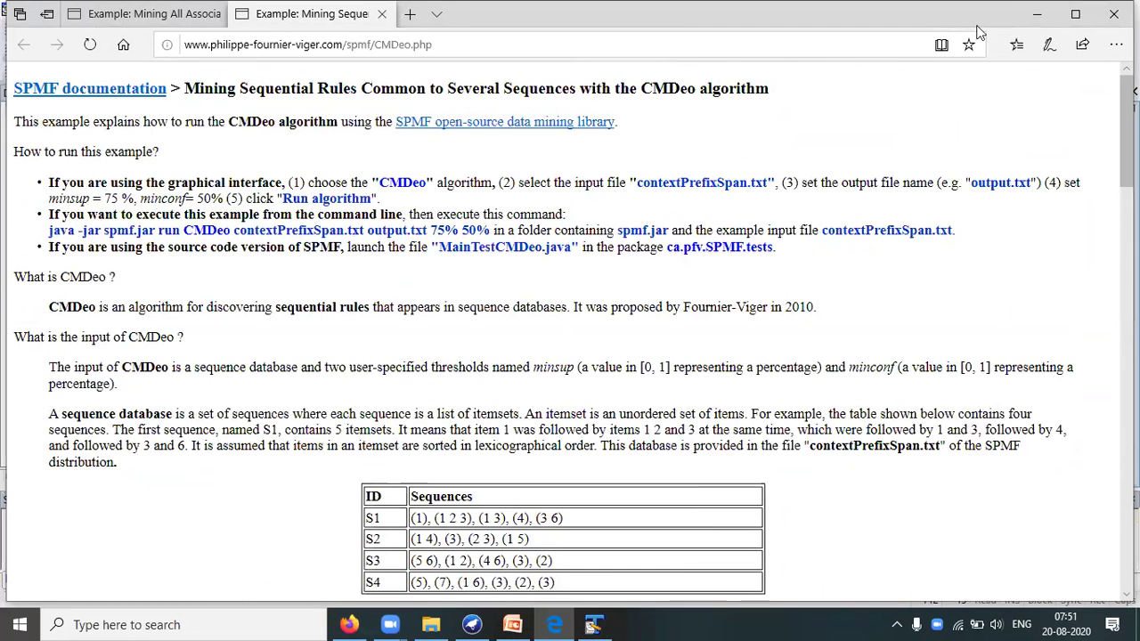
{"action": "left_click", "coordinate": [1112, 14]}
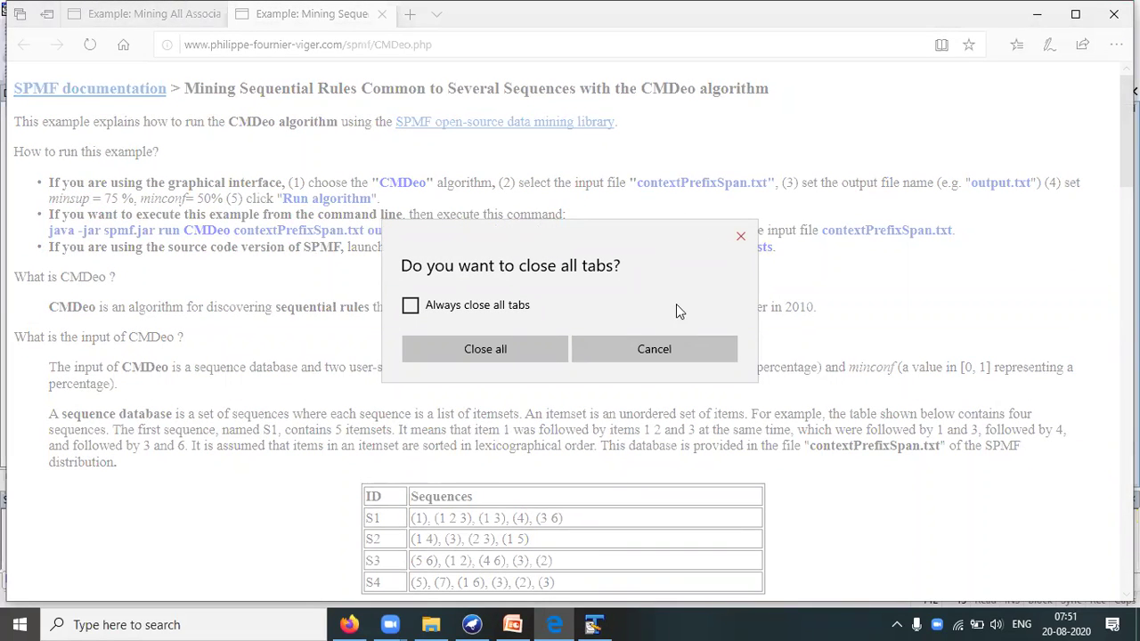
{"action": "left_click", "coordinate": [650, 342]}
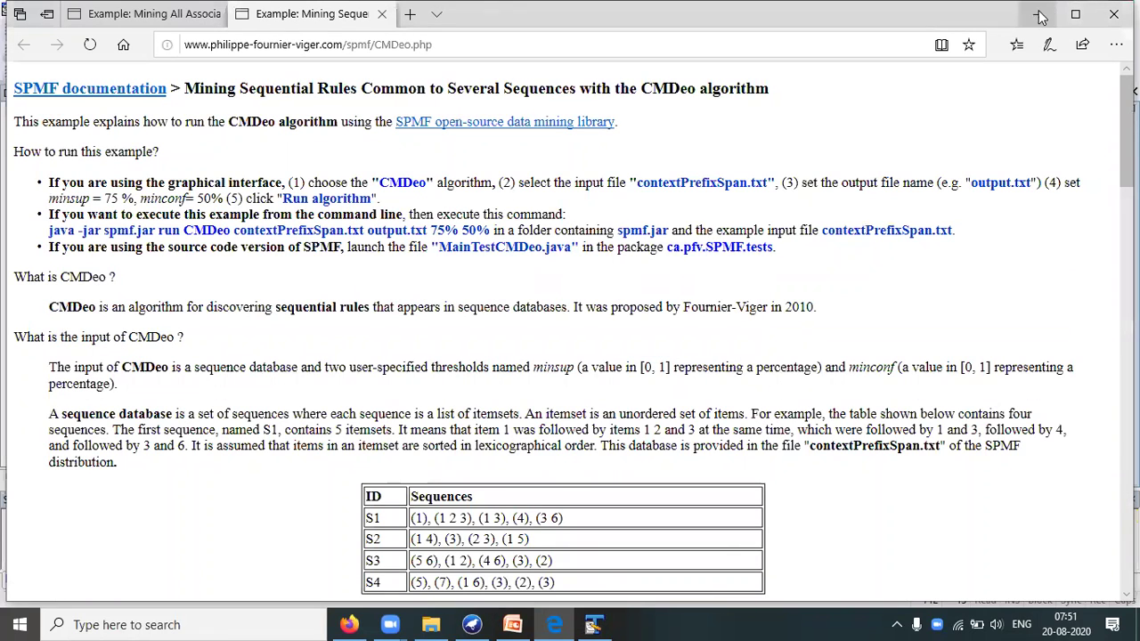
{"action": "left_click", "coordinate": [1040, 16]}
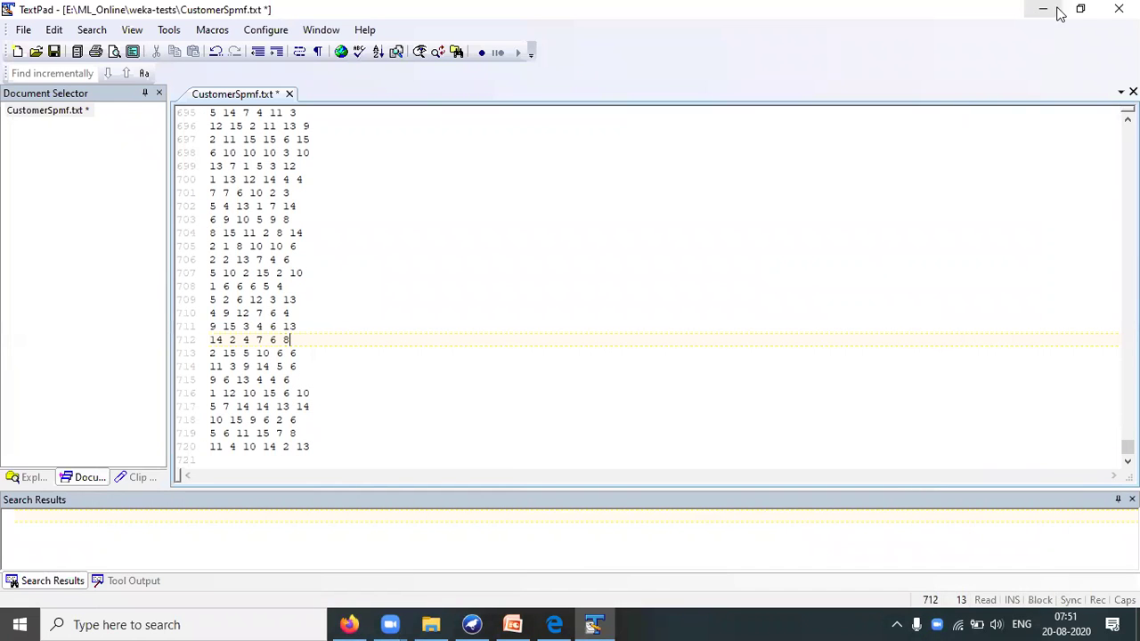
Close TextPad without saving the changes to CustomerSpmf and switch to Firefox
{"action": "left_click", "coordinate": [1119, 9]}
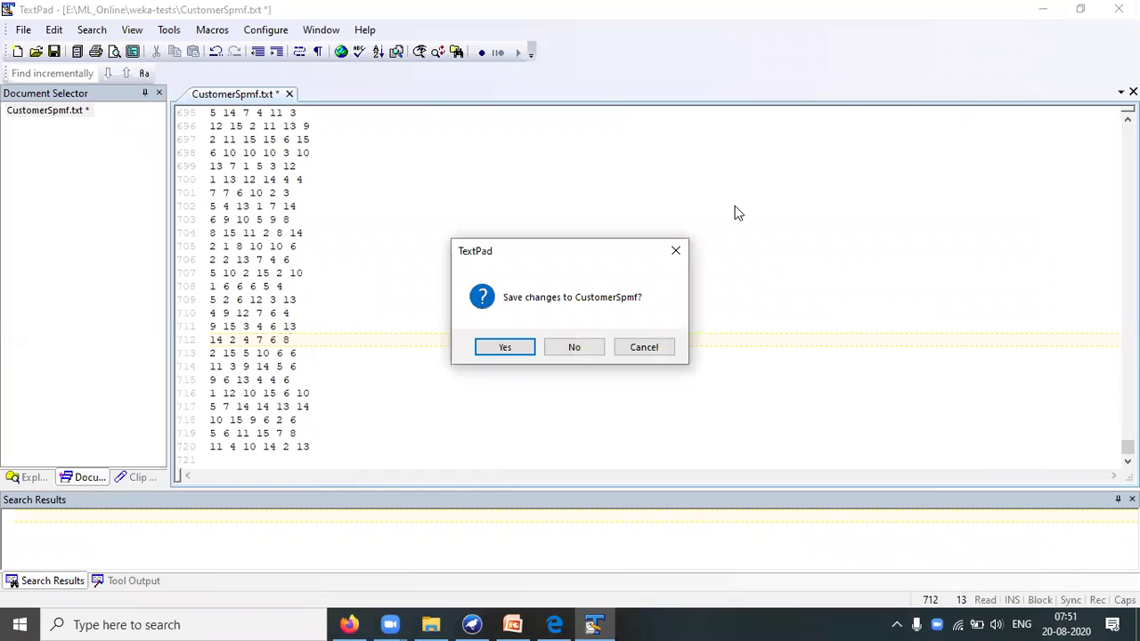
{"action": "left_click", "coordinate": [575, 347]}
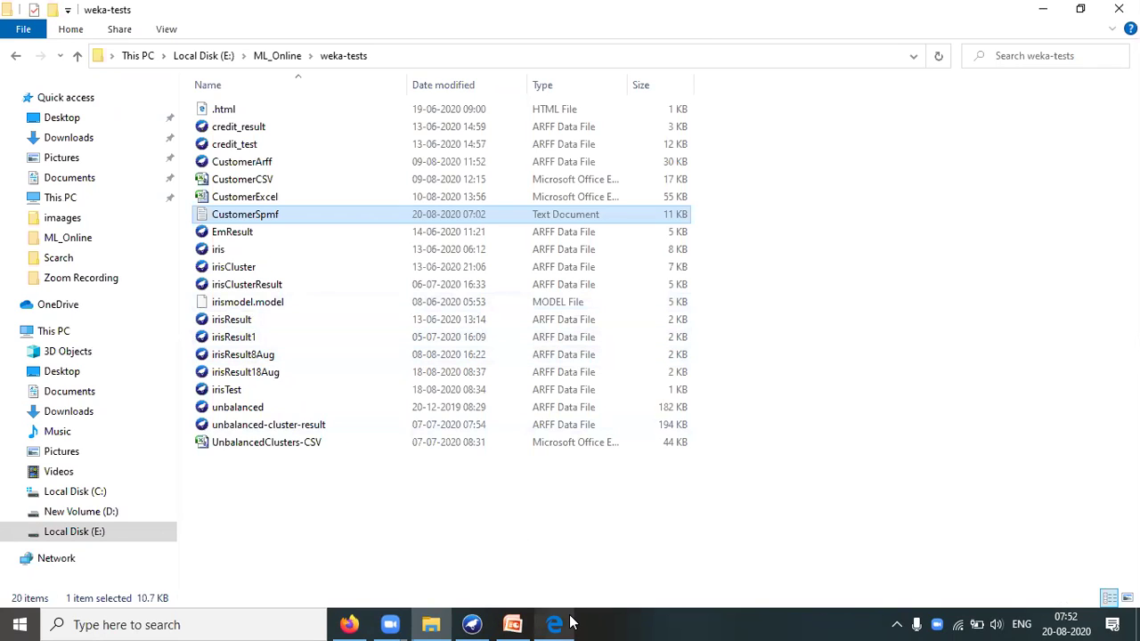
{"action": "mouse_move", "coordinate": [395, 623]}
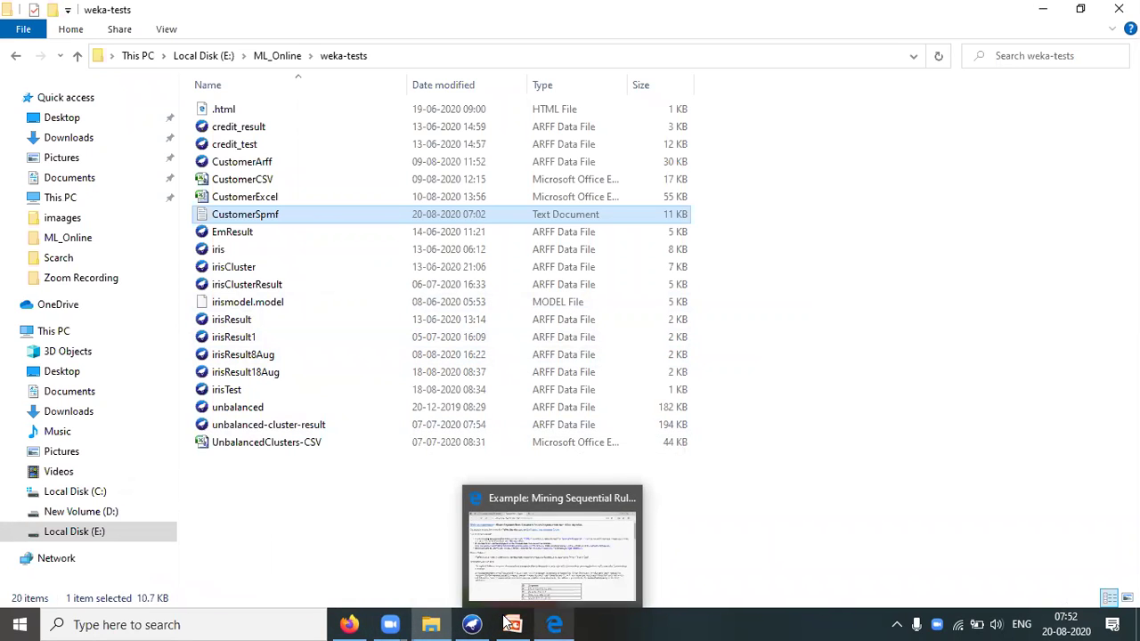
{"action": "left_click", "coordinate": [349, 623]}
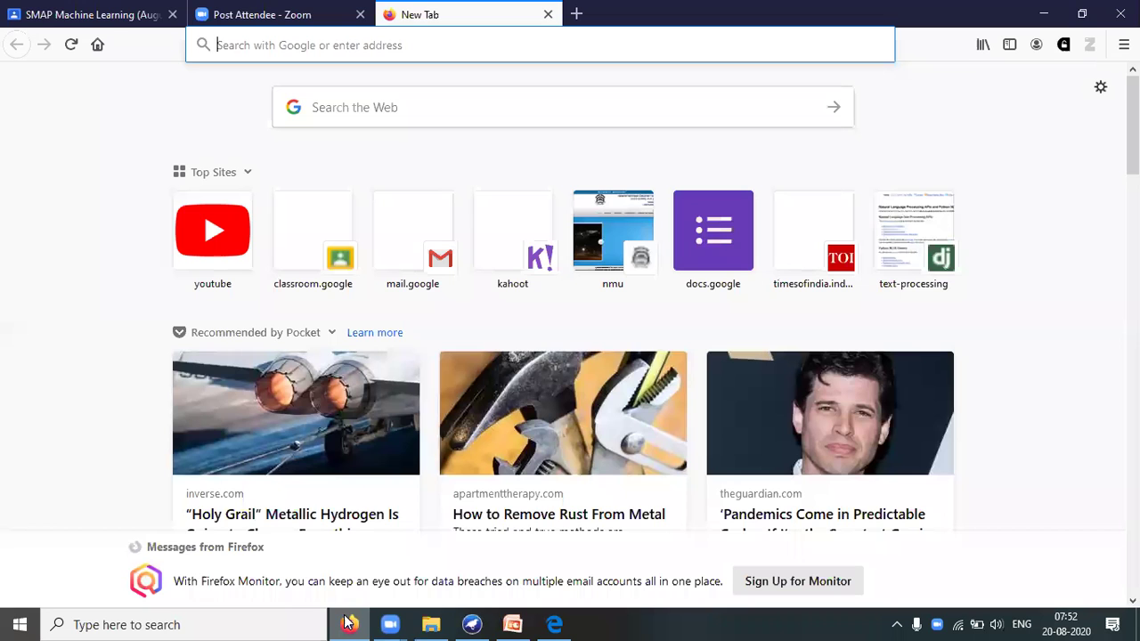
Switch to the SMAP Machine Learning (August 2020) class and look through the posts in its stream
{"action": "left_click", "coordinate": [67, 17]}
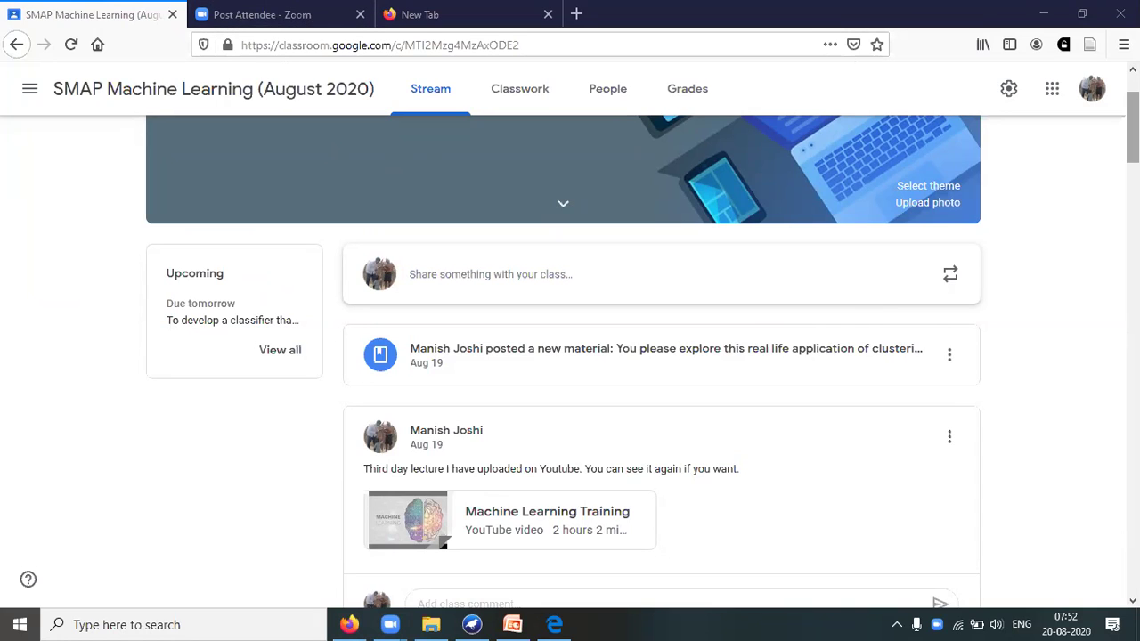
{"action": "scroll", "coordinate": [659, 356], "scroll_direction": "down", "scroll_amount": 3}
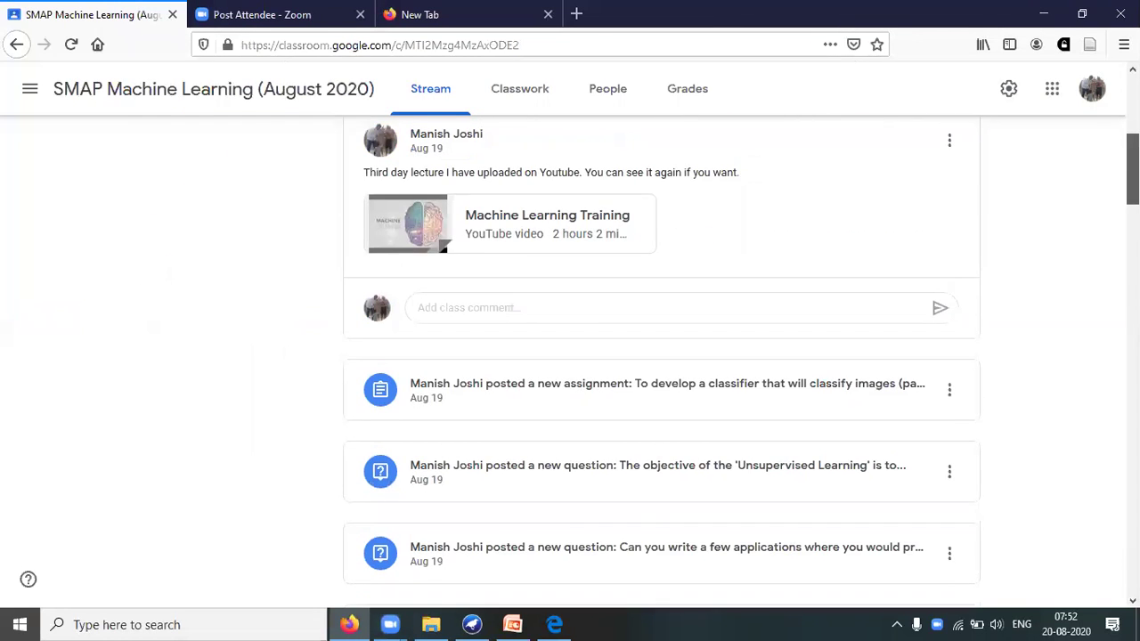
{"action": "scroll", "coordinate": [659, 356], "scroll_direction": "up", "scroll_amount": 1}
{"action": "scroll", "coordinate": [660, 357], "scroll_direction": "down", "scroll_amount": 2}
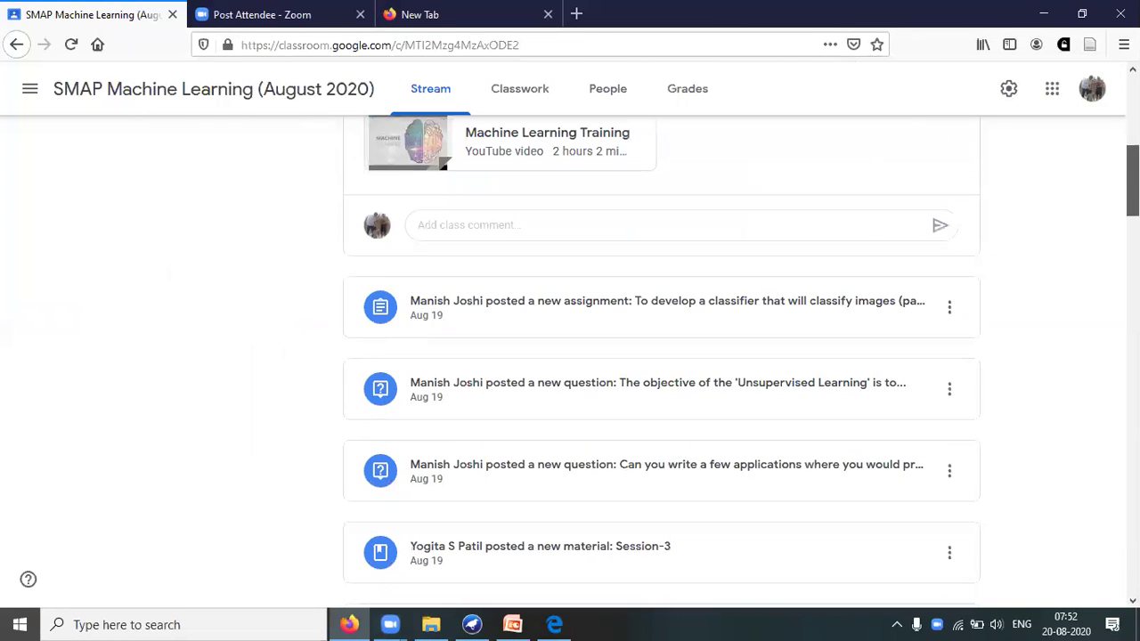
{"action": "scroll", "coordinate": [659, 357], "scroll_direction": "down", "scroll_amount": 2}
{"action": "scroll", "coordinate": [659, 356], "scroll_direction": "down", "scroll_amount": 3}
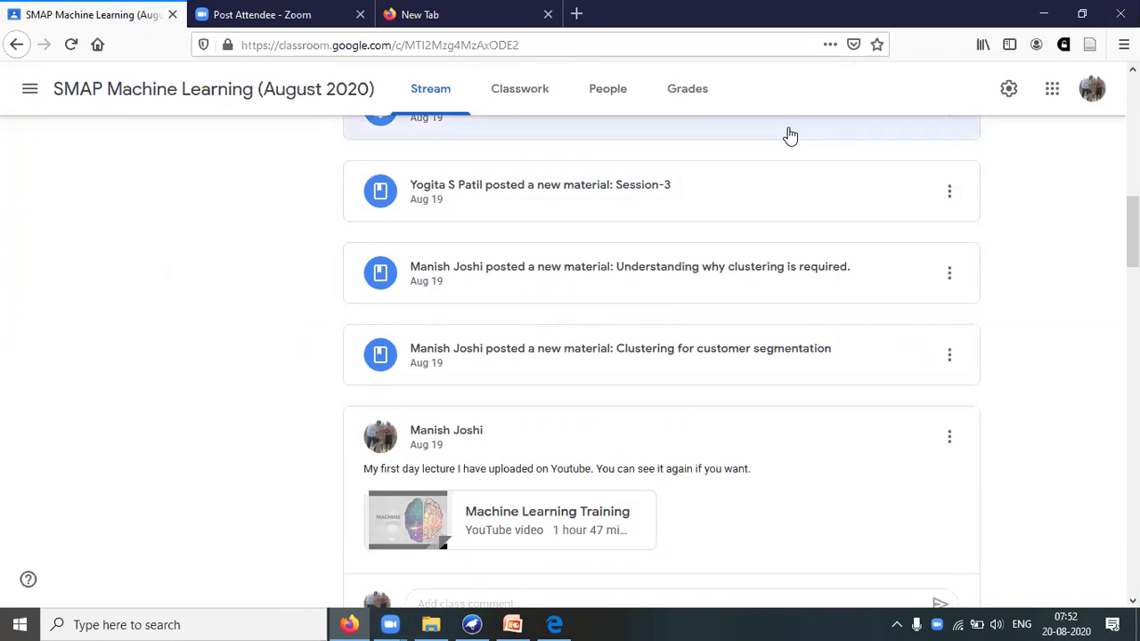
Open the classwork list and expand the ML applications assignment and the class suggestion question under Understanding Machine learning to review their submission summaries
{"action": "left_click", "coordinate": [500, 100]}
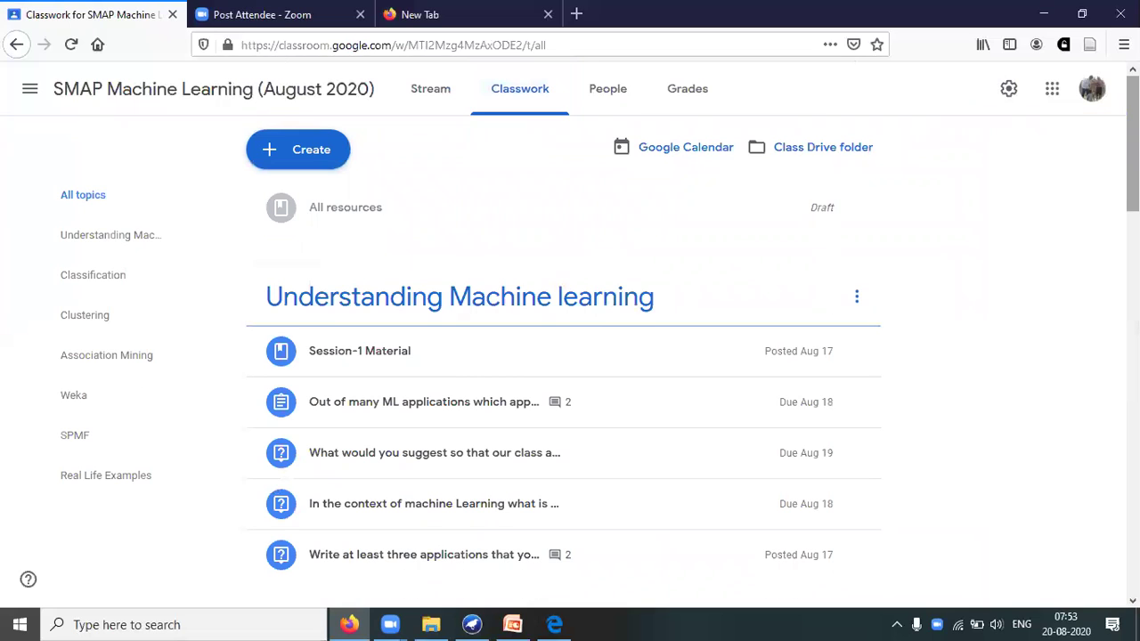
{"action": "scroll", "coordinate": [570, 356], "scroll_direction": "down", "scroll_amount": 1}
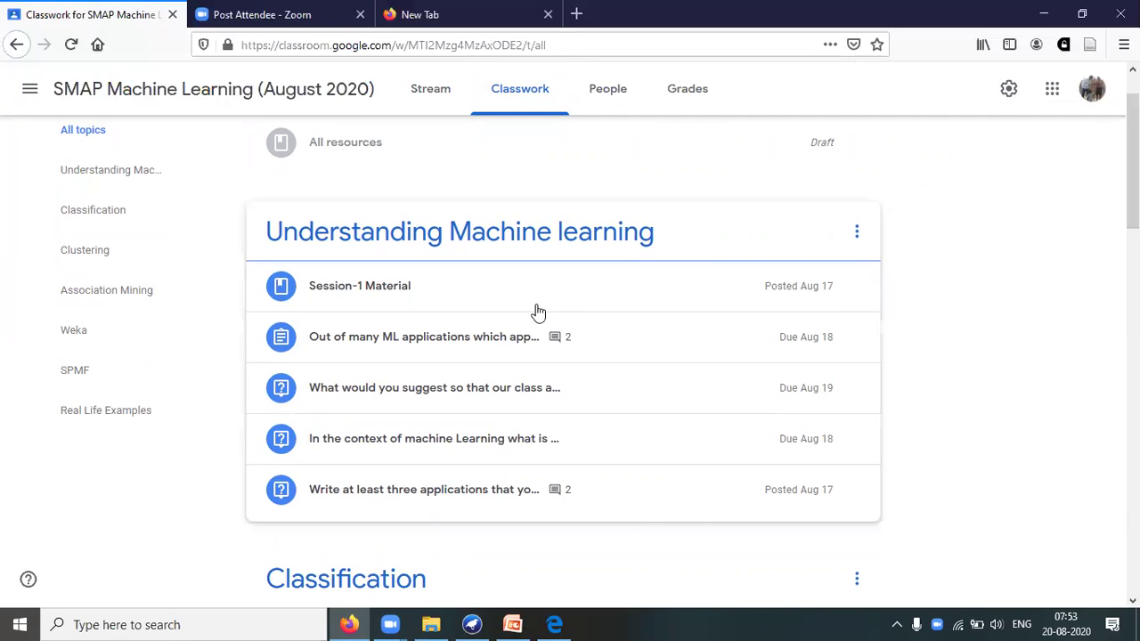
{"action": "left_click", "coordinate": [493, 343]}
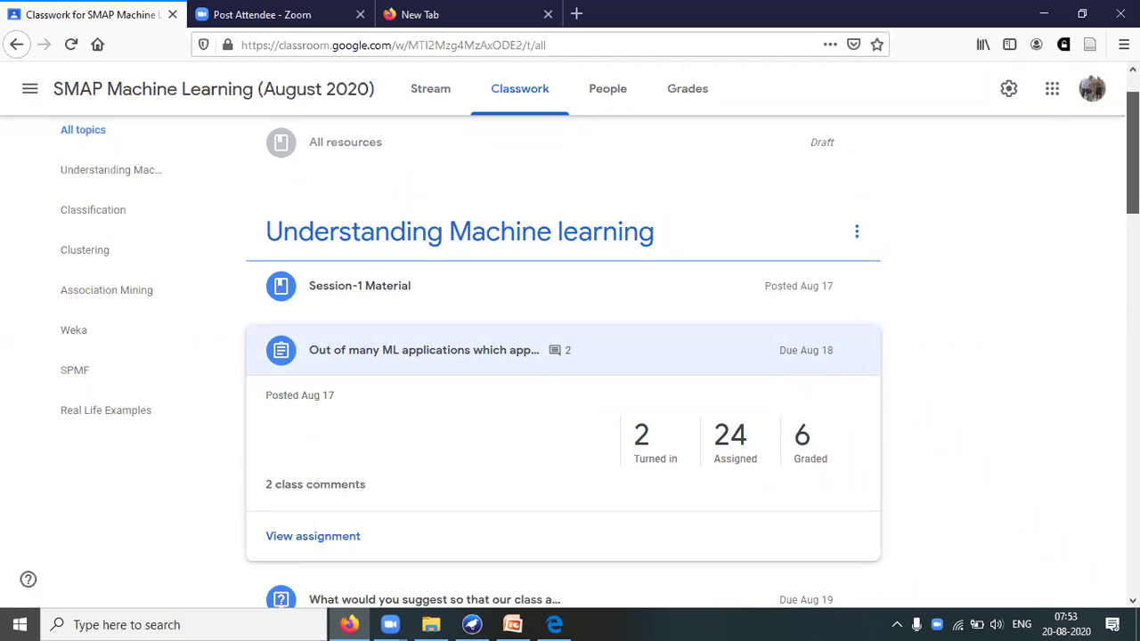
{"action": "scroll", "coordinate": [570, 357], "scroll_direction": "down", "scroll_amount": 3}
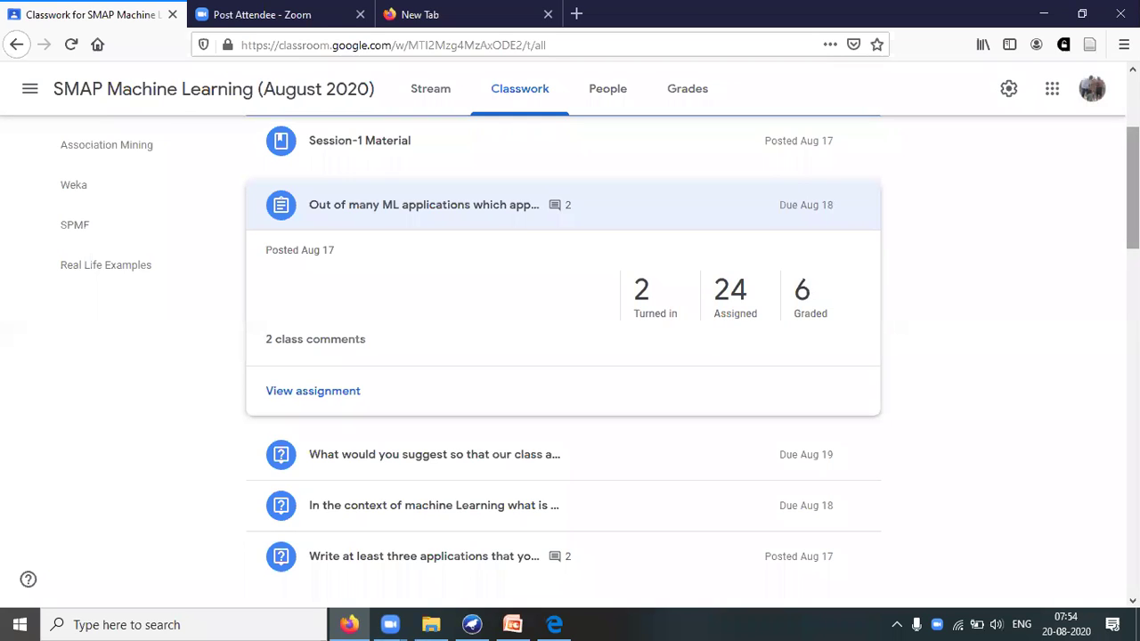
{"action": "left_click", "coordinate": [580, 458]}
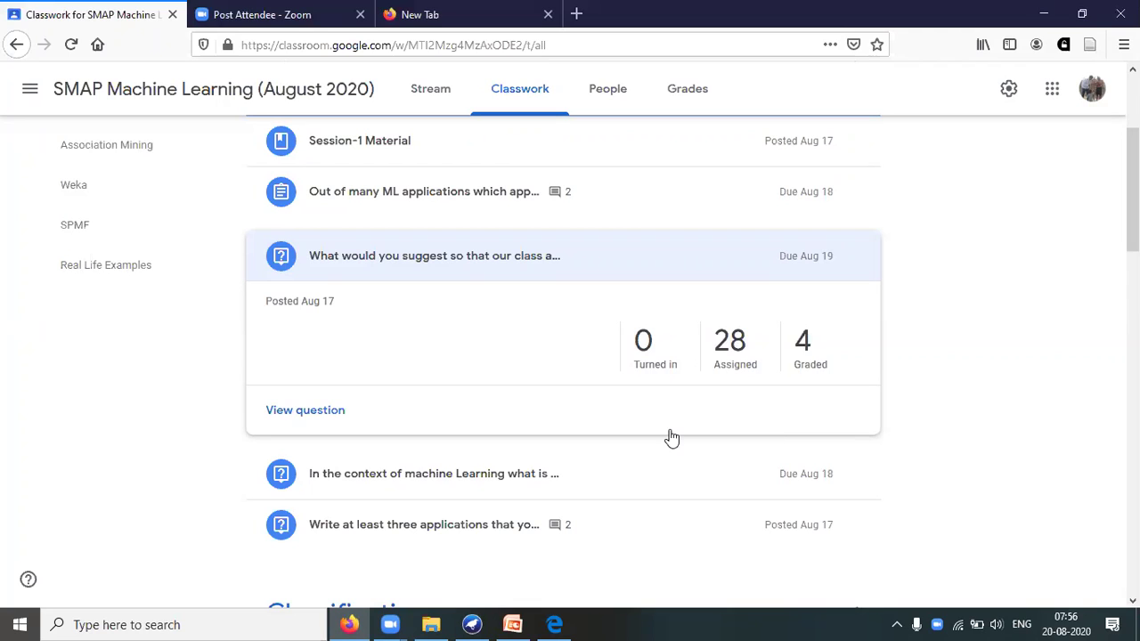
Expand the multiple-choice question "In the context of machine Learning what is ..." and review how the answer options were chosen
{"action": "left_click_drag", "start_coordinate": [1133, 189], "coordinate": [1133, 232]}
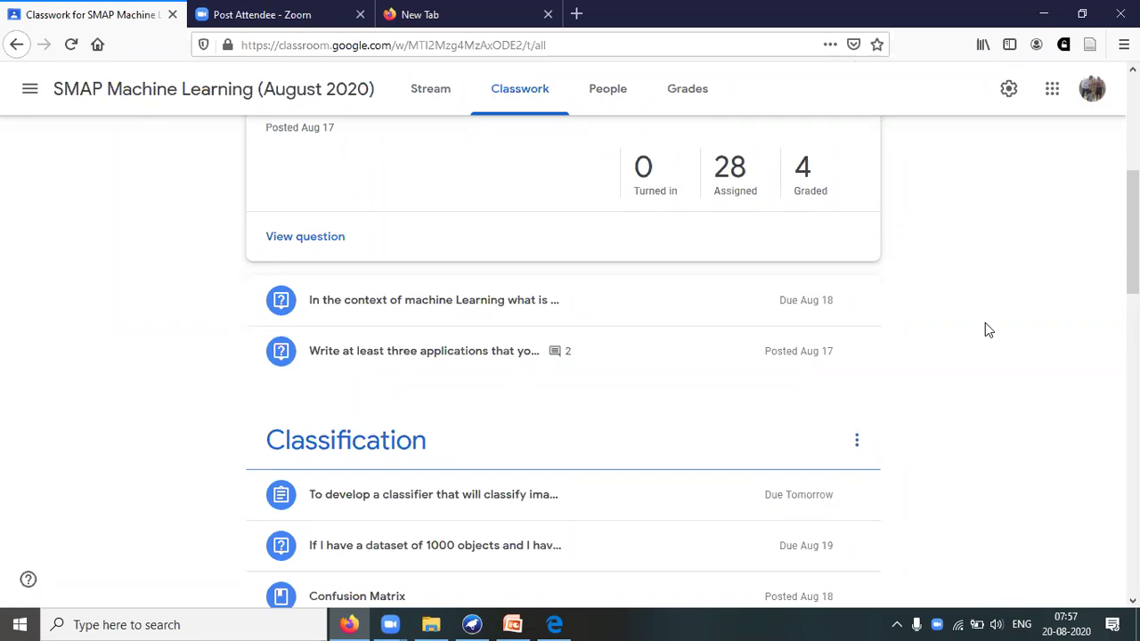
{"action": "left_click", "coordinate": [534, 318]}
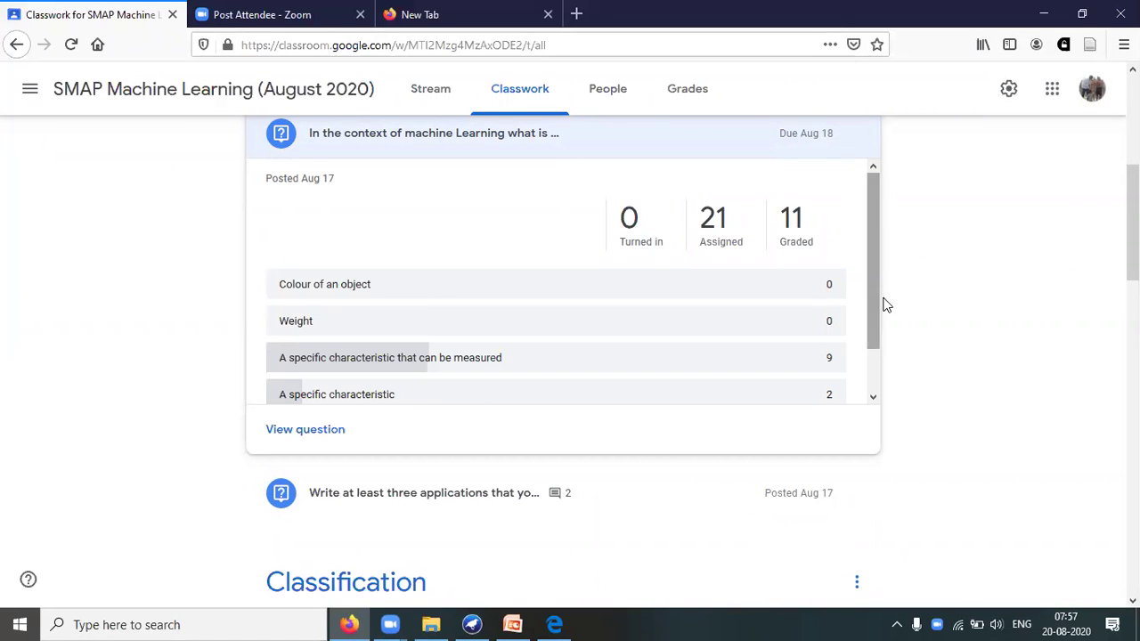
{"action": "left_click_drag", "start_coordinate": [871, 306], "coordinate": [869, 340]}
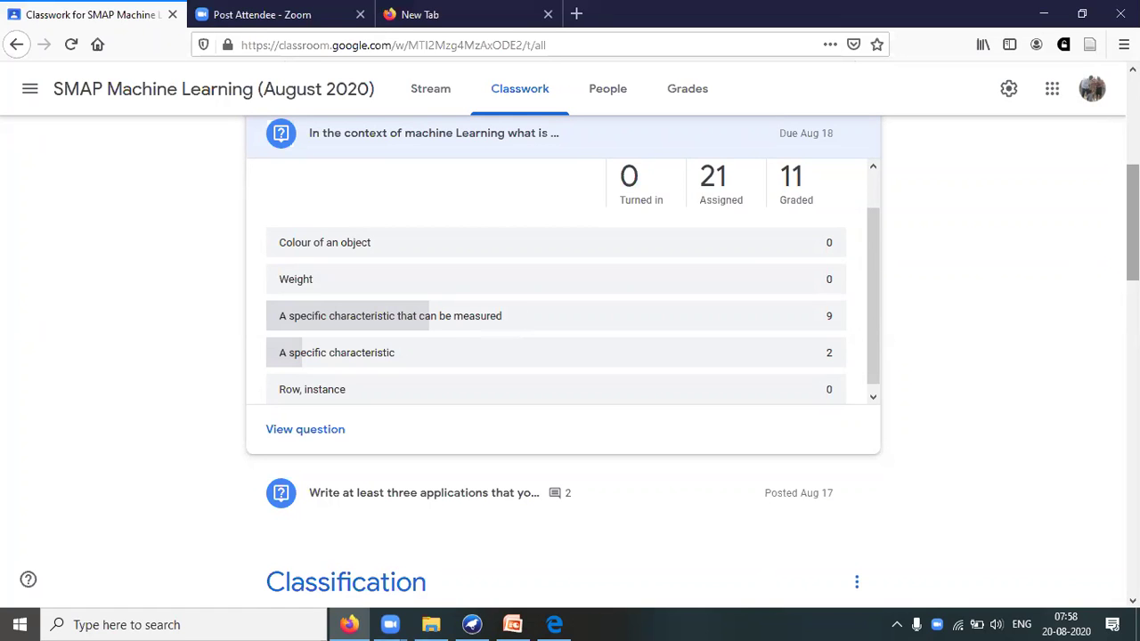
Open the student answers to the Classification question about a dataset of 1000 objects, examine them and return to the classwork list
{"action": "scroll", "coordinate": [1133, 223], "scroll_direction": "down", "scroll_amount": 5}
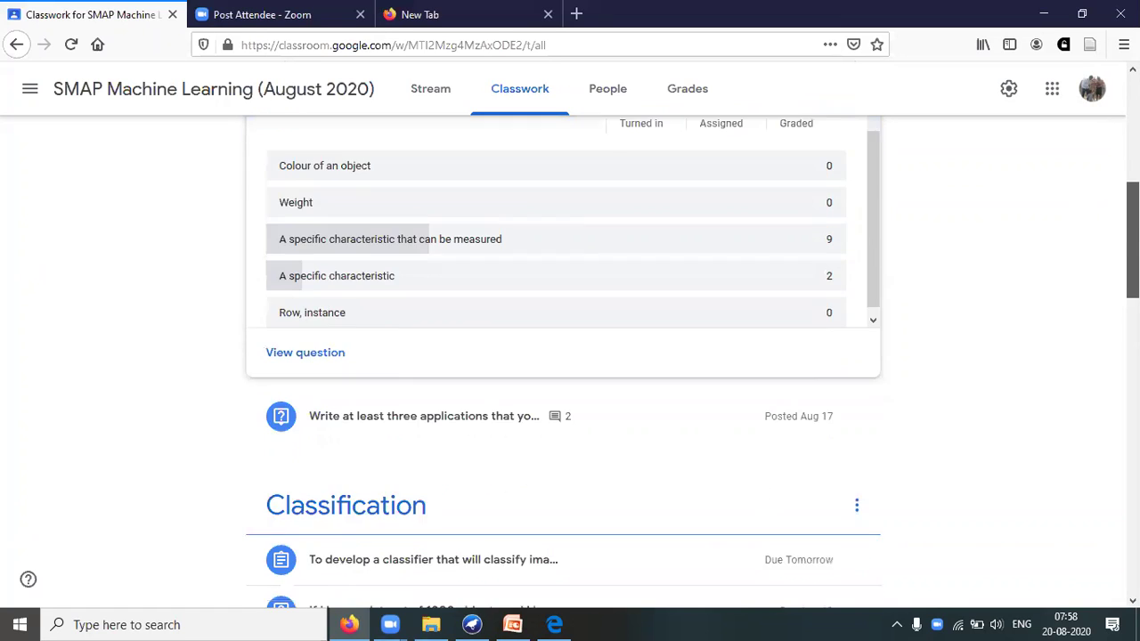
{"action": "scroll", "coordinate": [1133, 267], "scroll_direction": "down", "scroll_amount": 3}
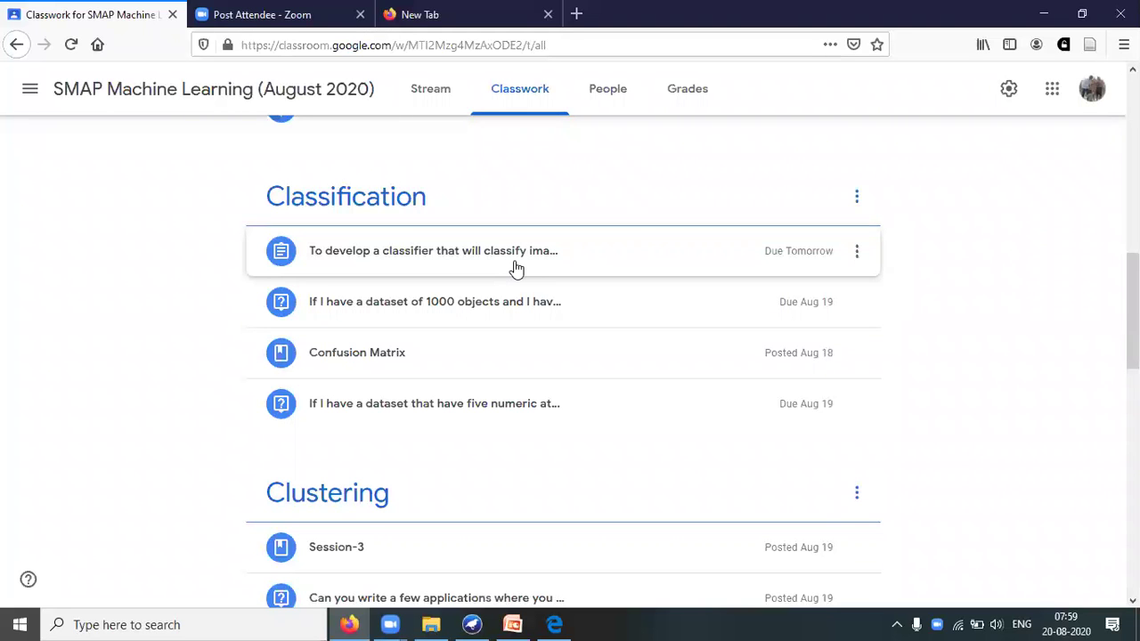
{"action": "left_click", "coordinate": [520, 300]}
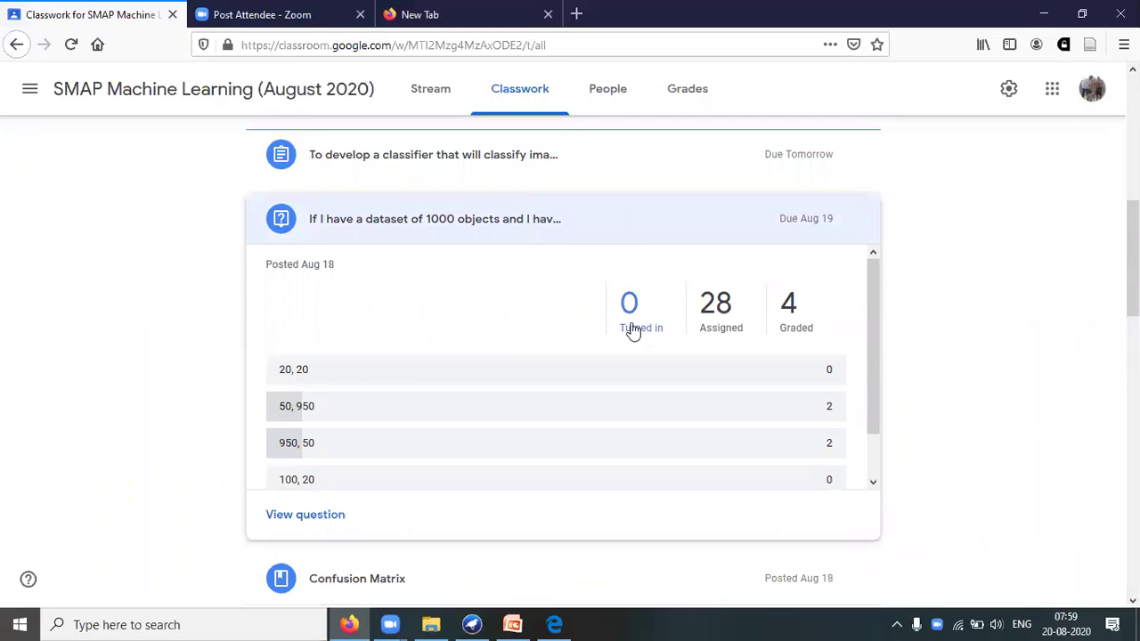
{"action": "left_click", "coordinate": [649, 327]}
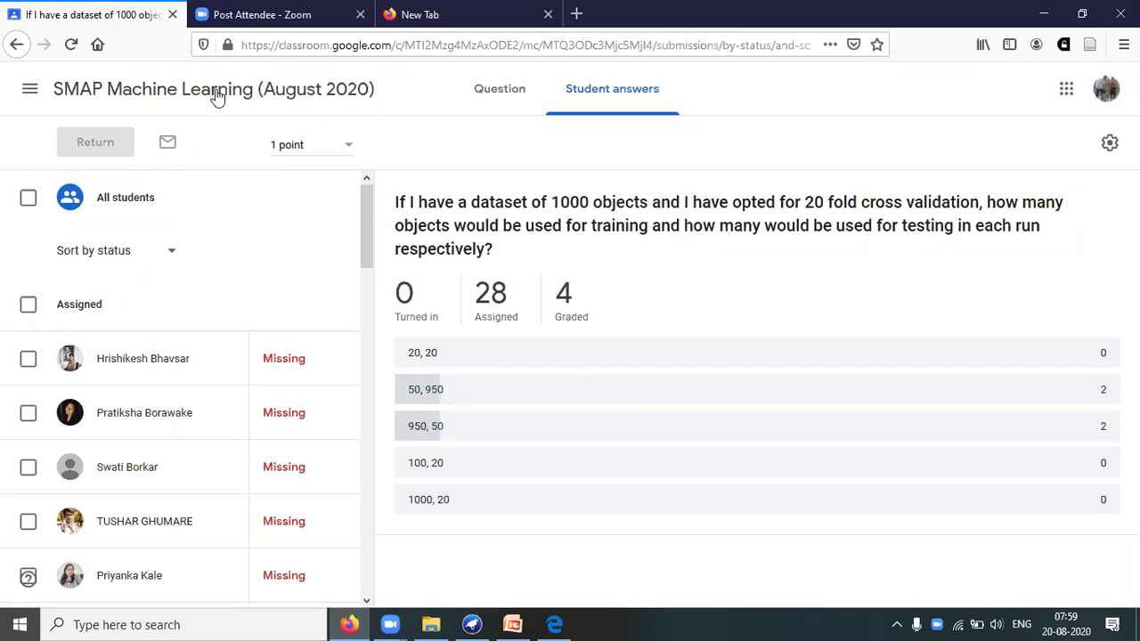
{"action": "left_click", "coordinate": [17, 45]}
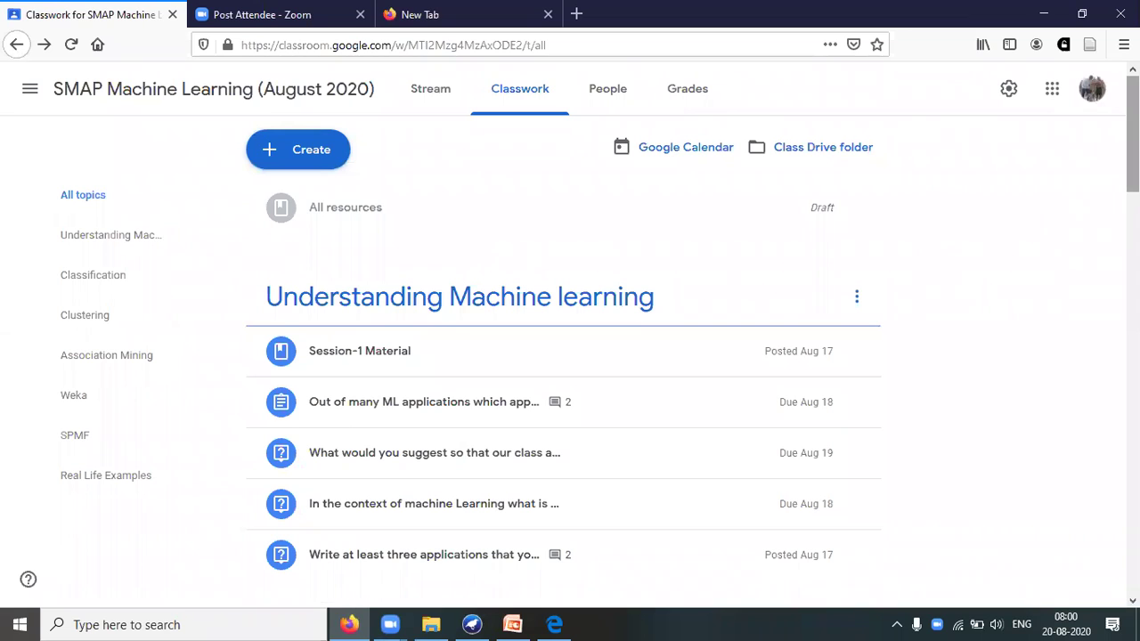
Open the student answers to the Classification question about a dataset with five numeric attributes, read them and return to the classwork list
{"action": "scroll", "coordinate": [570, 356], "scroll_direction": "down", "scroll_amount": 5}
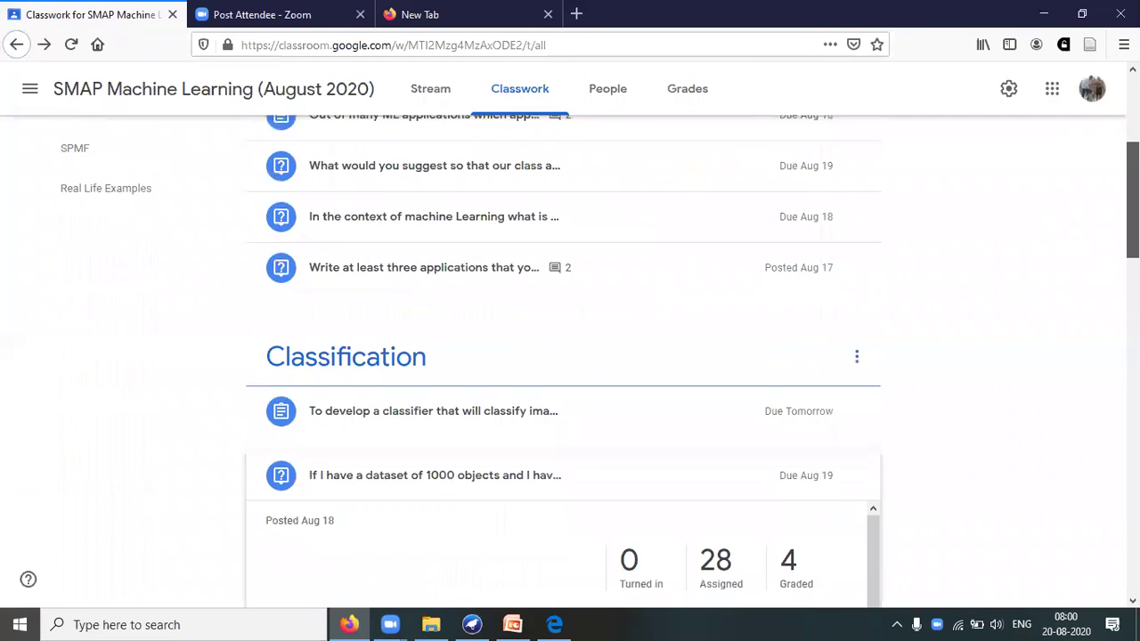
{"action": "scroll", "coordinate": [571, 356], "scroll_direction": "down", "scroll_amount": 4}
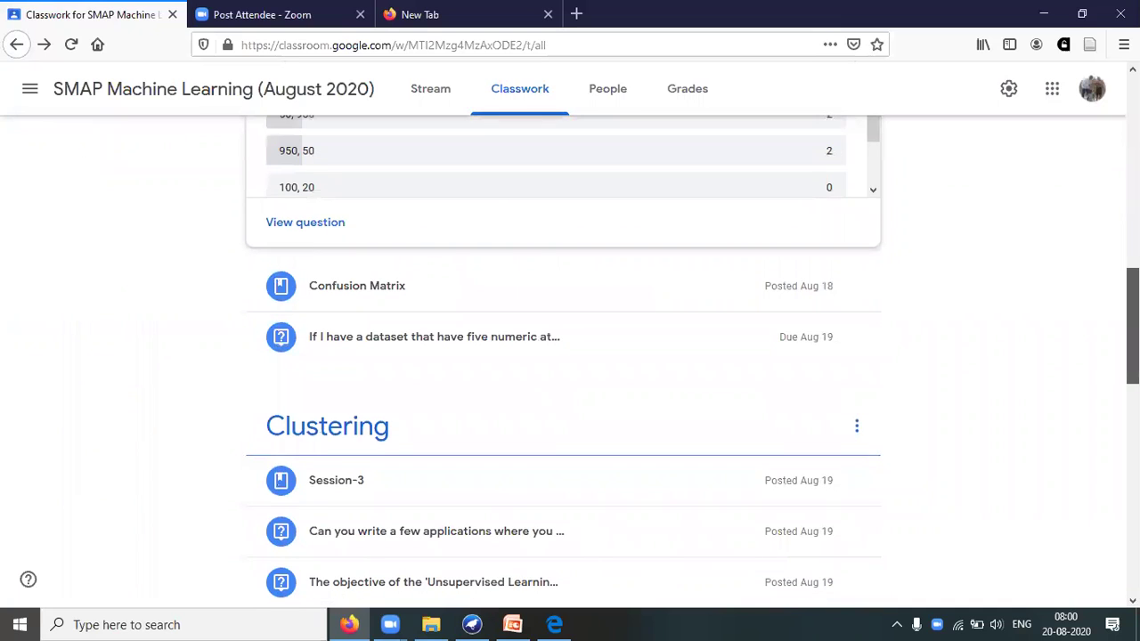
{"action": "left_click", "coordinate": [674, 348]}
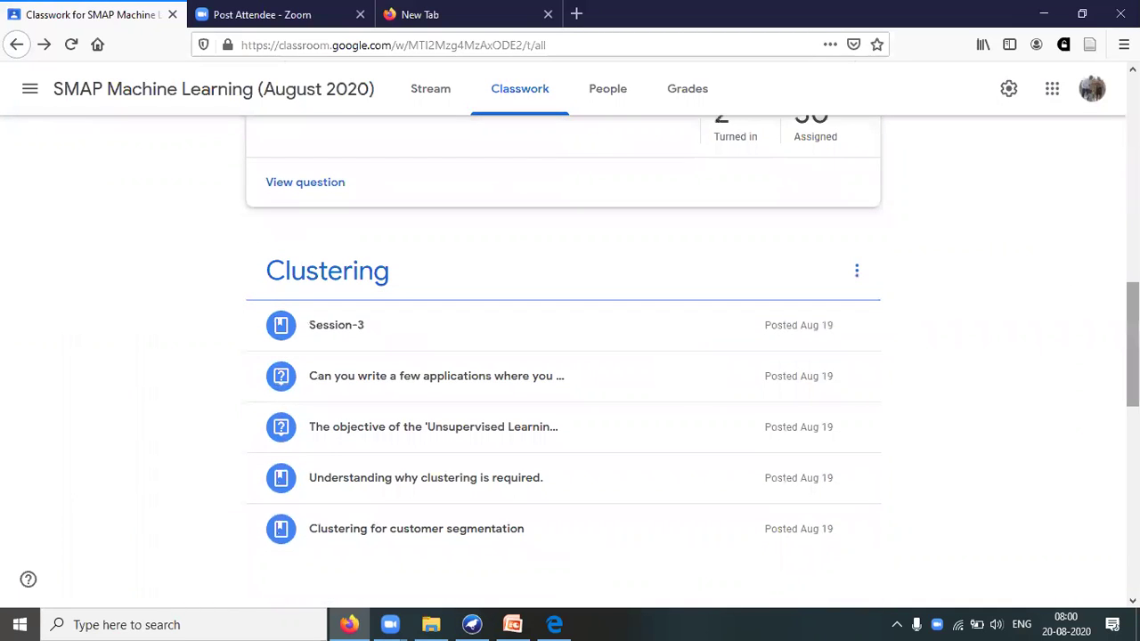
{"action": "scroll", "coordinate": [706, 299], "scroll_direction": "up", "scroll_amount": 3}
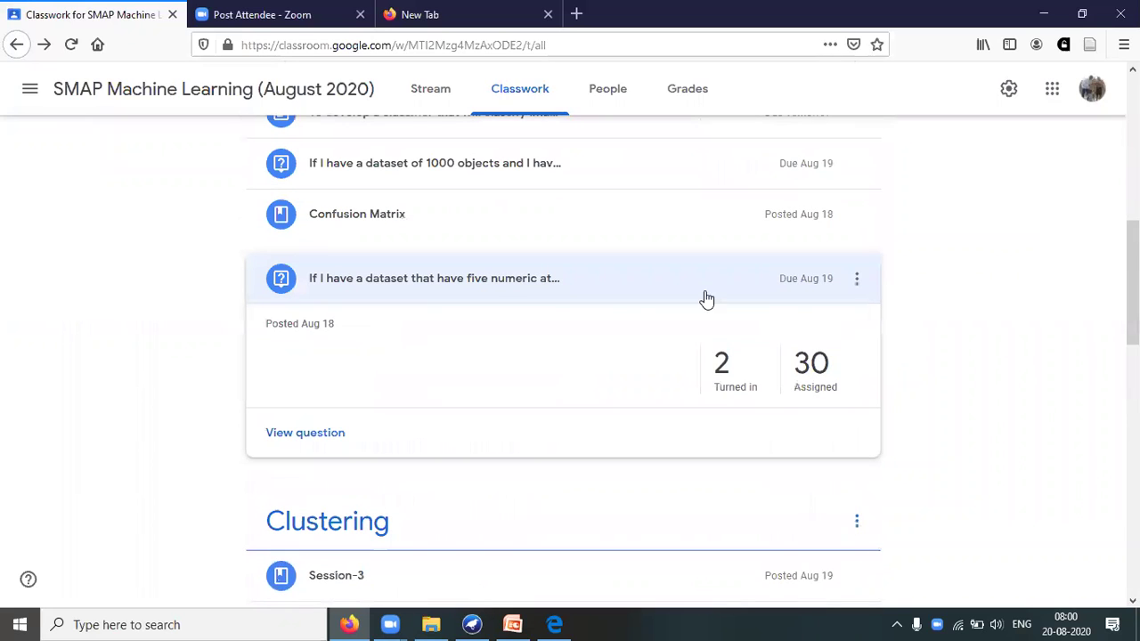
{"action": "left_click", "coordinate": [504, 294]}
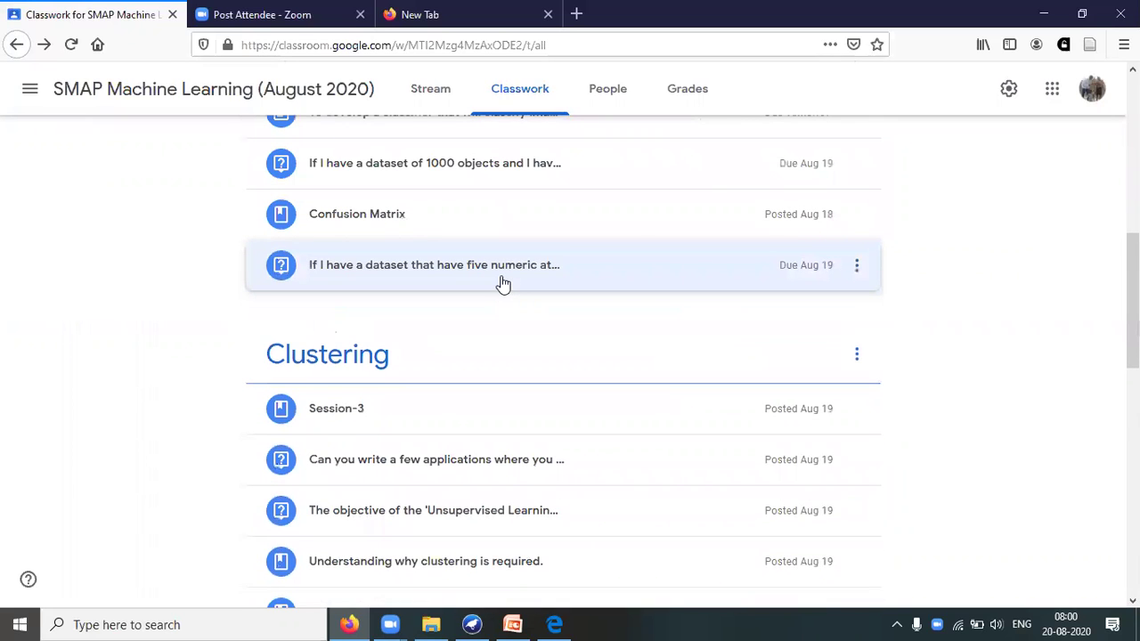
{"action": "left_click", "coordinate": [501, 281]}
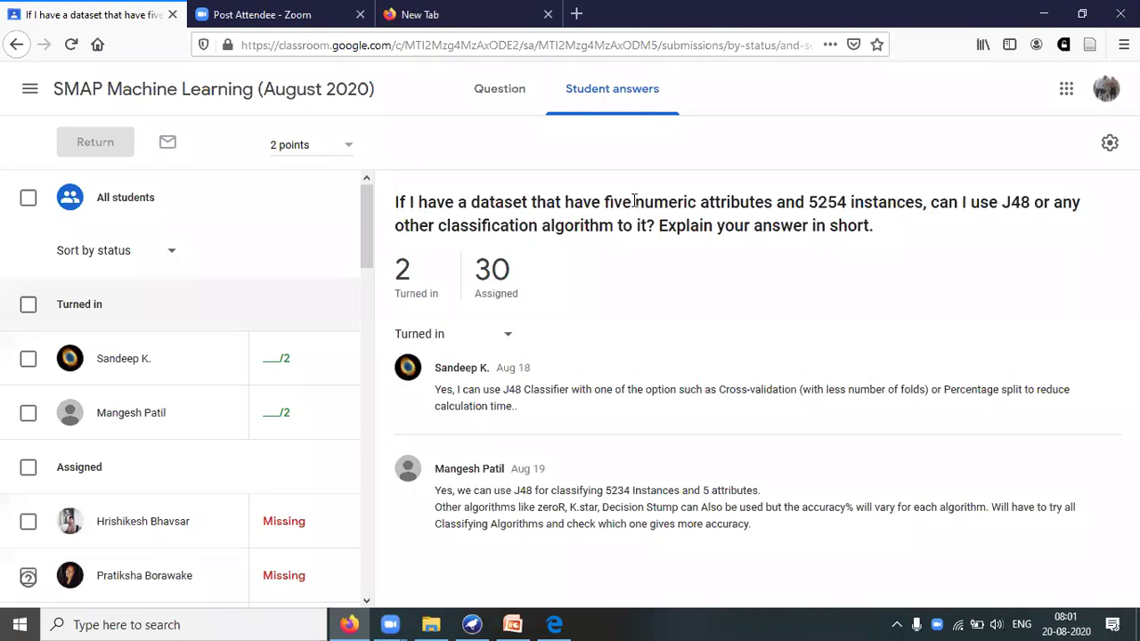
{"action": "left_click", "coordinate": [17, 45]}
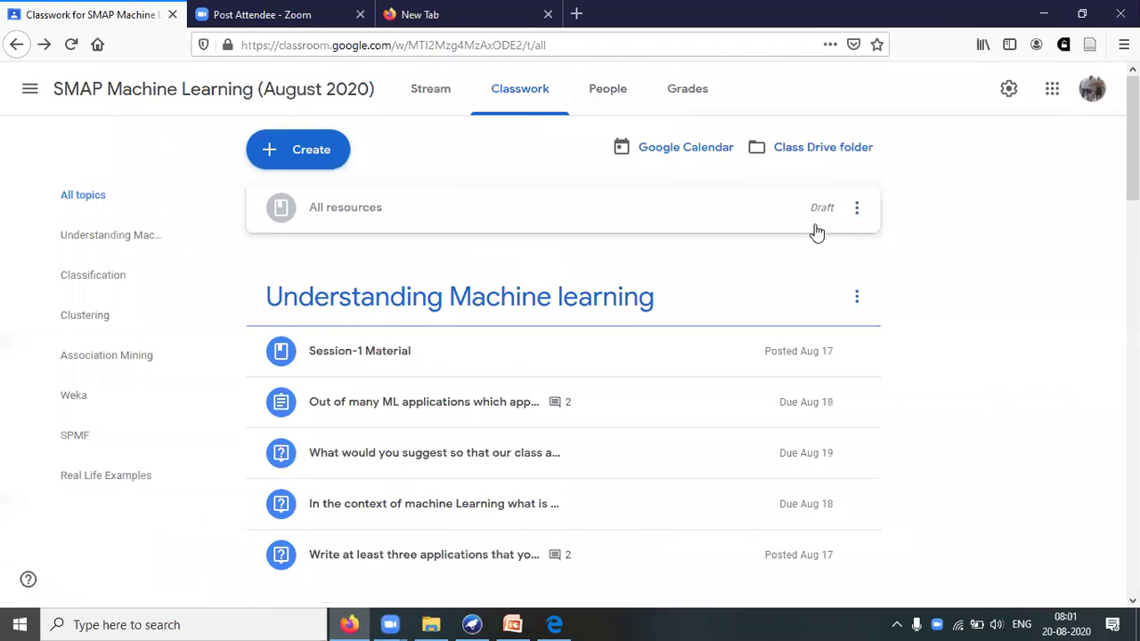
Expand the Clustering question on the objective of 'Unsupervised Learning' and review its answer breakdown
{"action": "scroll", "coordinate": [903, 318], "scroll_direction": "down", "scroll_amount": 7}
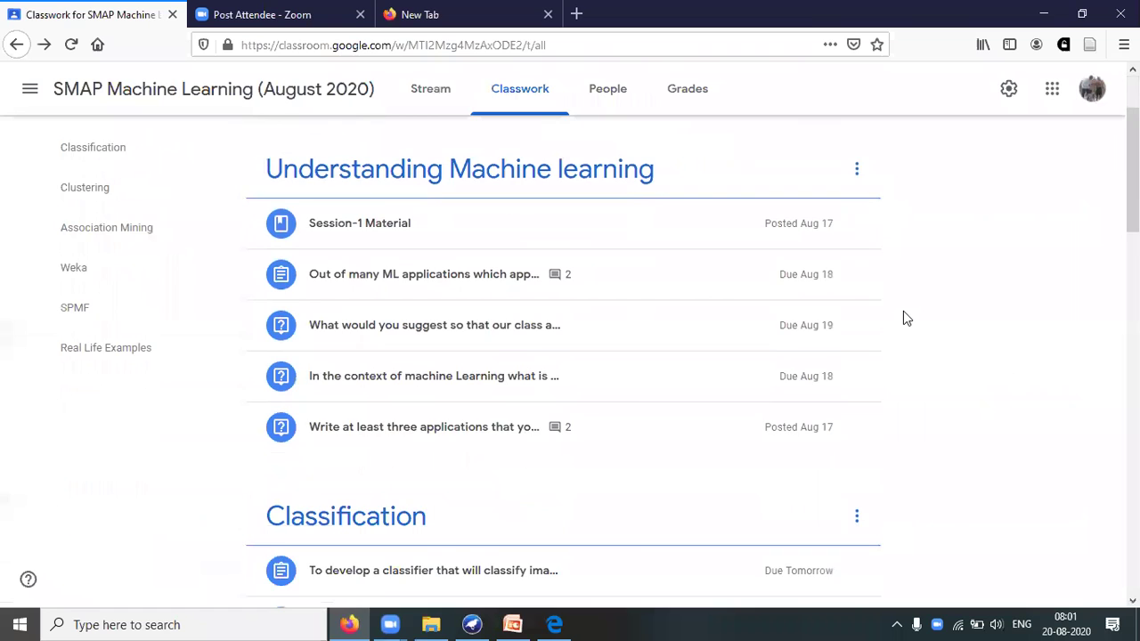
{"action": "scroll", "coordinate": [905, 318], "scroll_direction": "down", "scroll_amount": 4}
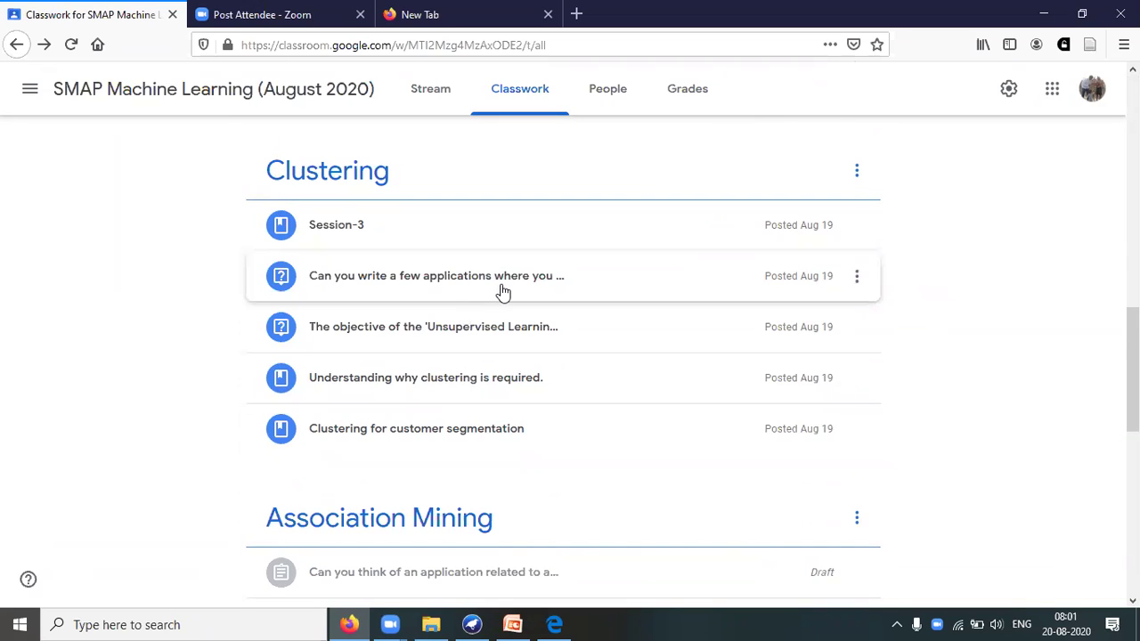
{"action": "left_click", "coordinate": [515, 330]}
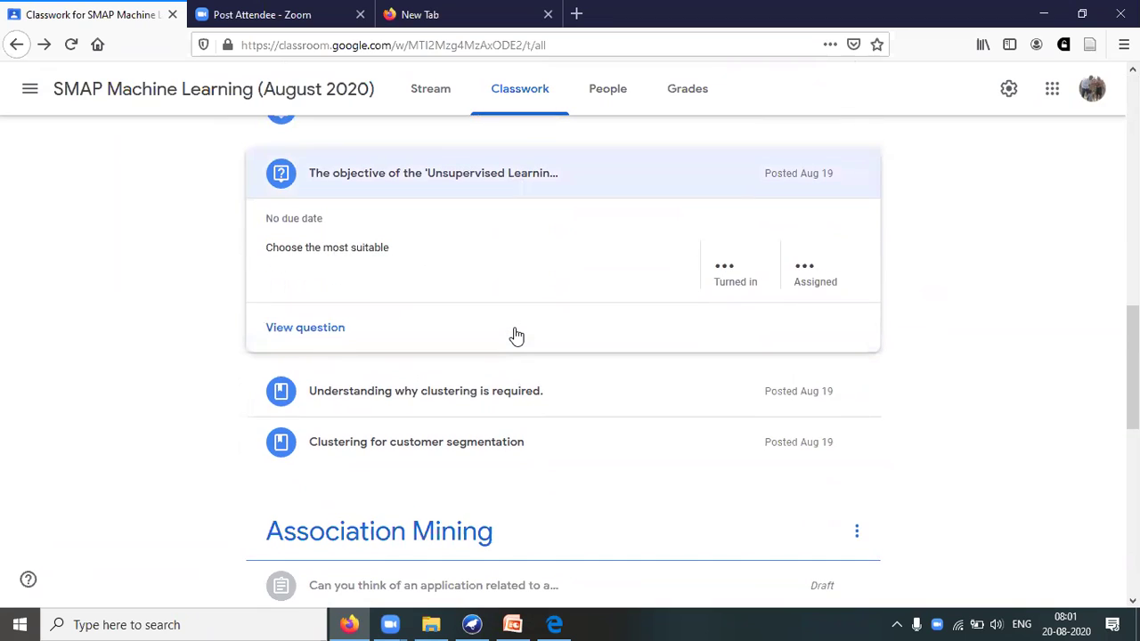
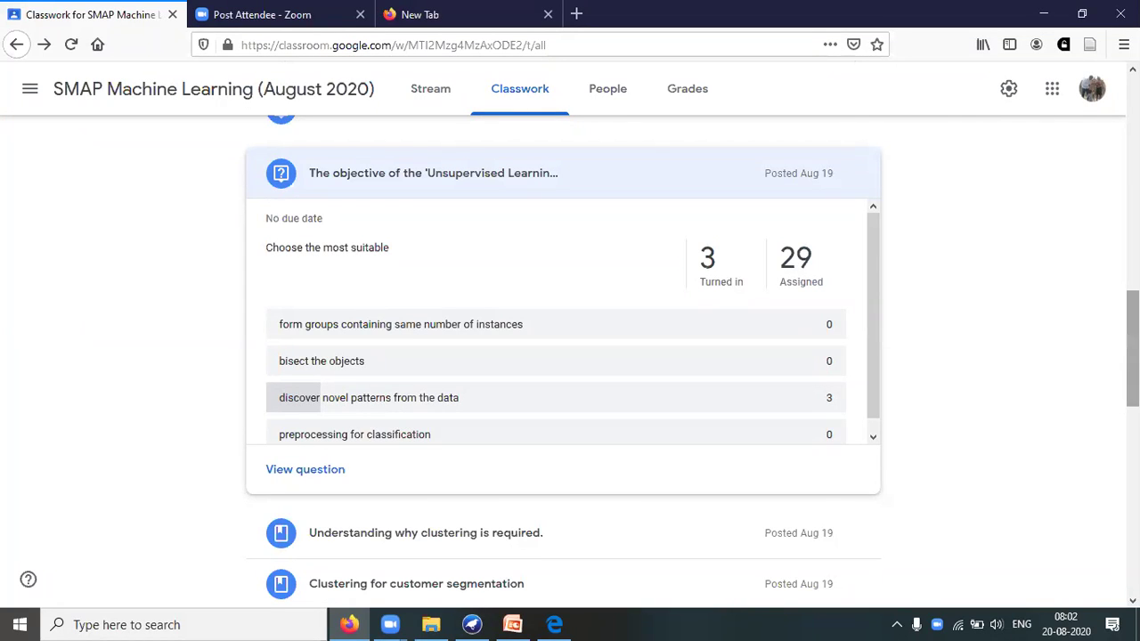
Open the draft automobile industry application assignment under Association Mining for editing, read it and return to the classwork list without assigning it
{"action": "left_click_drag", "start_coordinate": [1133, 349], "coordinate": [1133, 408]}
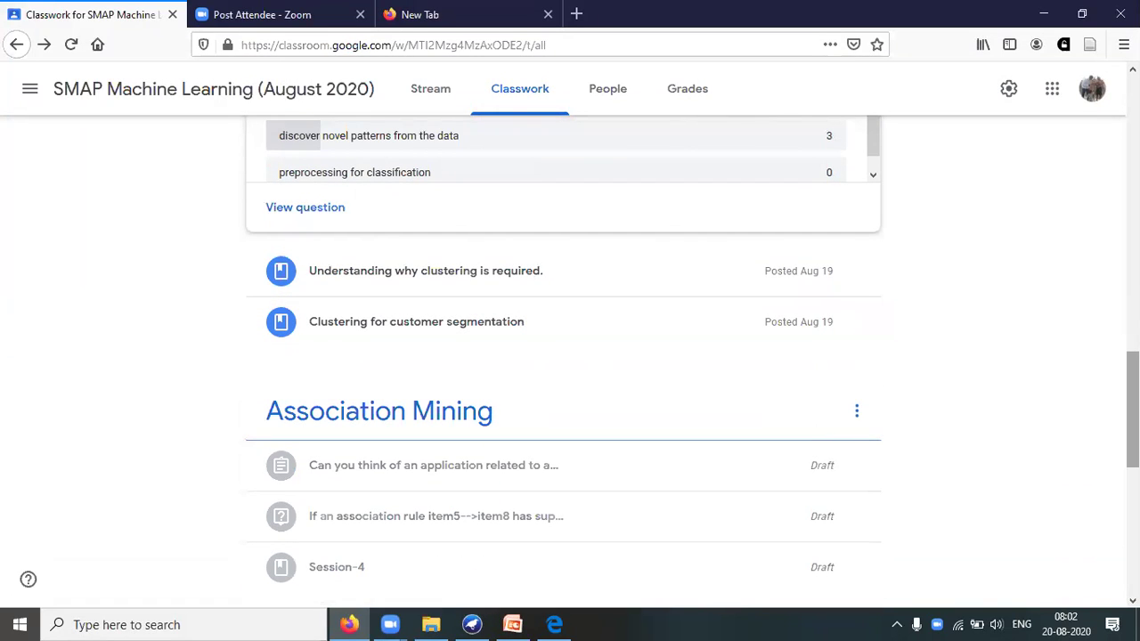
{"action": "left_click_drag", "start_coordinate": [1133, 410], "coordinate": [1133, 458]}
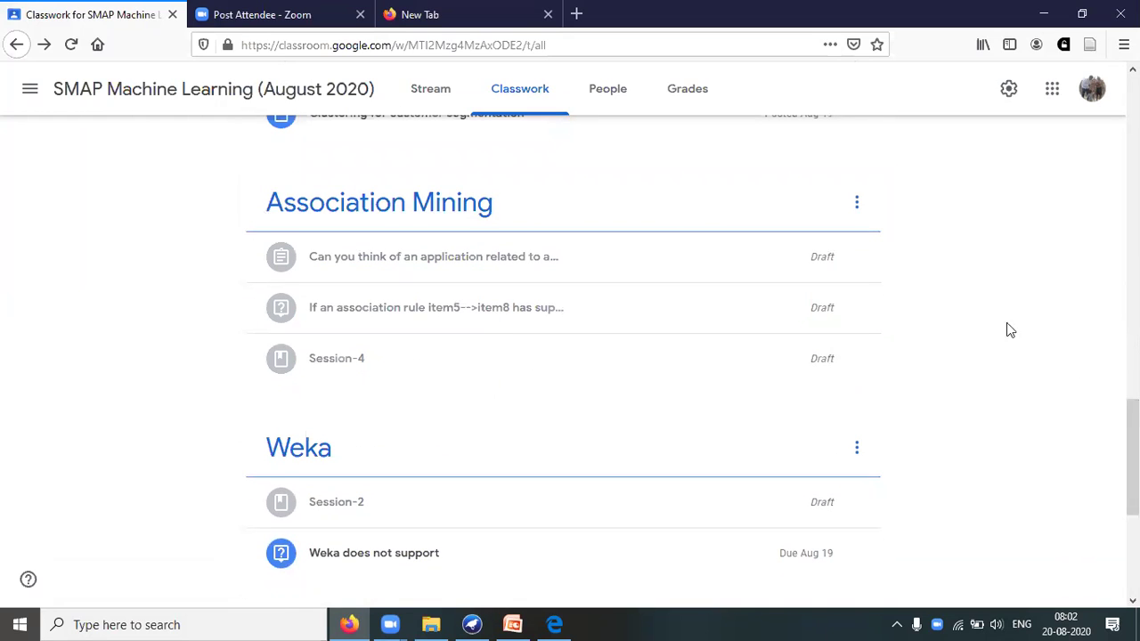
{"action": "left_click", "coordinate": [562, 276]}
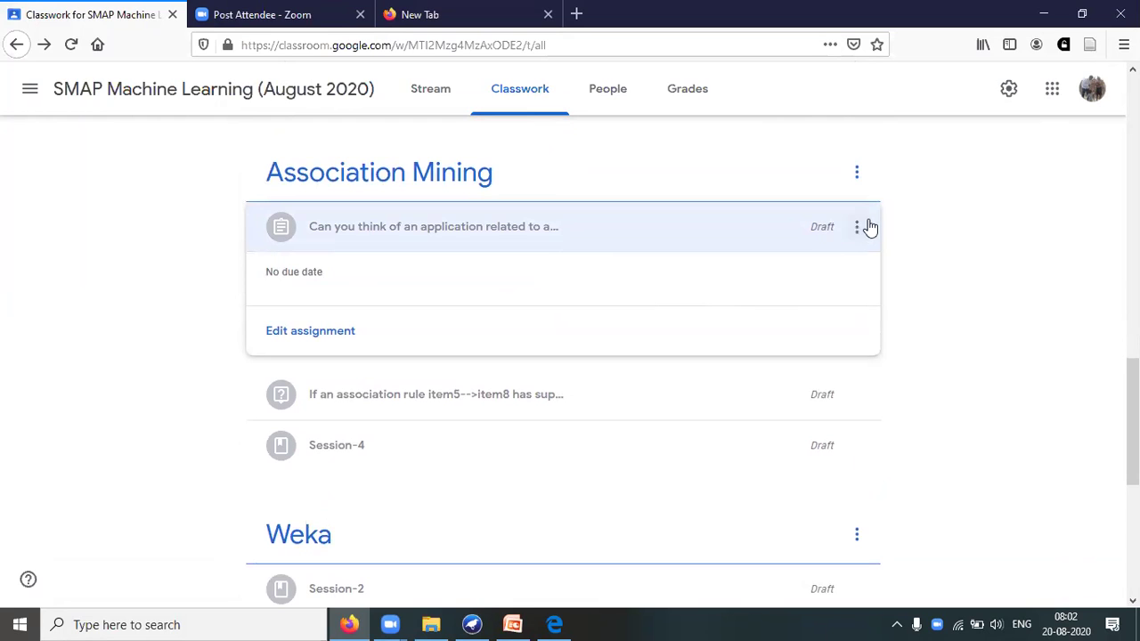
{"action": "left_click", "coordinate": [856, 228]}
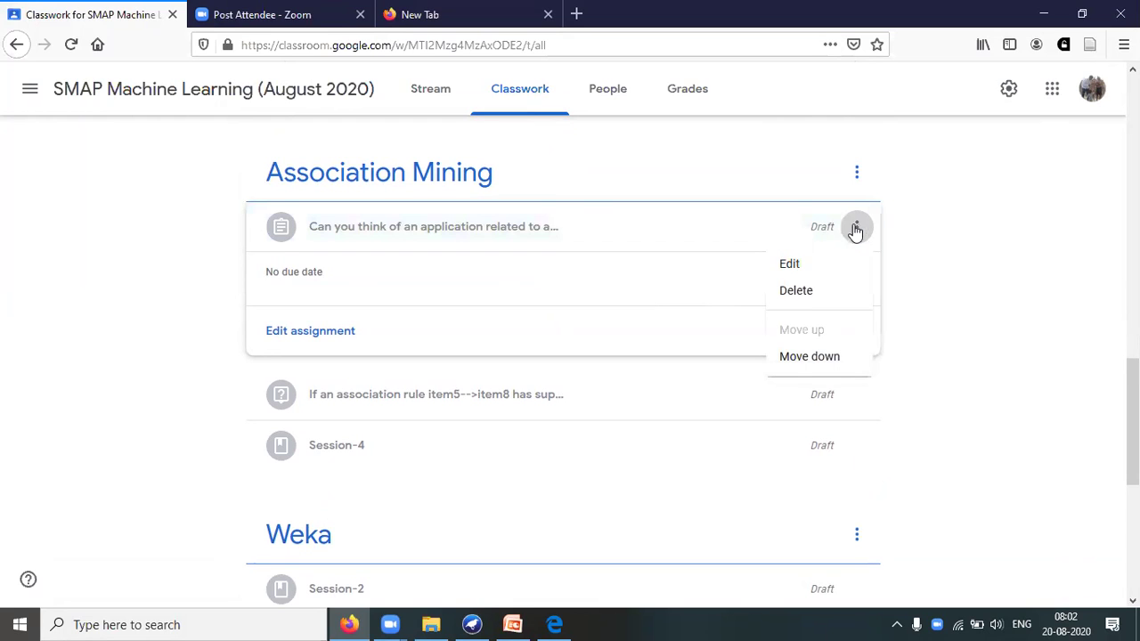
{"action": "left_click", "coordinate": [783, 263]}
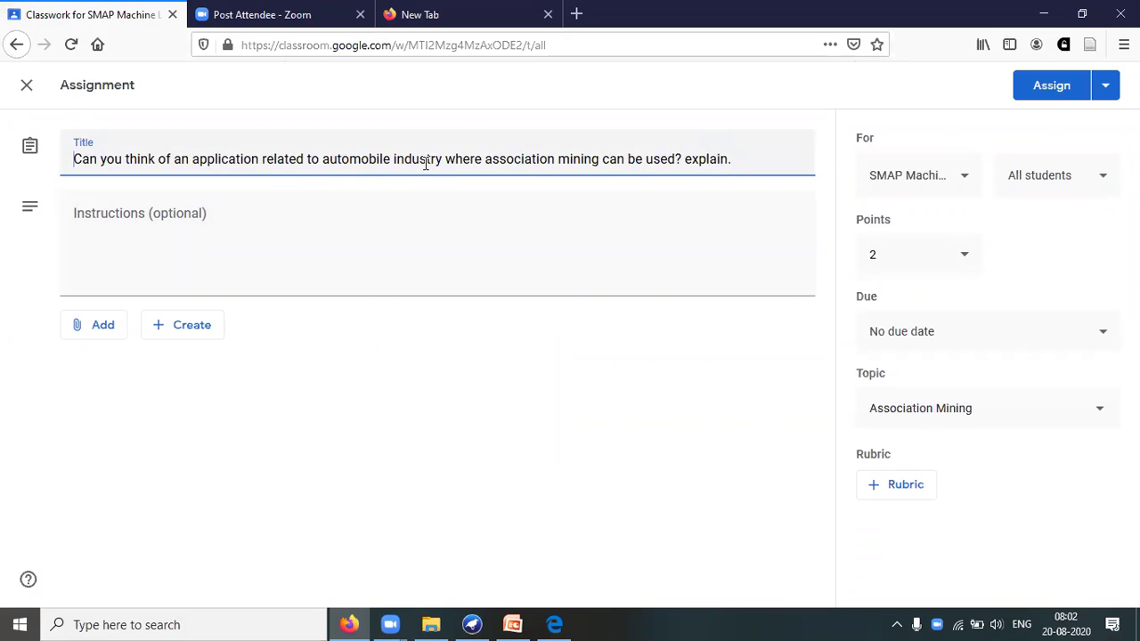
{"action": "left_click", "coordinate": [18, 47]}
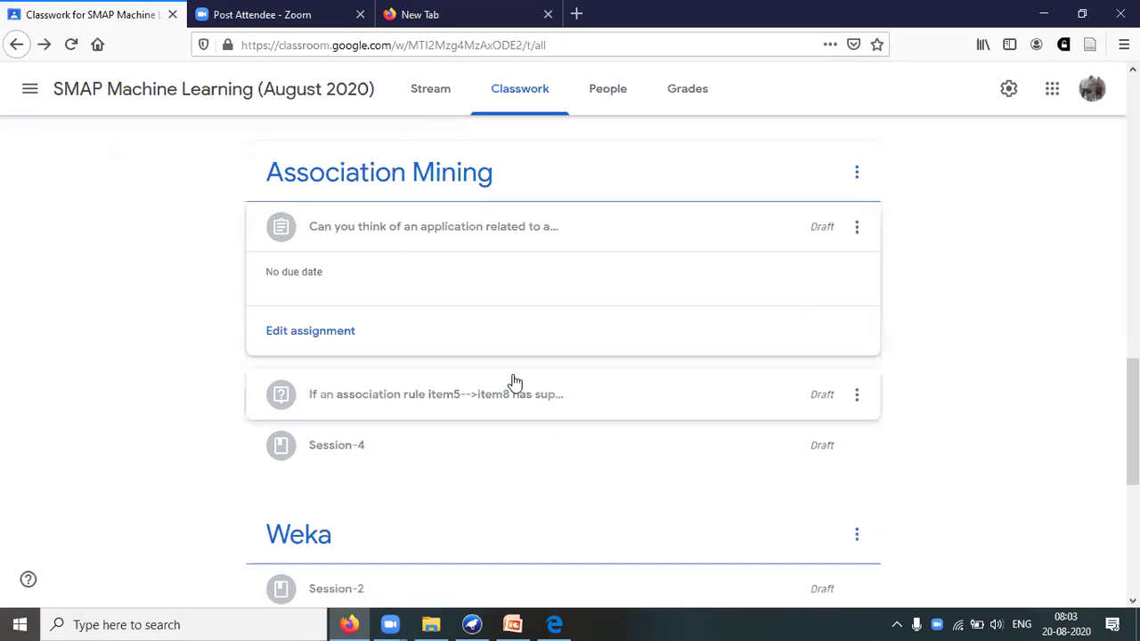
Open the draft Association Mining question about rule item5-->item8 for editing, read it and return to the classwork list without asking it
{"action": "left_click", "coordinate": [467, 412]}
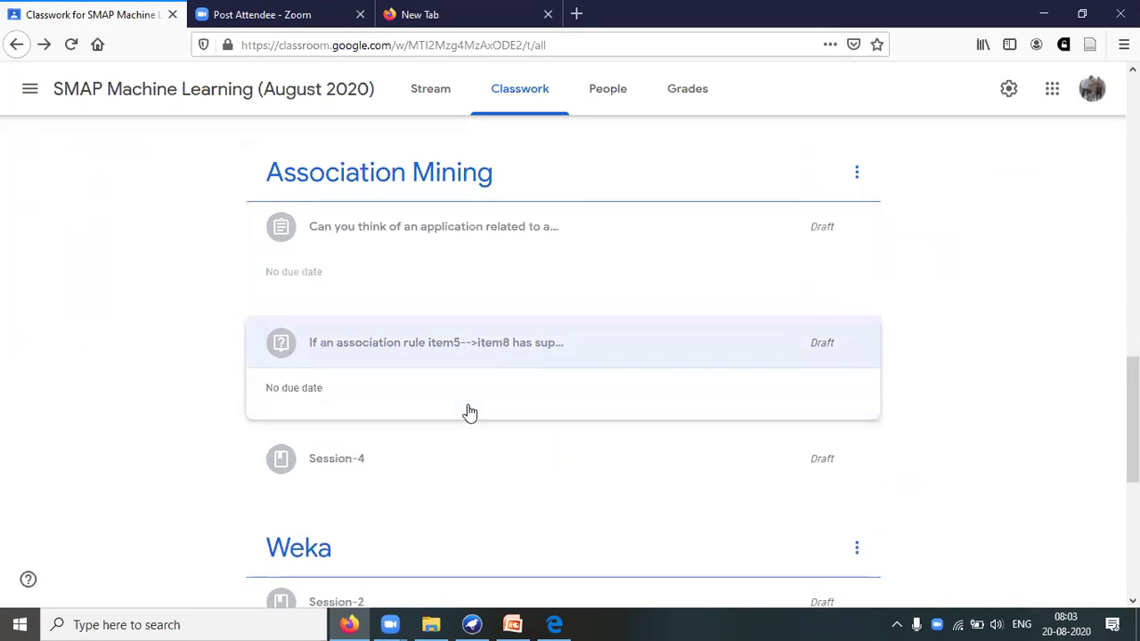
{"action": "mouse_move", "coordinate": [840, 294]}
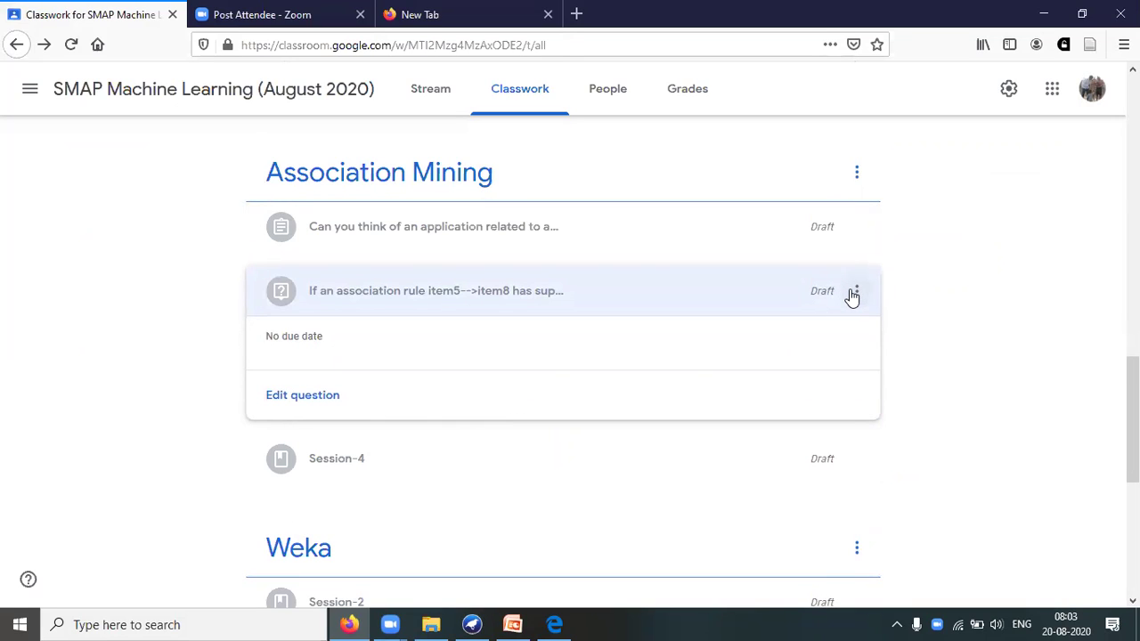
{"action": "left_click", "coordinate": [822, 297]}
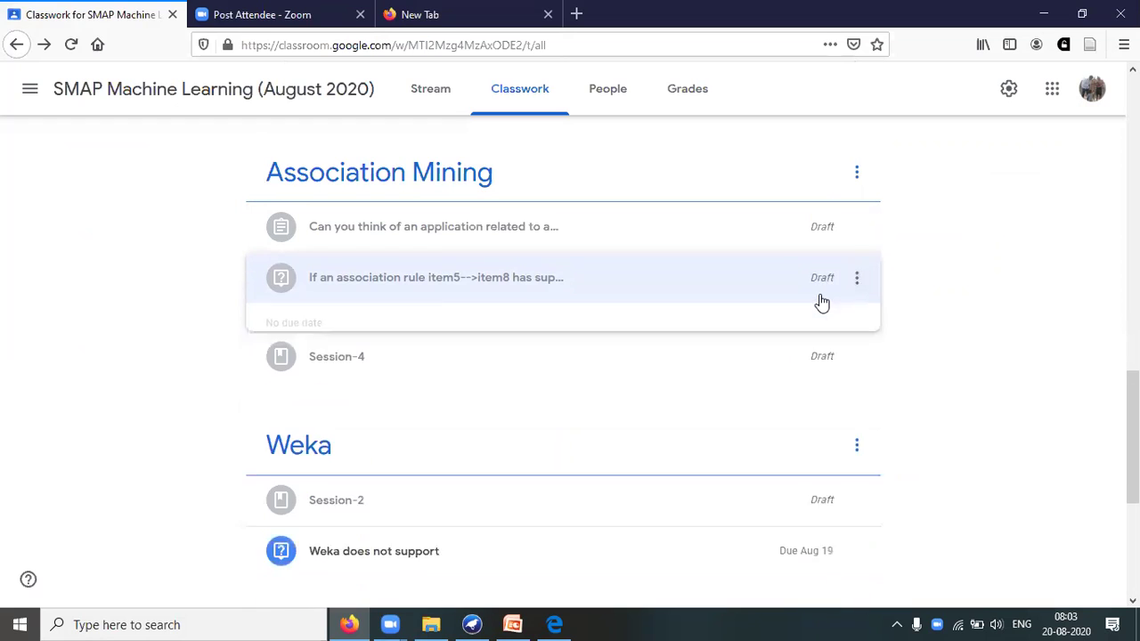
{"action": "left_click", "coordinate": [825, 285]}
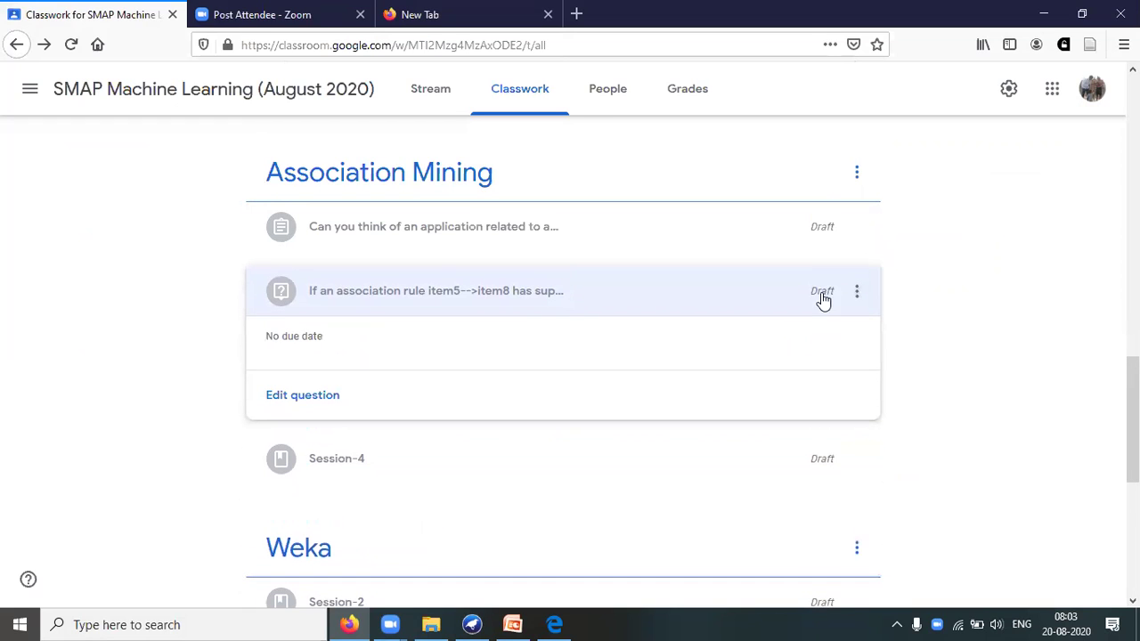
{"action": "left_click", "coordinate": [857, 295]}
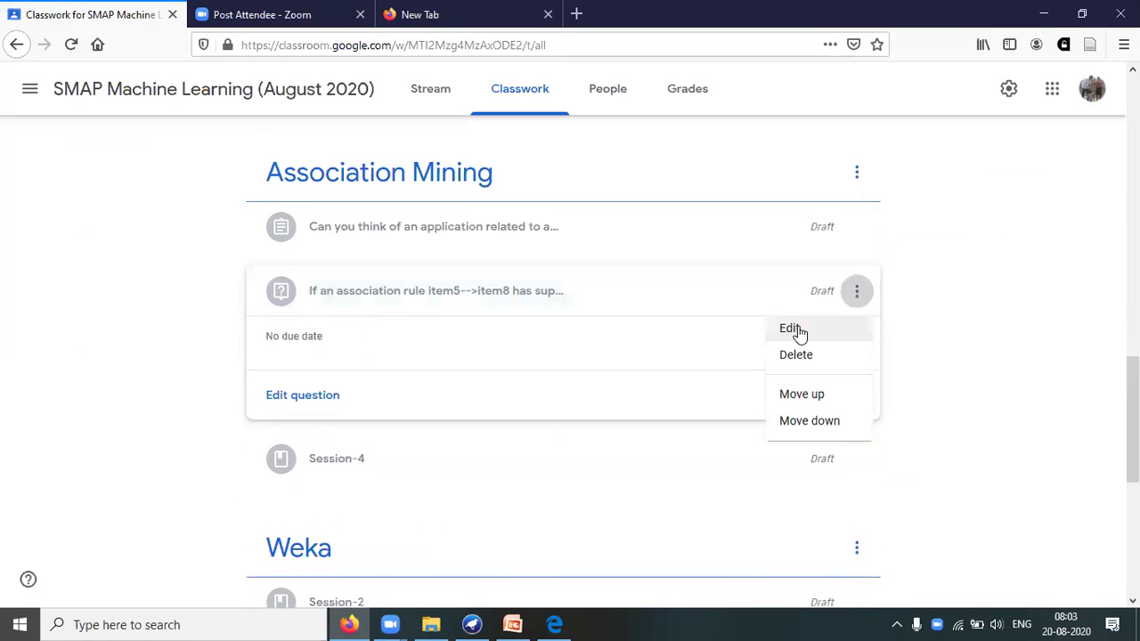
{"action": "left_click", "coordinate": [798, 328]}
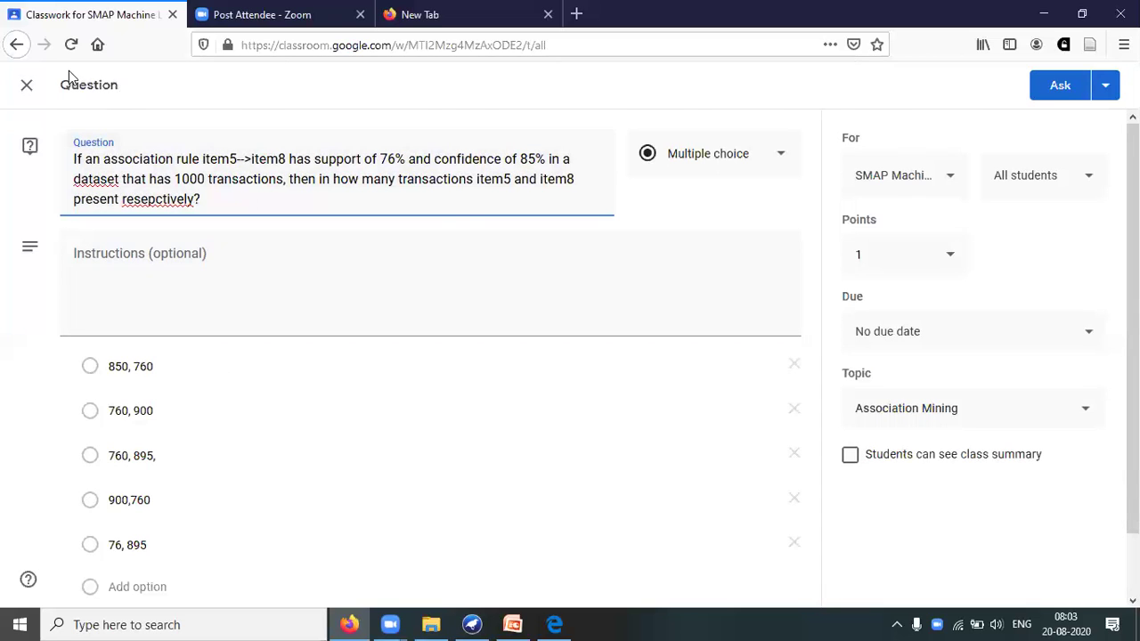
{"action": "left_click", "coordinate": [16, 46]}
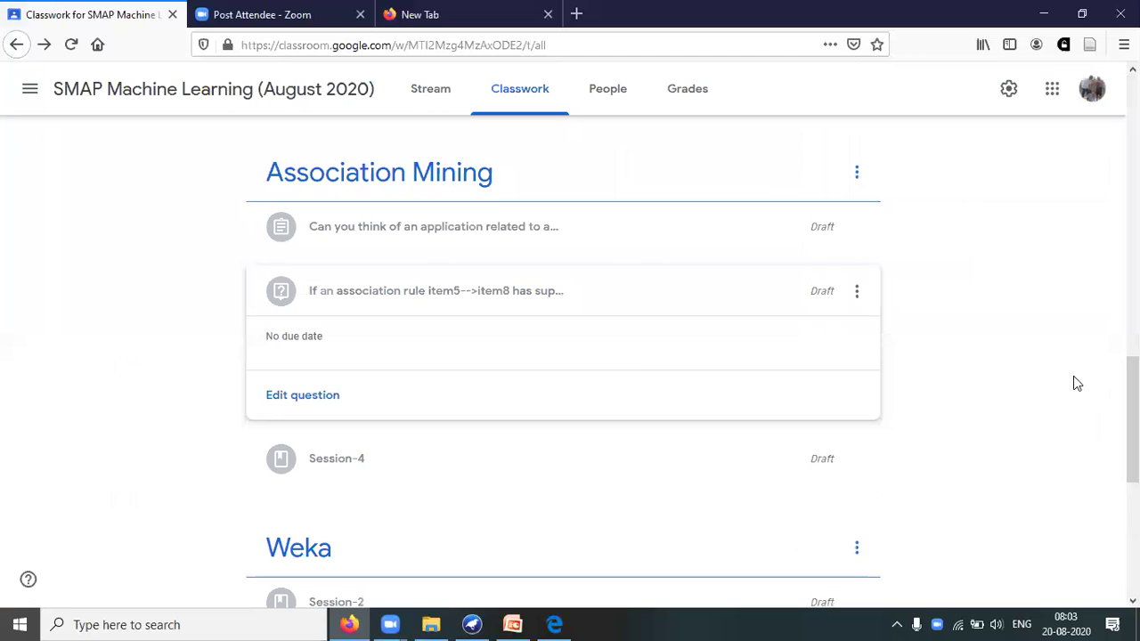
Expand the Weka question 'Weka does not support', review its answer breakdown and collapse it again
{"action": "left_click_drag", "start_coordinate": [1133, 419], "coordinate": [1133, 503]}
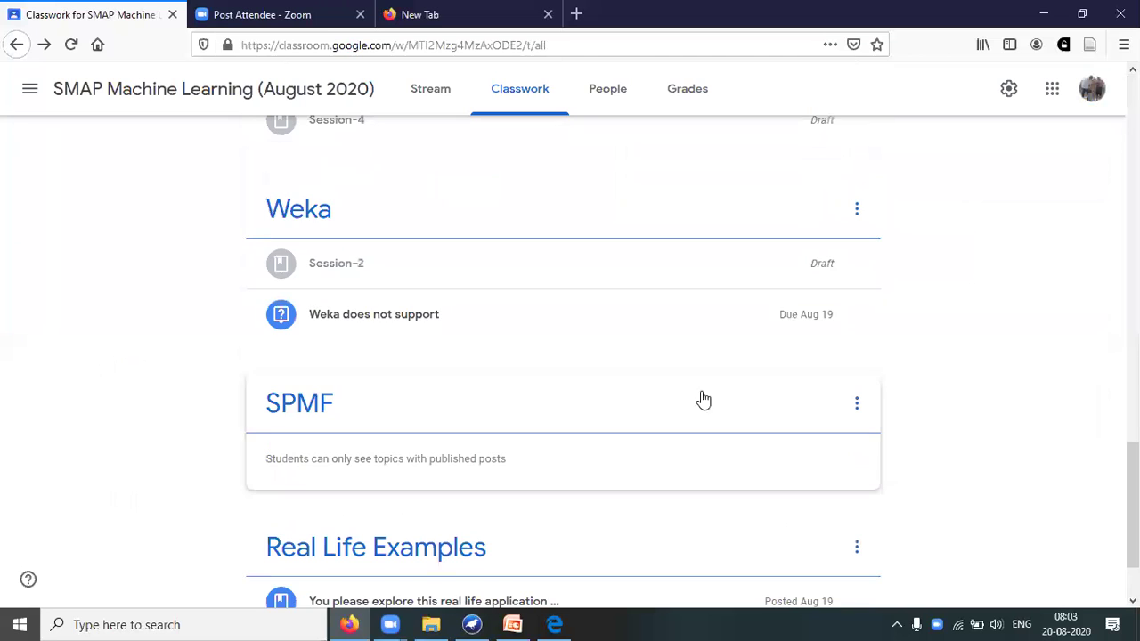
{"action": "left_click", "coordinate": [615, 331]}
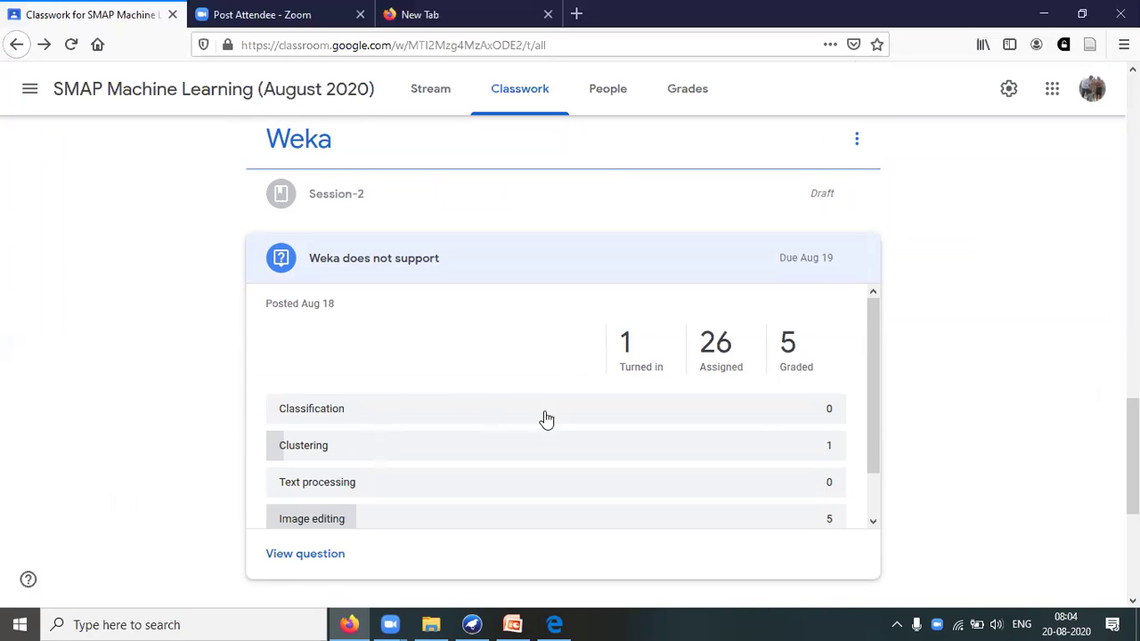
{"action": "left_click_drag", "start_coordinate": [870, 424], "coordinate": [867, 448]}
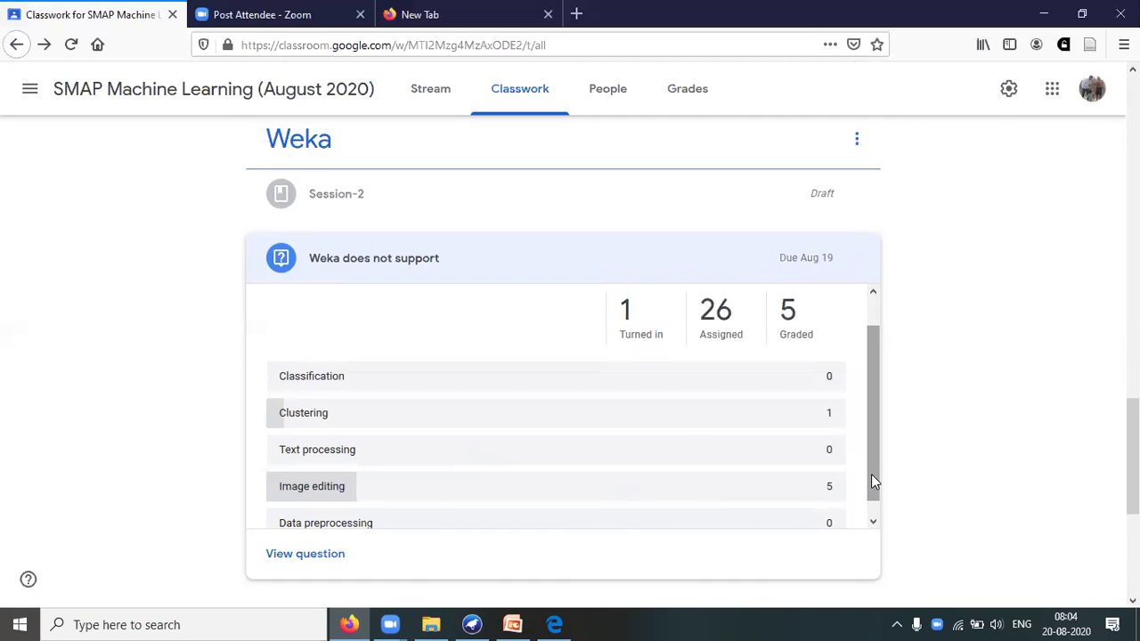
{"action": "scroll", "coordinate": [862, 517], "scroll_direction": "down", "scroll_amount": 1}
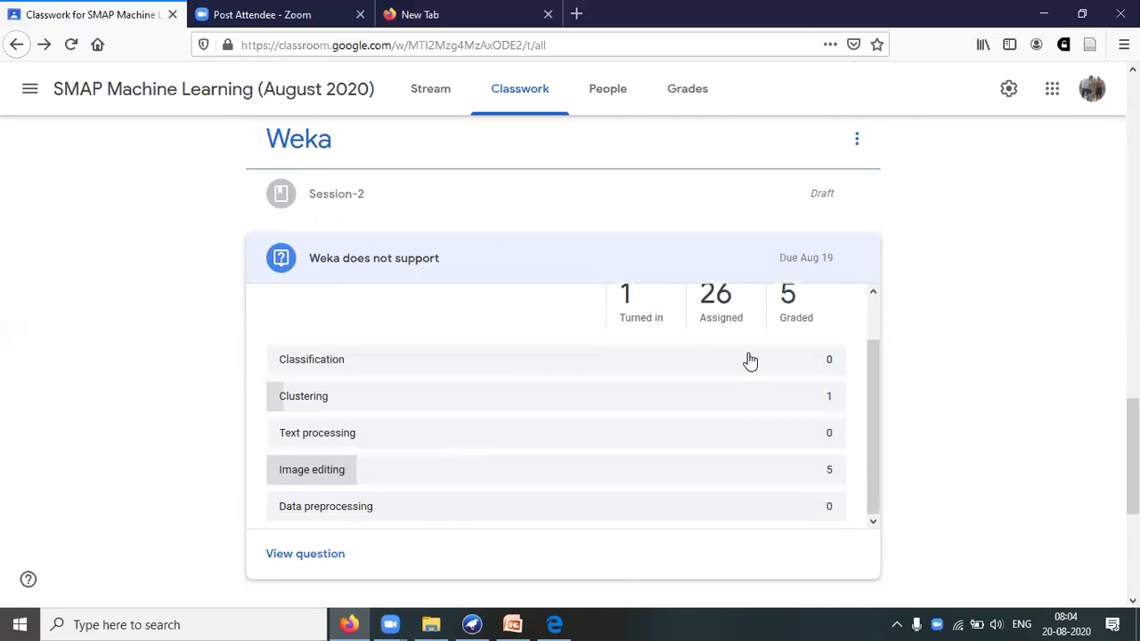
{"action": "left_click", "coordinate": [464, 279]}
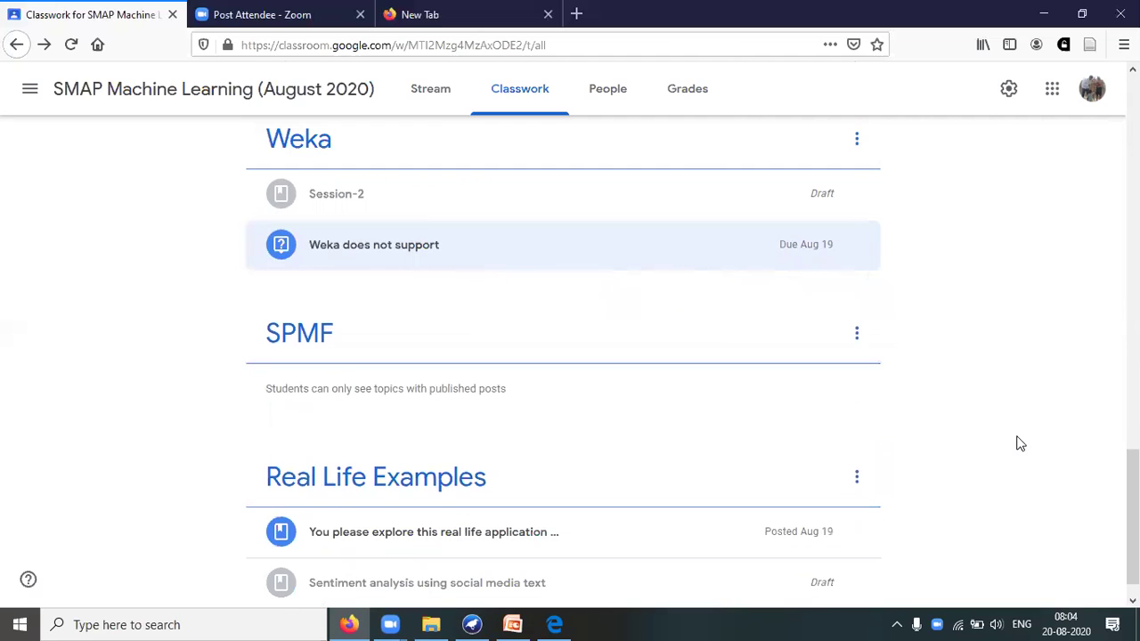
{"action": "scroll", "coordinate": [580, 579], "scroll_direction": "down", "scroll_amount": 1}
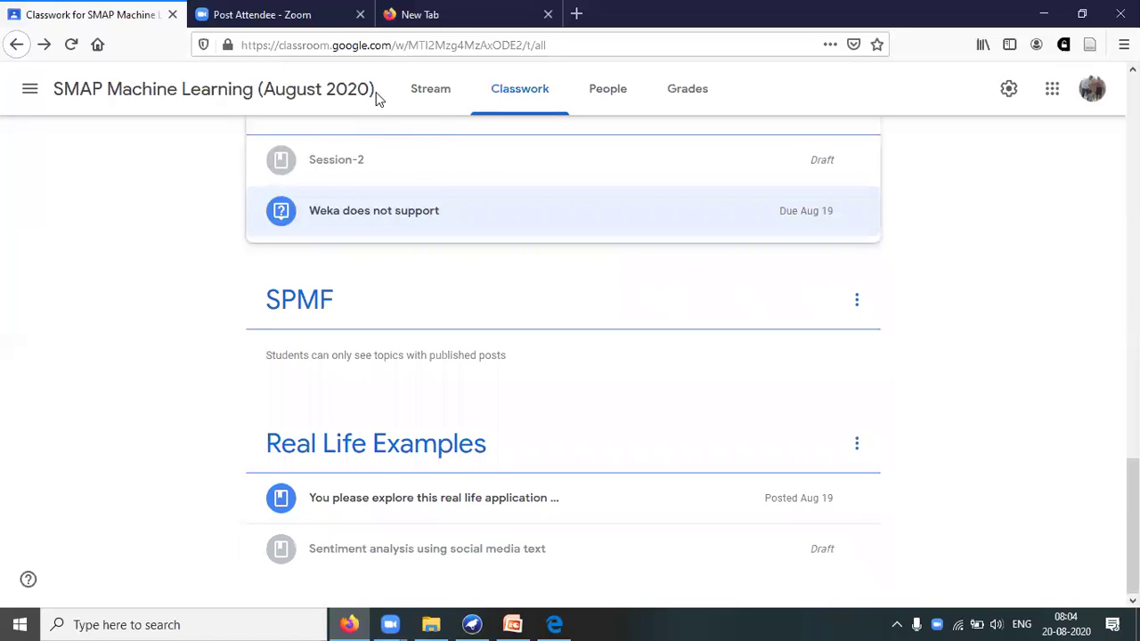
Bring up the blank browser tab, then switch to File Explorer and open the AllResorces document from the ML_Online folder
{"action": "left_click", "coordinate": [454, 15]}
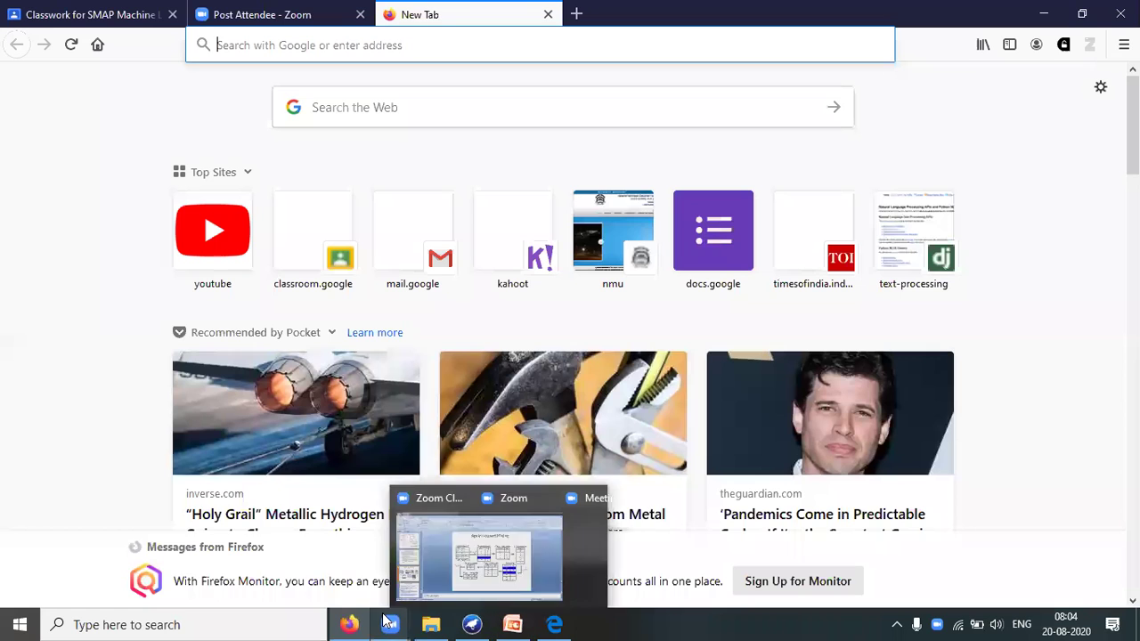
{"action": "left_click", "coordinate": [431, 623]}
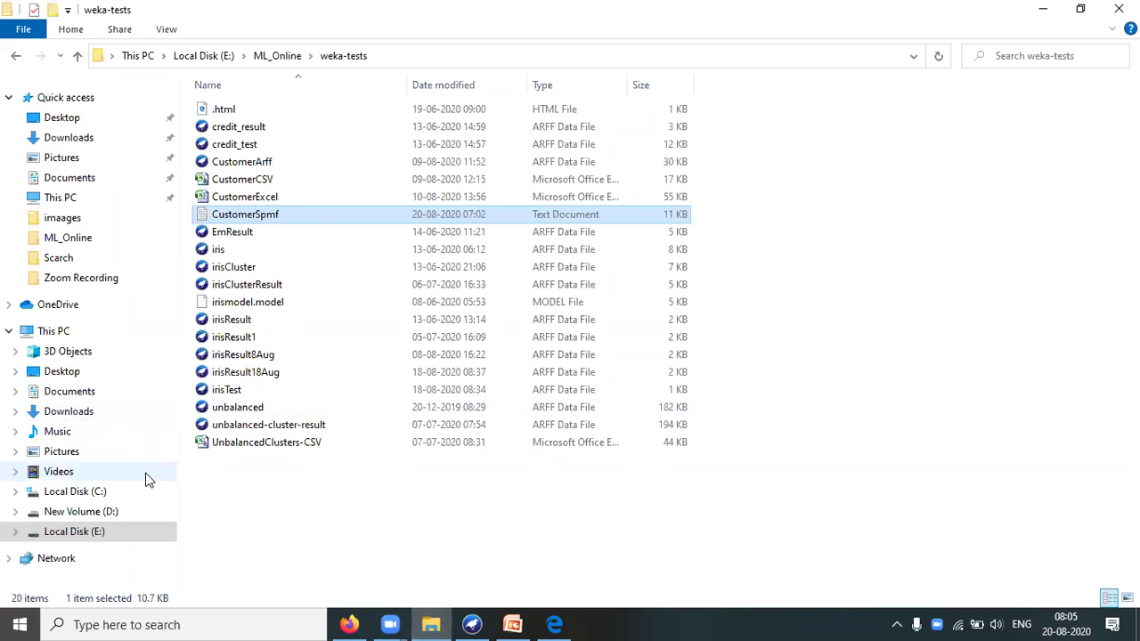
{"action": "left_click", "coordinate": [100, 245]}
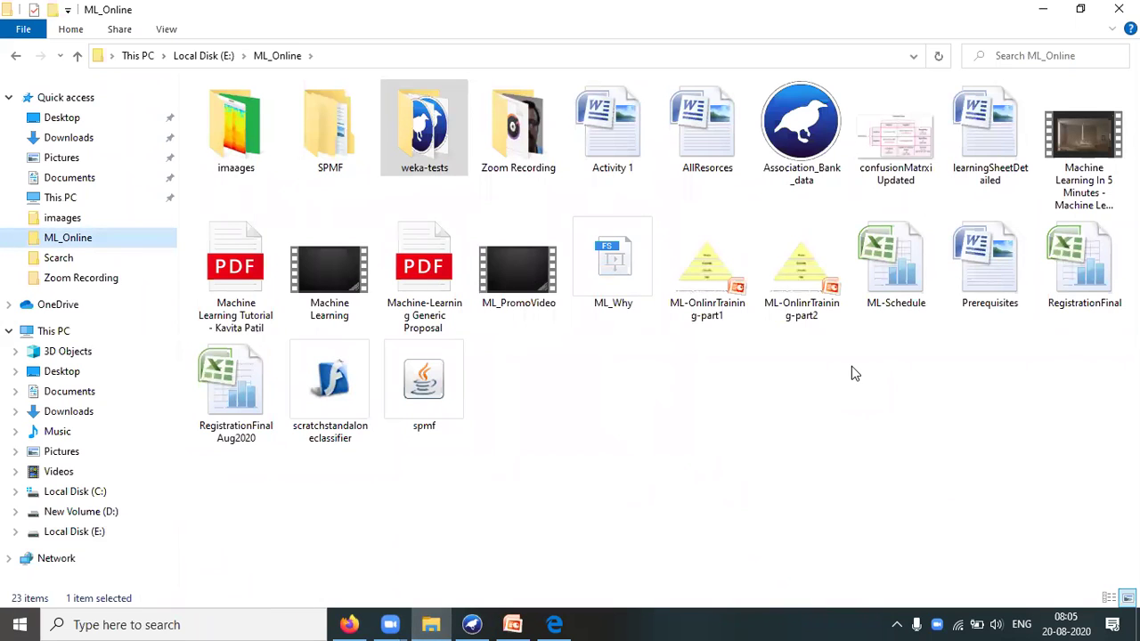
{"action": "left_click", "coordinate": [709, 144]}
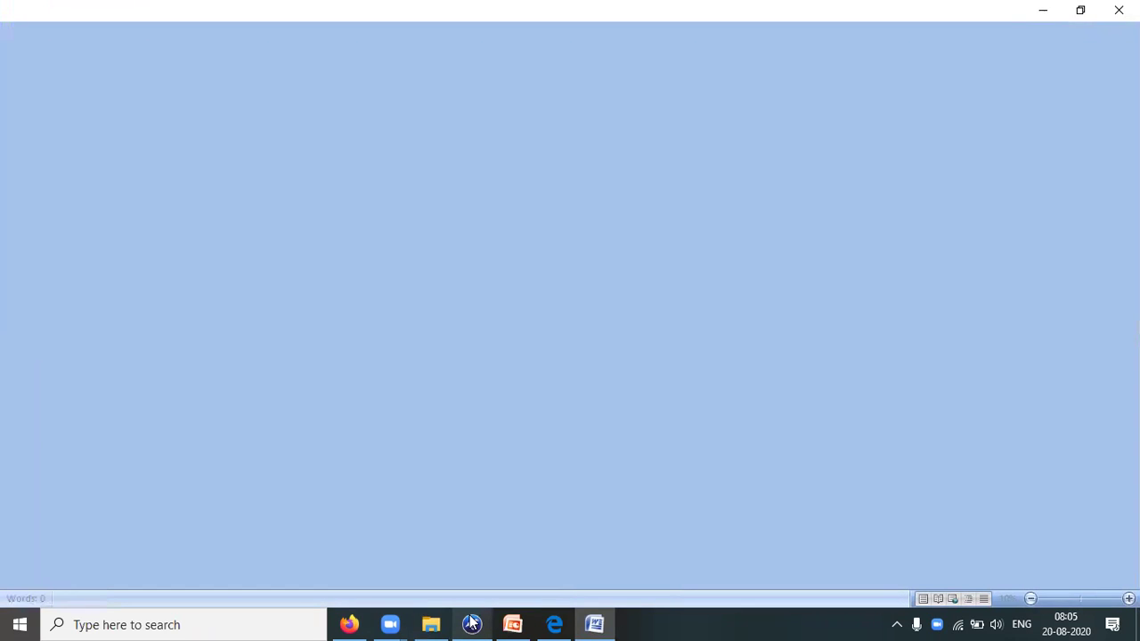
Switch to the Weka GUI Chooser and close it, confirming the exit
{"action": "left_click", "coordinate": [472, 624]}
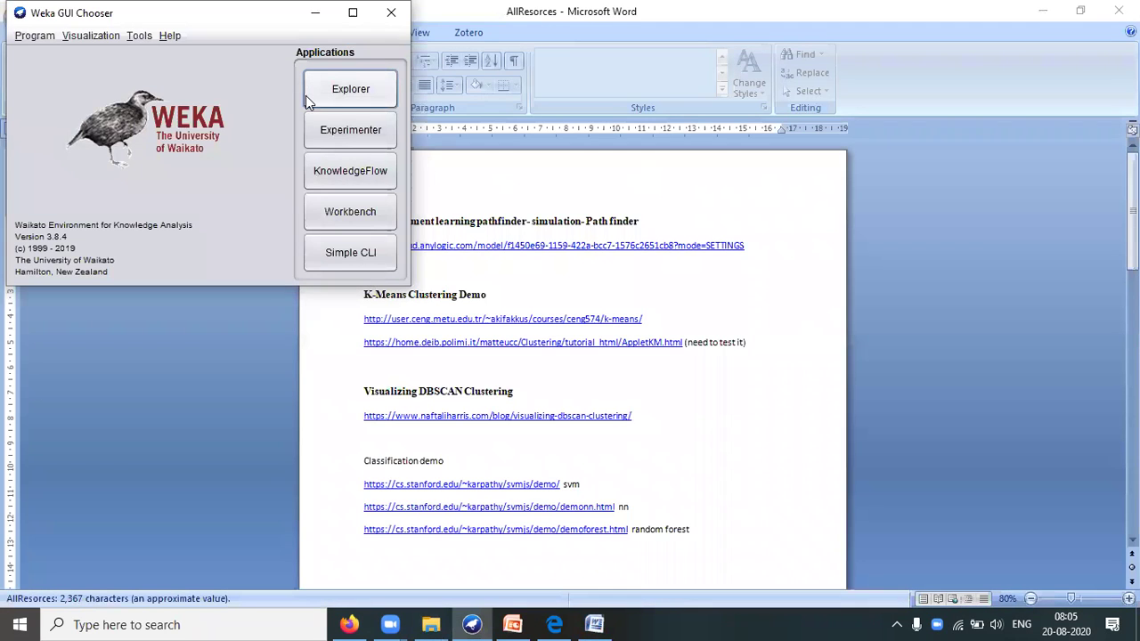
{"action": "left_click", "coordinate": [391, 13]}
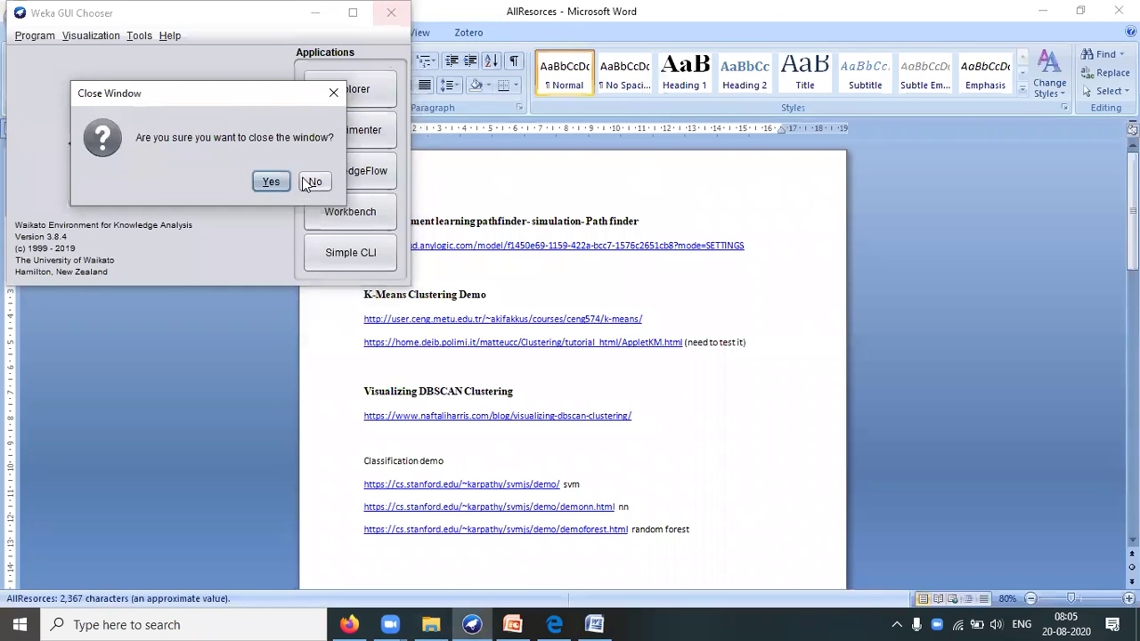
{"action": "left_click", "coordinate": [271, 181]}
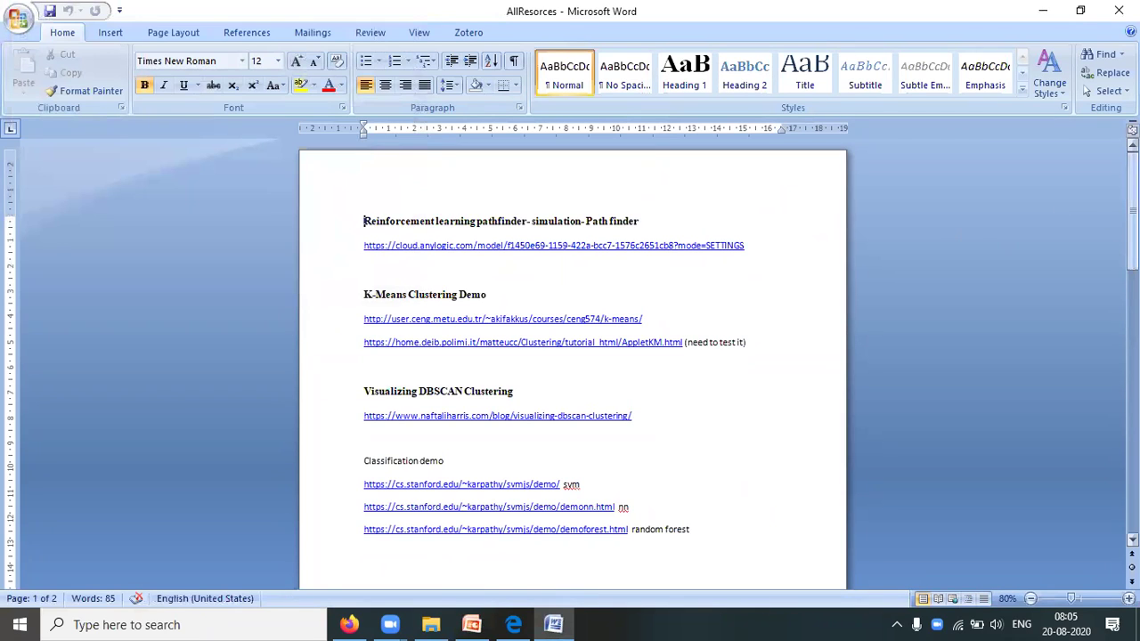
Copy the reinforcement learning pathfinder link from the AllResorces document and load it in the blank Firefox tab
{"action": "left_click", "coordinate": [335, 251]}
{"action": "key", "text": "ctrl+c"}
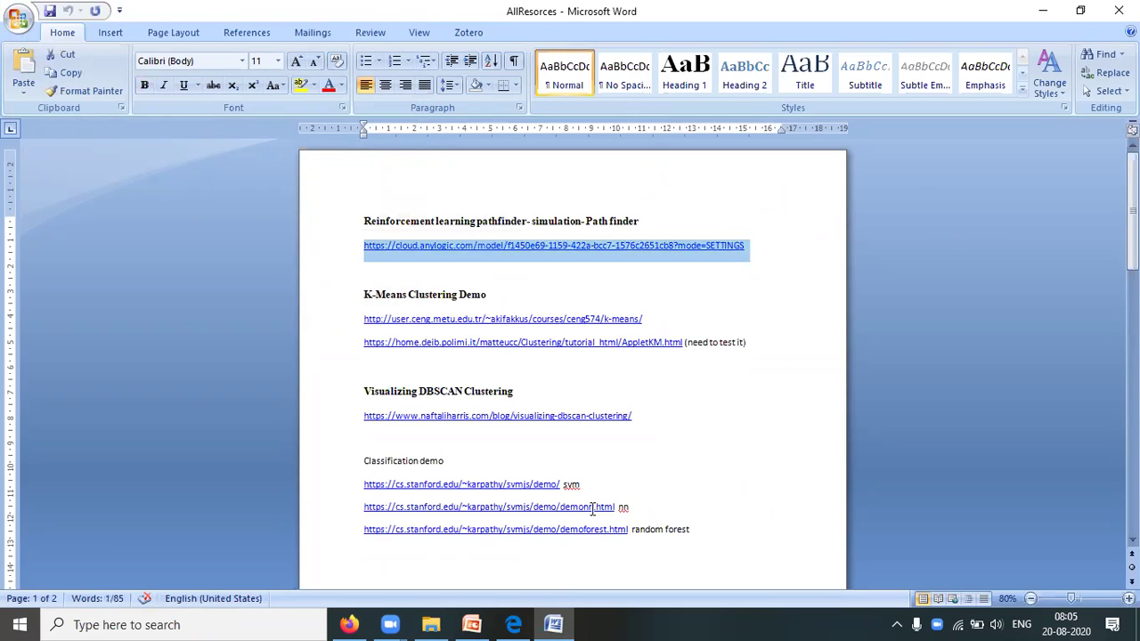
{"action": "left_click", "coordinate": [350, 624]}
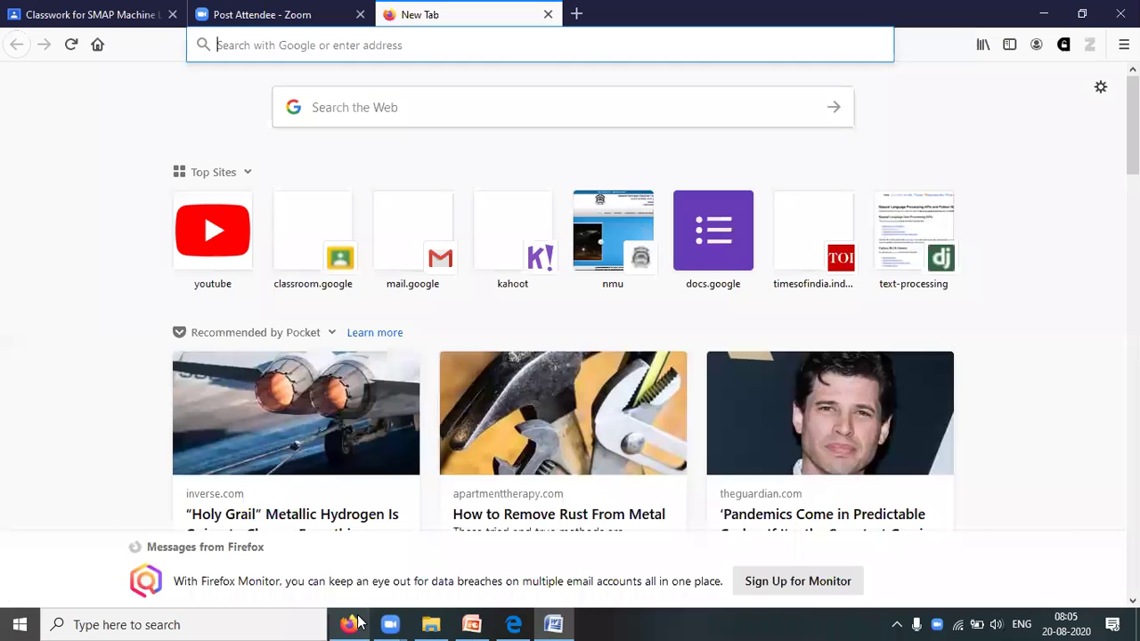
{"action": "left_click", "coordinate": [484, 49]}
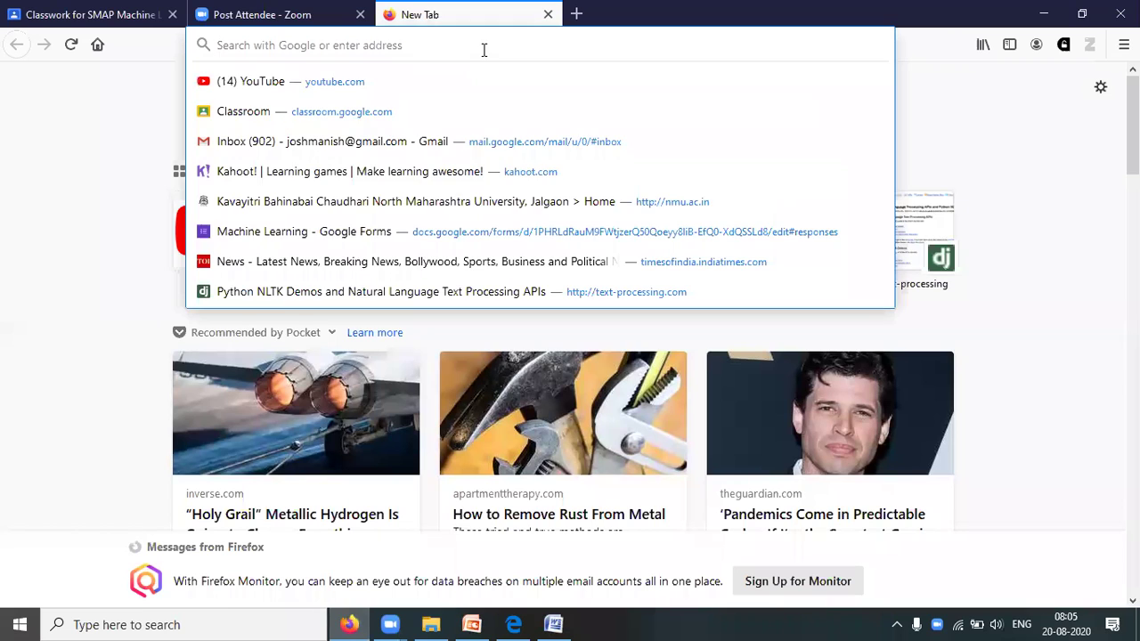
{"action": "key", "text": "ctrl+v"}
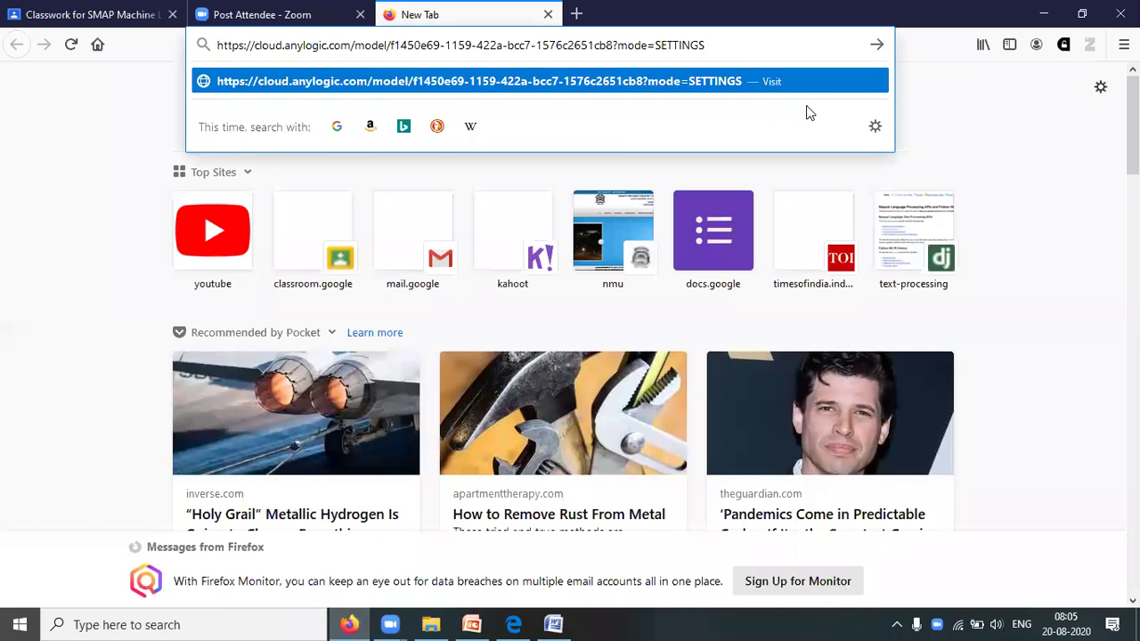
{"action": "key", "text": "Return"}
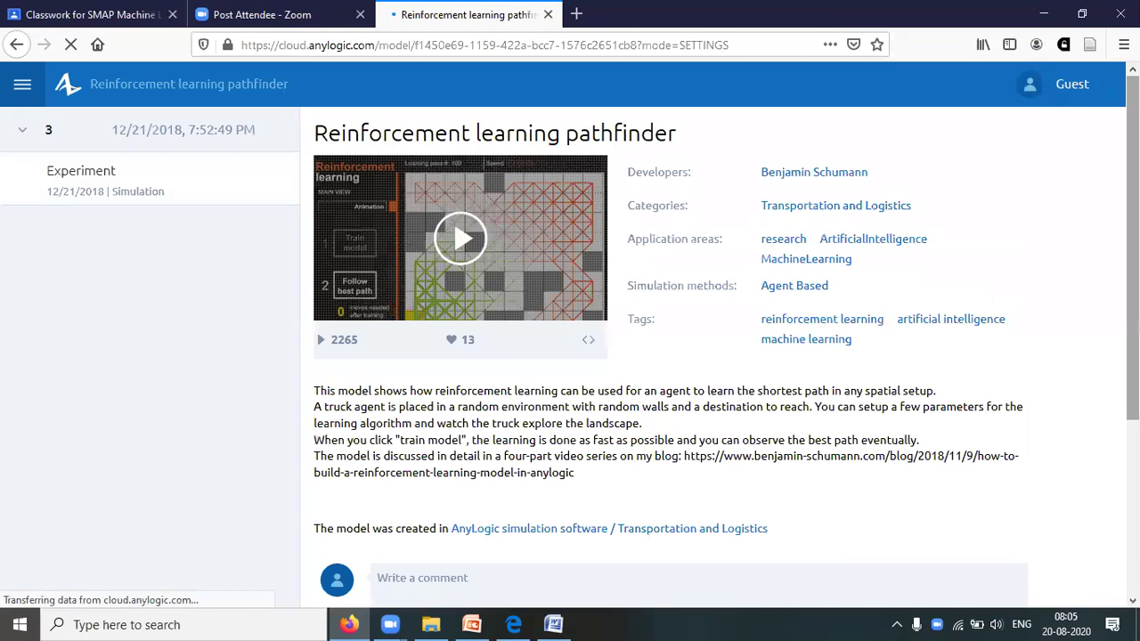
Run the Reinforcement learning pathfinder simulation and raise its speed to x10
{"action": "mouse_move", "coordinate": [532, 259]}
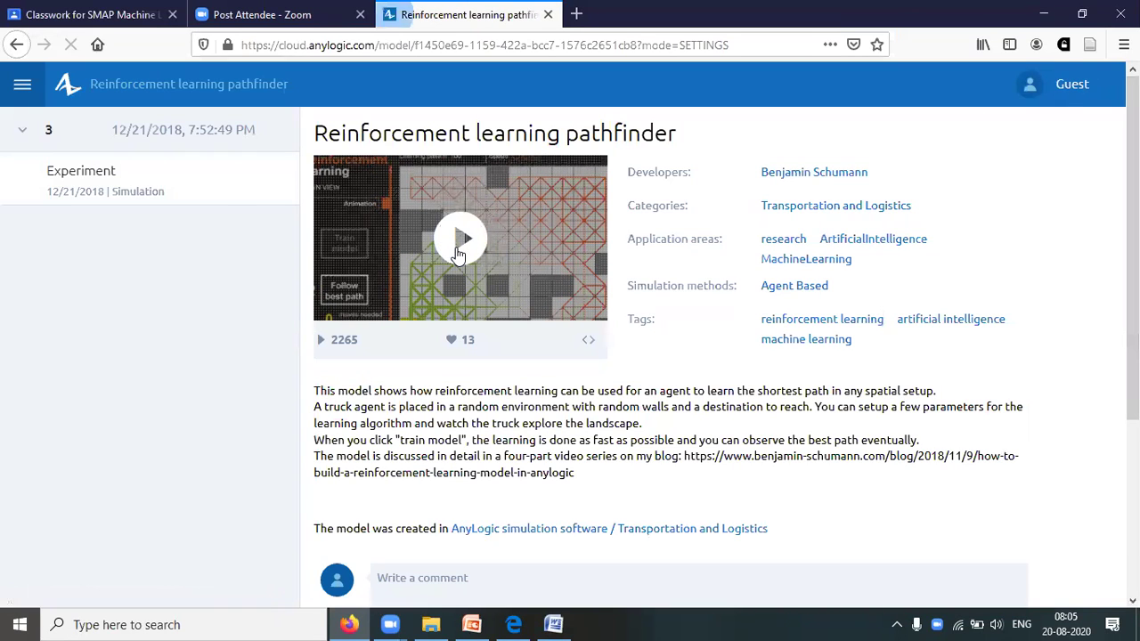
{"action": "left_click", "coordinate": [458, 255]}
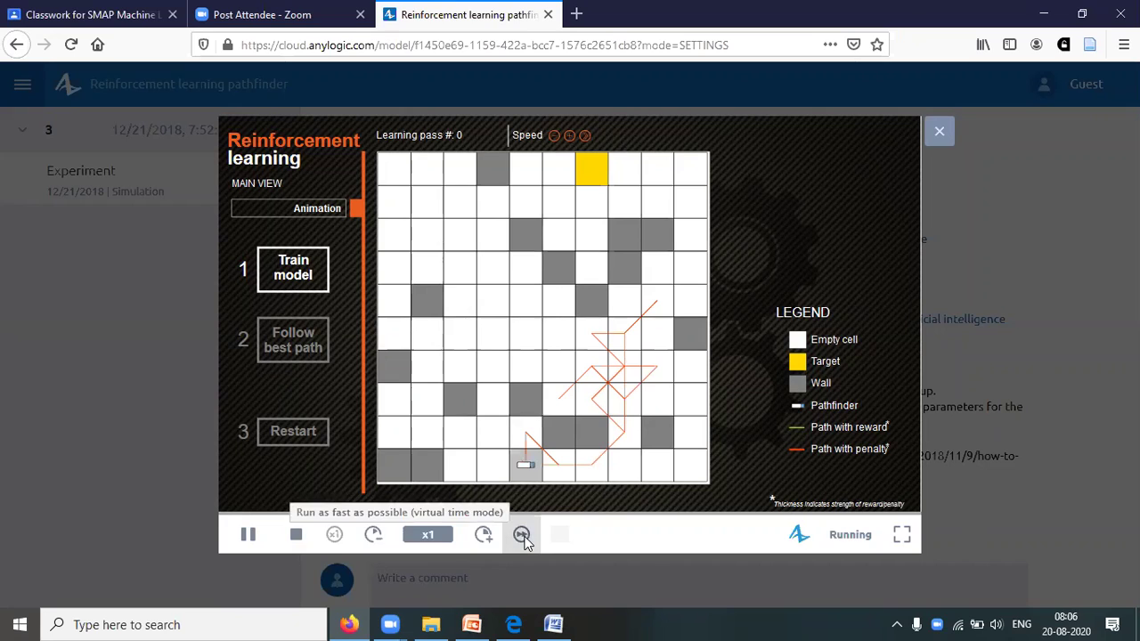
{"action": "left_click", "coordinate": [484, 534]}
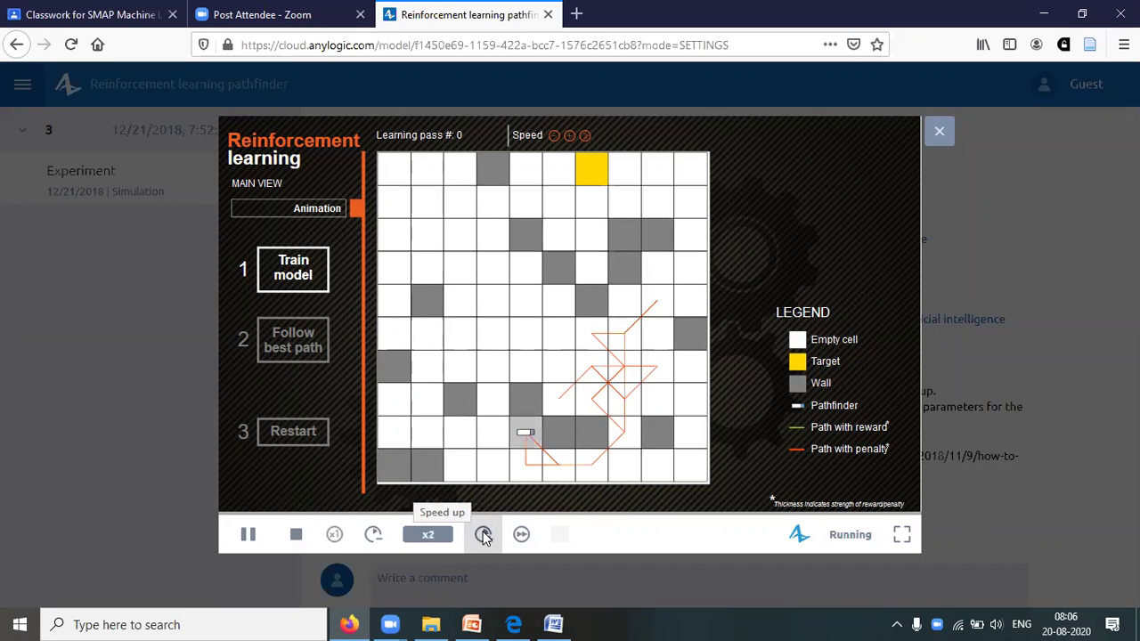
{"action": "left_click", "coordinate": [484, 534]}
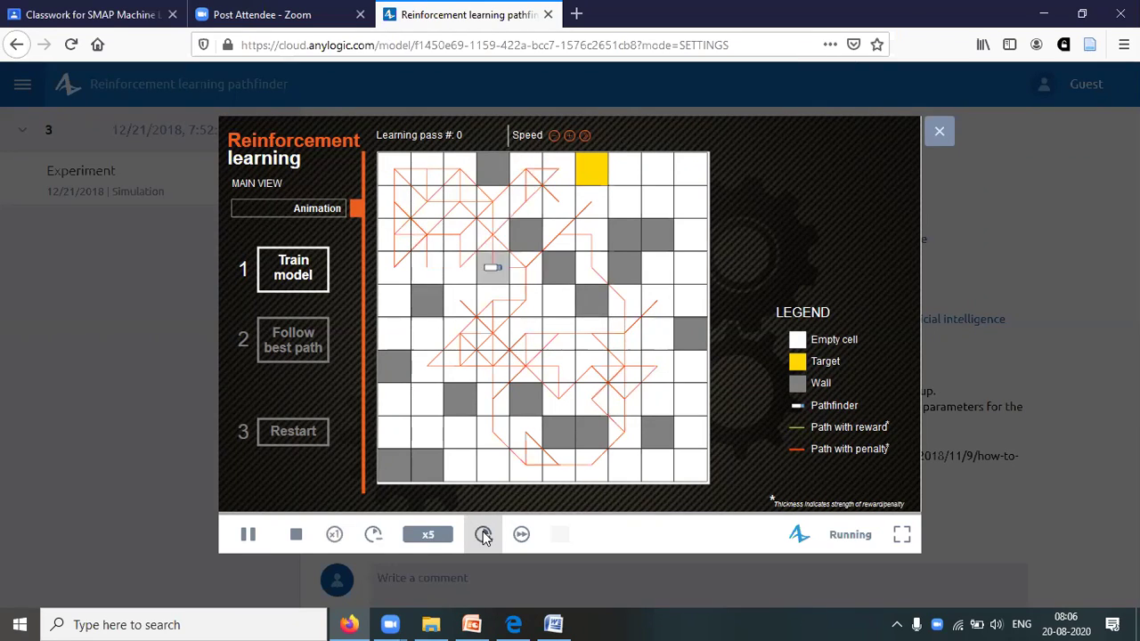
{"action": "left_click", "coordinate": [483, 534]}
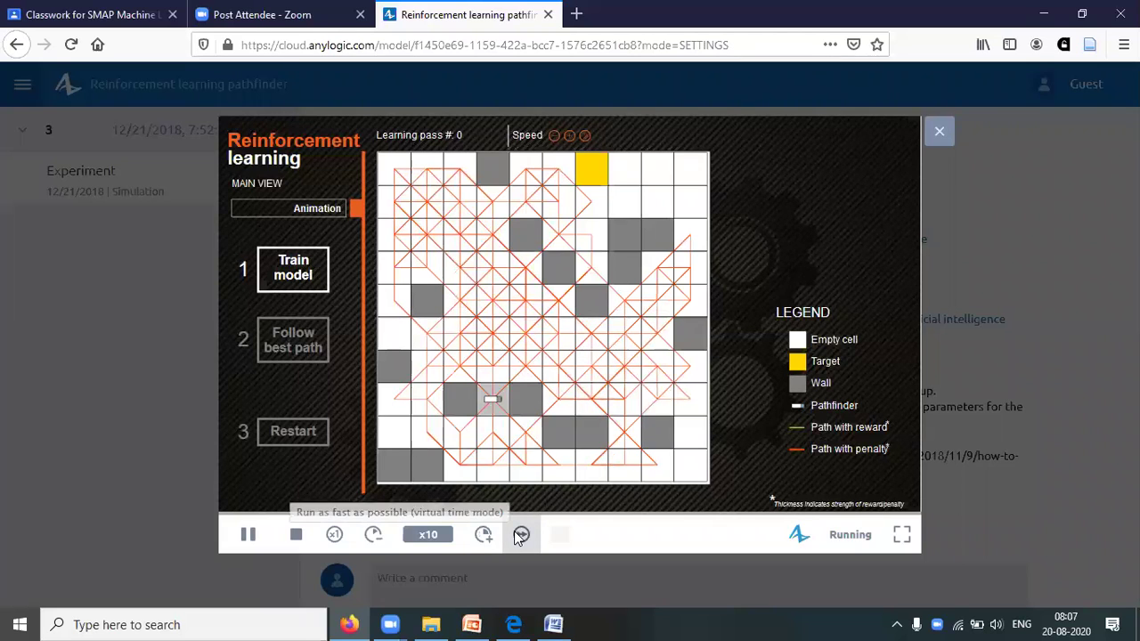
Run the training as fast as possible in virtual time mode, then make the pathfinder follow the best path
{"action": "left_click", "coordinate": [521, 535]}
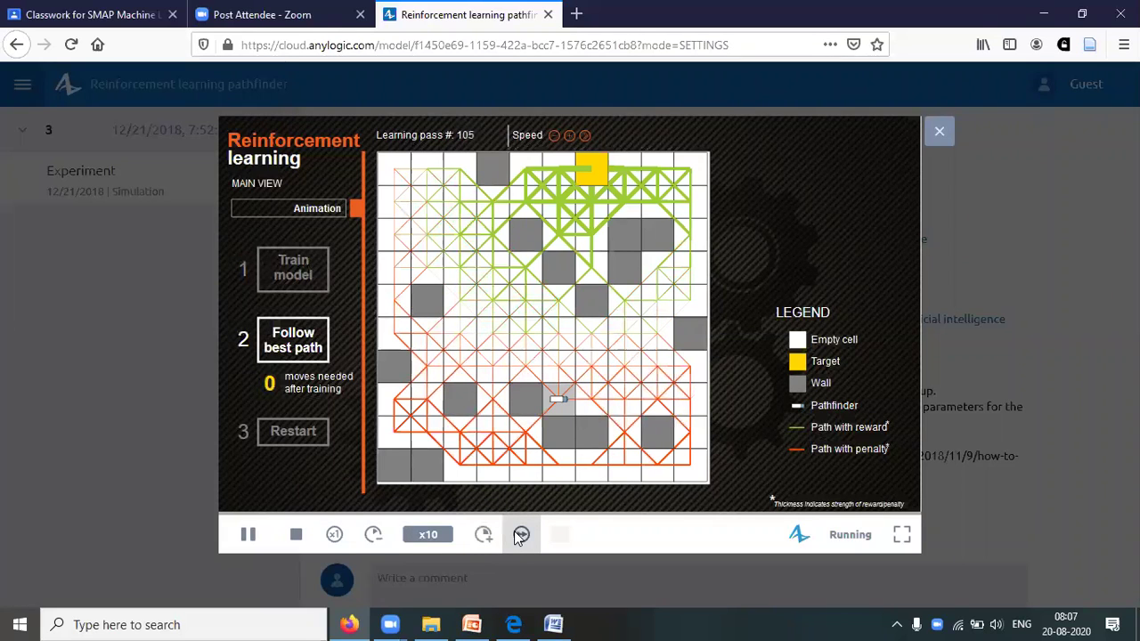
{"action": "left_click", "coordinate": [301, 350]}
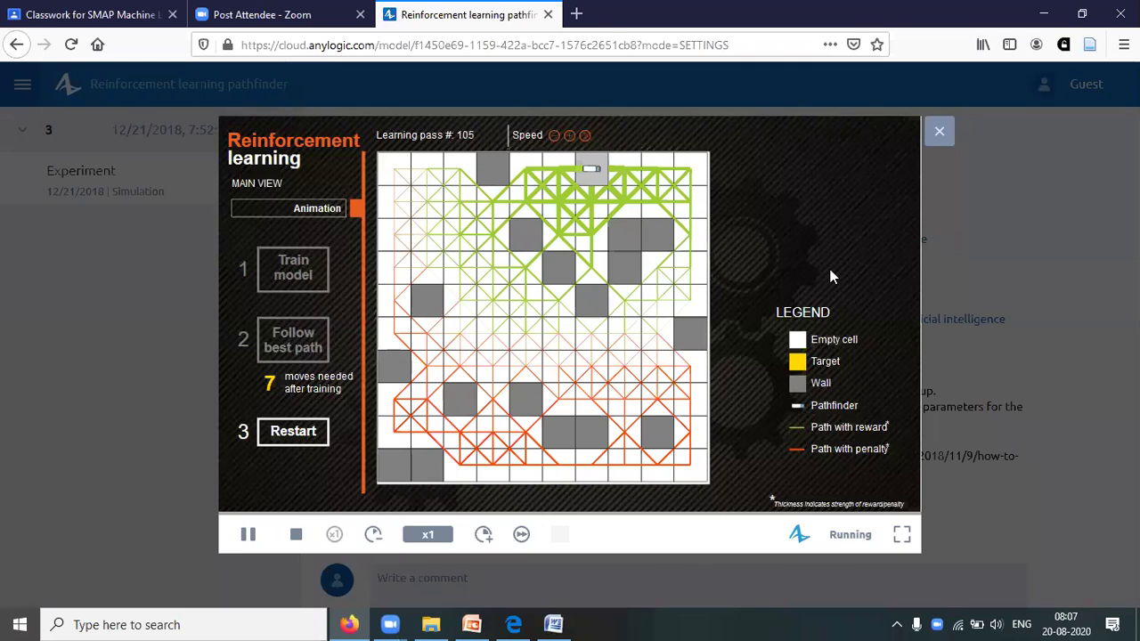
Switch back to the AllResorces document in Word and read through the classifier demo, case study and standard dataset links
{"action": "left_click", "coordinate": [553, 624]}
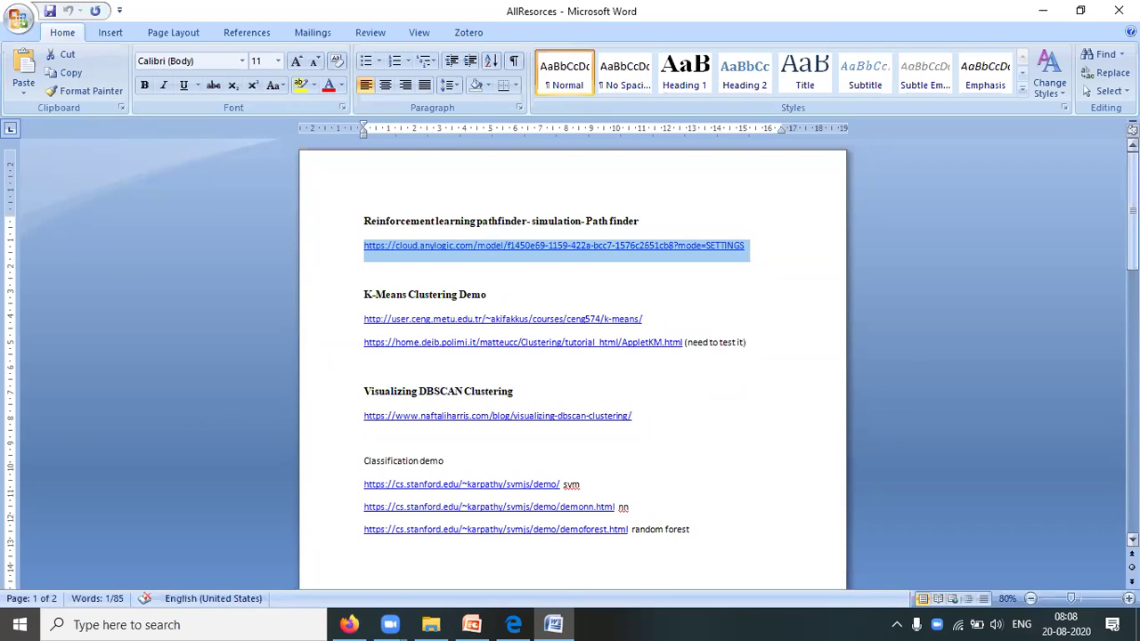
{"action": "left_click_drag", "start_coordinate": [1132, 207], "coordinate": [1132, 274]}
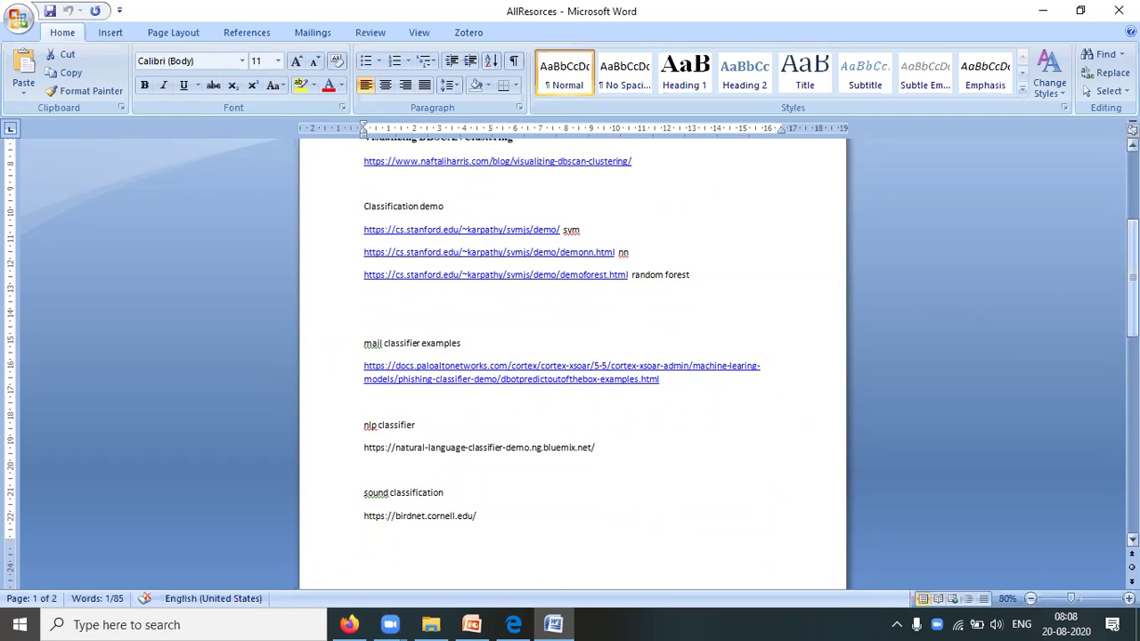
{"action": "left_click_drag", "start_coordinate": [1132, 278], "coordinate": [1132, 413]}
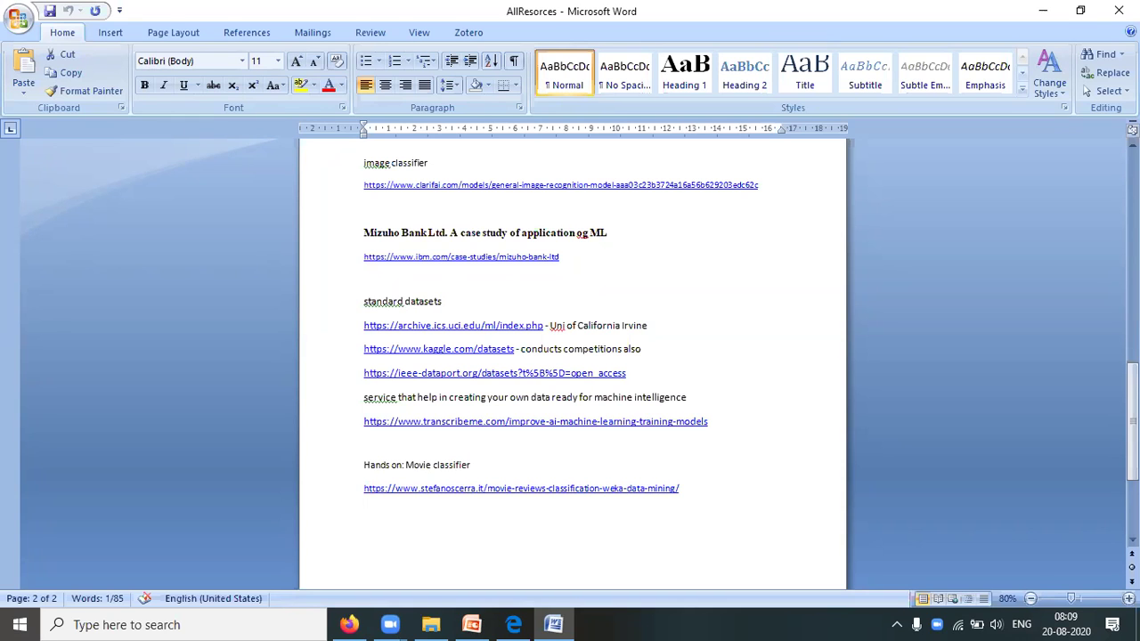
Switch to the blank Firefox tab and open the Python NLTK Demos and Natural Language Text Processing APIs site, text-processing.com
{"action": "left_click_drag", "start_coordinate": [1133, 423], "coordinate": [1133, 276]}
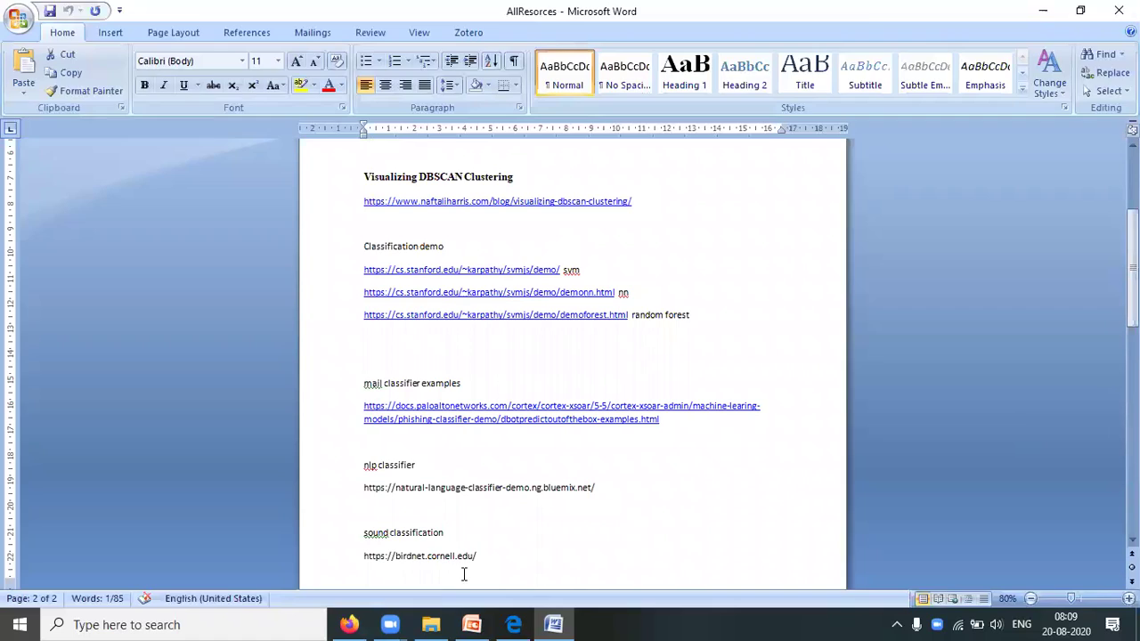
{"action": "key", "text": "alt+Tab"}
{"action": "left_click", "coordinate": [577, 15]}
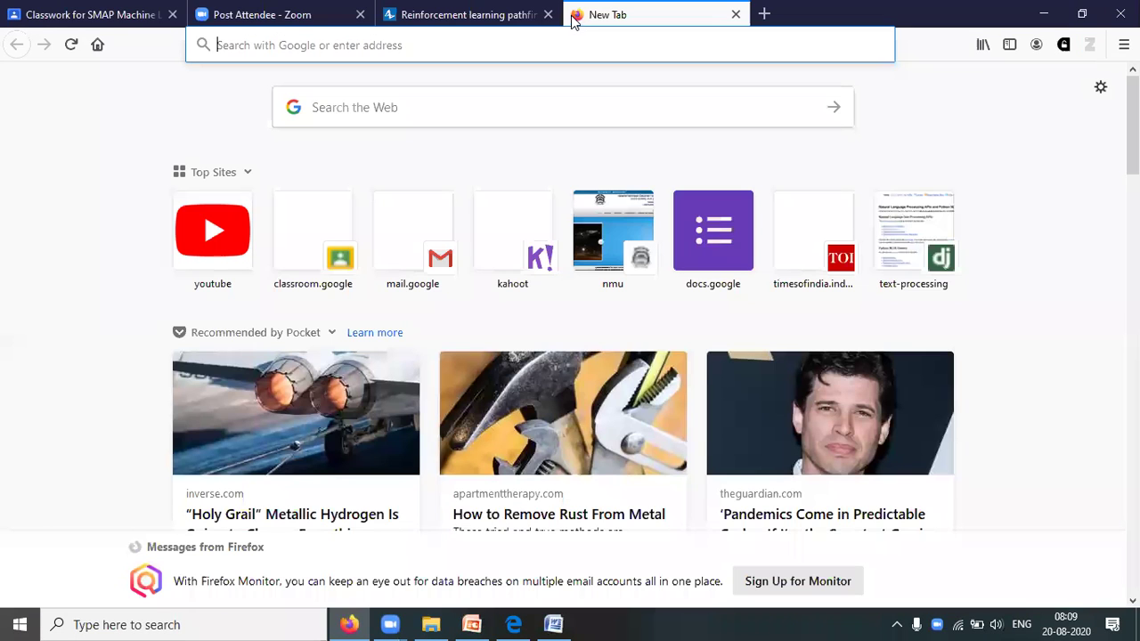
{"action": "left_click", "coordinate": [550, 42]}
{"action": "type", "text": "n"}
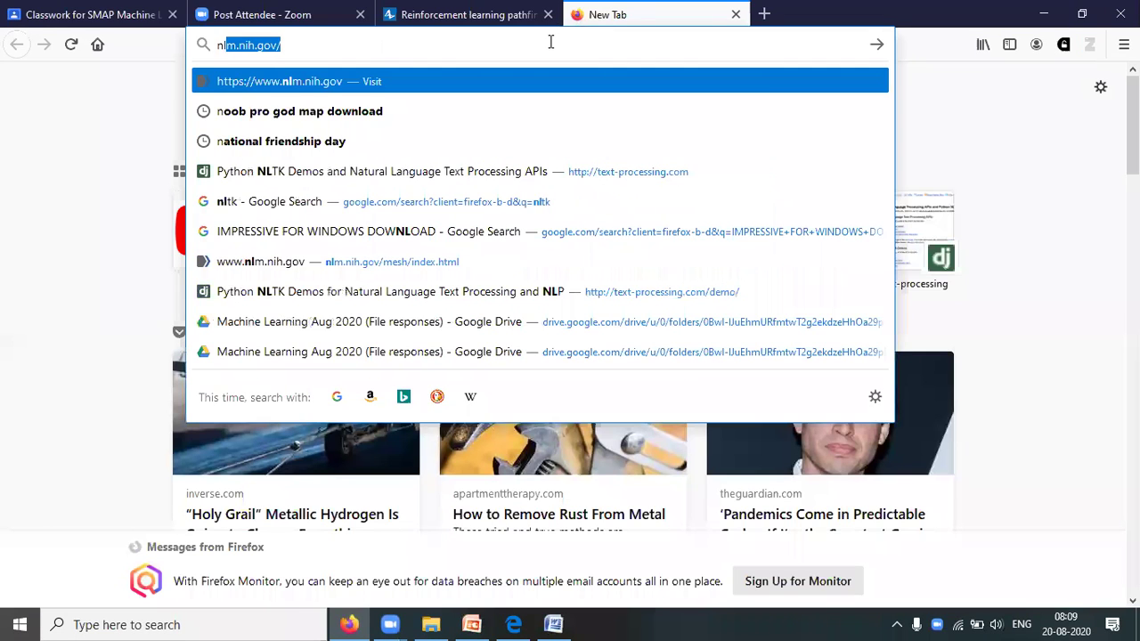
{"action": "type", "text": "lt"}
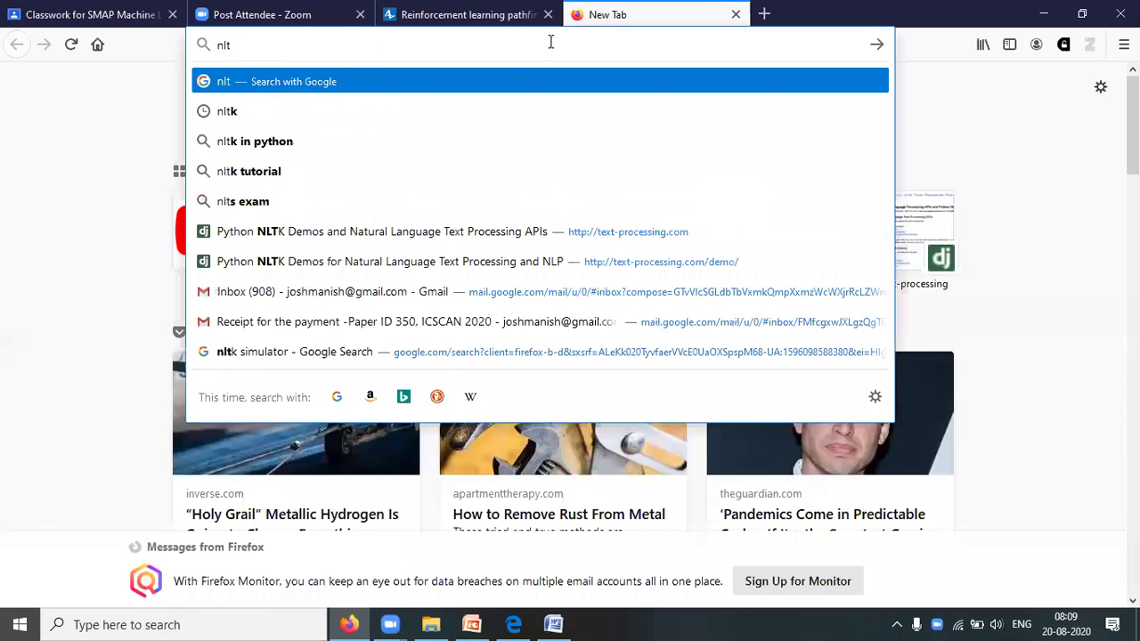
{"action": "left_click", "coordinate": [469, 223]}
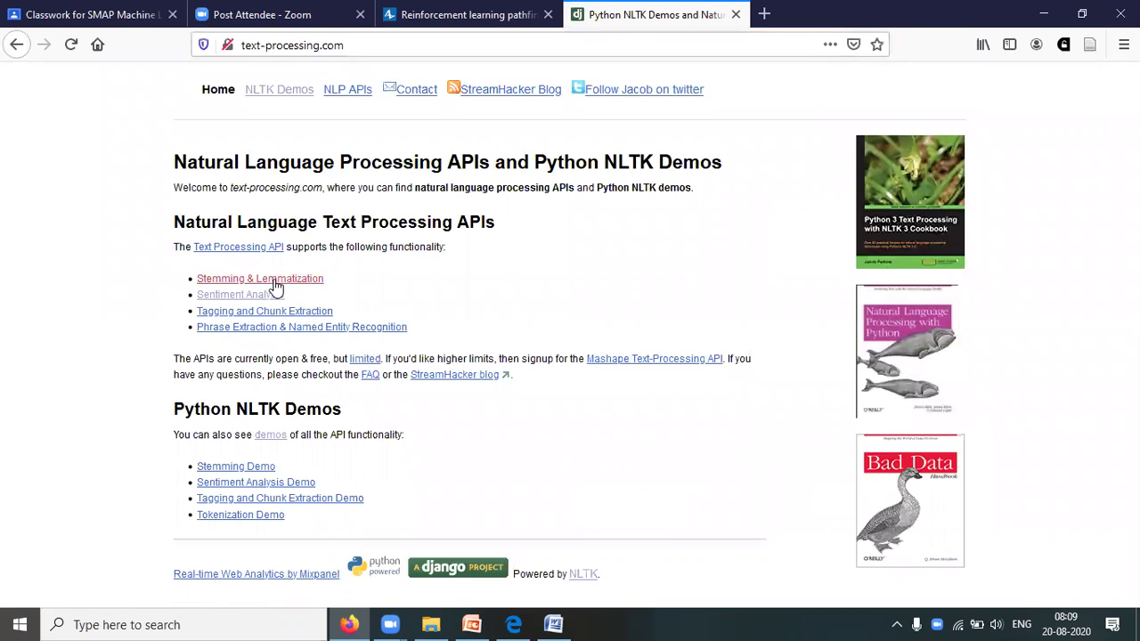
Open the NLTK Demos page and analyze the sentiment of the English text "great movie"
{"action": "left_click", "coordinate": [285, 90]}
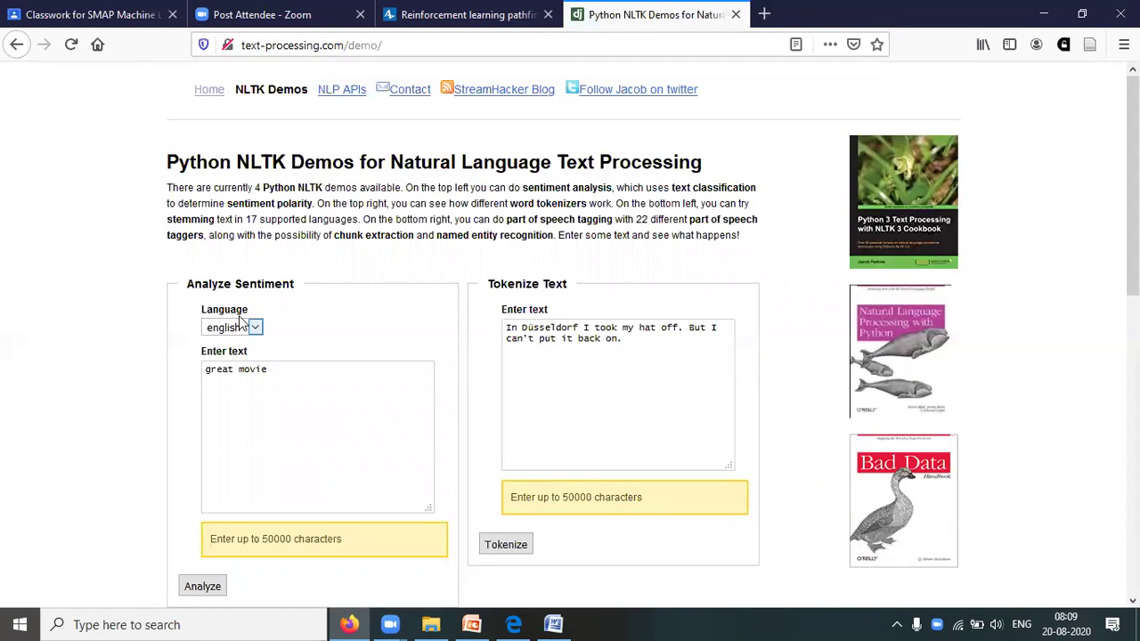
{"action": "left_click", "coordinate": [240, 382]}
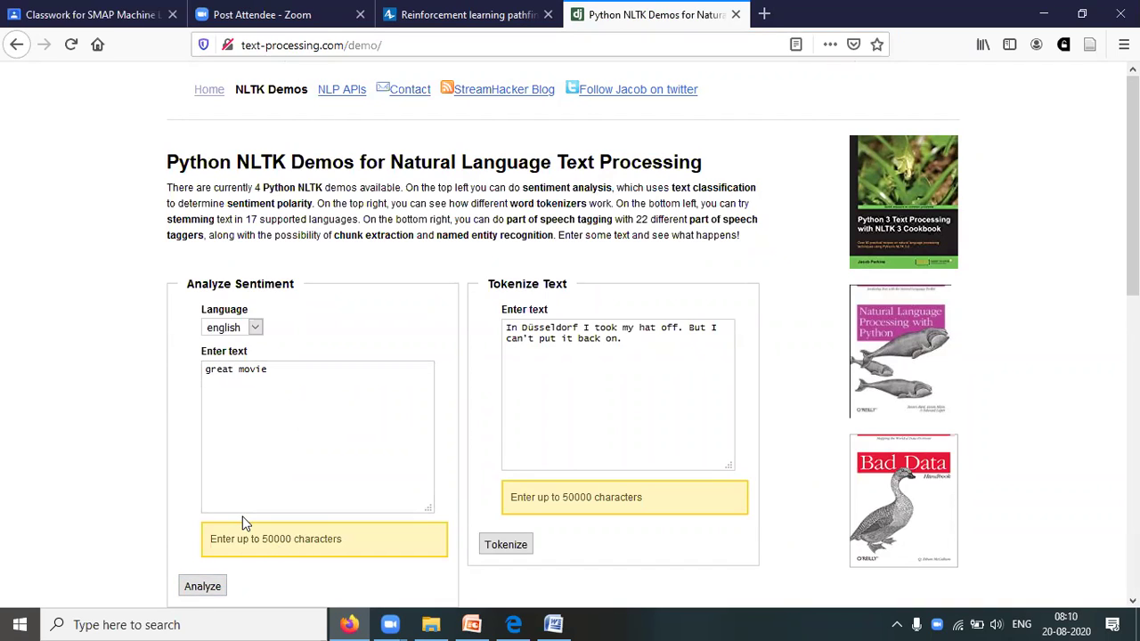
{"action": "left_click", "coordinate": [210, 577]}
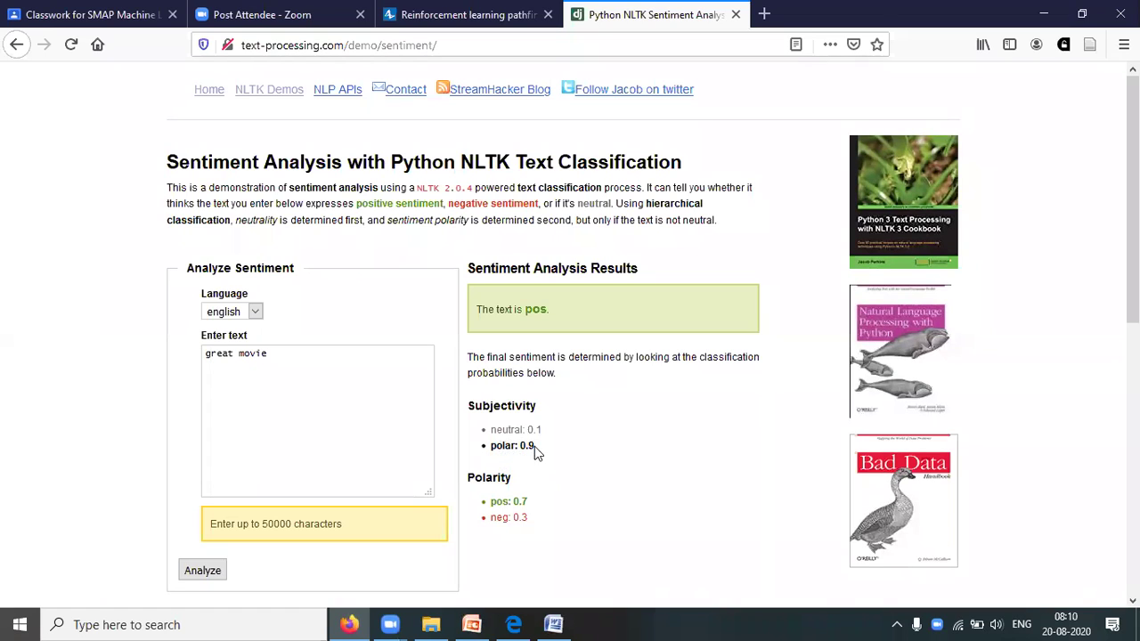
Extend the sentiment text to "great movie but should have less fighting" and analyze it
{"action": "left_click", "coordinate": [288, 362]}
{"action": "type", "text": "but"}
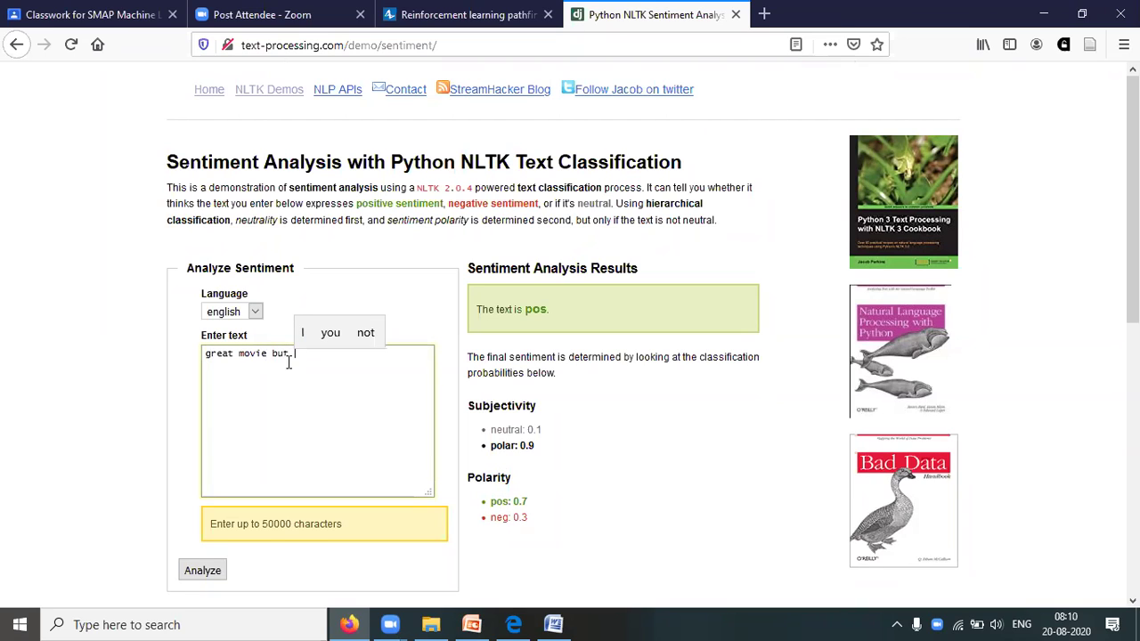
{"action": "type", "text": " shoul"}
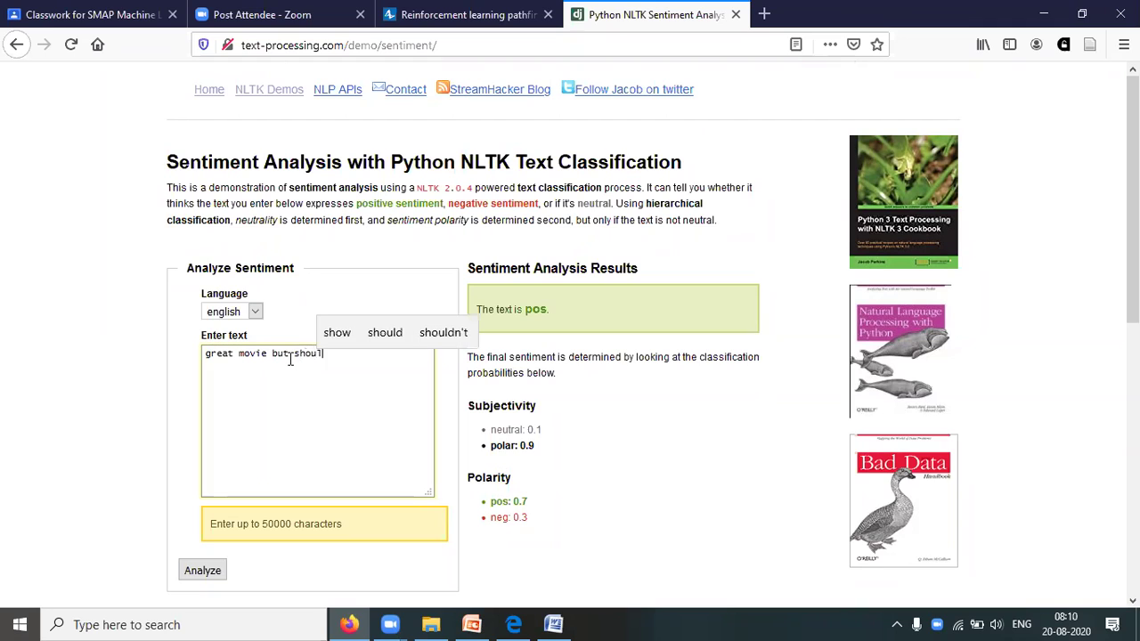
{"action": "type", "text": "d have "}
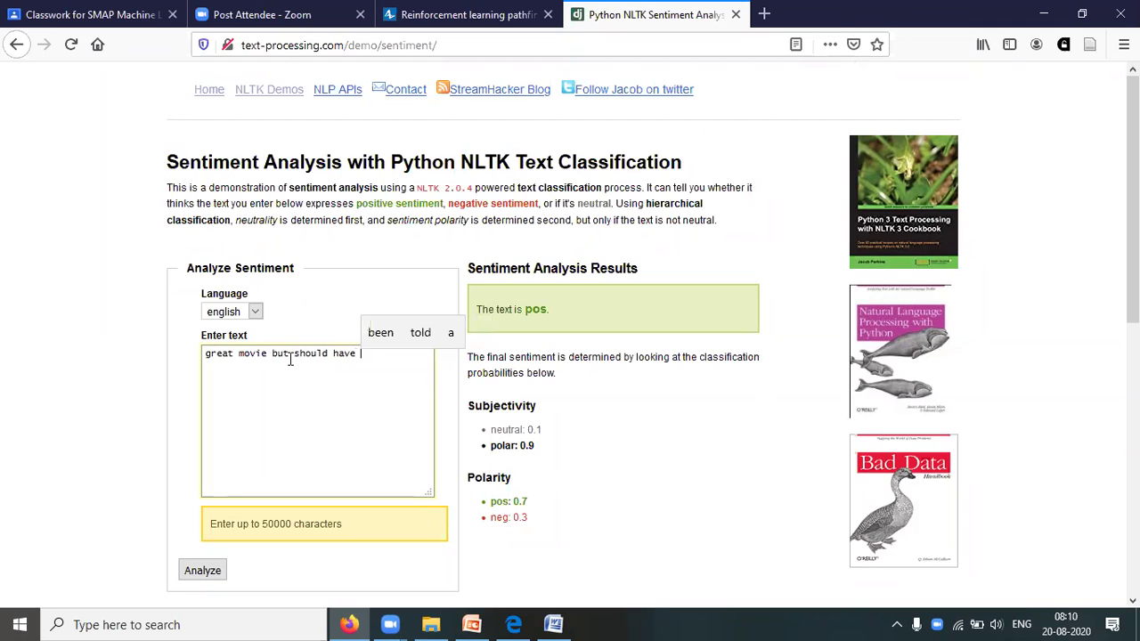
{"action": "type", "text": "less "}
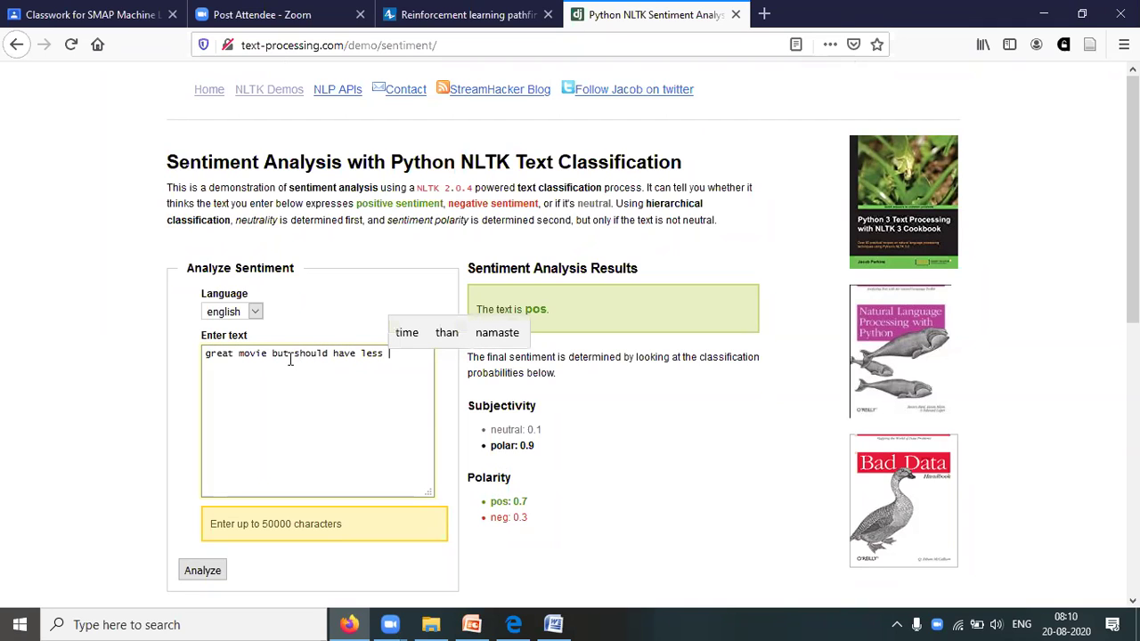
{"action": "type", "text": "fighting"}
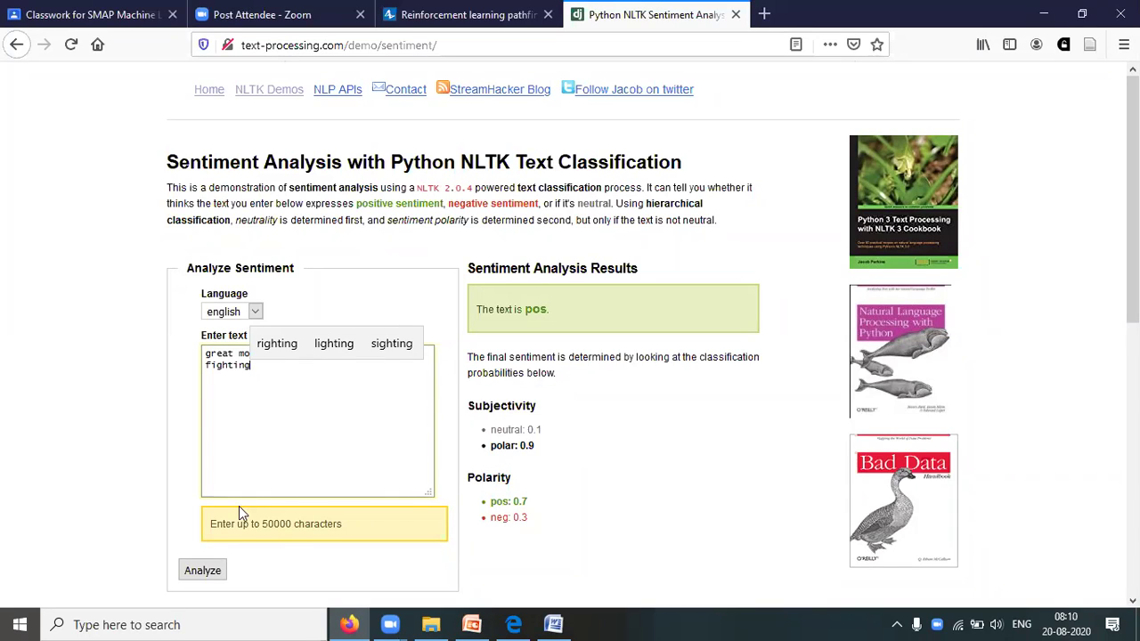
{"action": "left_click", "coordinate": [203, 571]}
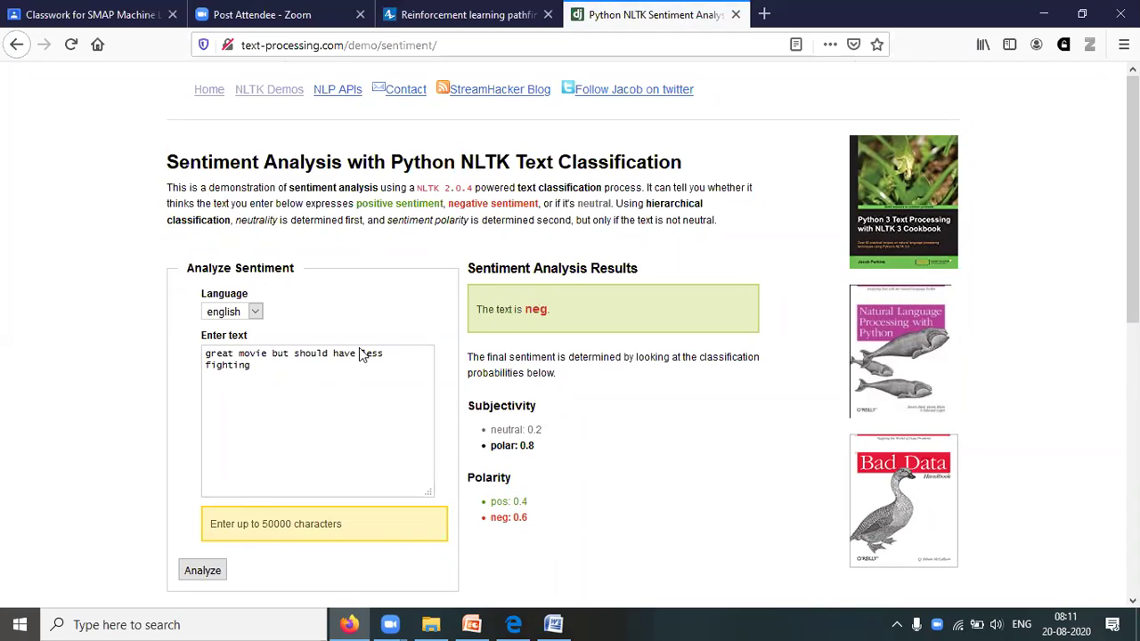
End the review text with a full stop and append "Music is relly awsome"
{"action": "left_click", "coordinate": [311, 367]}
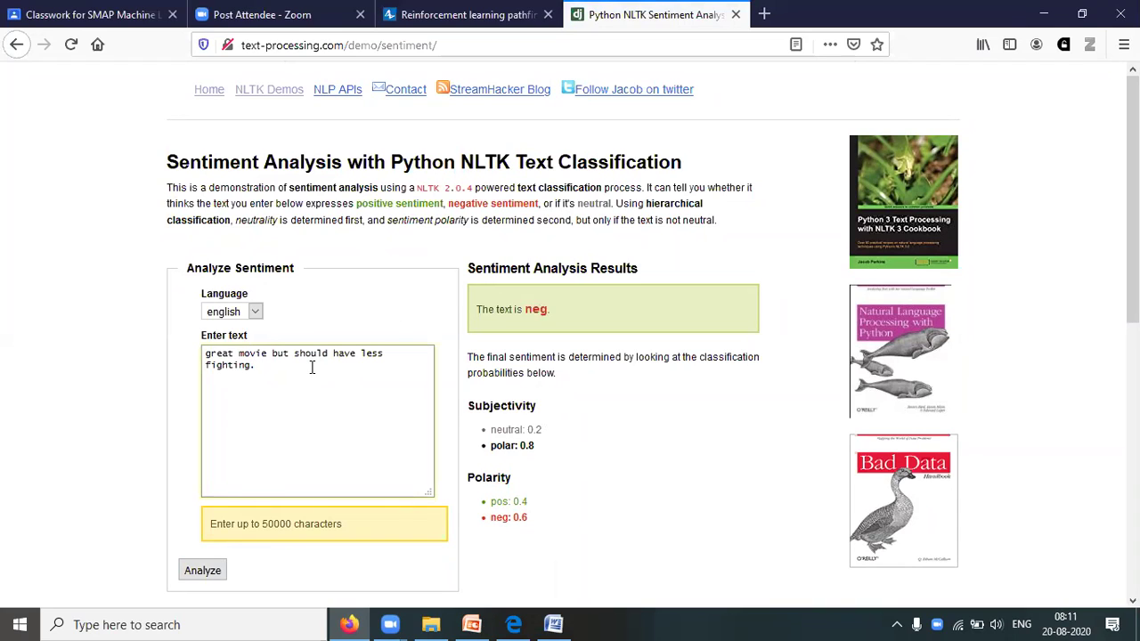
{"action": "type", "text": "Music w"}
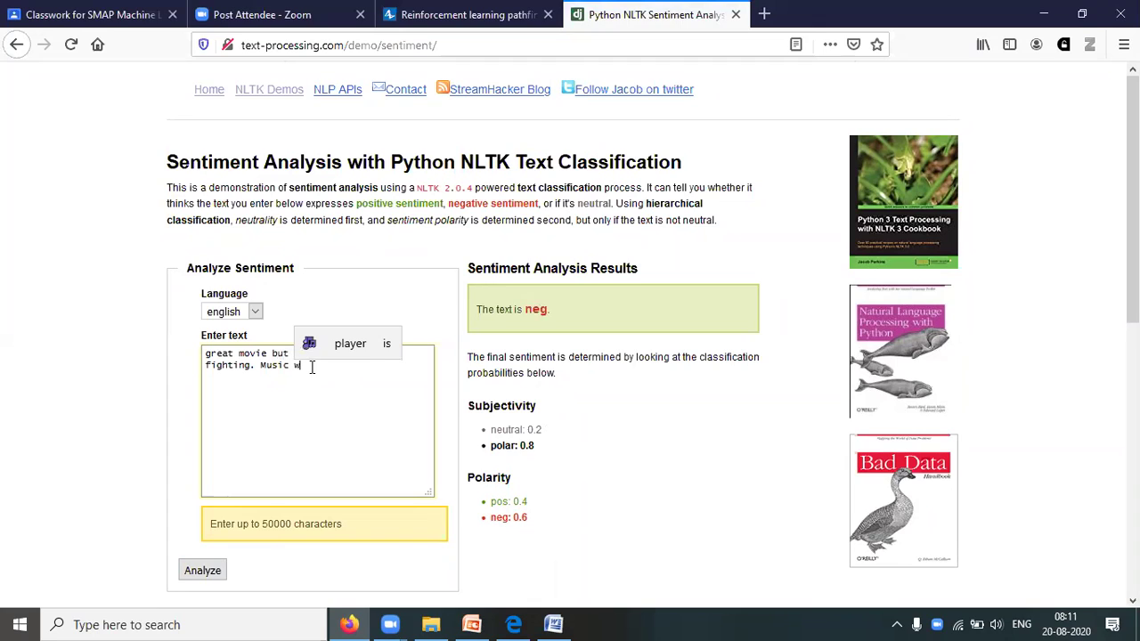
{"action": "key", "text": "BackSpace"}
{"action": "type", "text": "i"}
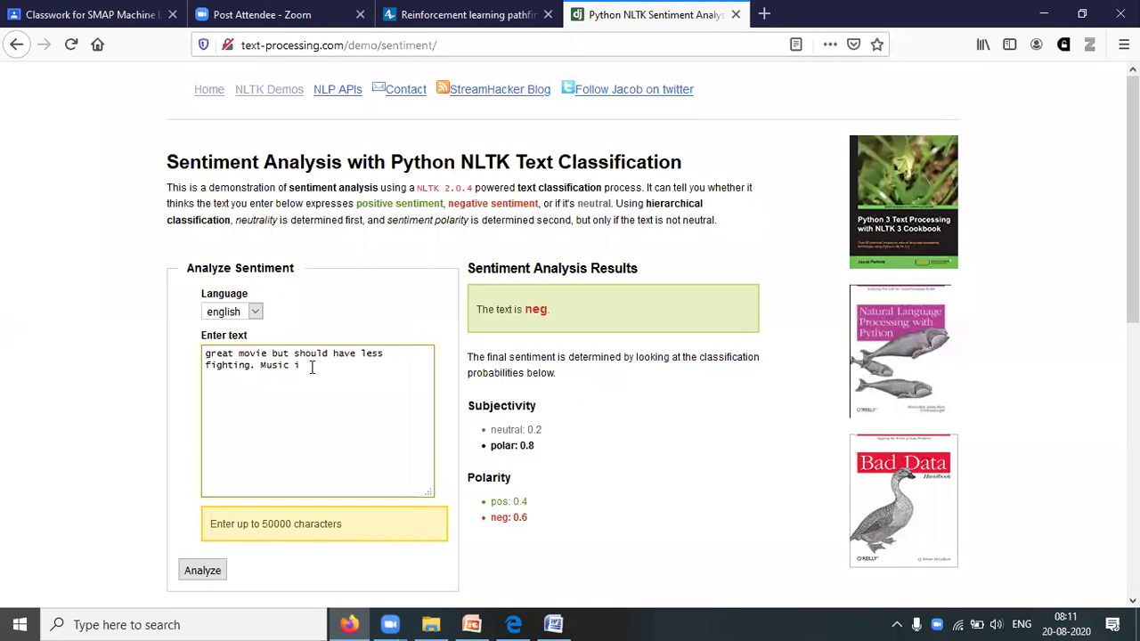
{"action": "type", "text": "s felly awsi"}
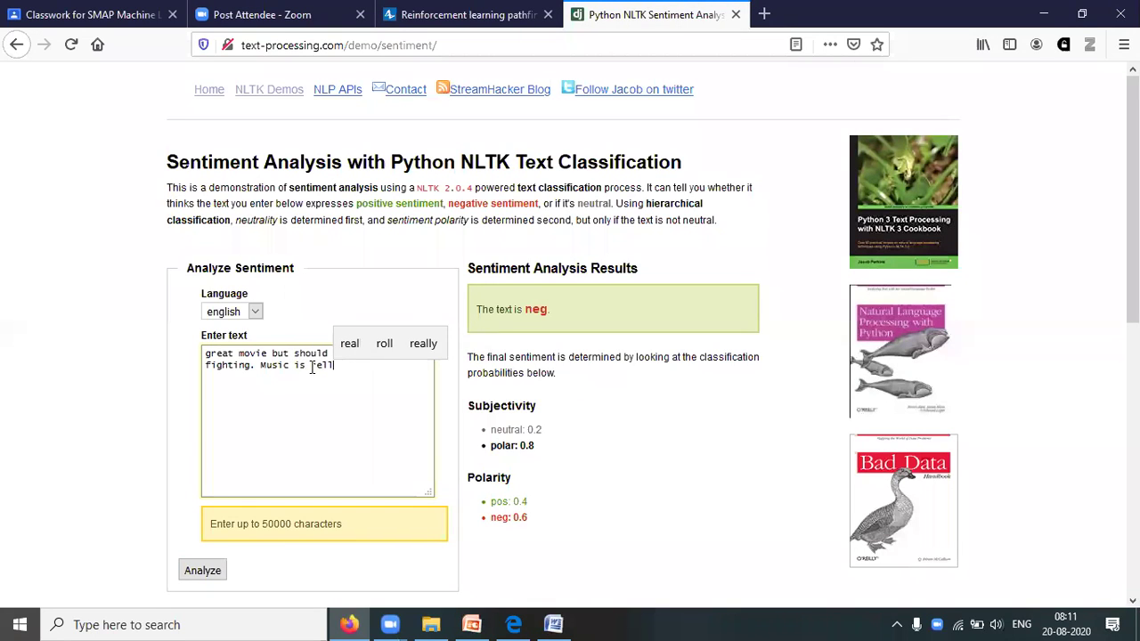
{"action": "key", "text": "BackSpace"}
{"action": "type", "text": "ome"}
{"action": "left_click", "coordinate": [312, 368]}
{"action": "key", "text": "Delete"}
{"action": "type", "text": "r"}
Correct the two misspelled words in the review to "really" and "awesome", and analyze the sentiment again
{"action": "right_click", "coordinate": [328, 366]}
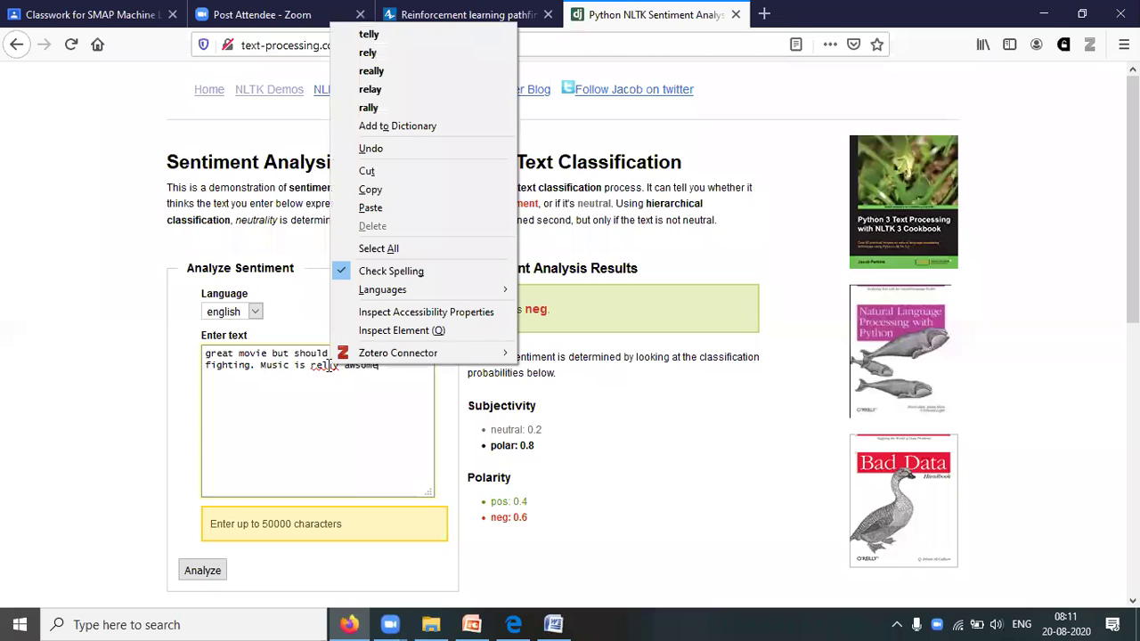
{"action": "left_click", "coordinate": [378, 71]}
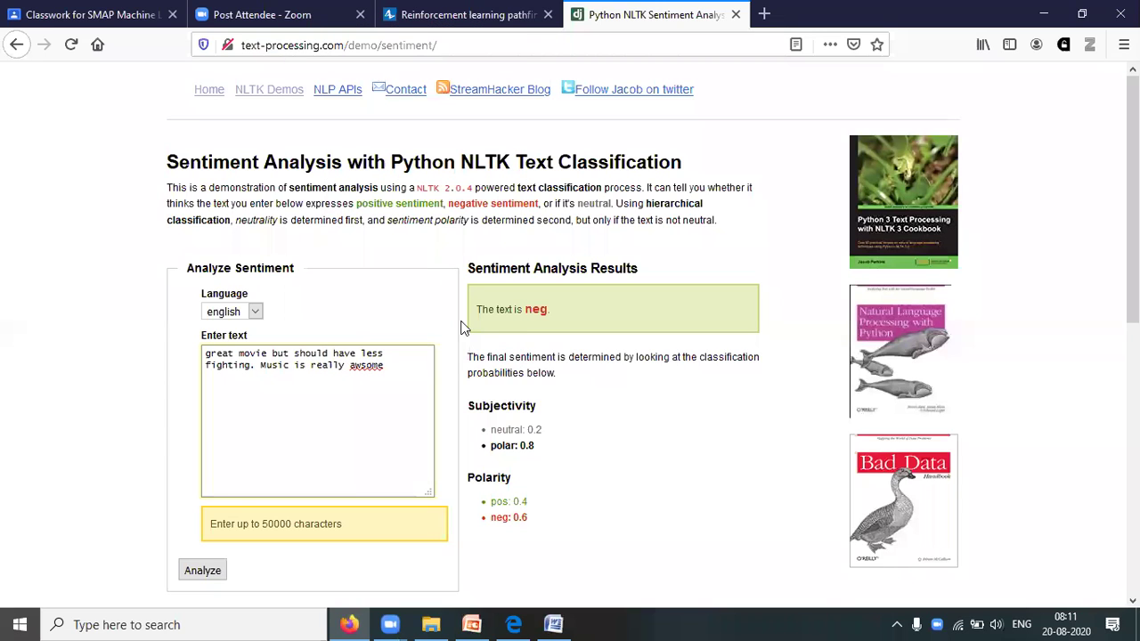
{"action": "right_click", "coordinate": [369, 365]}
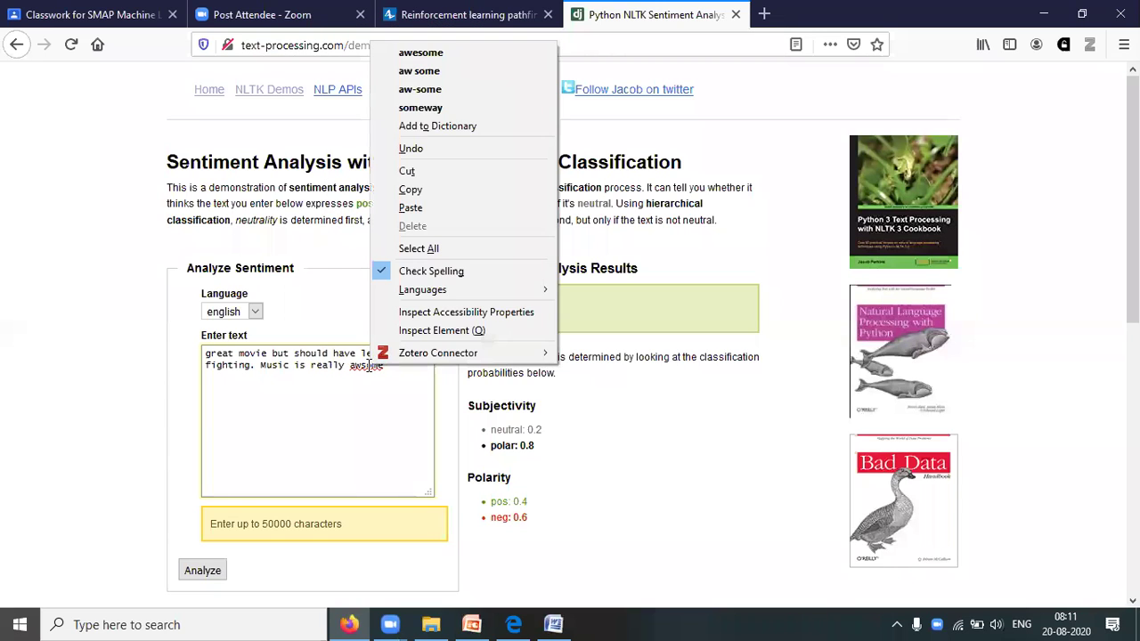
{"action": "left_click", "coordinate": [428, 44]}
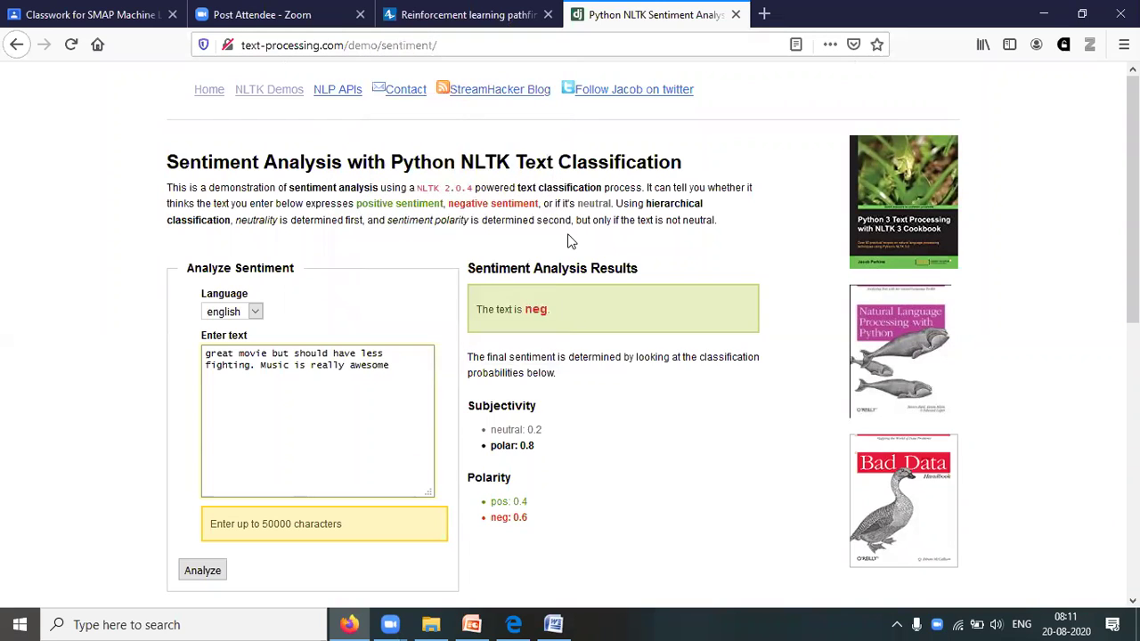
{"action": "left_click", "coordinate": [203, 579]}
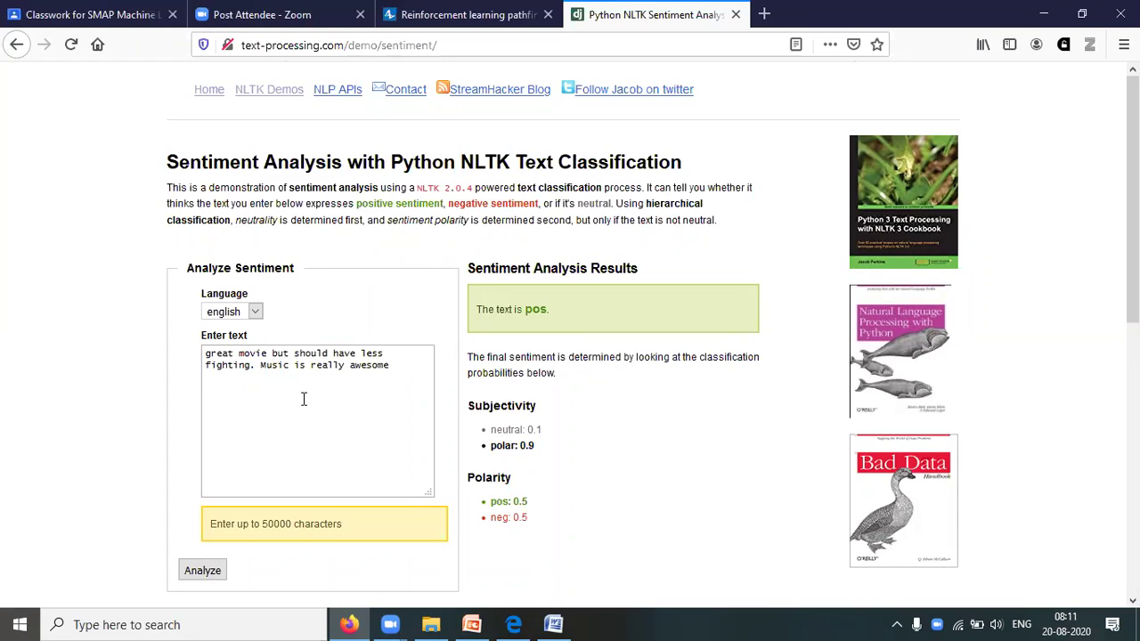
Examine the review text word by word, highlighting "movie", "but", "should" and "awesome" to see what drives its sentiment
{"action": "triple_click", "coordinate": [360, 371]}
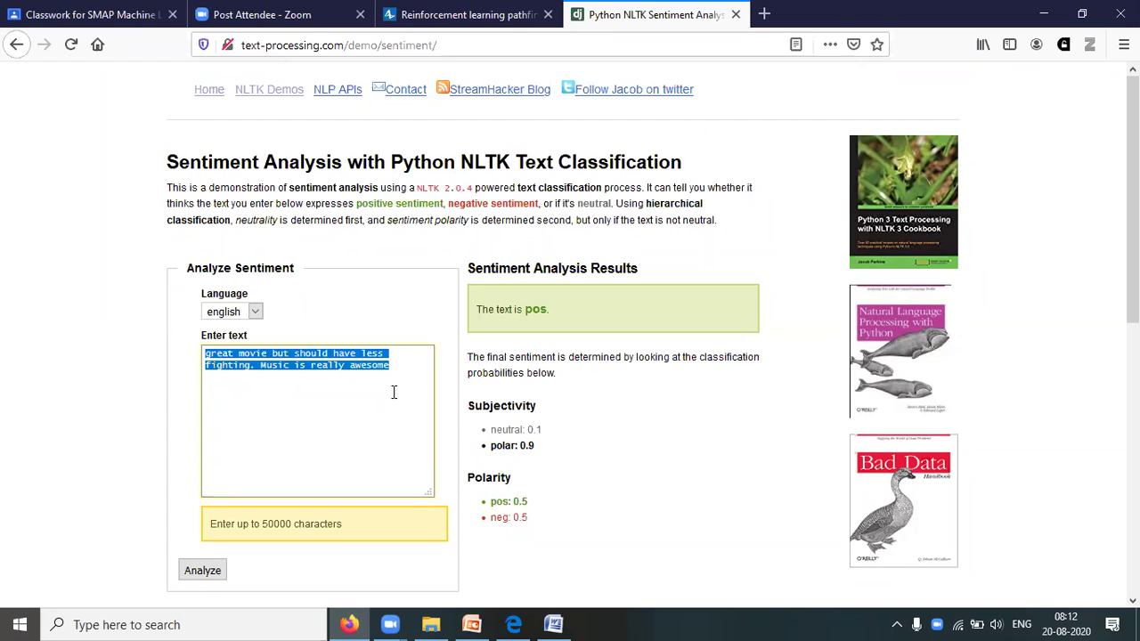
{"action": "left_click", "coordinate": [211, 358]}
{"action": "double_click", "coordinate": [213, 354]}
{"action": "double_click", "coordinate": [252, 354]}
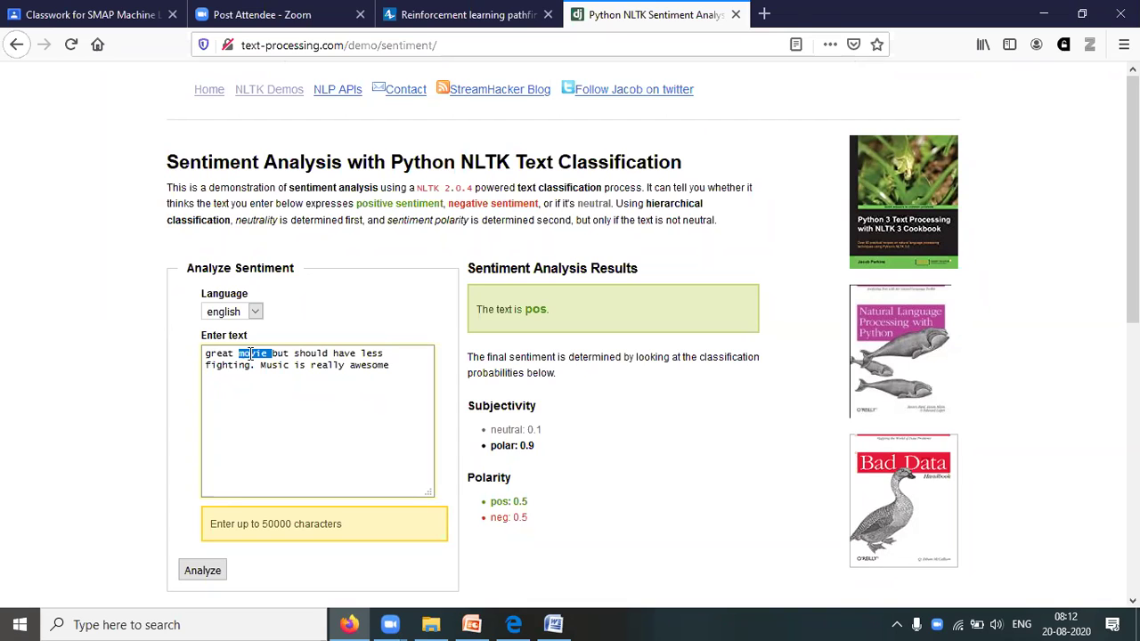
{"action": "double_click", "coordinate": [276, 355]}
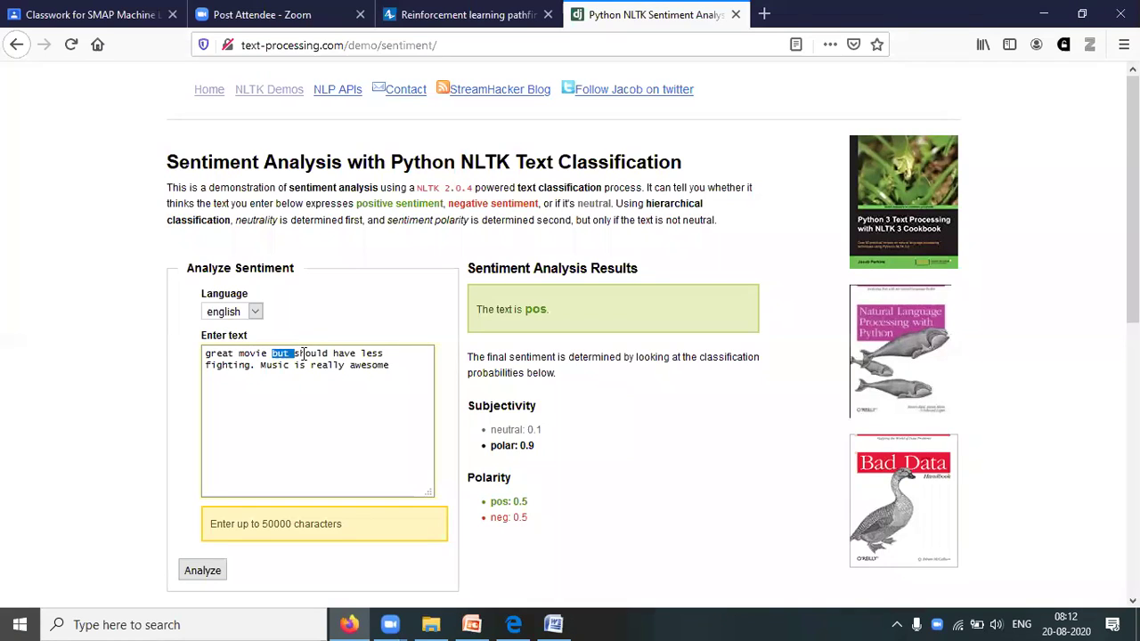
{"action": "double_click", "coordinate": [305, 354]}
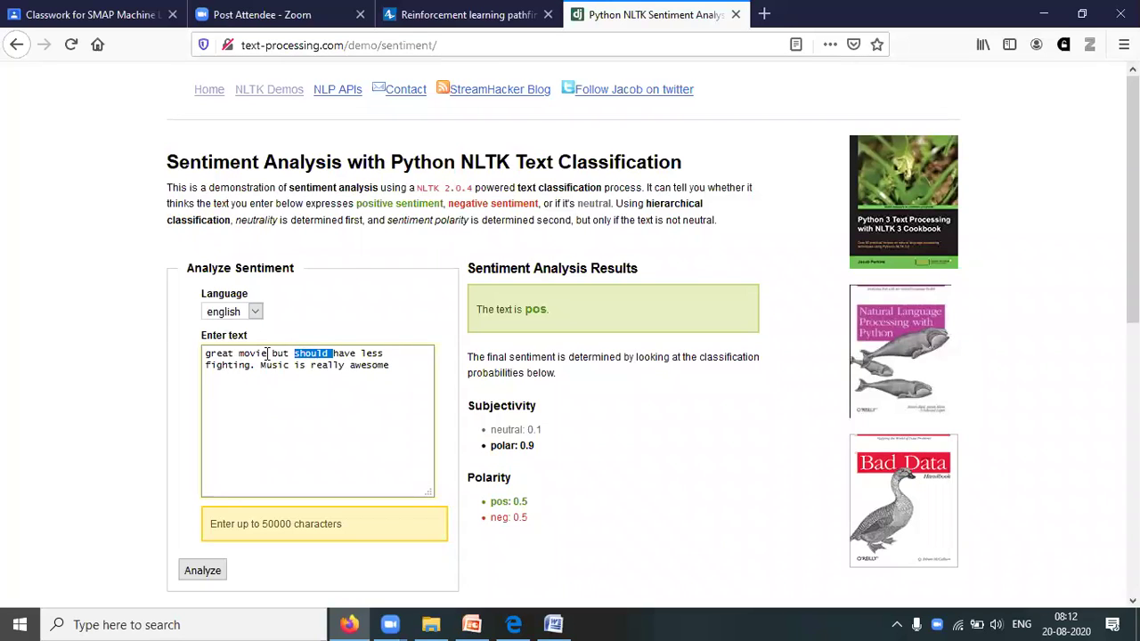
{"action": "double_click", "coordinate": [372, 354]}
{"action": "double_click", "coordinate": [372, 364]}
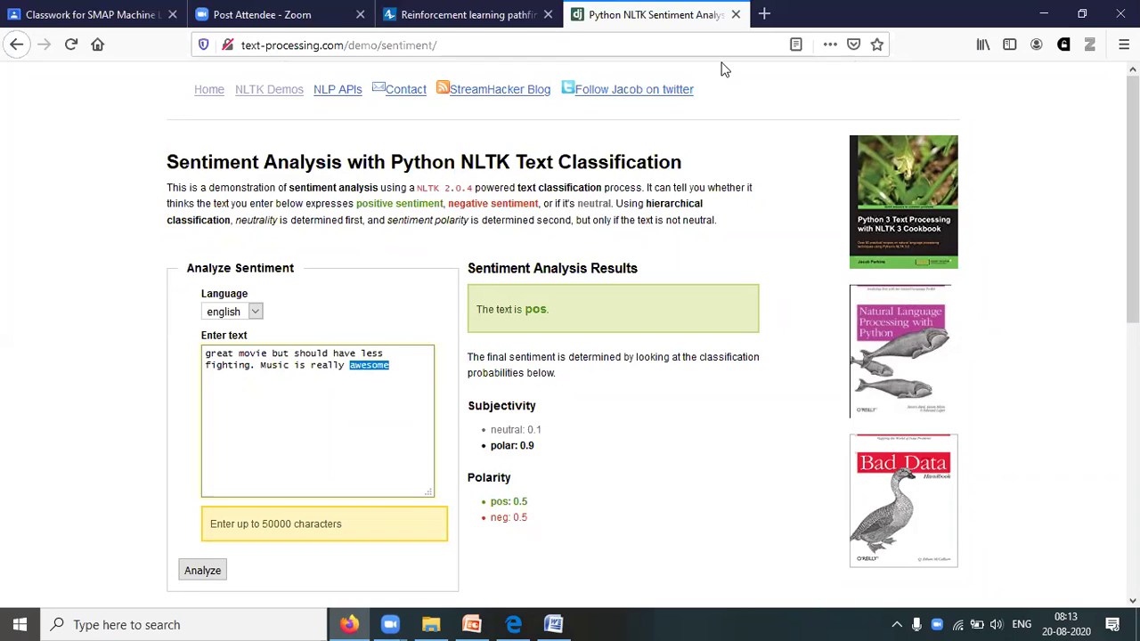
Close the NLTK sentiment analysis and Reinforcement learning pathfinder tabs
{"action": "left_click", "coordinate": [736, 15]}
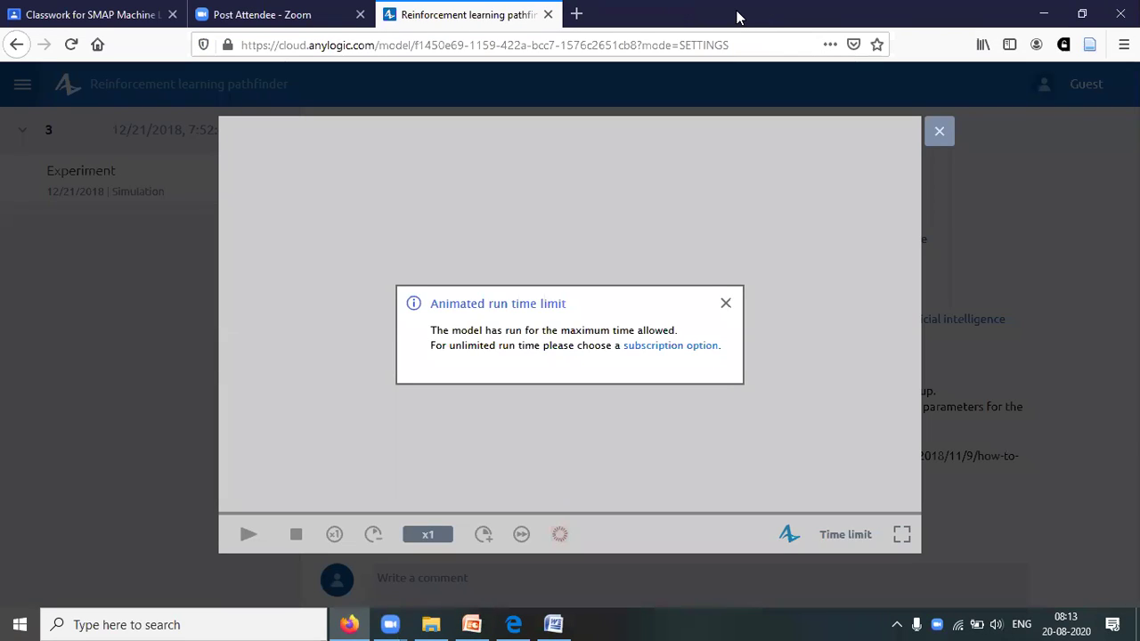
{"action": "left_click", "coordinate": [548, 15]}
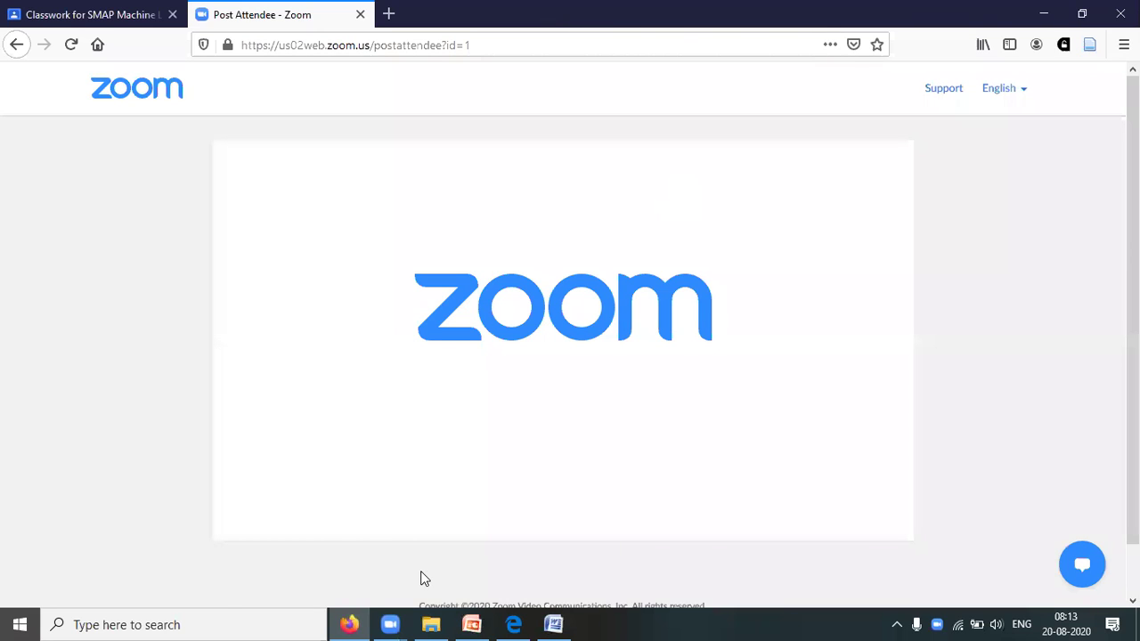
Look through the open Zoom windows and bring up the meeting controls
{"action": "mouse_move", "coordinate": [519, 624]}
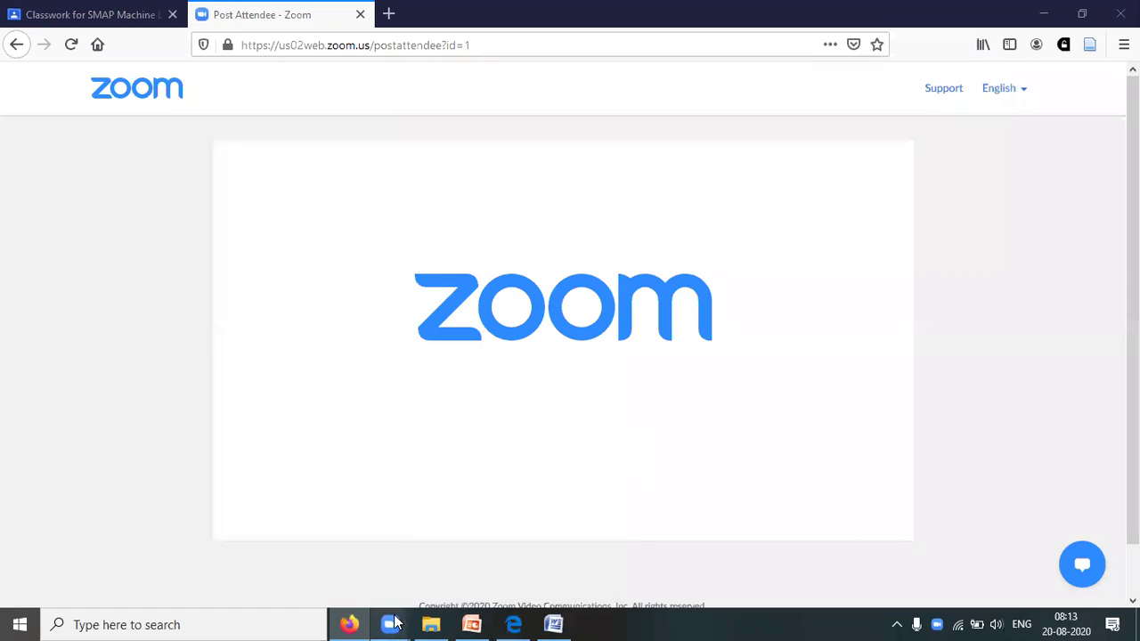
{"action": "mouse_move", "coordinate": [390, 624]}
{"action": "mouse_move", "coordinate": [470, 566]}
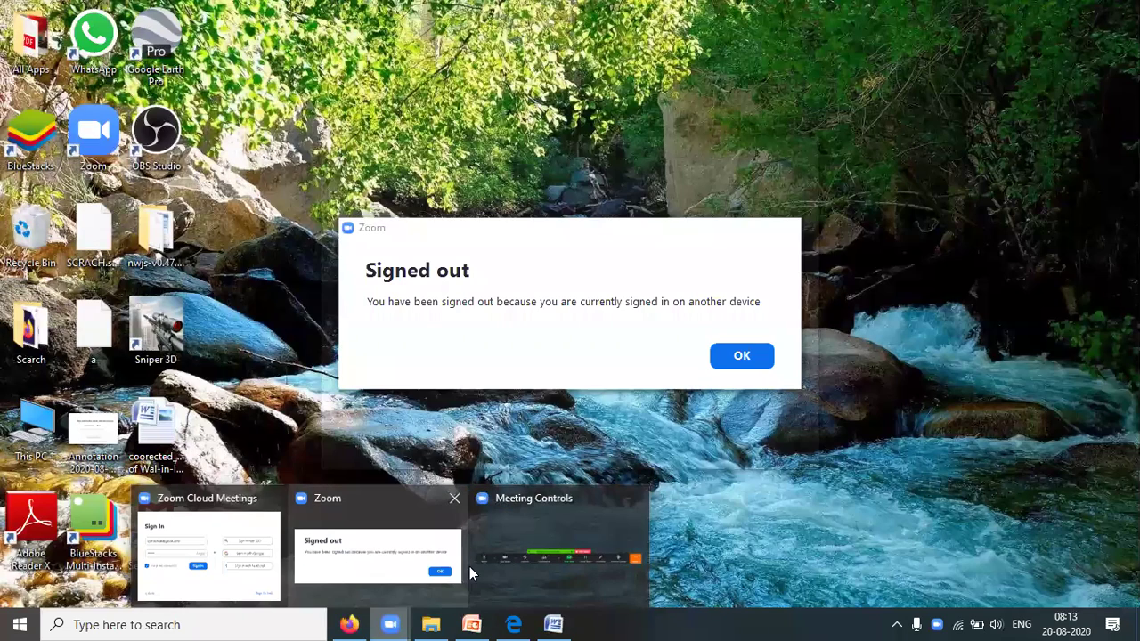
{"action": "mouse_move", "coordinate": [504, 527]}
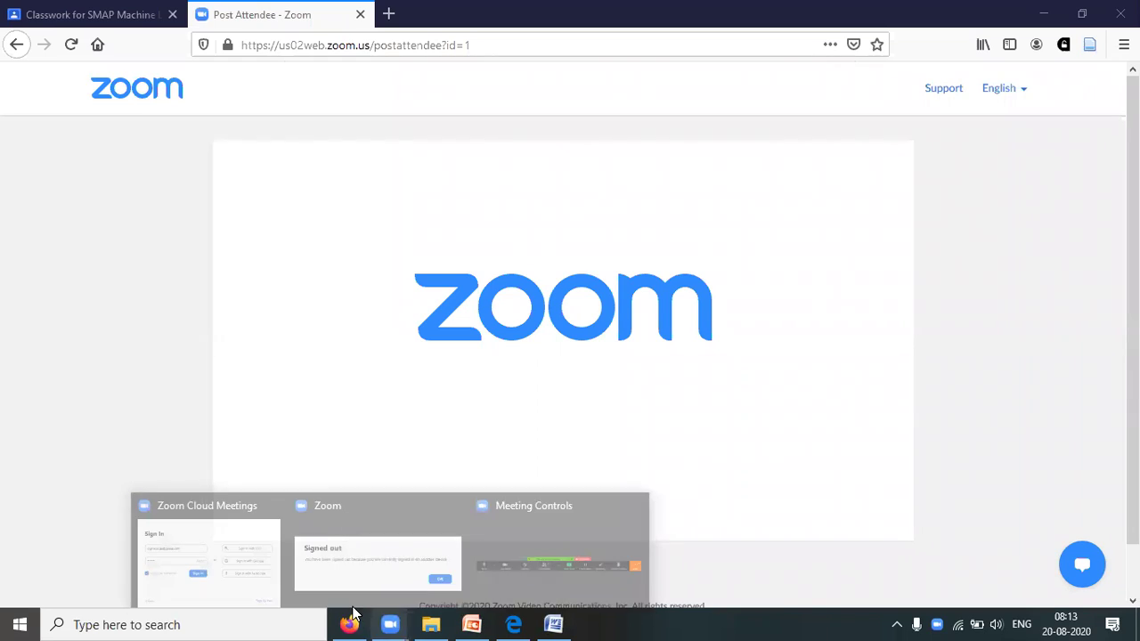
{"action": "mouse_move", "coordinate": [350, 601]}
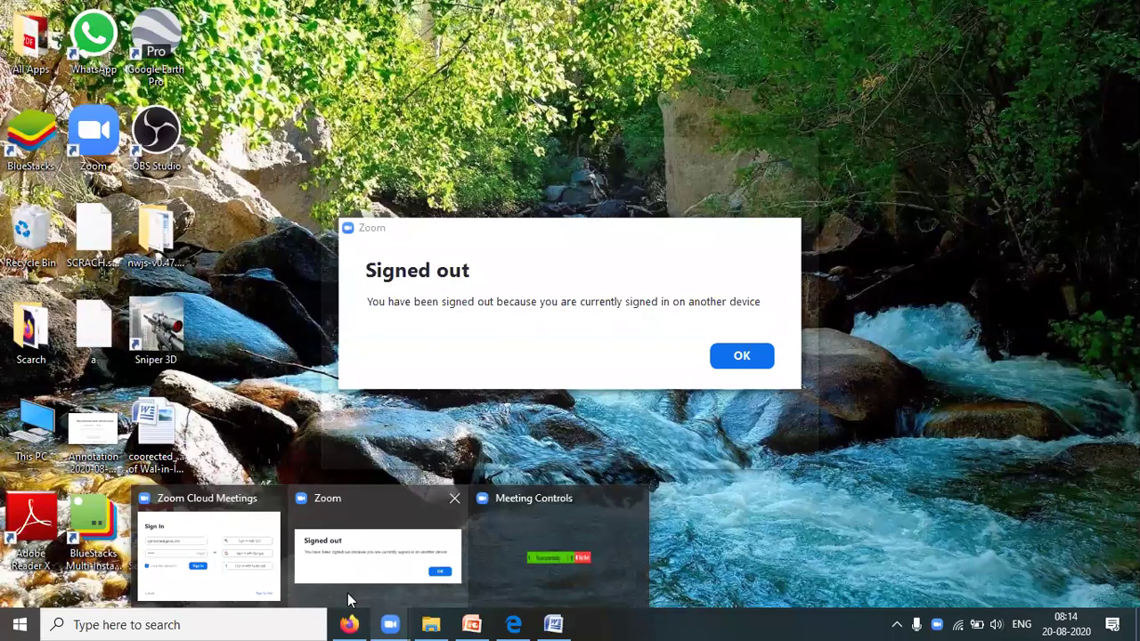
{"action": "left_click", "coordinate": [496, 554]}
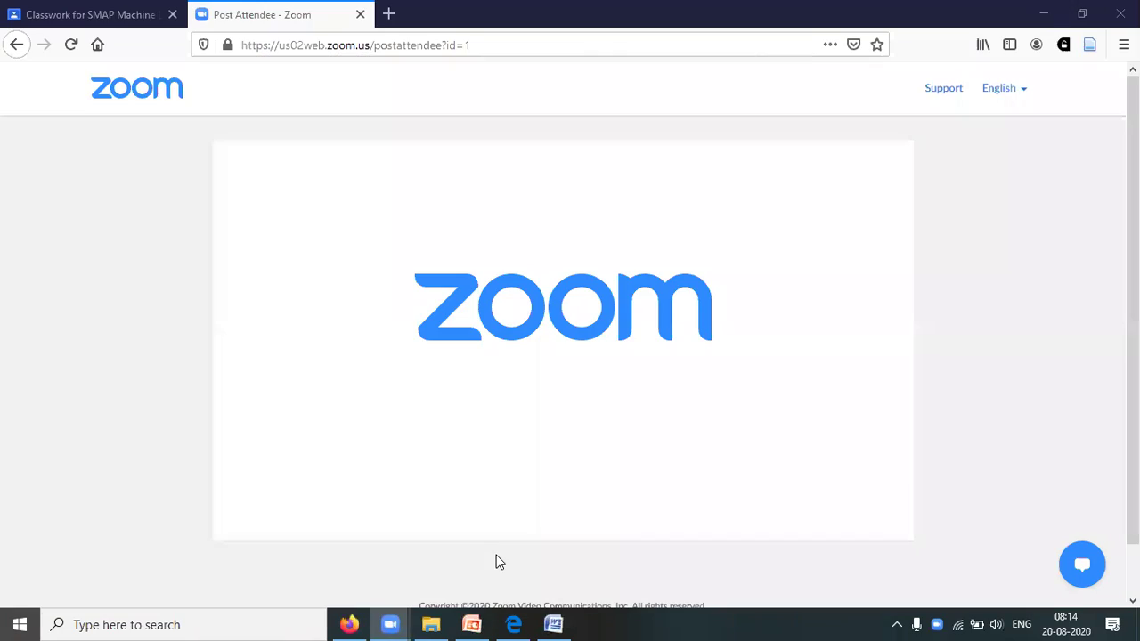